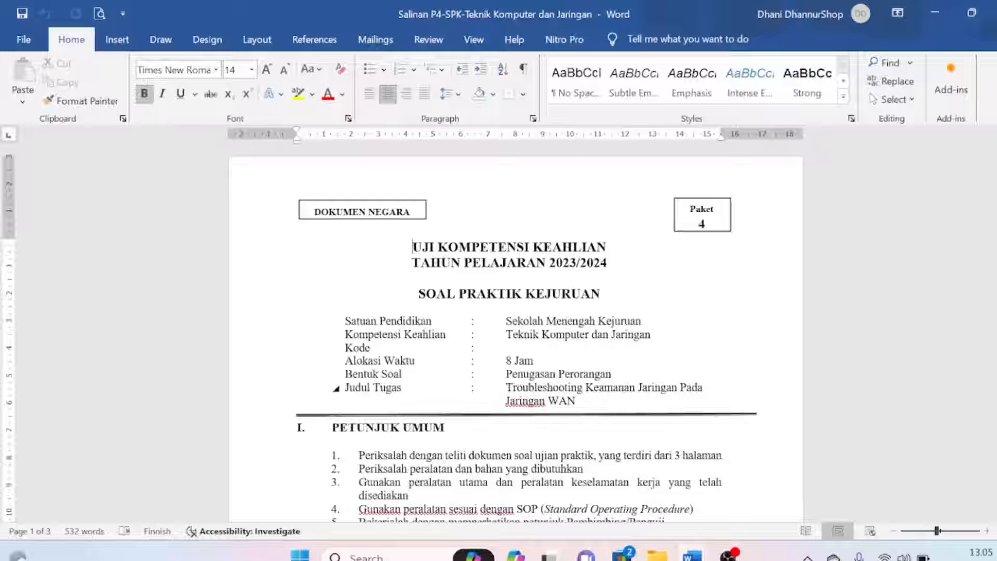
Highlight the task title 'Troubleshooting Keamanan Jaringan Pada Jaringan WAN' and move down to the configuration list
shift+click(336, 401)
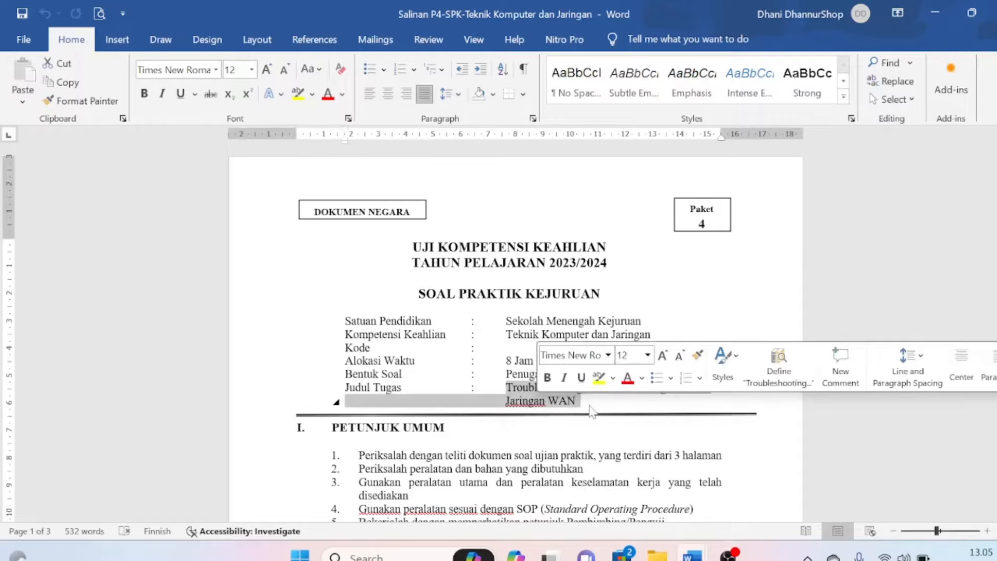
click(512, 404)
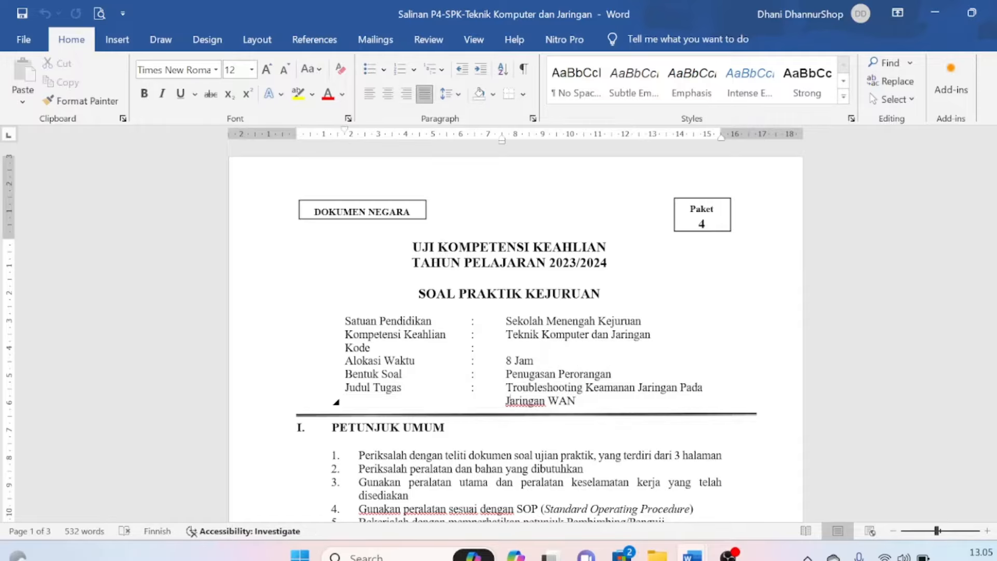
key(Down)
key(Down)
key(Down)
key(Down)
key(Down)
key(Down)
key(Down)
key(Down)
key(Down)
key(Down)
key(Down)
key(Down)
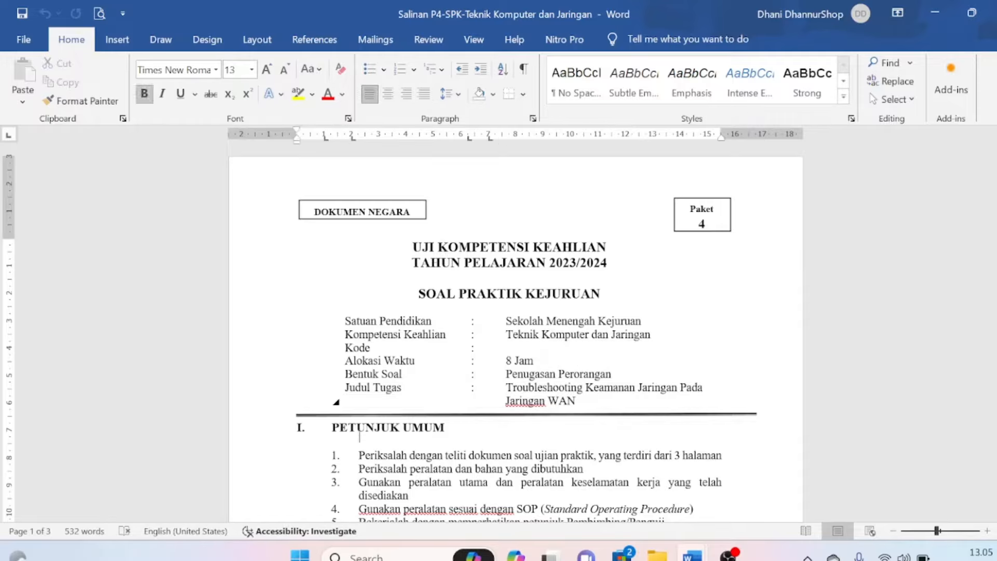
key(Down)
key(Down)
key(Down)
key(Down)
key(Down)
key(Down)
key(Down)
key(Down)
key(Down)
key(Down)
key(Down)
key(Down)
key(Down)
key(Down)
key(Down)
key(Down)
key(Down)
key(Down)
key(Down)
key(Down)
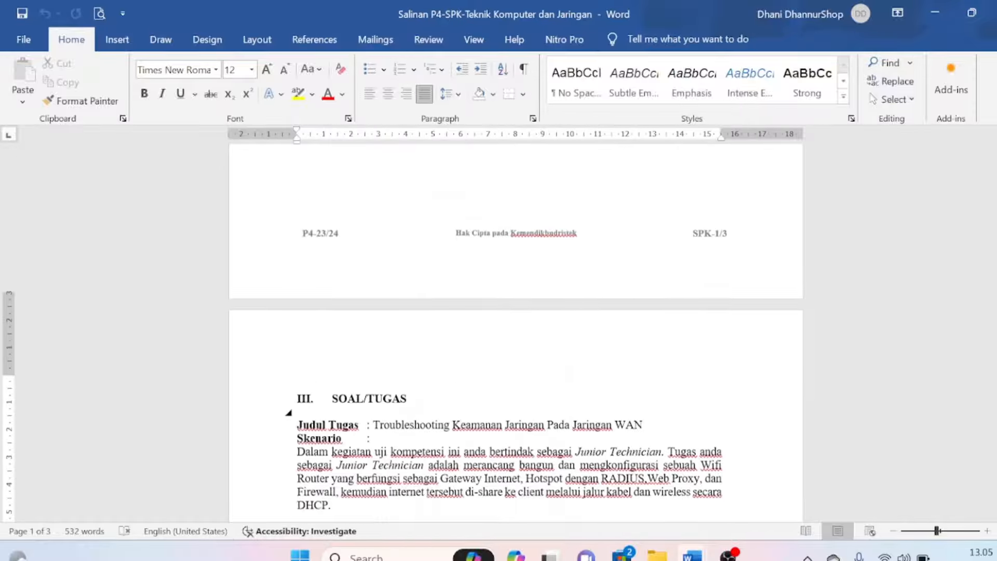
key(Down)
key(Down)
key(Down)
key(Down)
key(Down)
key(Down)
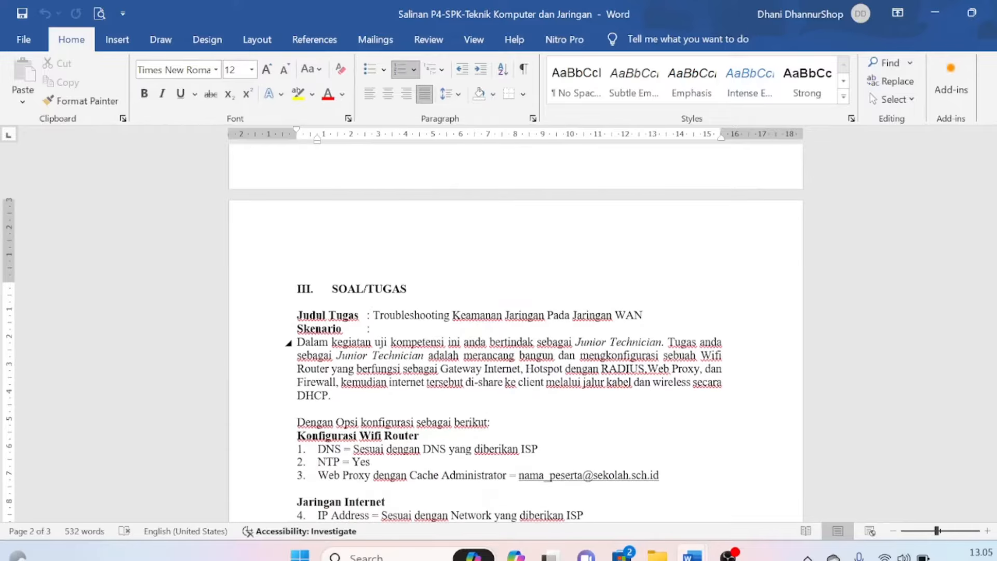
key(Down)
key(Down)
key(Down)
key(Down)
key(Down)
key(Down)
key(Down)
key(Down)
key(Down)
key(Down)
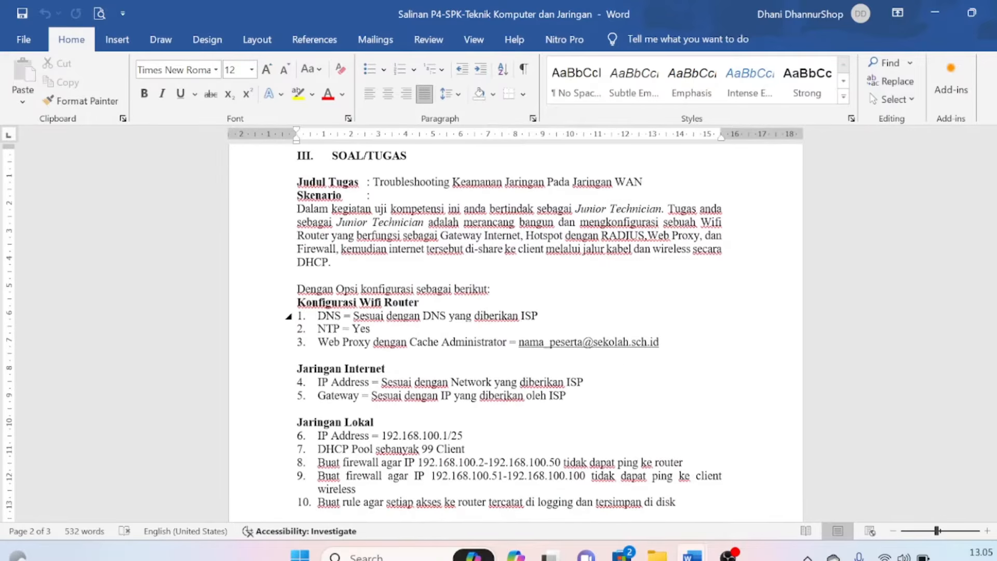
Highlight the Konfigurasi Wifi Router, Jaringan Internet, Jaringan Lokal and Jaringan Wireless items in turn
drag(298, 303, 440, 342)
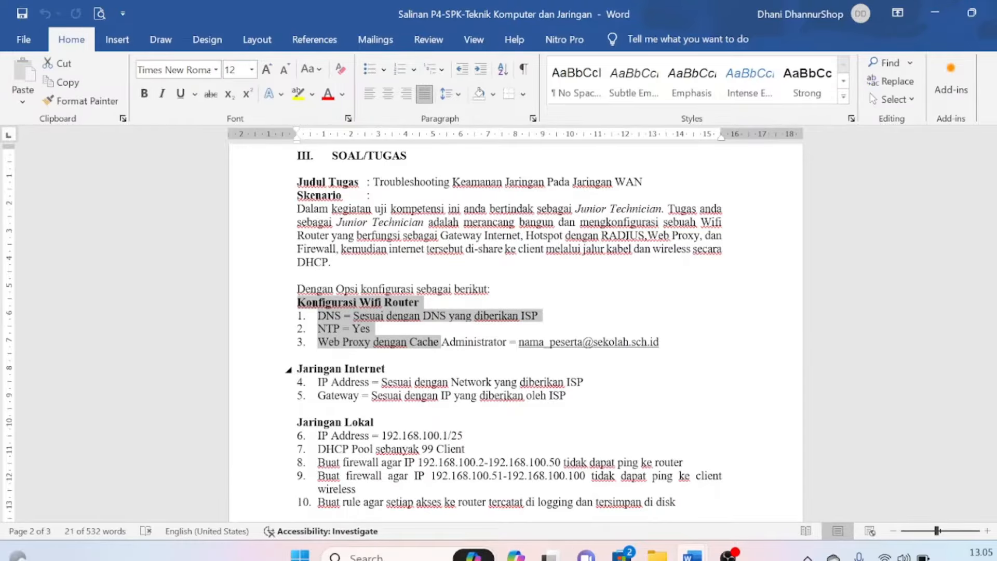
drag(298, 367, 441, 395)
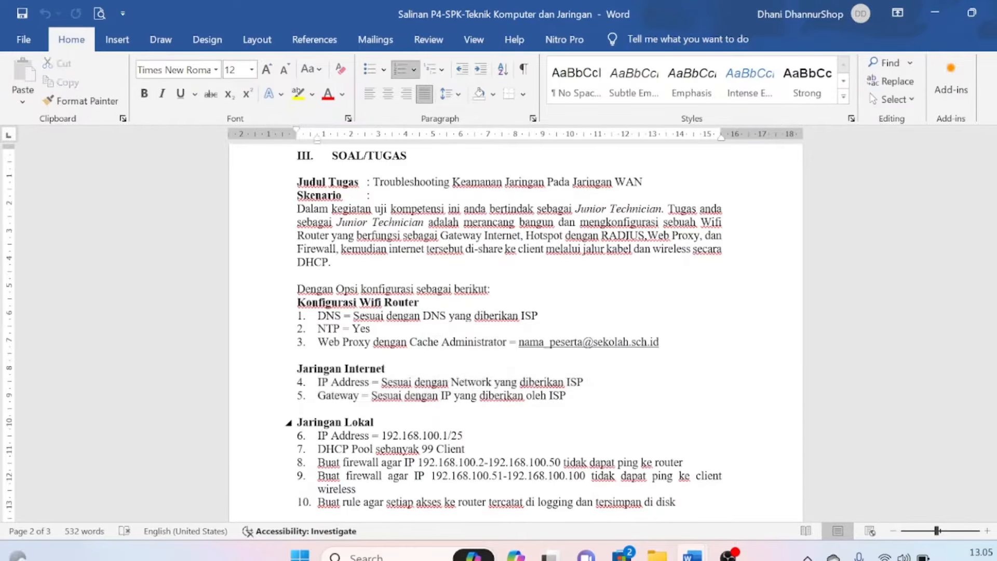
drag(298, 422, 395, 444)
click(395, 444)
scroll(395, 444, down, 5)
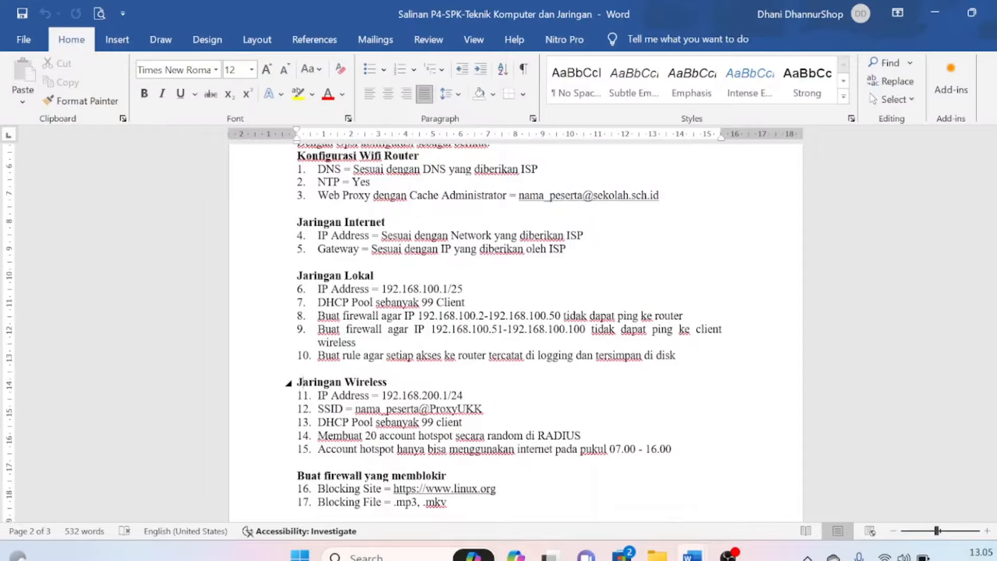
drag(298, 382, 457, 460)
click(379, 421)
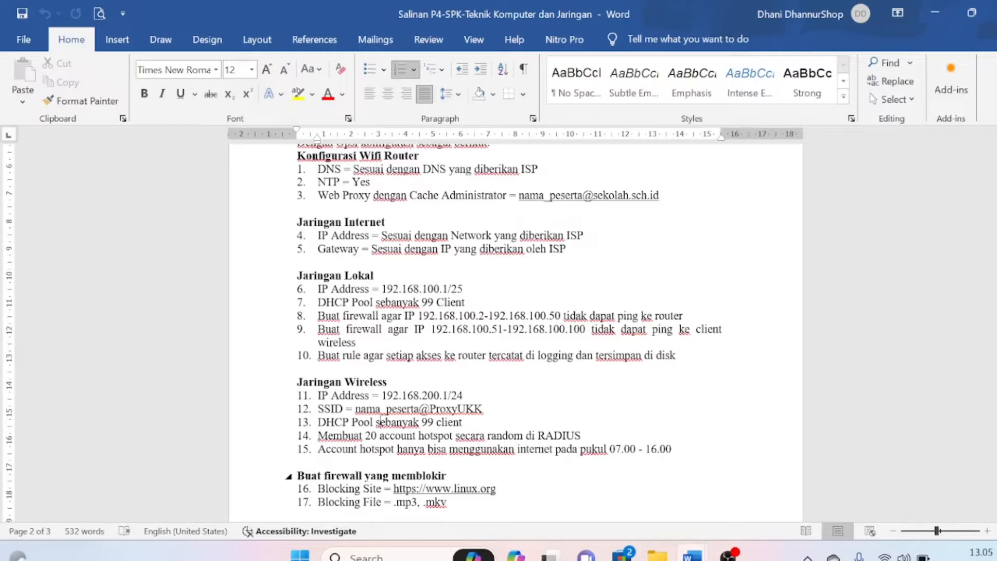
Highlight the firewall blocking heading and the .mp3, .mkv file types, then scroll to page 3
drag(324, 476, 495, 489)
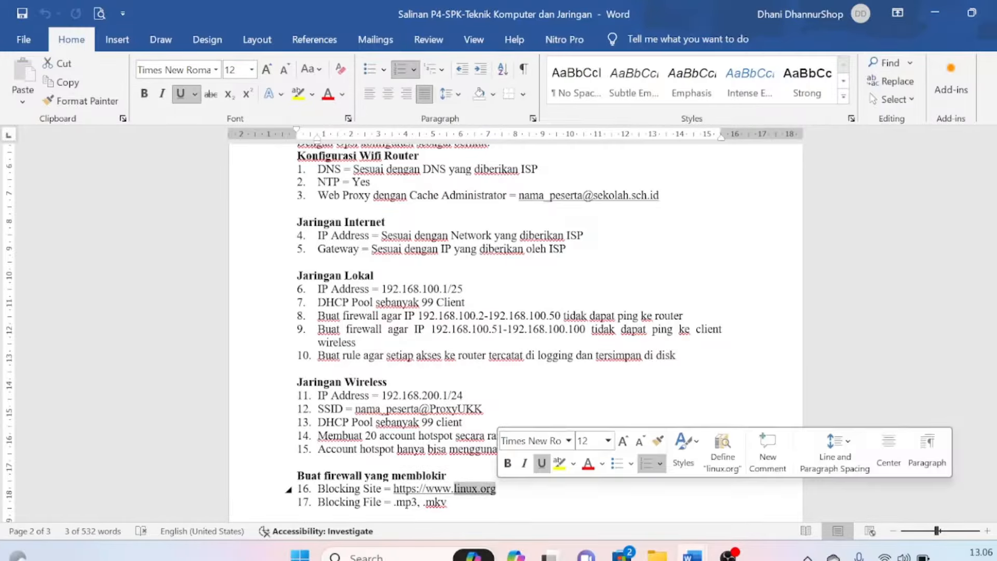
drag(396, 502, 448, 502)
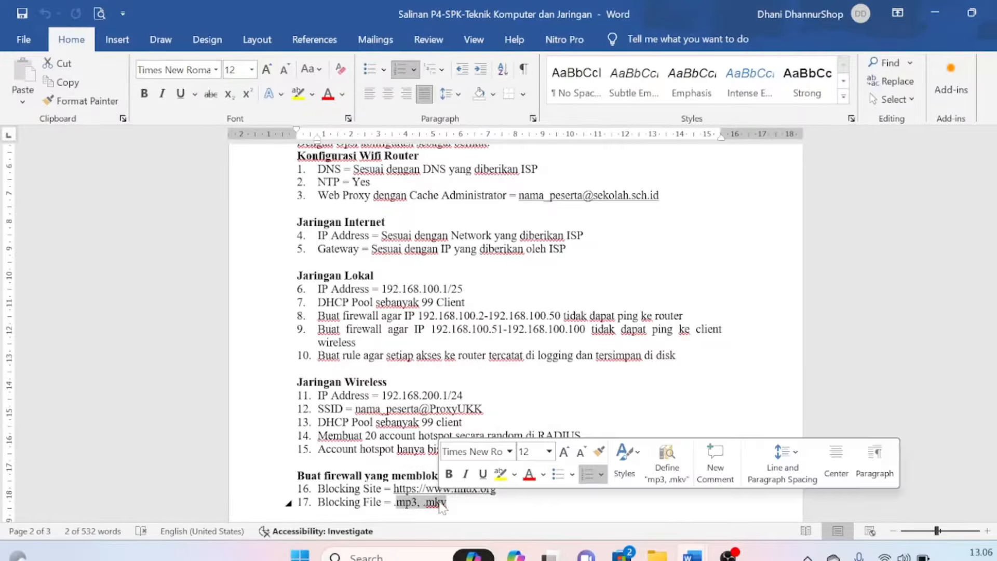
click(378, 449)
drag(996, 327, 995, 441)
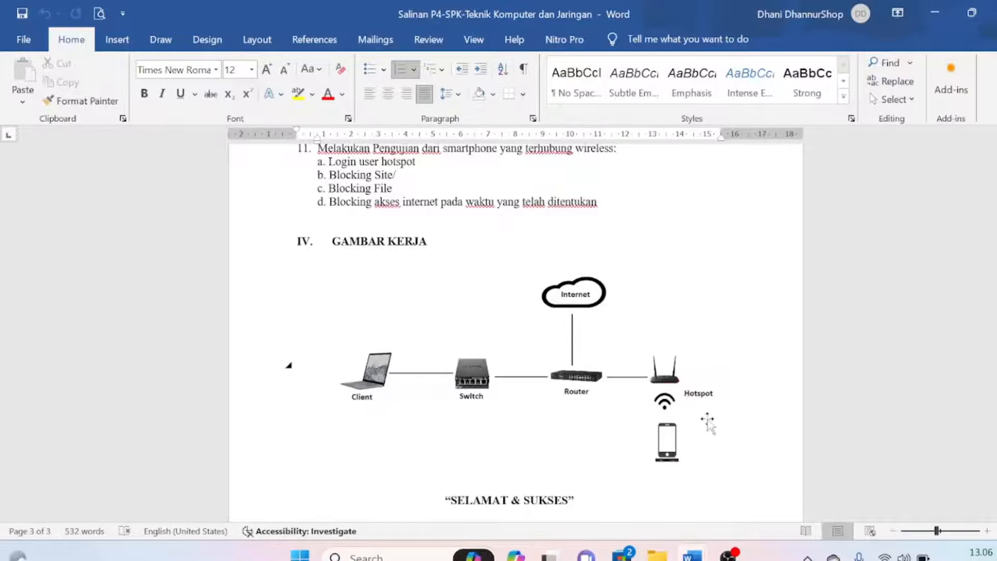
Switch to the 'gambar topologi ukk 2024' document and select its network topology picture
mouse_move(692, 554)
click(756, 486)
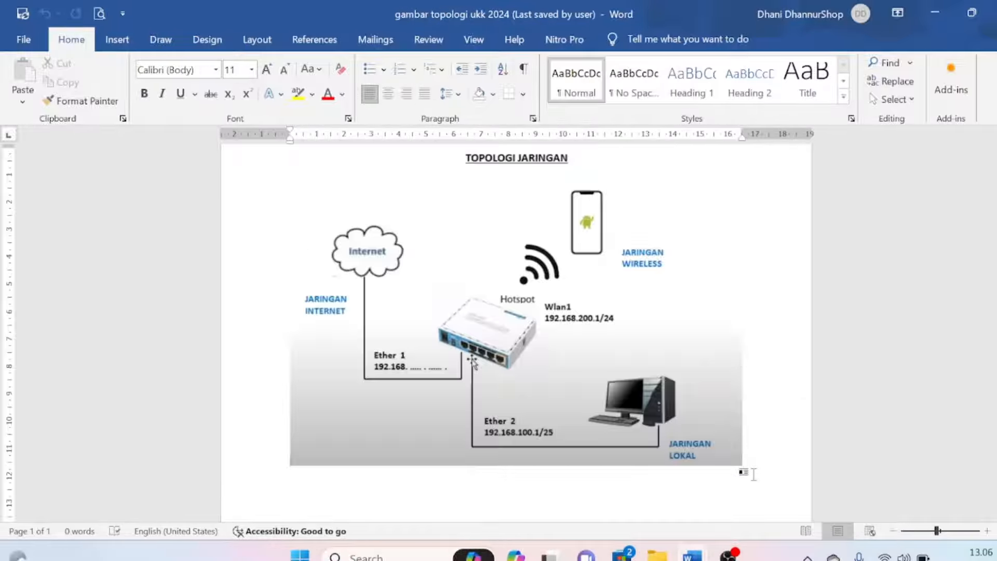
scroll(517, 332, up, 2)
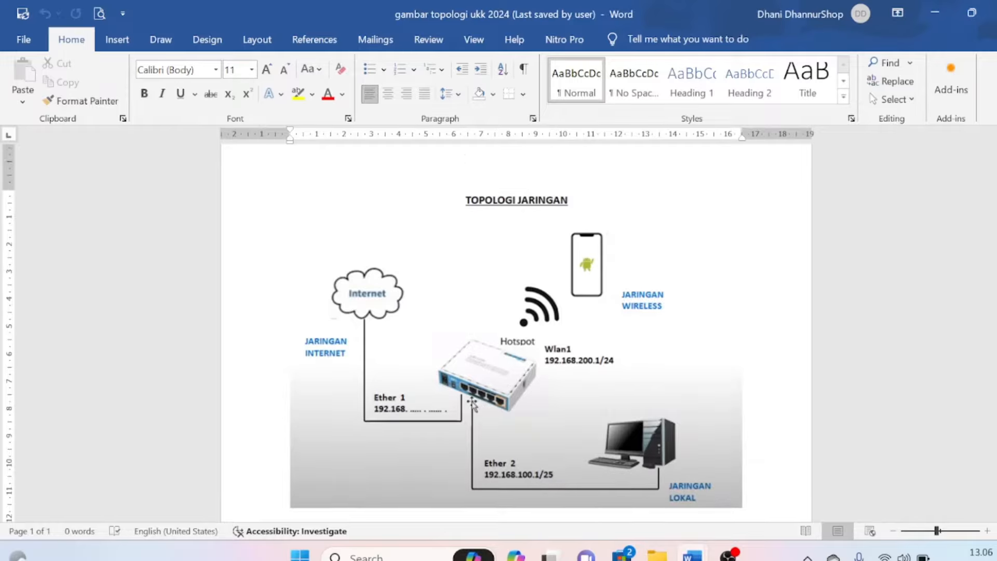
scroll(618, 322, down, 1)
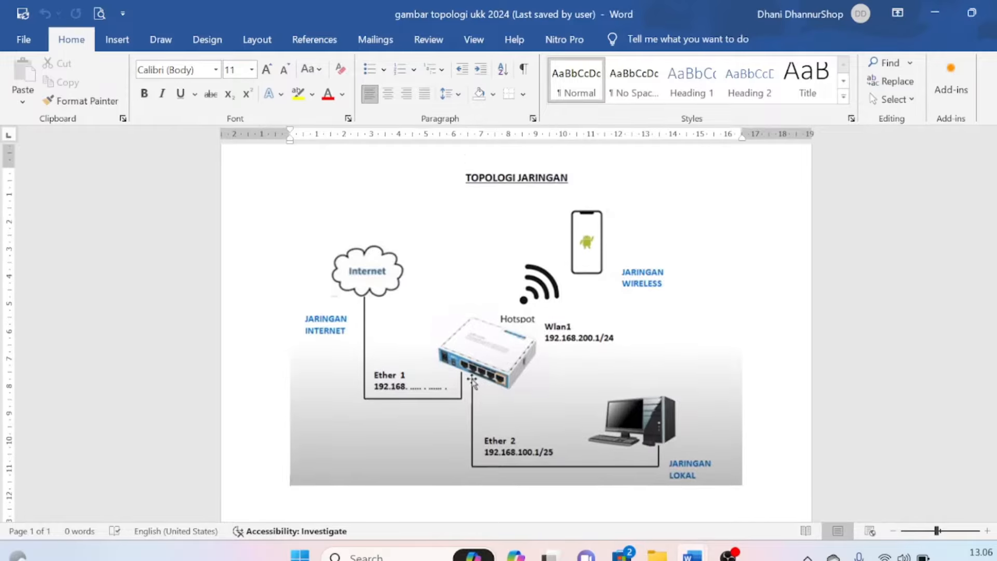
click(375, 283)
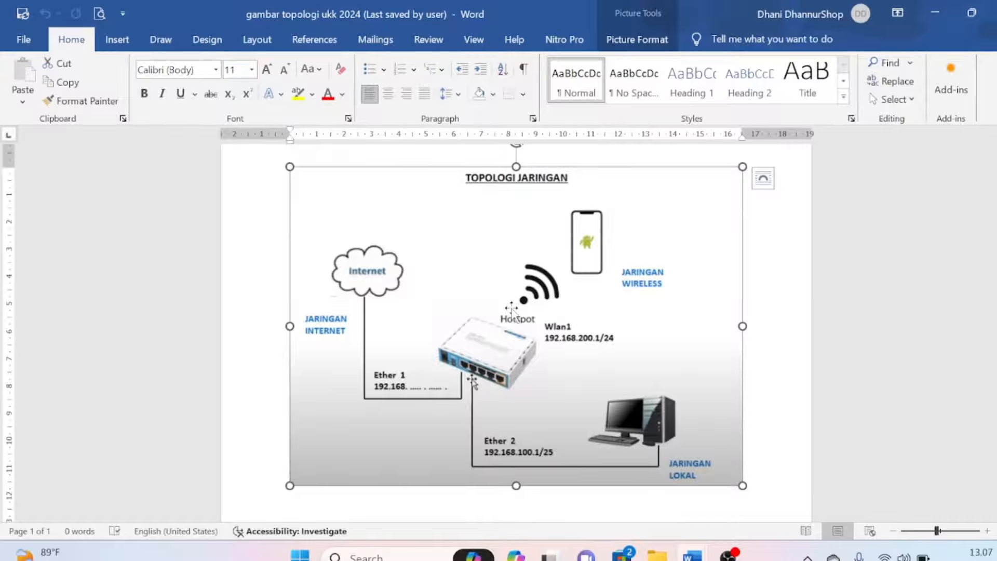
Launch WinBox from the desktop shortcut and connect to the hAP lite router by its MAC address
key(super+d)
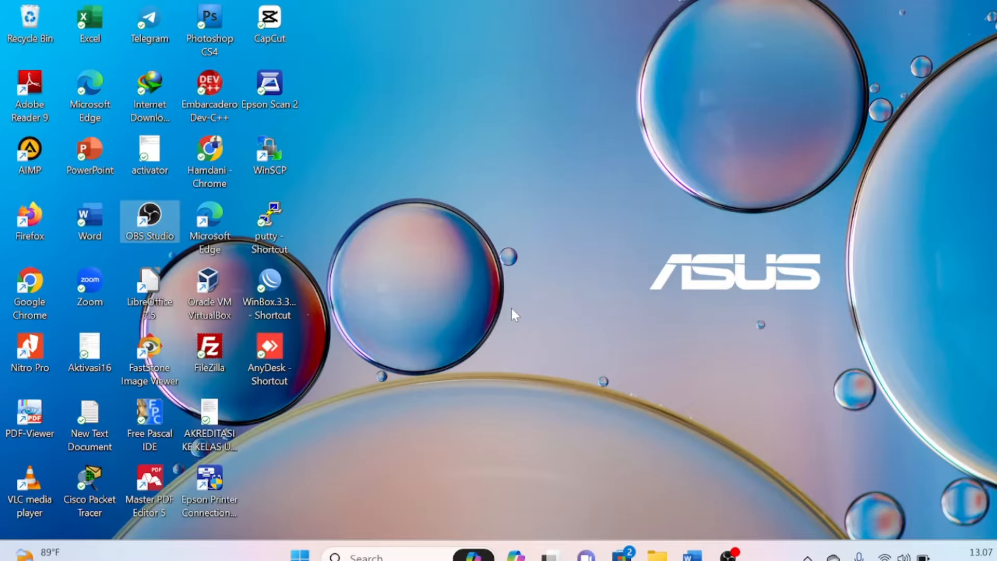
click(279, 285)
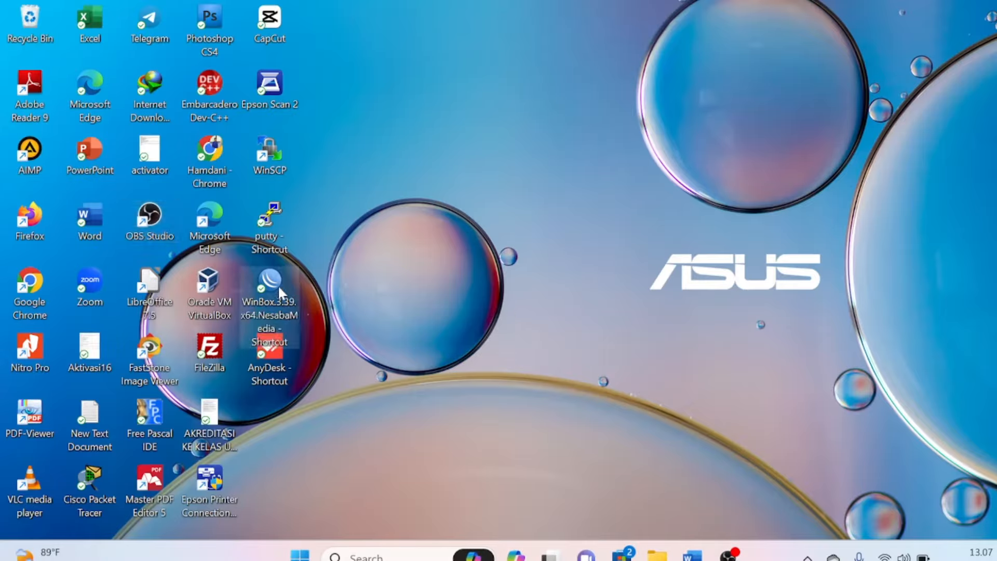
right_click(278, 285)
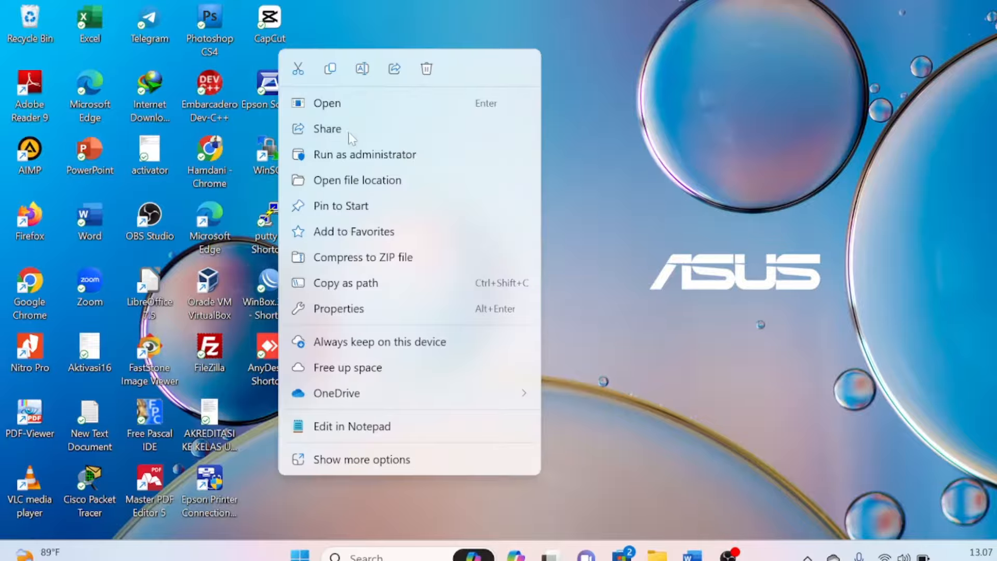
click(352, 106)
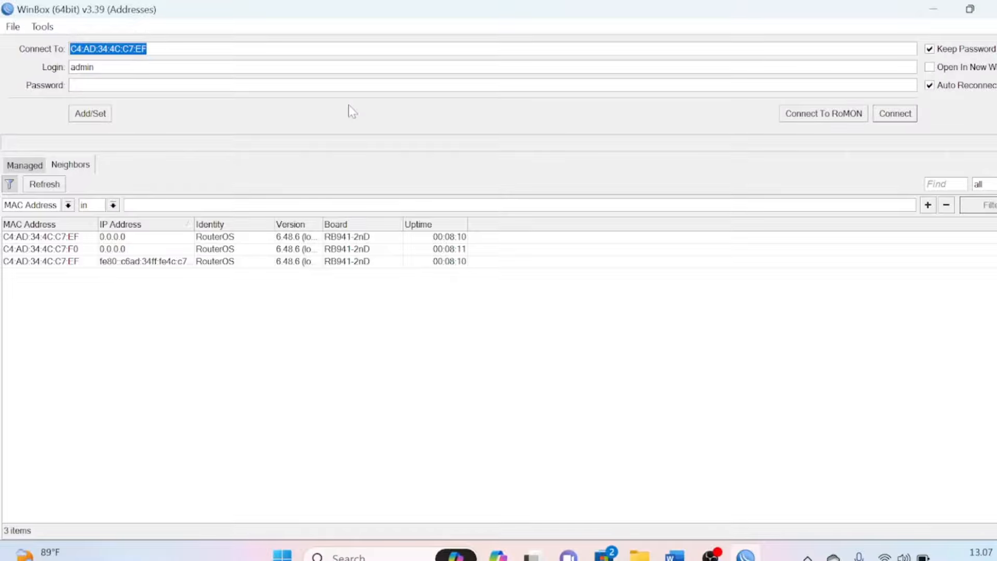
click(59, 239)
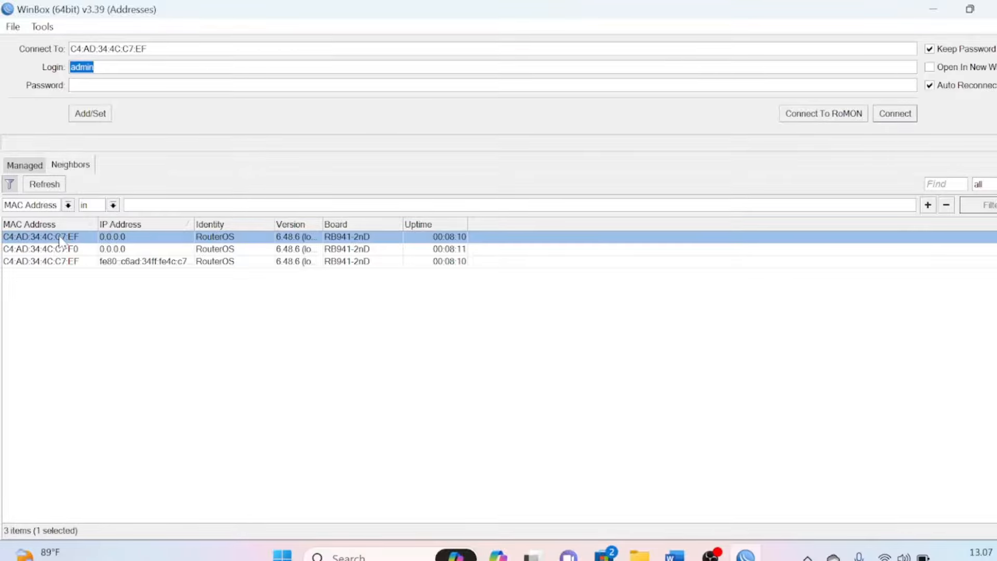
click(904, 115)
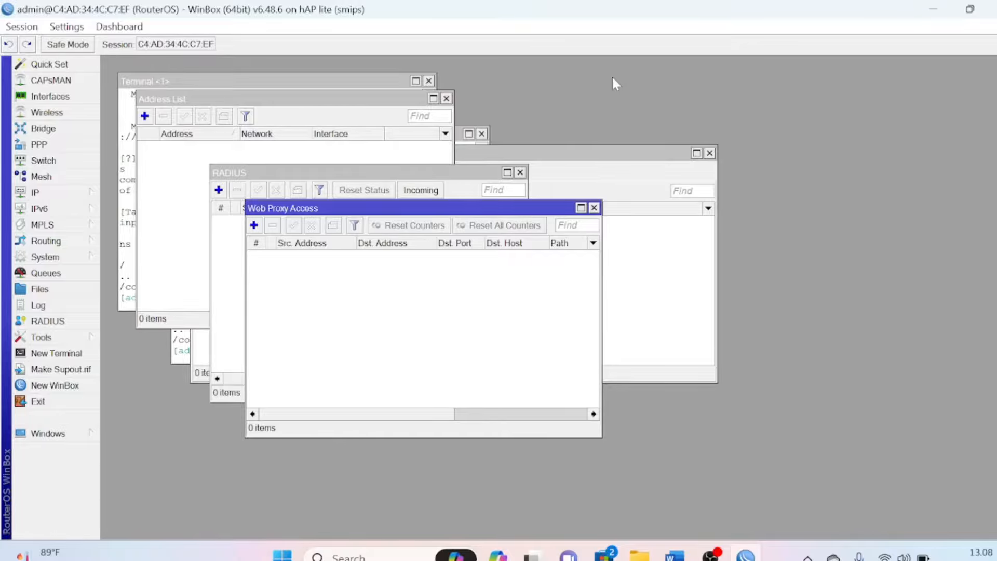
Set the router identity in System > Identity to the participant's name and confirm
click(54, 259)
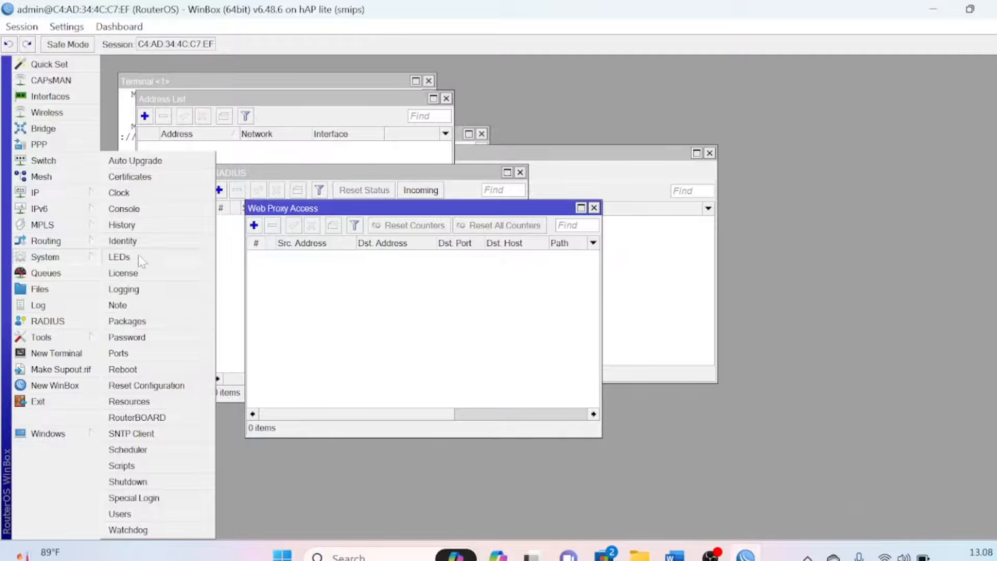
click(139, 242)
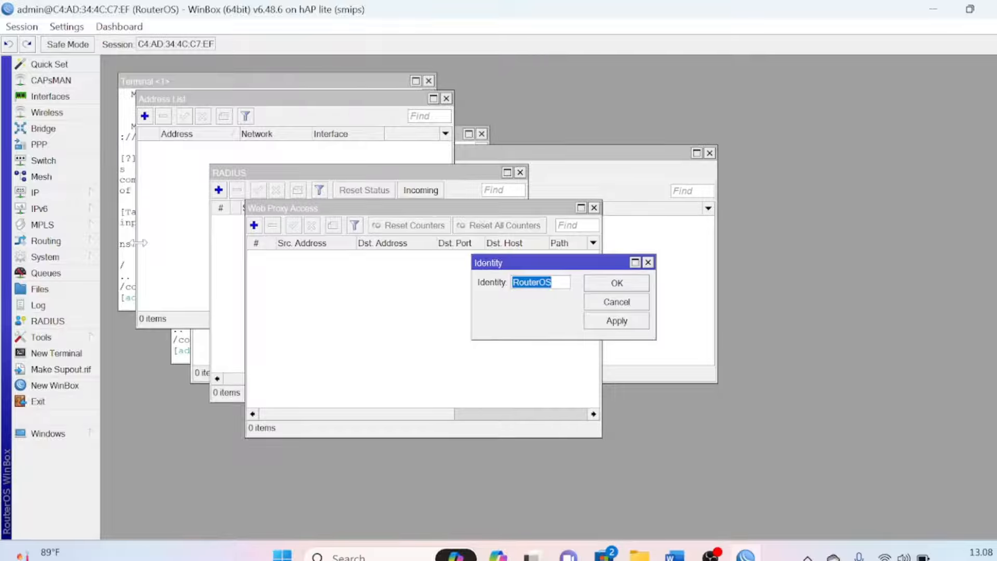
text(Dani)
click(616, 284)
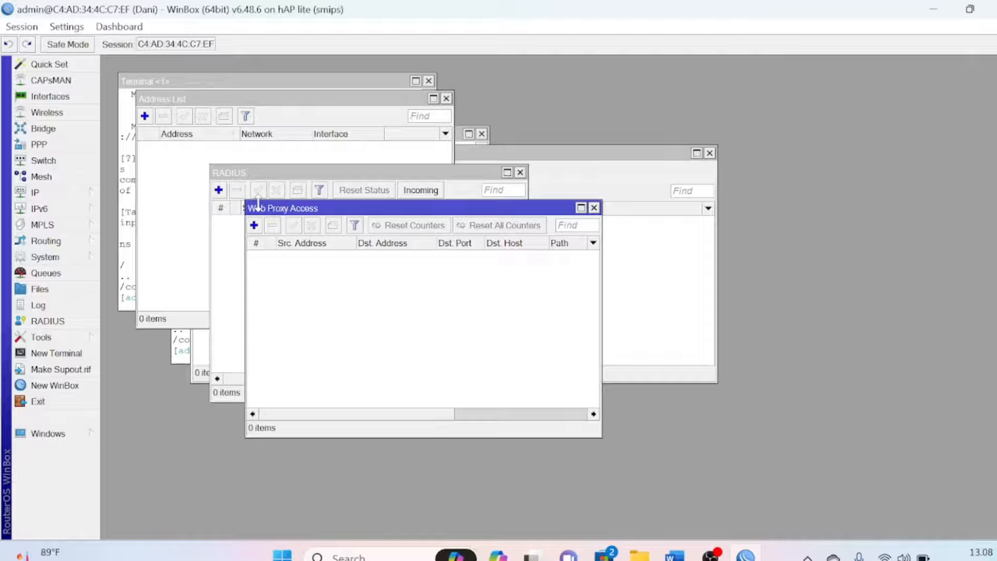
Rename ether1 to ether1-internet and ether2 to ether2-lokal in the Interface List
click(58, 98)
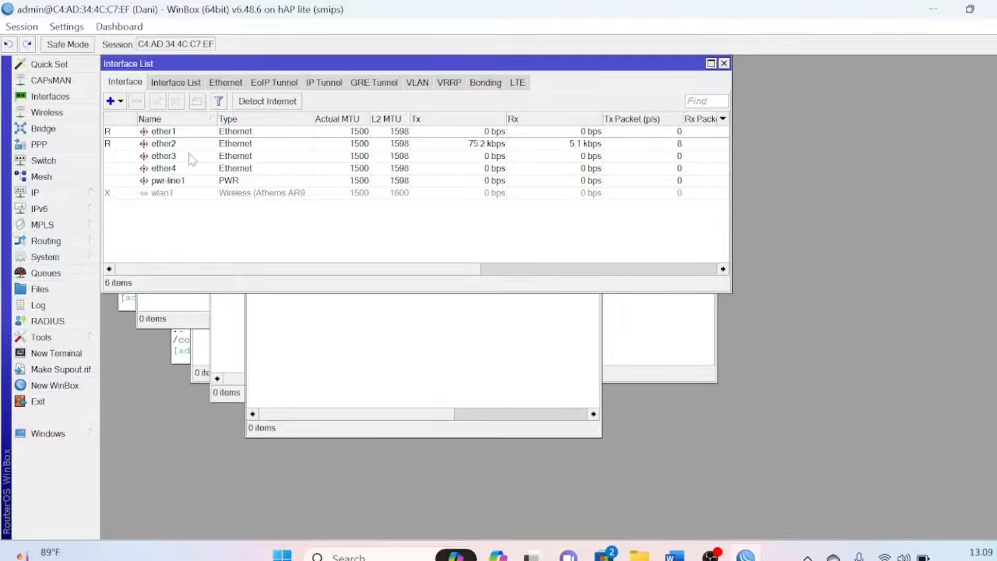
double_click(191, 133)
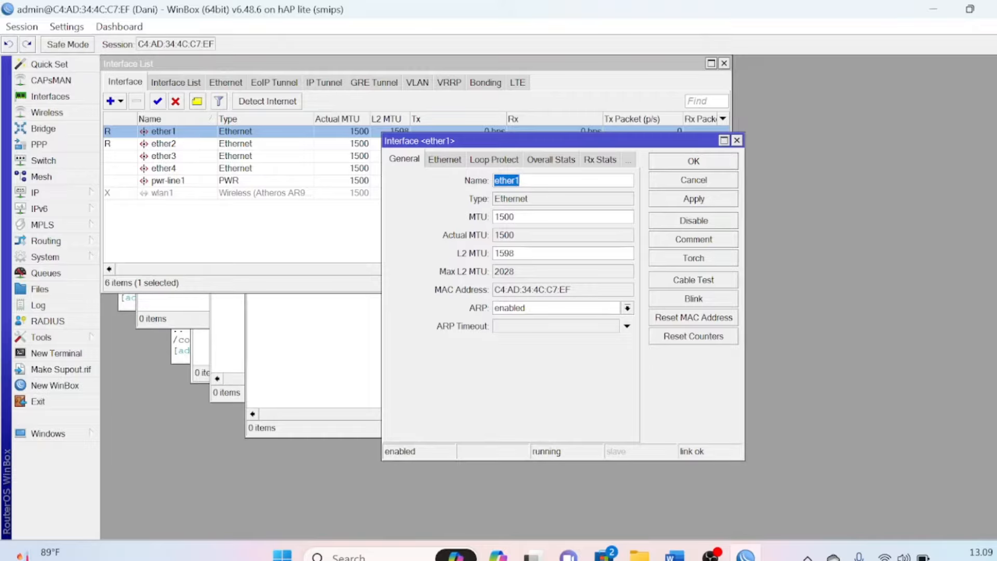
click(546, 181)
text(internet)
click(661, 166)
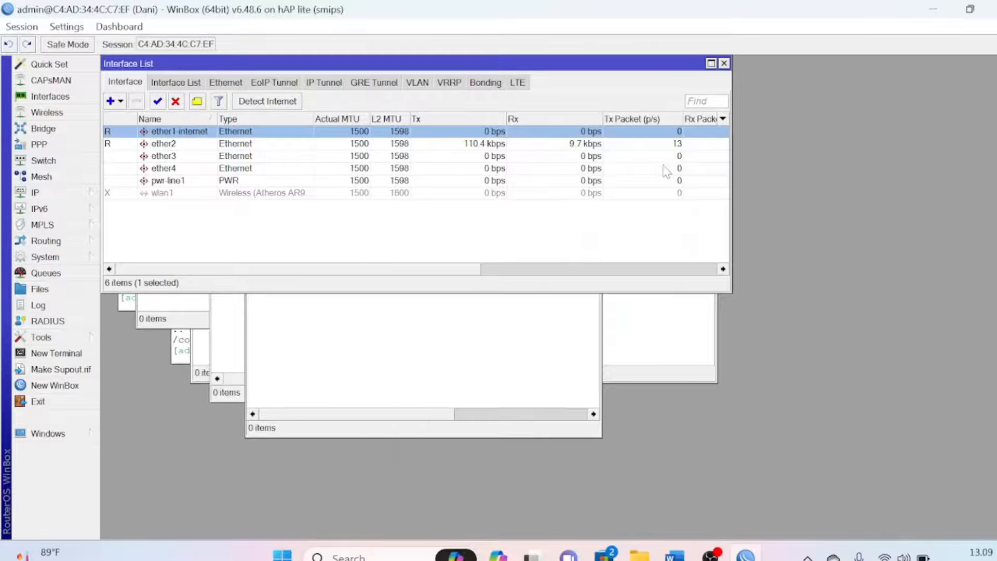
double_click(200, 146)
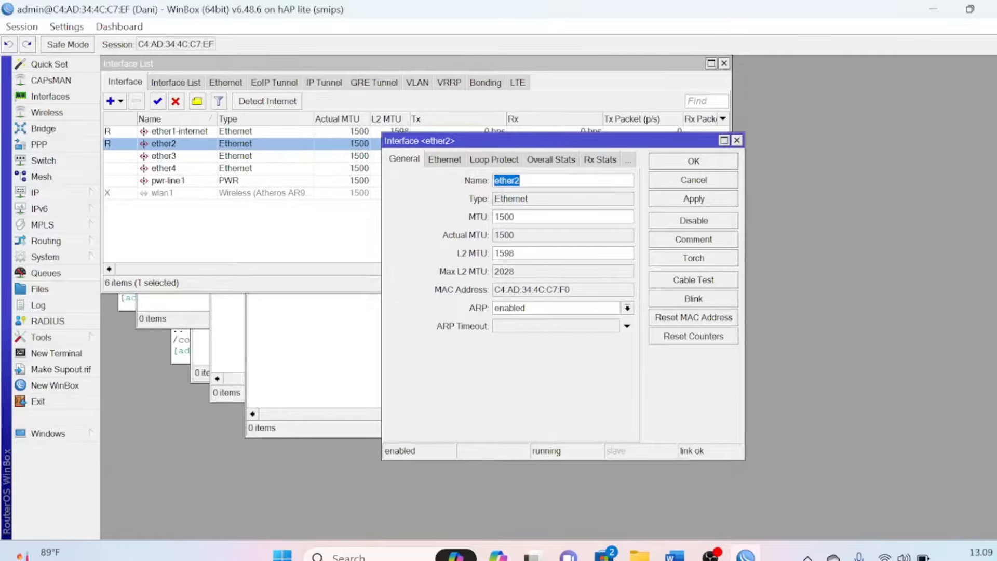
click(528, 181)
text(-lokal)
click(688, 166)
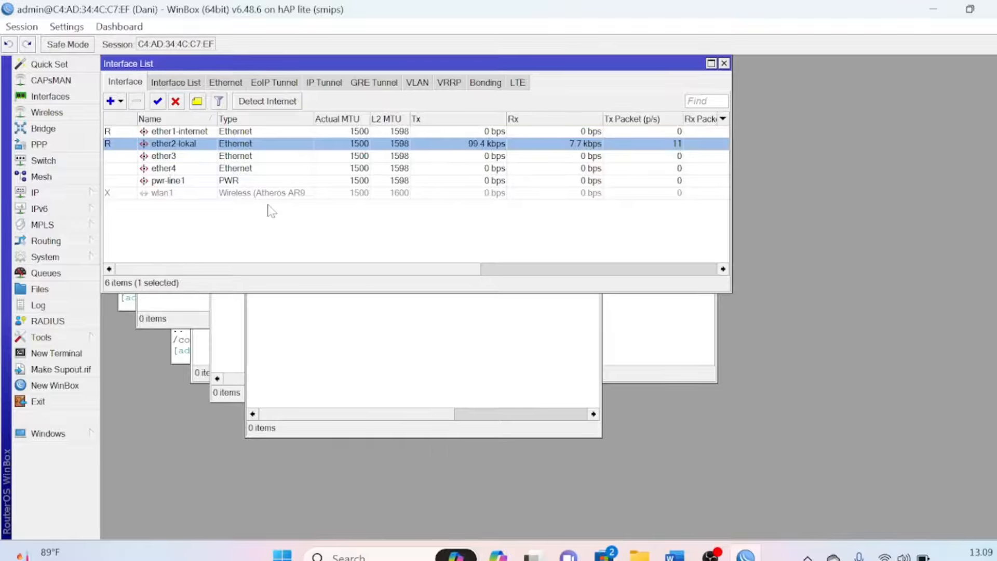
Enable the disabled wlan1 interface and rename it to wlan1-wireless
click(190, 195)
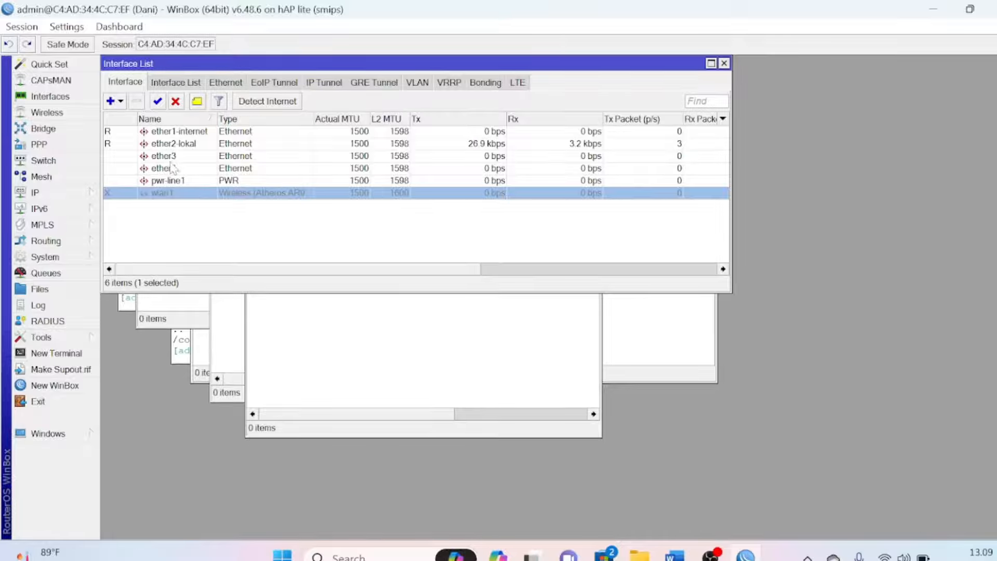
click(159, 105)
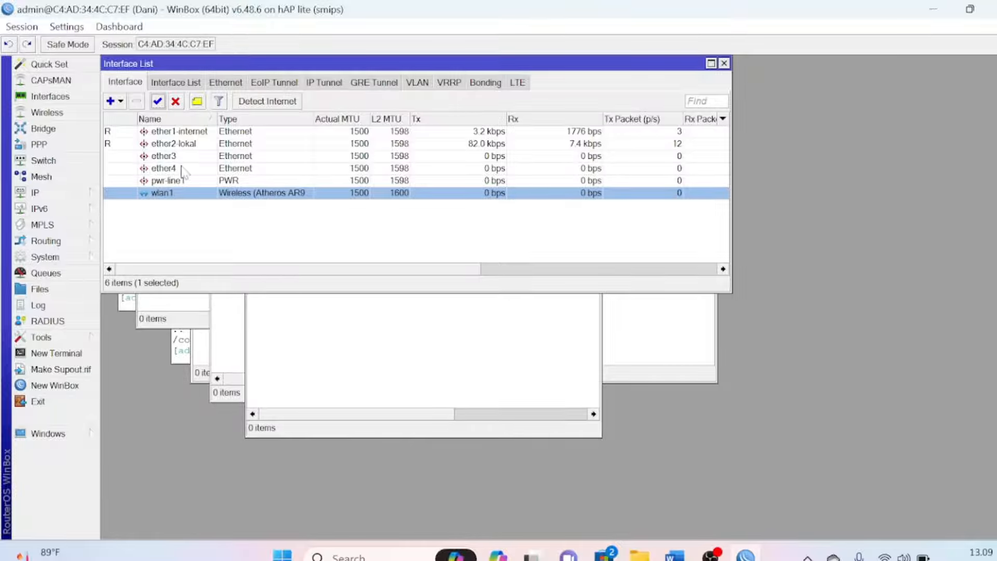
double_click(188, 194)
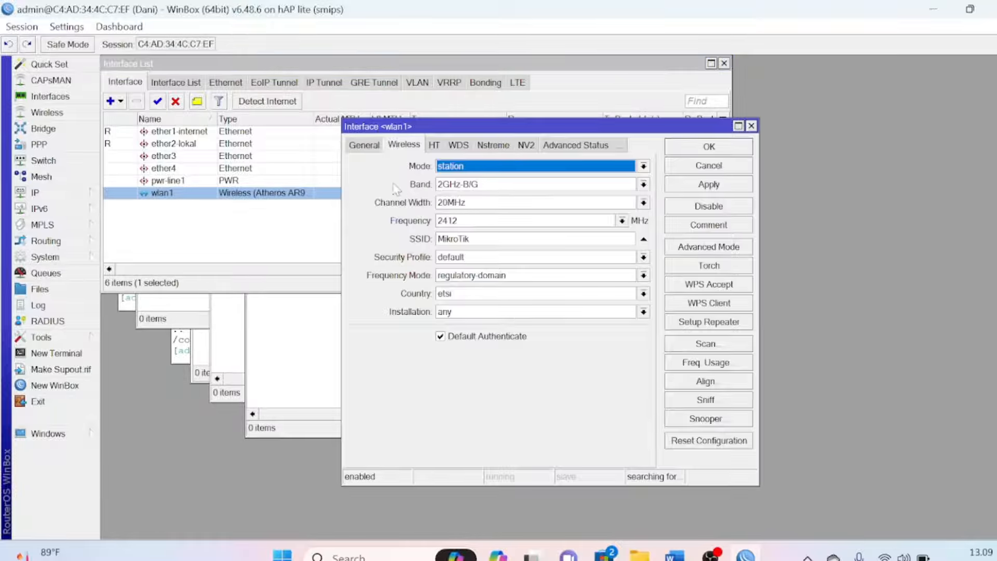
click(362, 146)
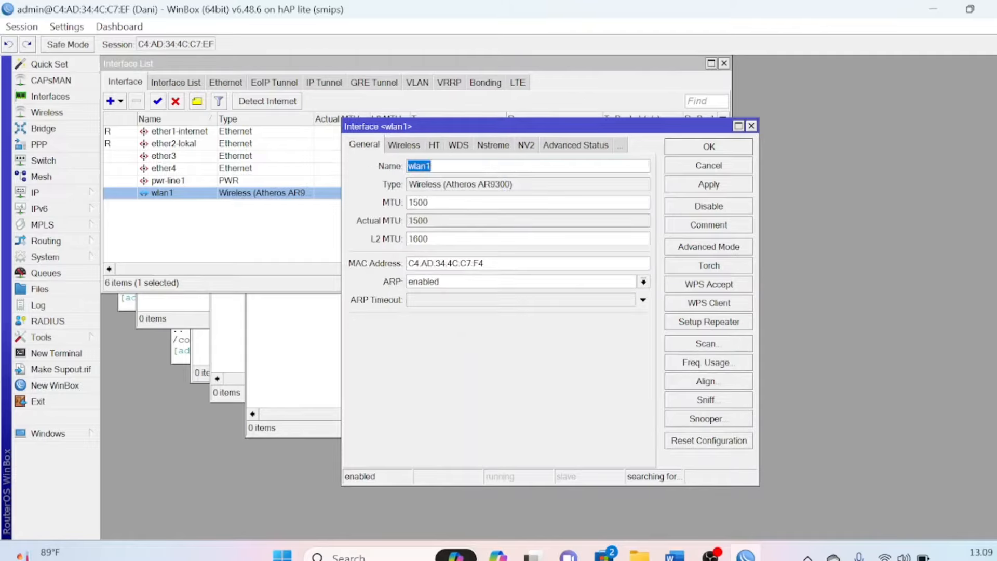
click(443, 166)
text(-wireless)
click(689, 152)
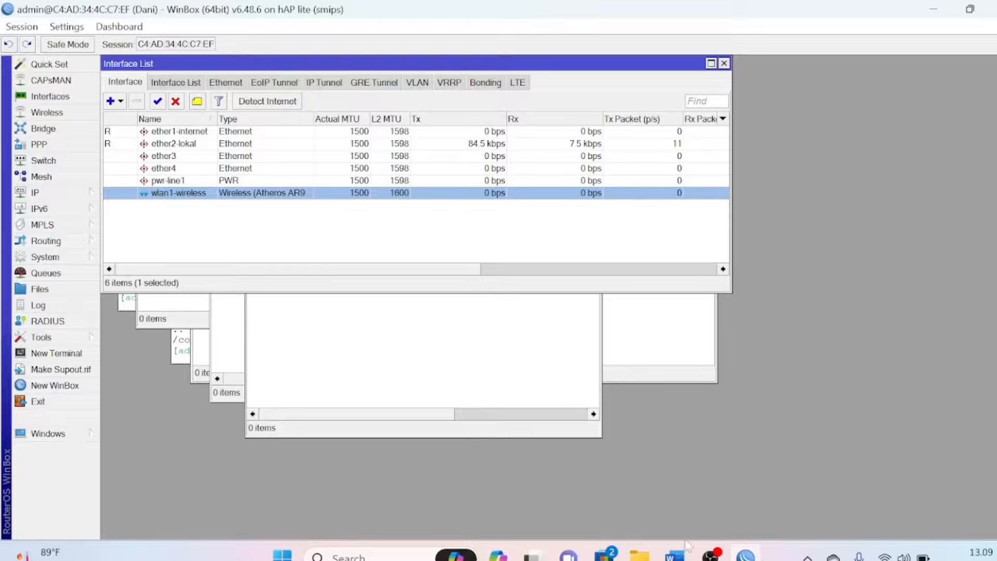
Select items 4 and 5 under Jaringan Internet on the Word task sheet, then return to WinBox
mouse_move(674, 555)
click(589, 457)
scroll(597, 483, up, 10)
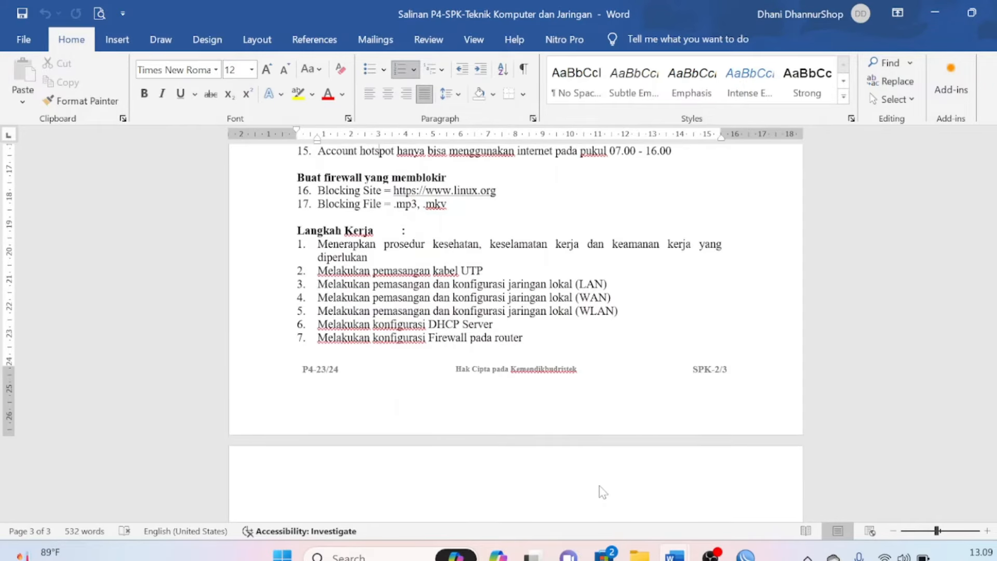
scroll(599, 490, up, 5)
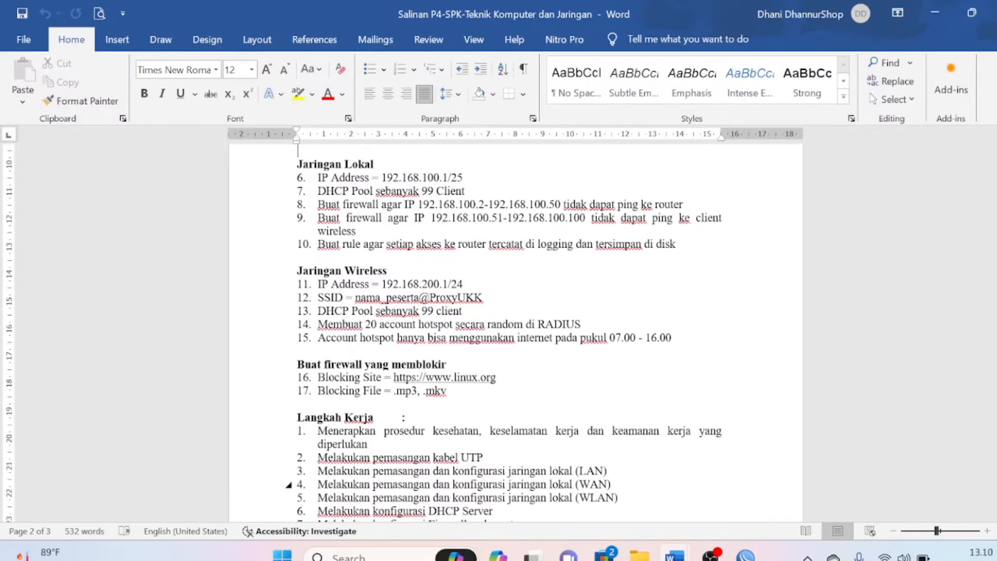
scroll(600, 490, up, 3)
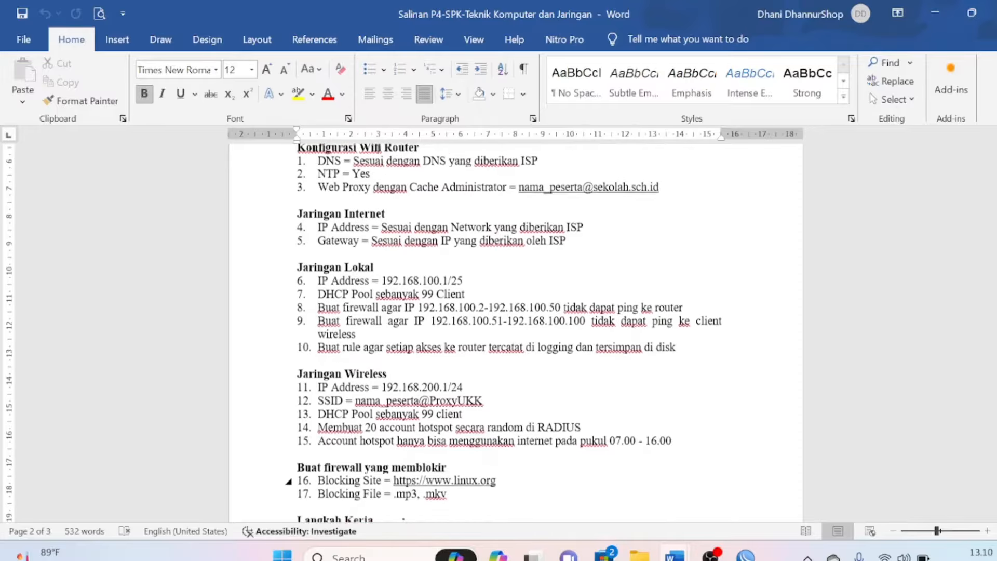
scroll(288, 480, up, 1)
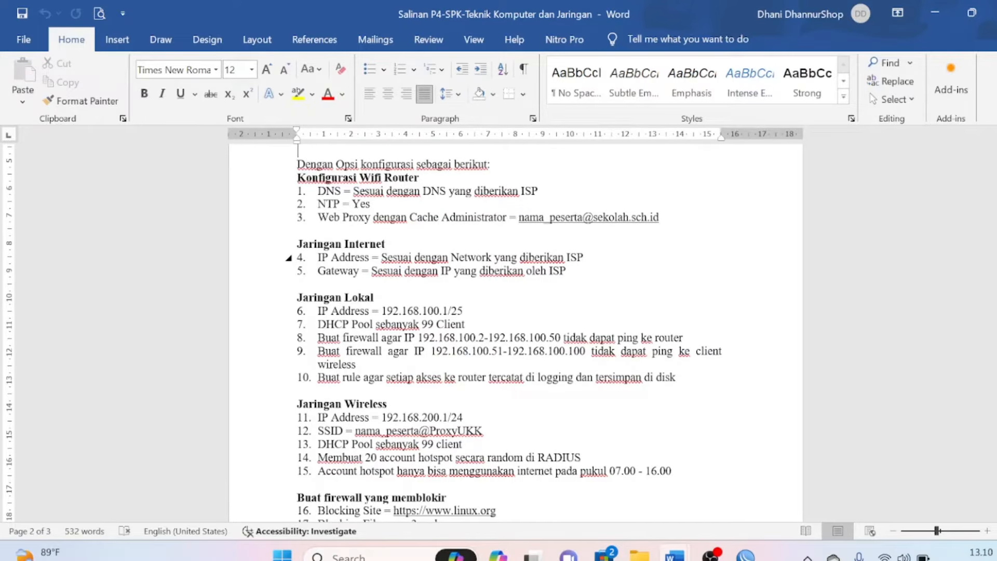
drag(288, 257, 288, 285)
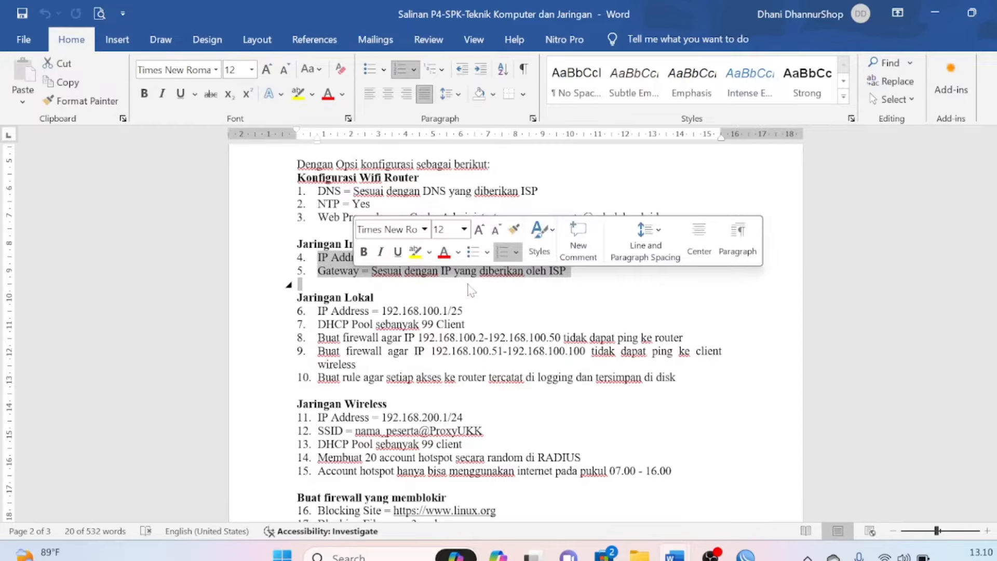
mouse_move(746, 554)
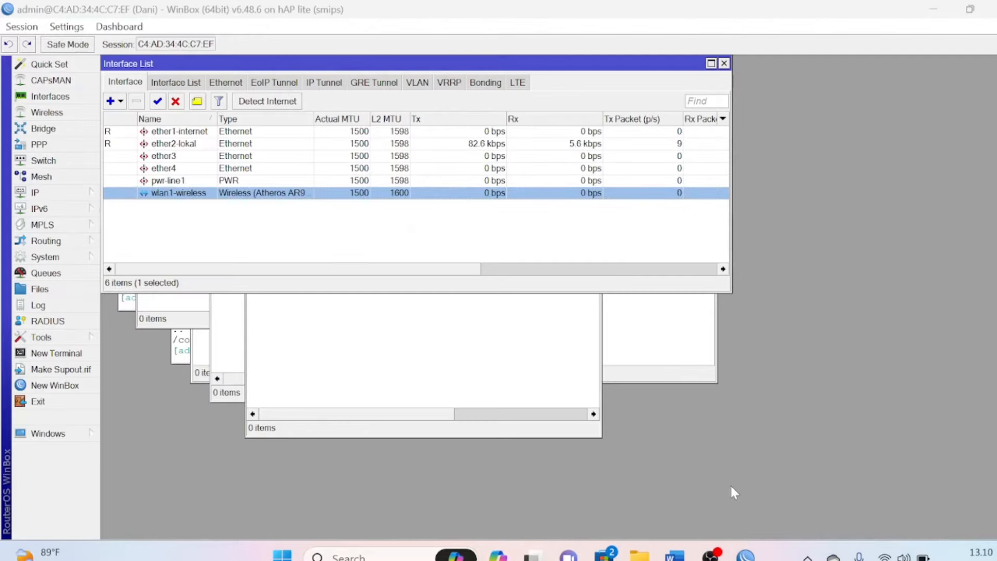
click(732, 493)
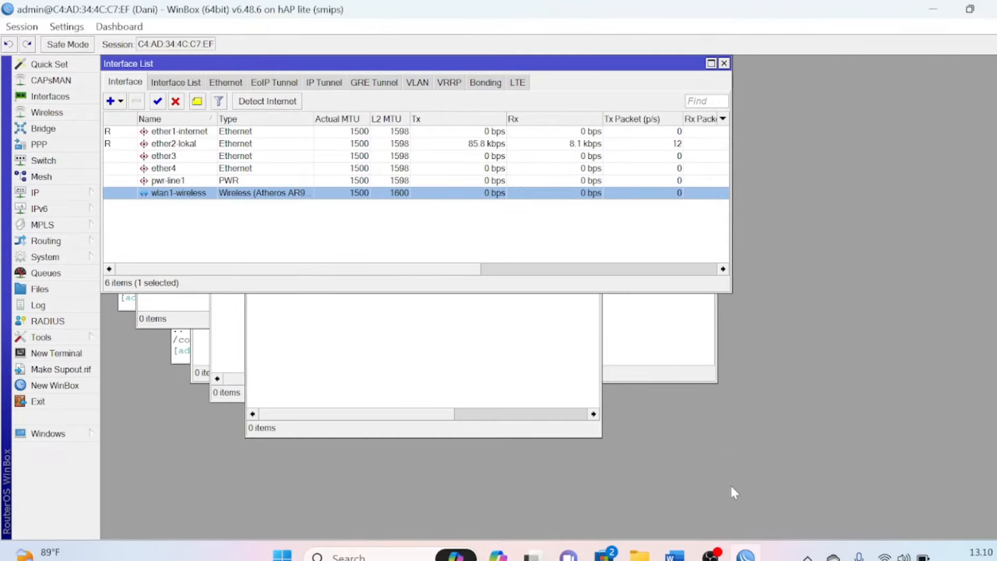
Add a DHCP client on interface ether1-internet under IP > DHCP Client
click(63, 193)
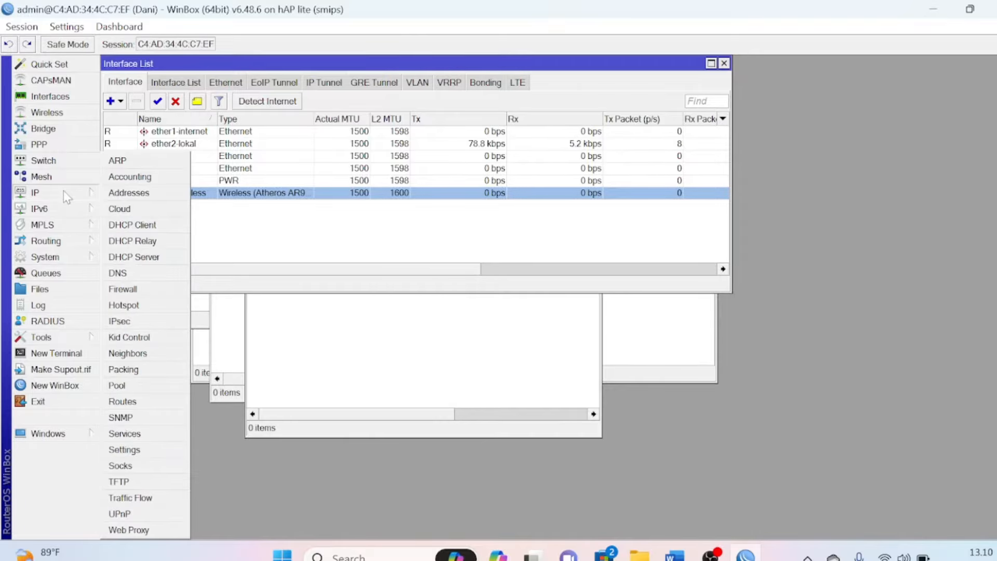
click(136, 227)
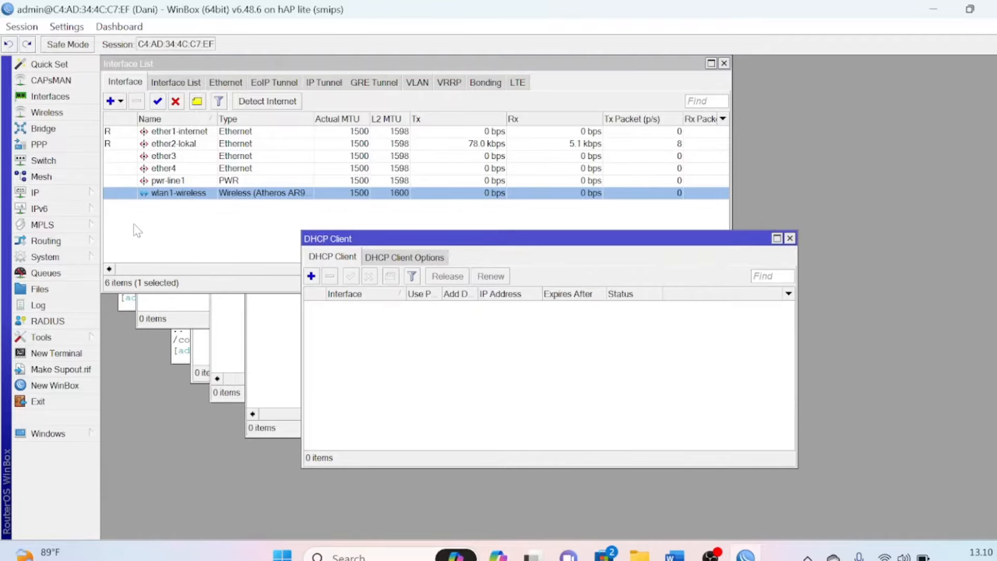
click(312, 277)
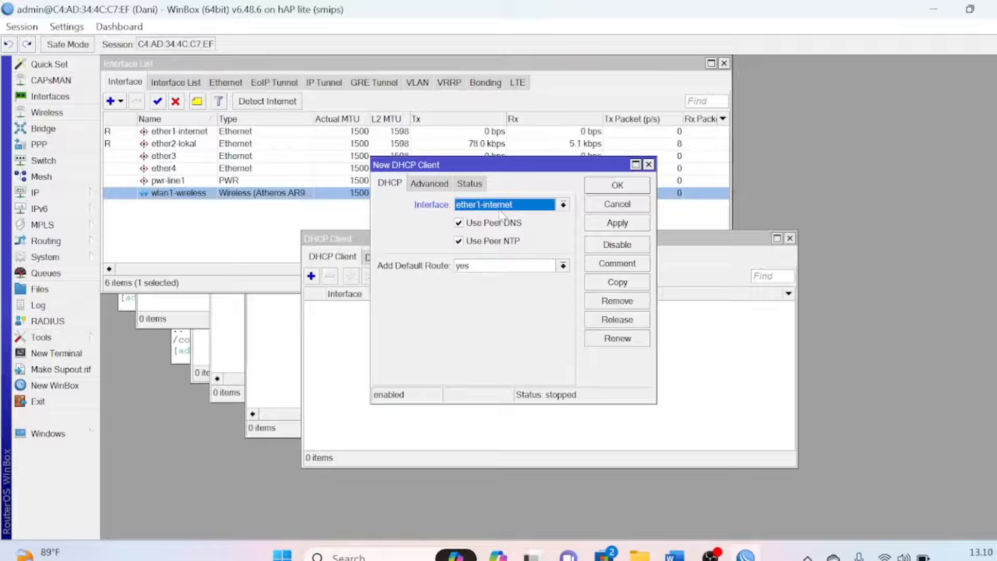
click(615, 190)
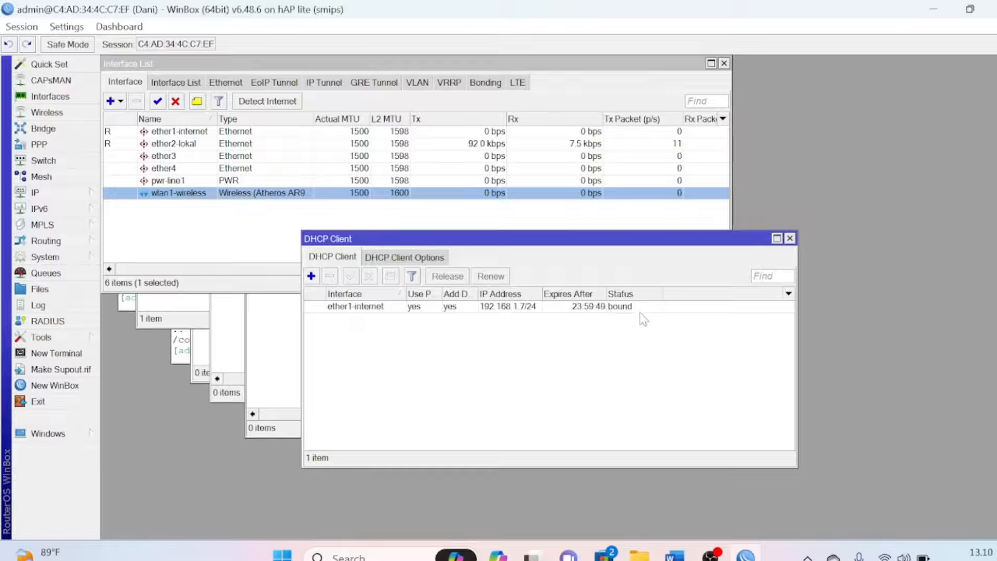
Ping google.com from a new terminal, getting 10/10 replies with 0% loss, then switch to Word
click(70, 356)
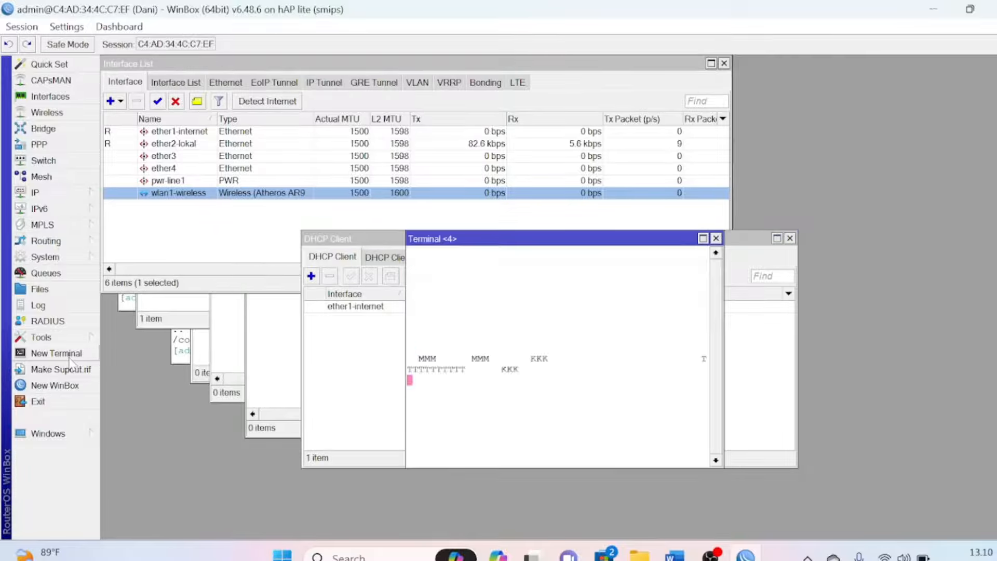
text(pi)
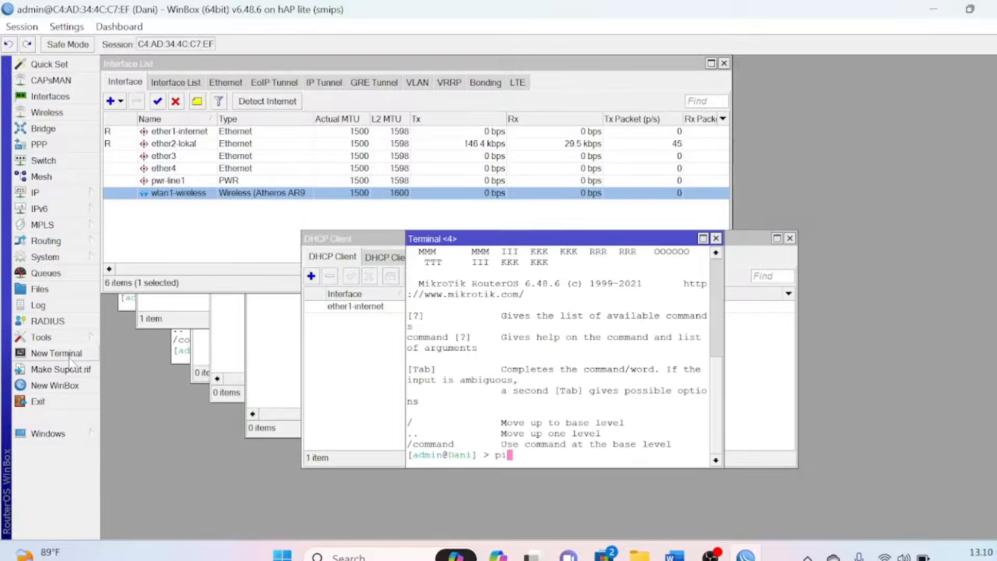
text(ng google.com)
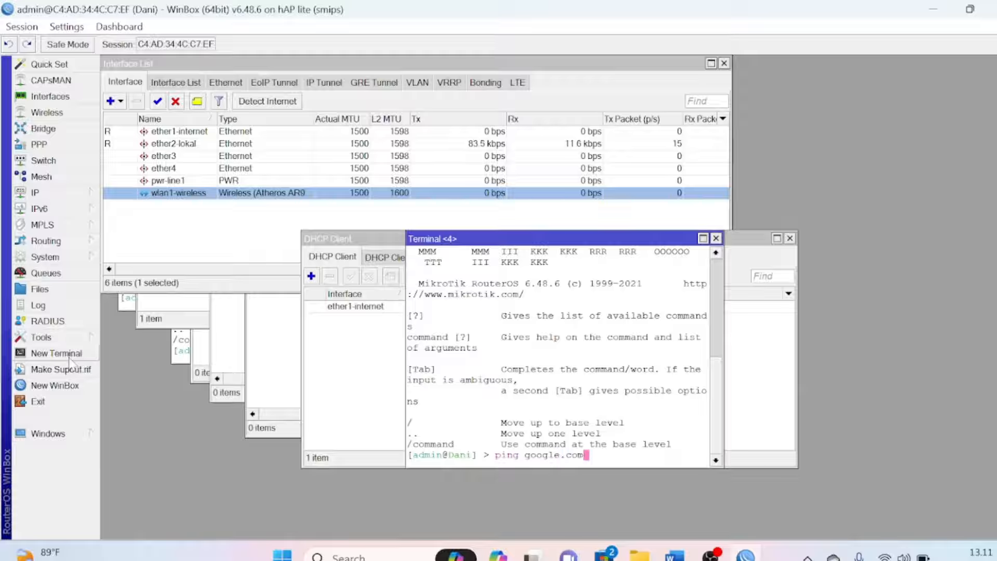
key(Return)
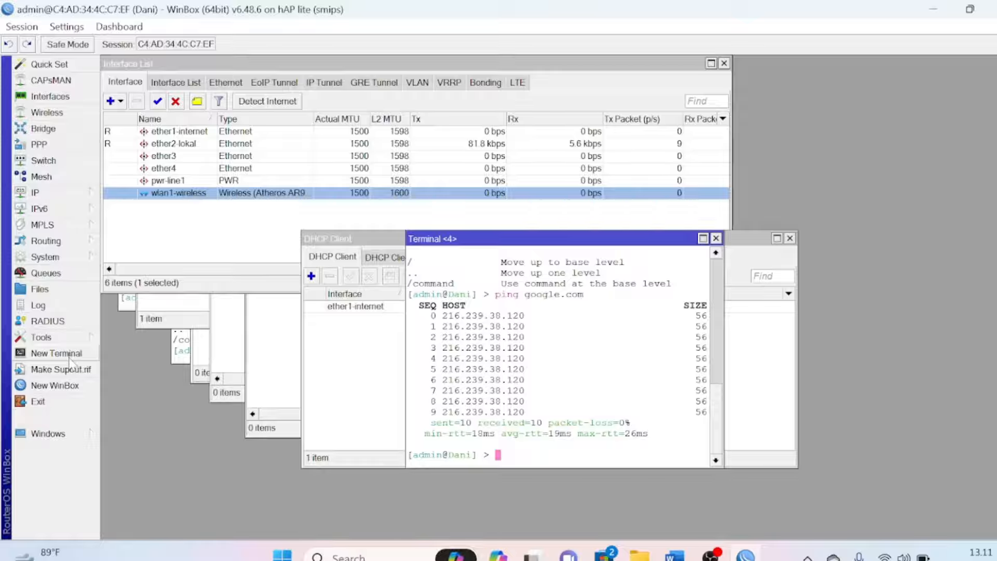
key(alt+Tab)
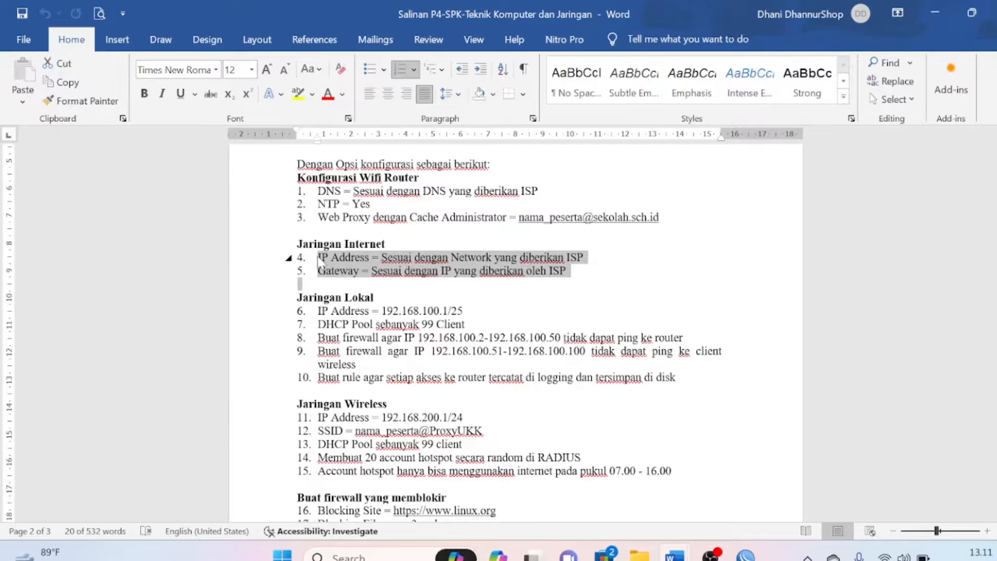
Apply yellow text highlight to the selected Jaringan Internet items 4 and 5, then return to WinBox
click(297, 95)
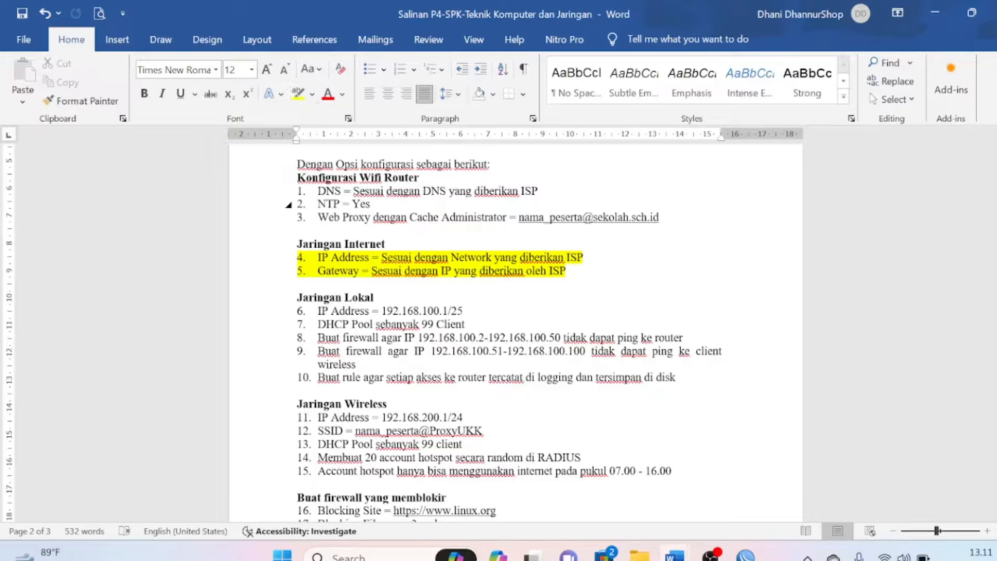
click(318, 191)
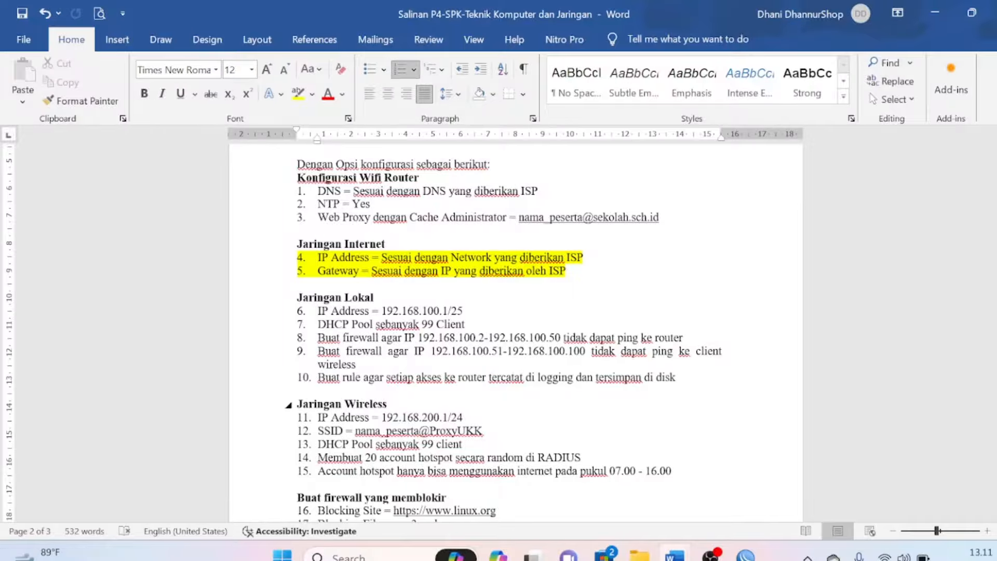
mouse_move(745, 556)
click(727, 496)
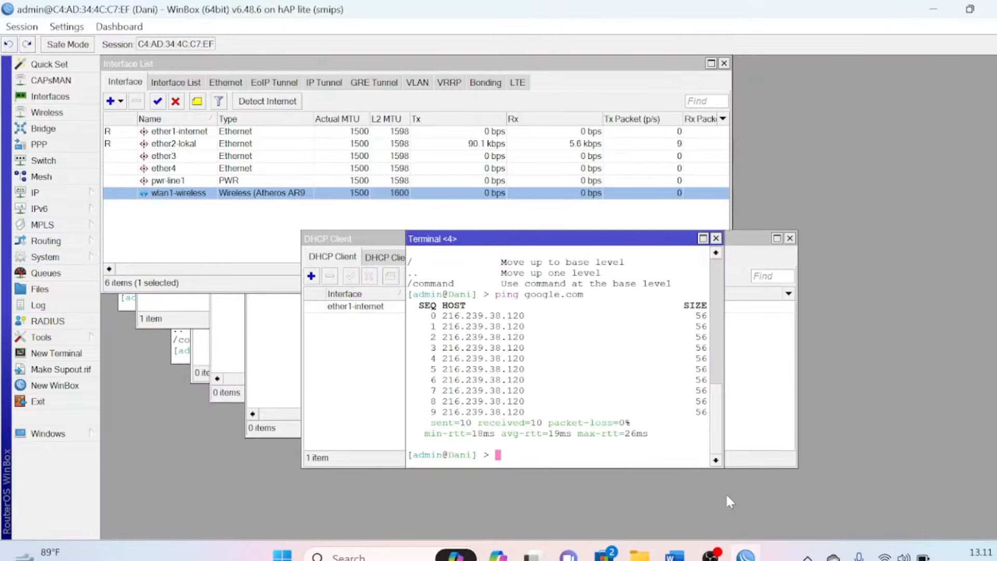
Turn on Allow Remote Requests in IP > DNS and save, then switch back to Word
click(46, 197)
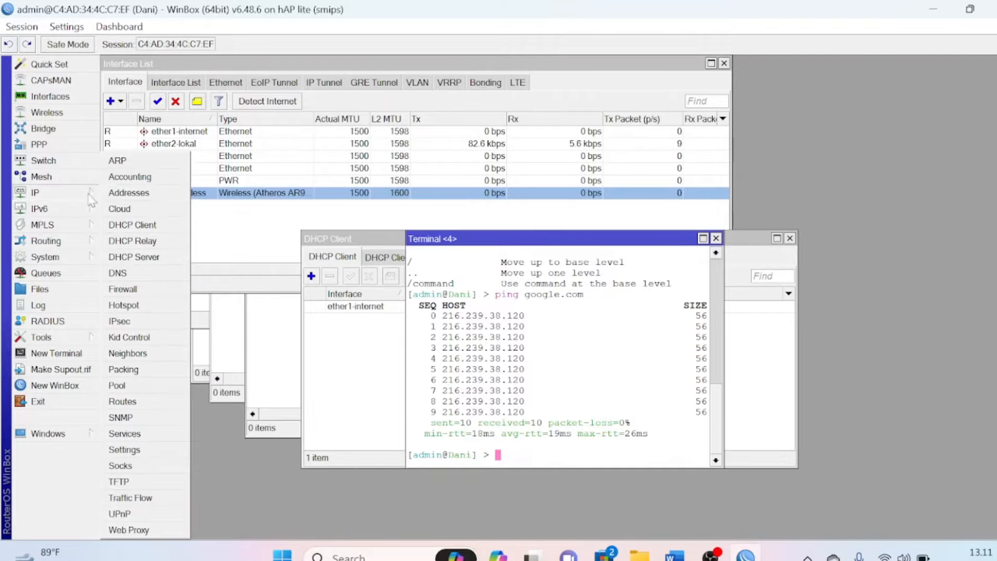
click(125, 282)
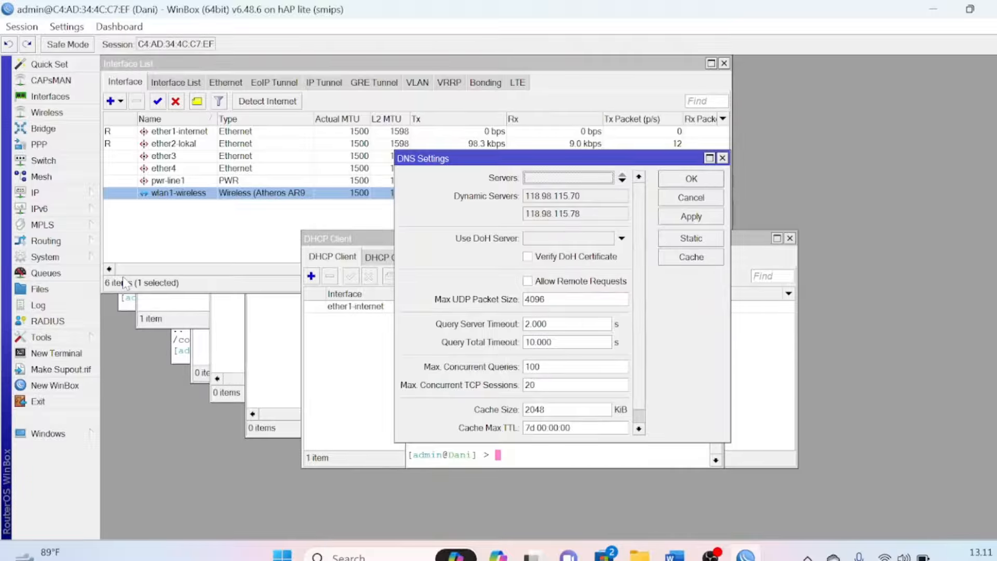
click(528, 283)
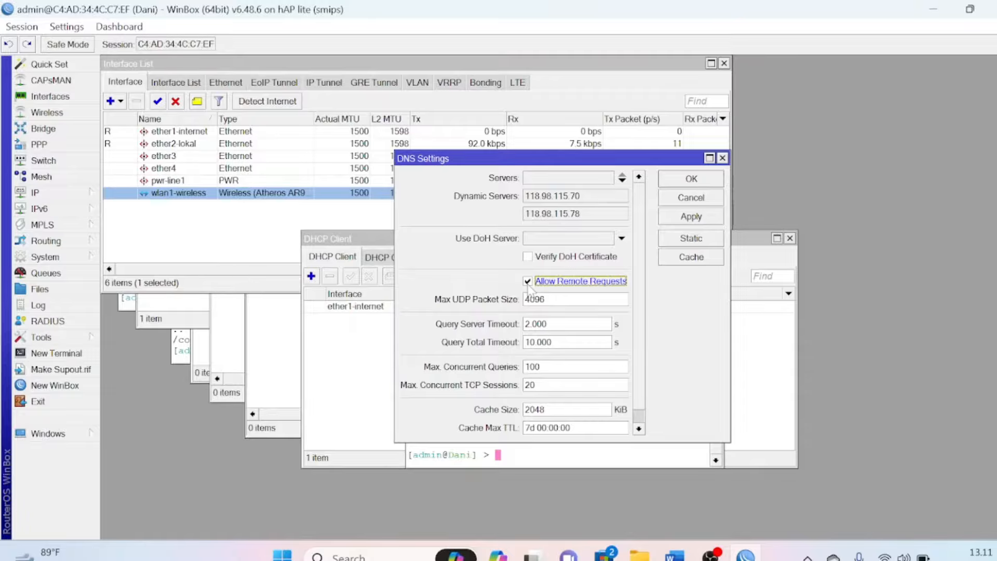
click(710, 179)
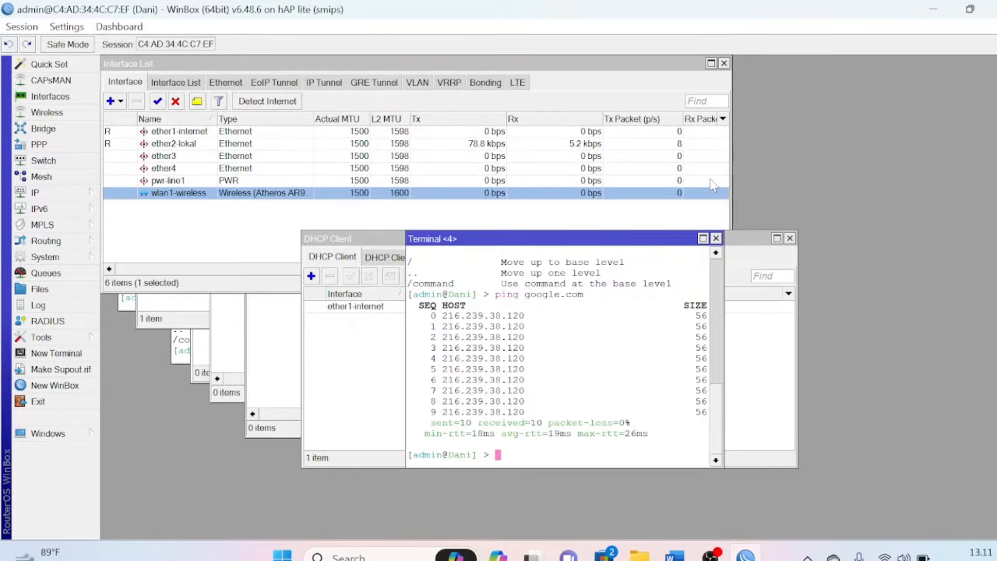
key(alt+Tab)
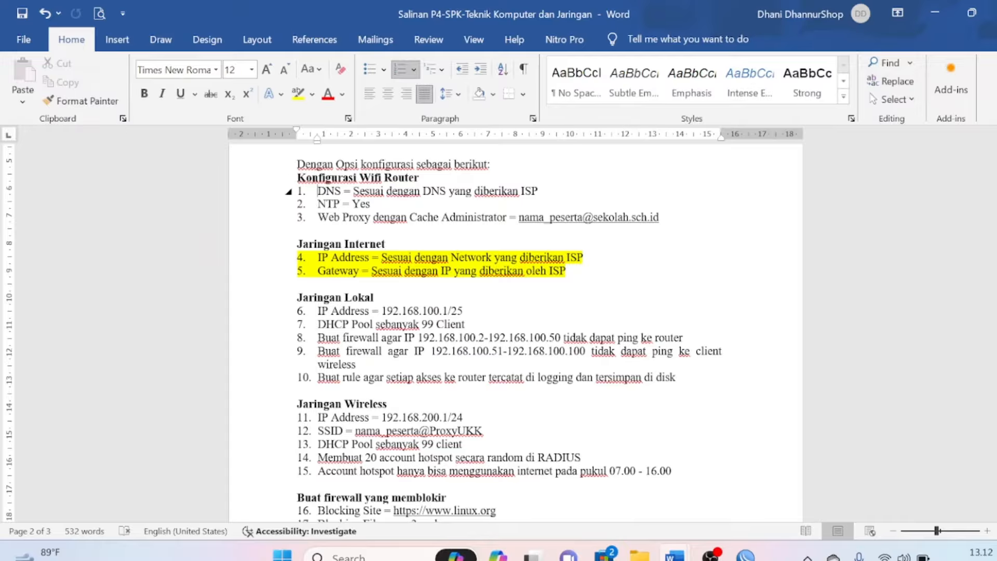
Highlight item 1 (DNS) in yellow on the Word task sheet, then return to WinBox
drag(317, 190, 536, 197)
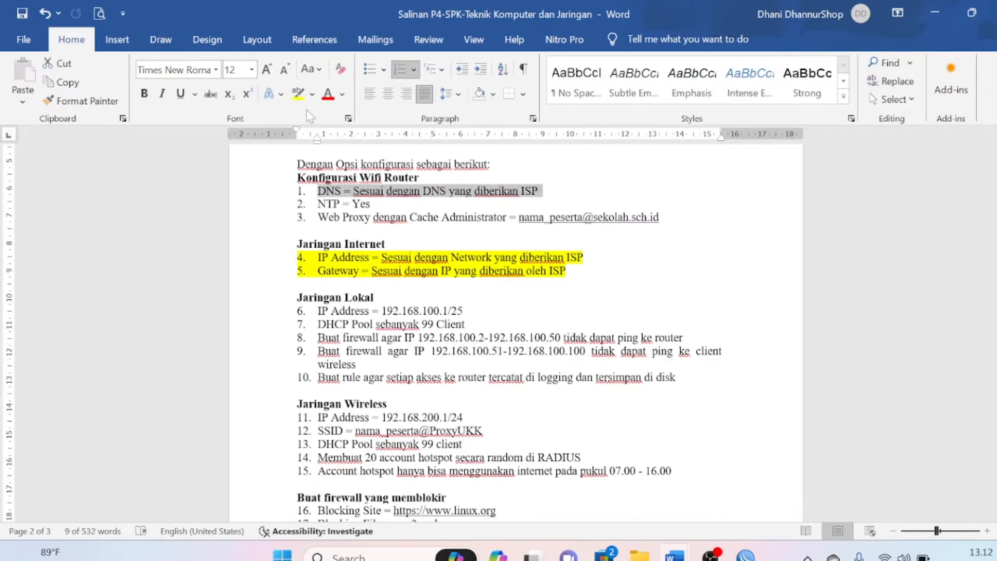
click(298, 95)
click(460, 231)
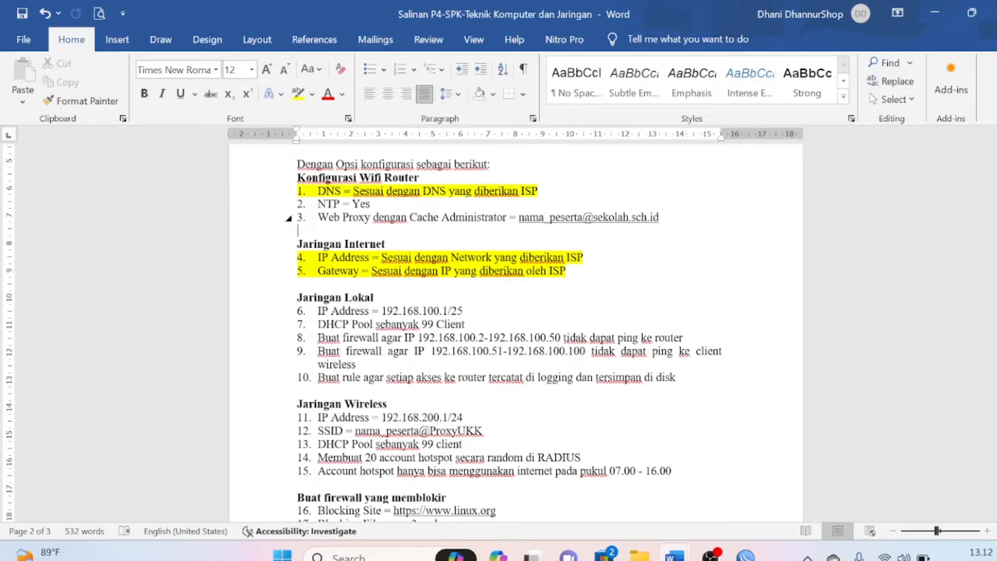
key(alt+Tab)
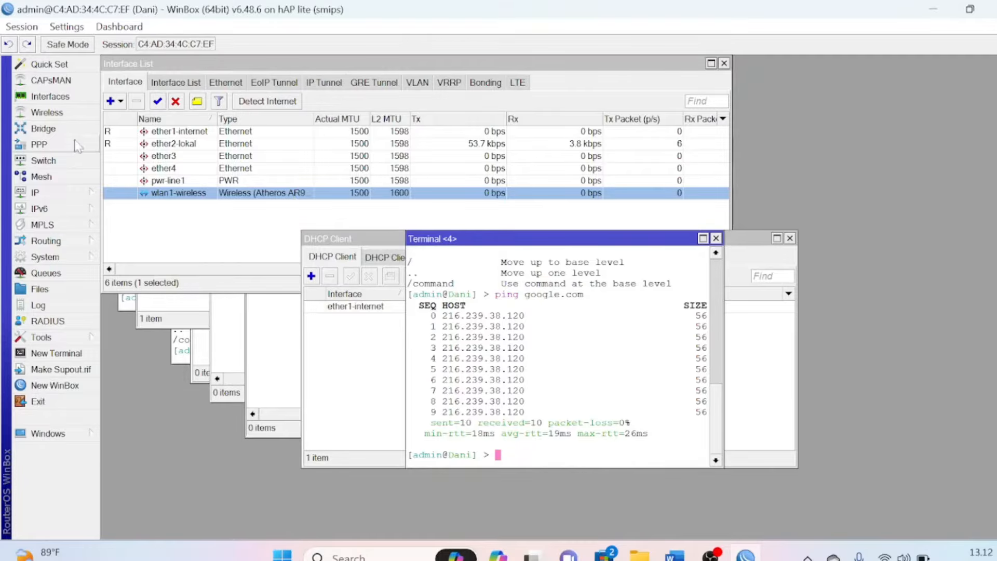
Enable the SNTP client with id.pool.ntp.org as primary NTP server and save
click(63, 258)
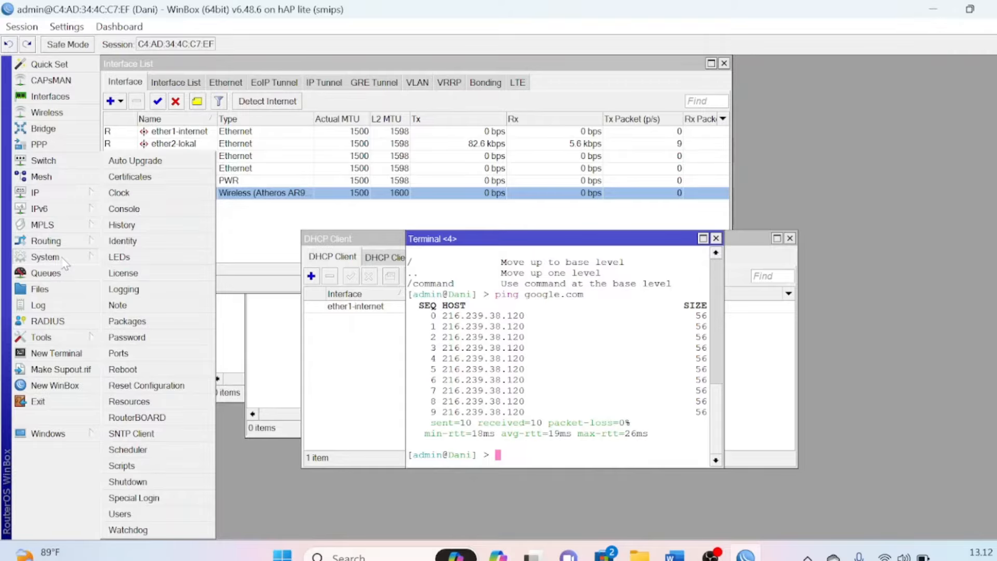
click(161, 433)
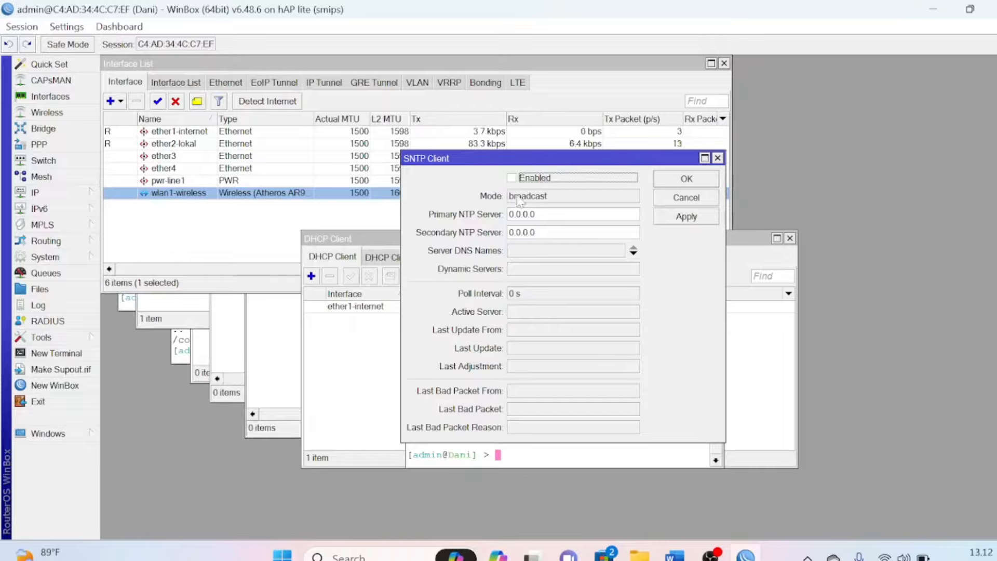
click(512, 178)
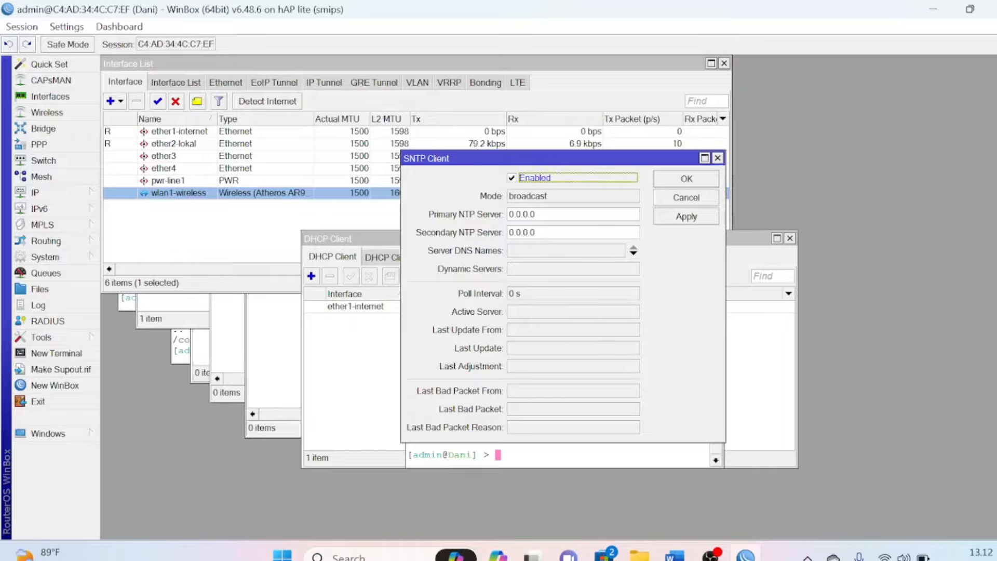
click(563, 215)
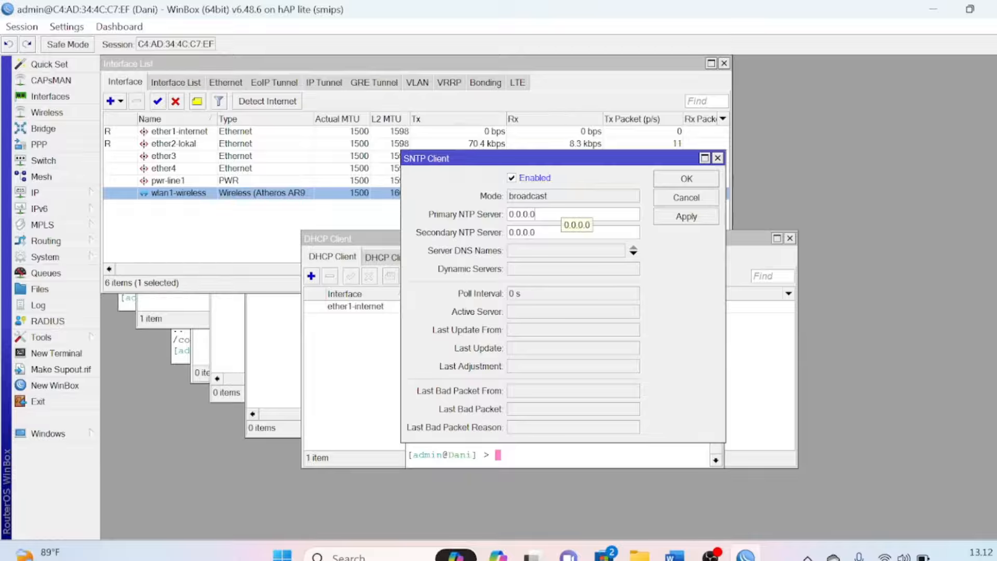
key(BackSpace)
key(BackSpace)
key(BackSpace)
key(BackSpace)
key(BackSpace)
key(BackSpace)
key(BackSpace)
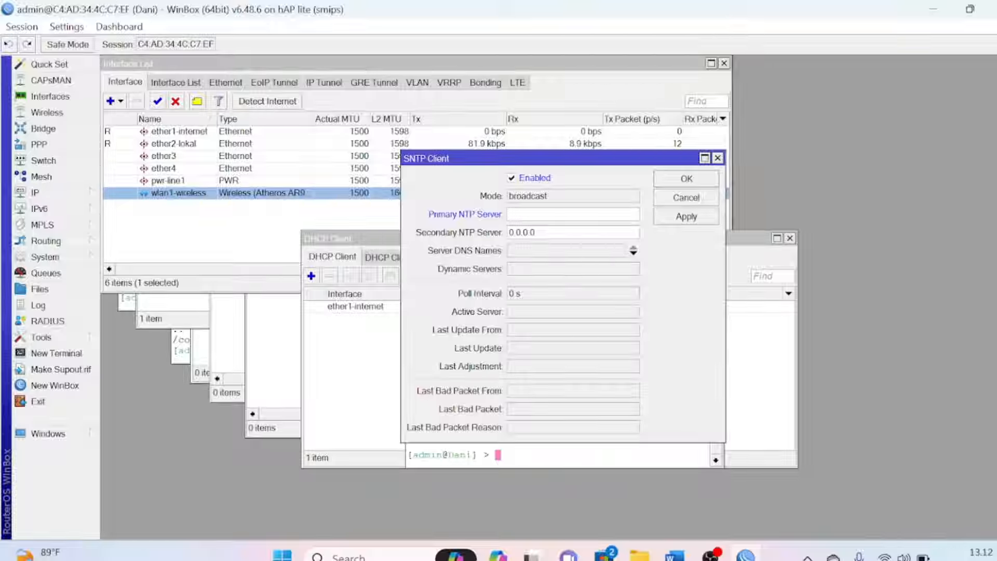
text(id.pool.ntp.org)
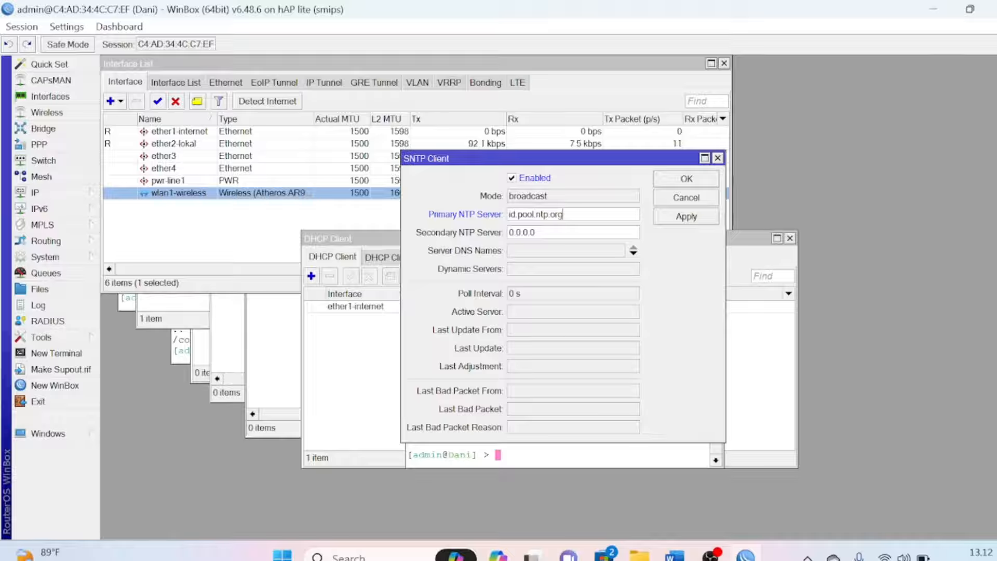
click(674, 180)
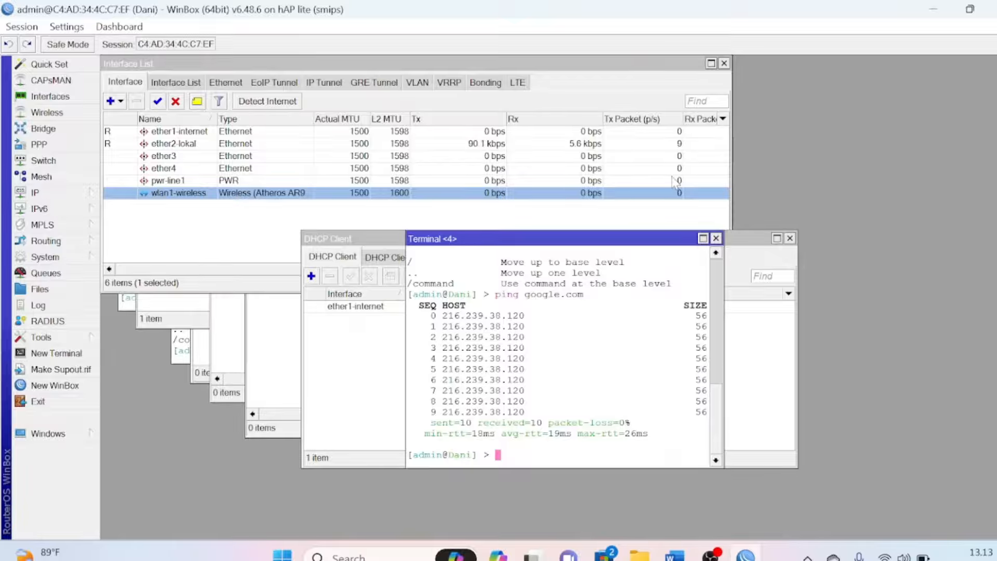
Reopen the SNTP client to confirm it is syncing from 202.4.186.250
click(52, 261)
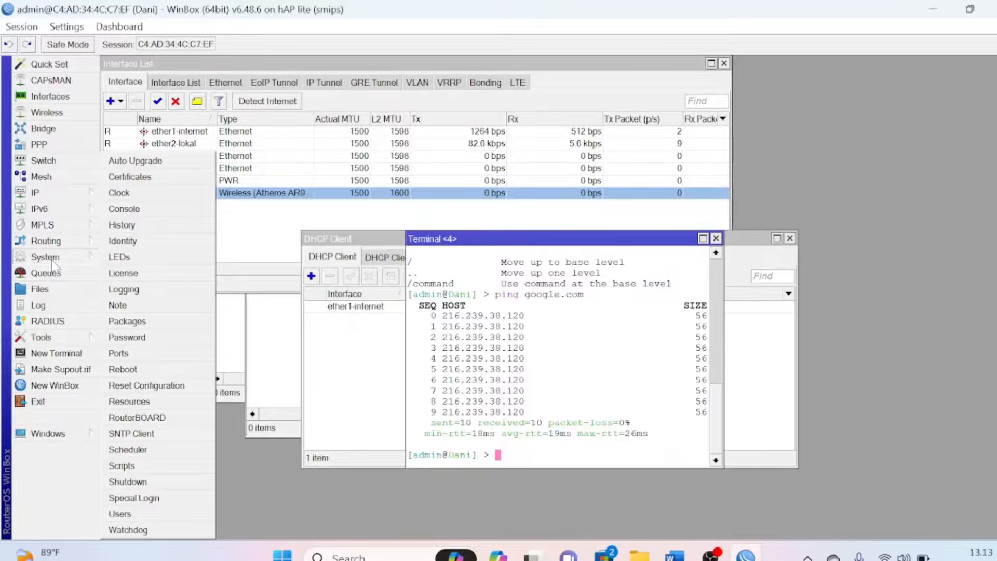
click(139, 433)
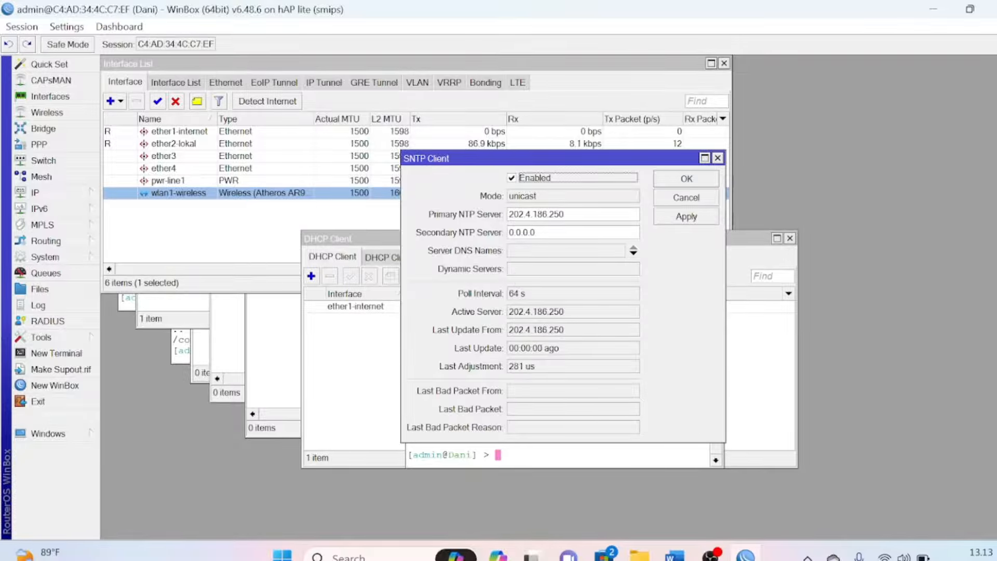
click(666, 183)
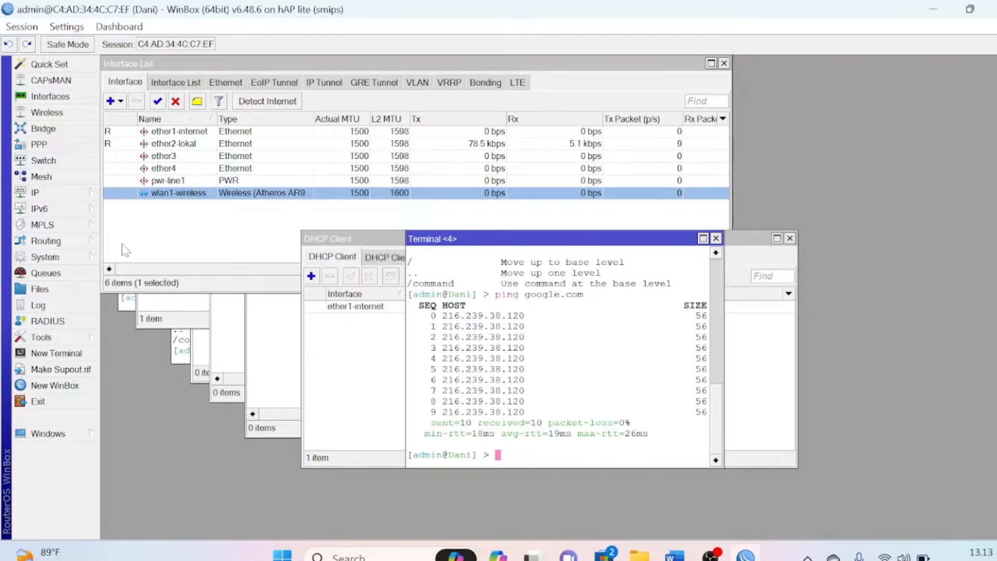
click(58, 258)
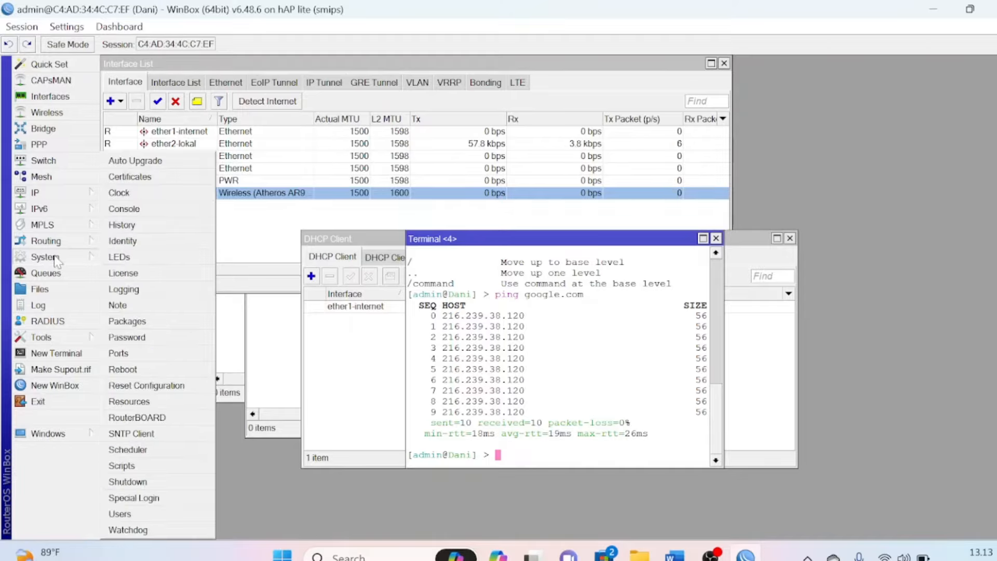
Choose Asia/Jakarta as the router clock's Time Zone Name and save
click(163, 196)
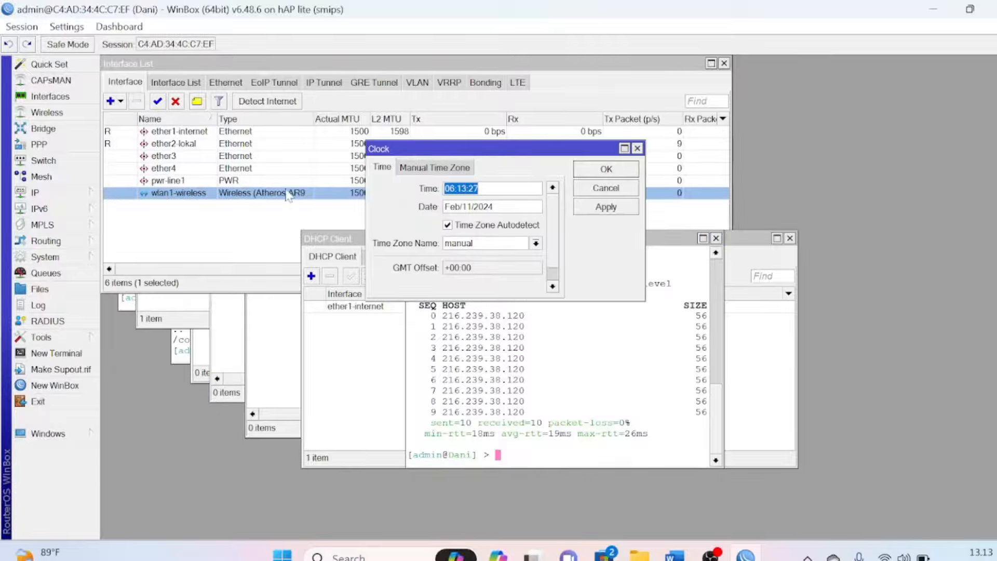
click(536, 243)
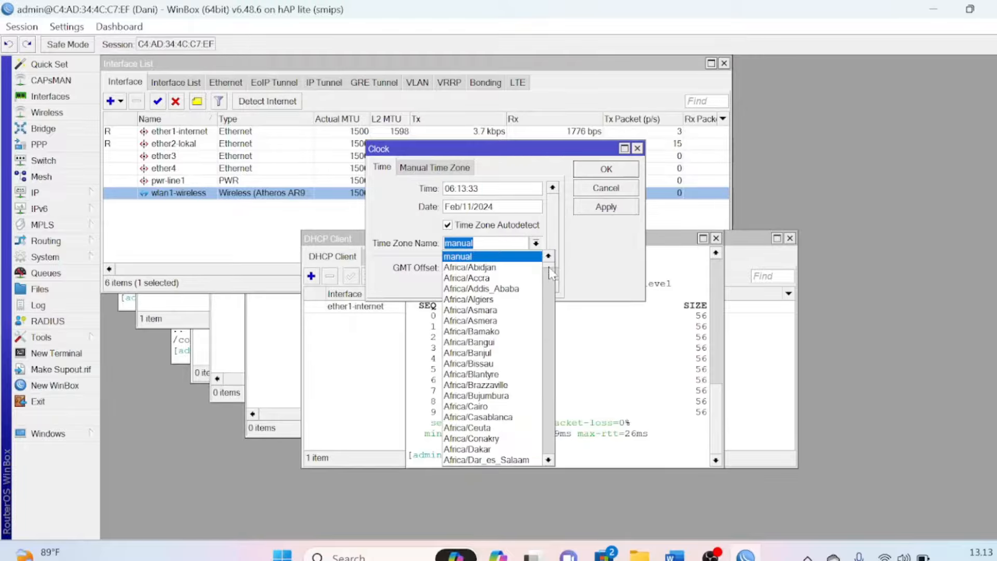
drag(550, 271, 562, 358)
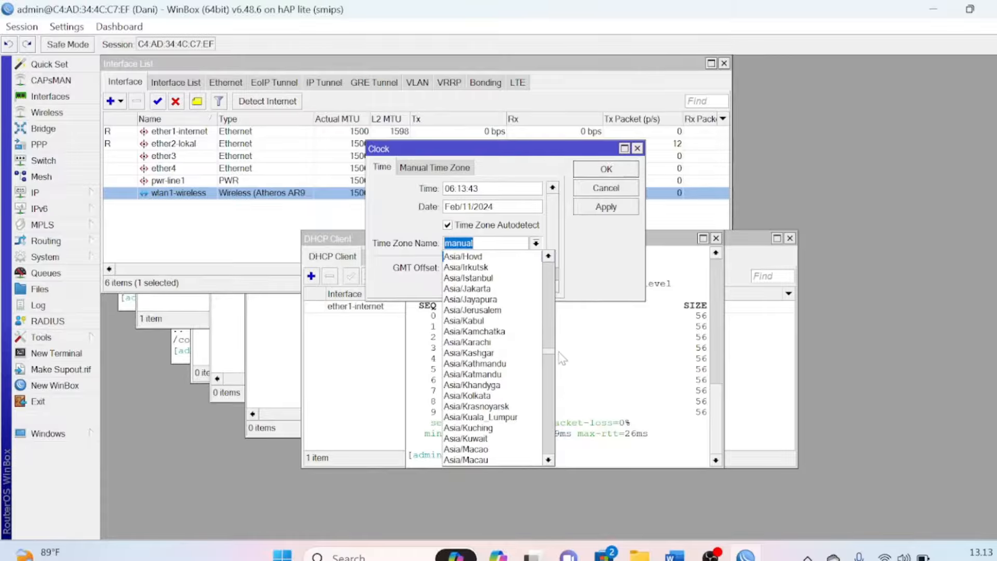
click(492, 289)
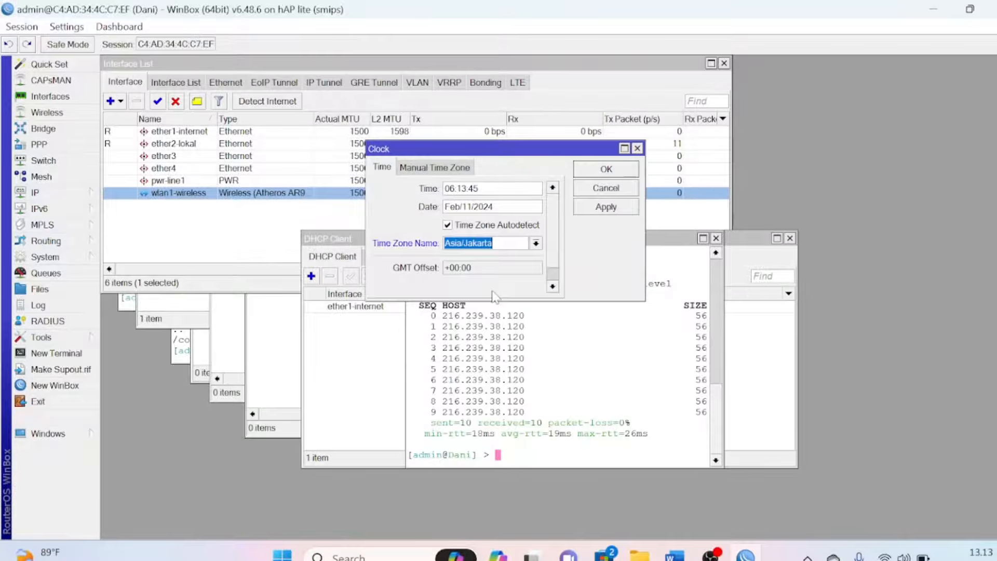
click(602, 171)
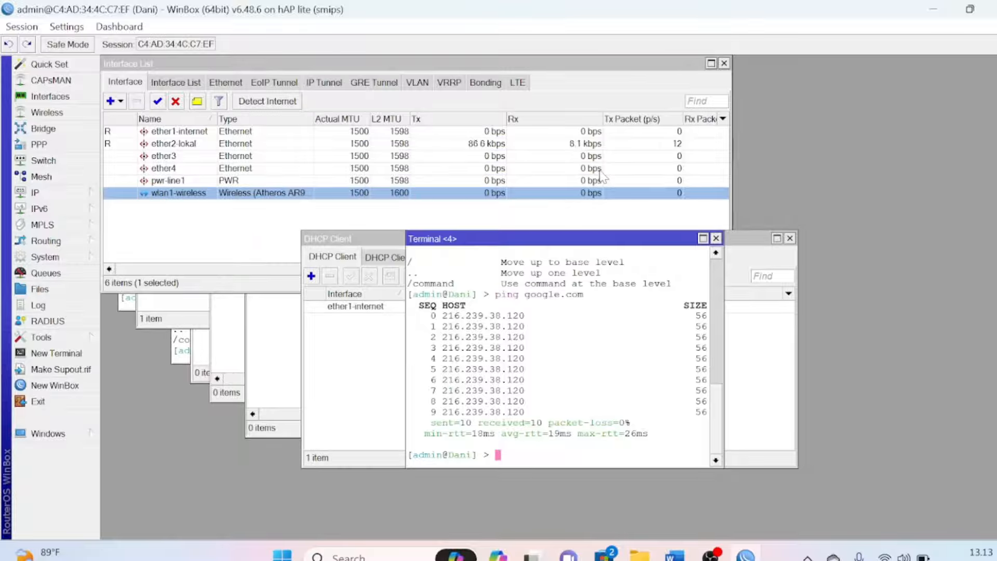
Highlight the 'NTP = Yes' line in yellow on the Word sheet, then return to WinBox
key(alt+Tab)
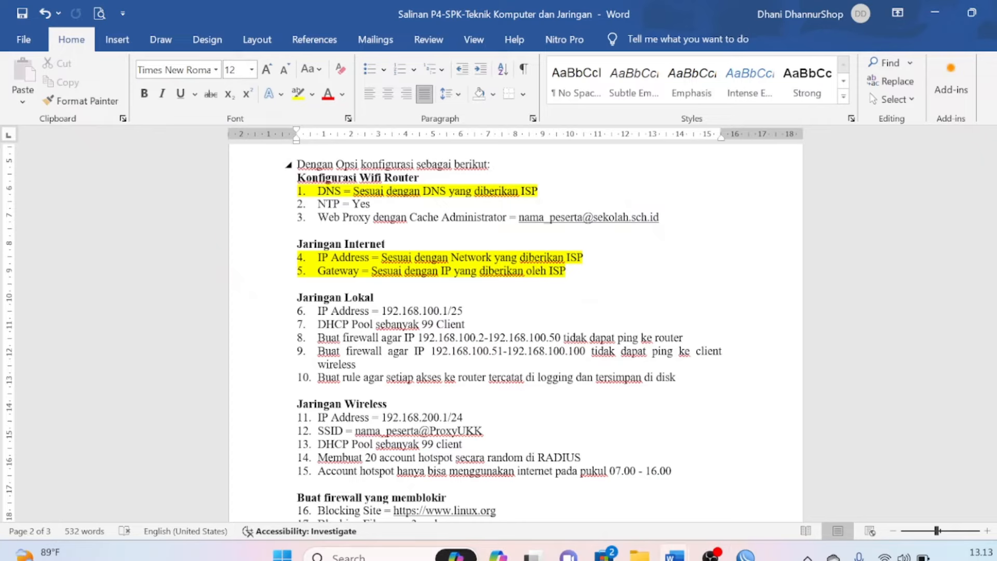
click(289, 204)
click(298, 94)
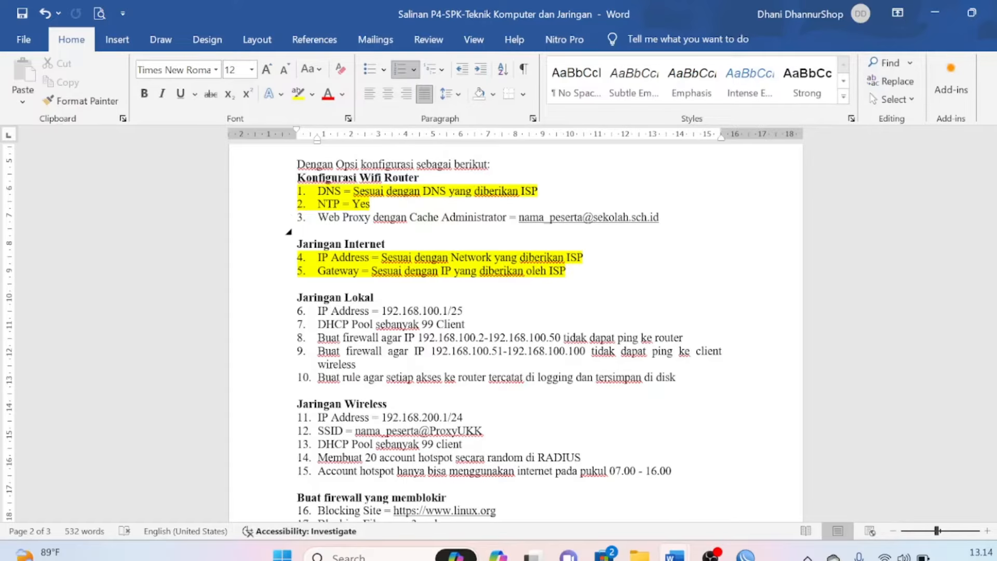
key(alt+Tab)
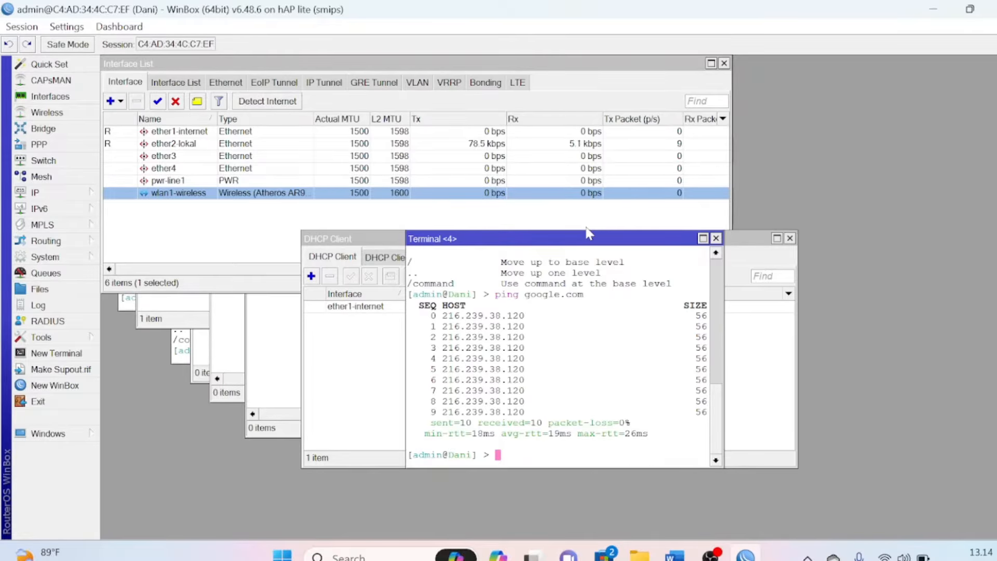
Enable the web proxy with the participant's e-mail as cache administrator and Cache On Disk ticked
click(77, 195)
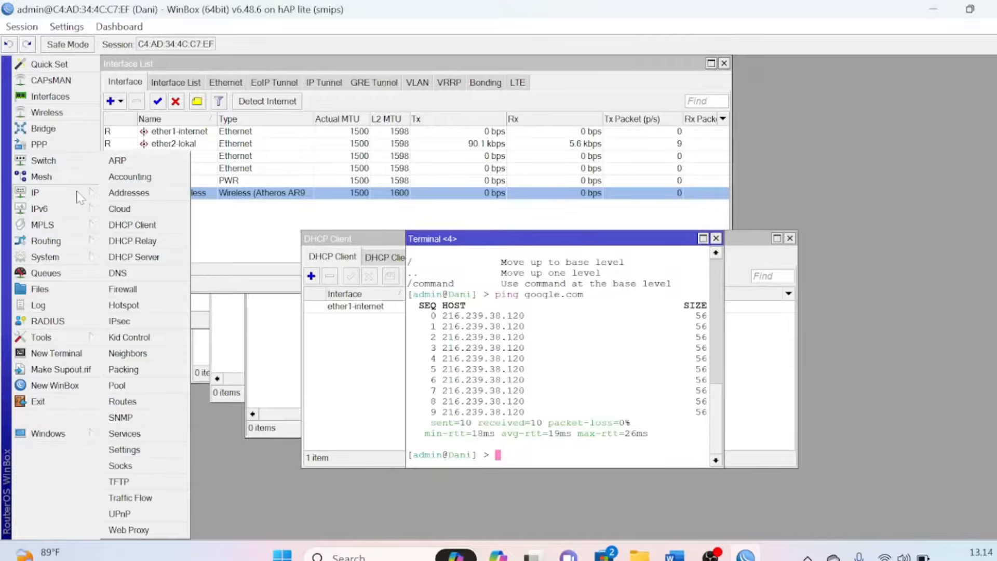
click(137, 537)
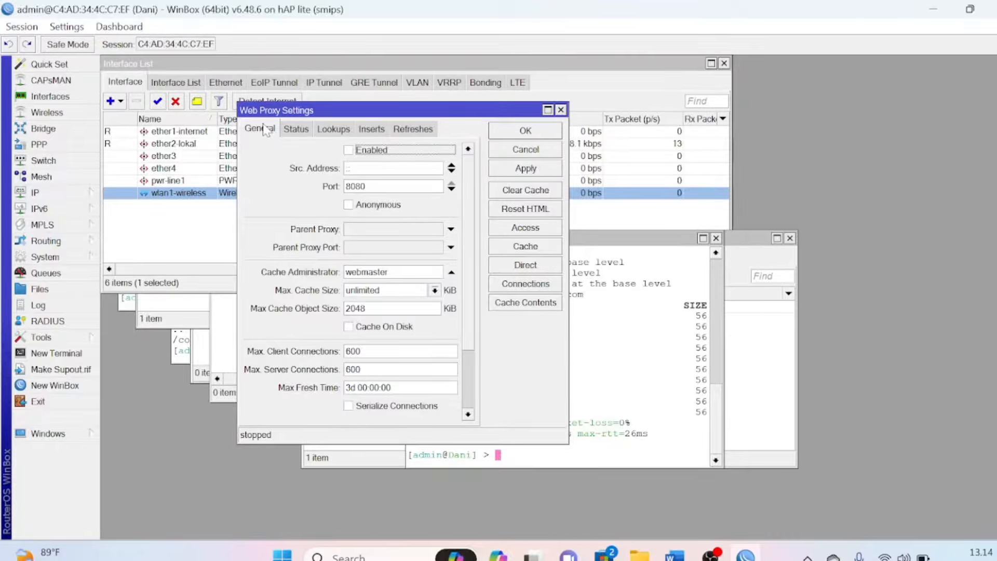
click(348, 151)
click(387, 272)
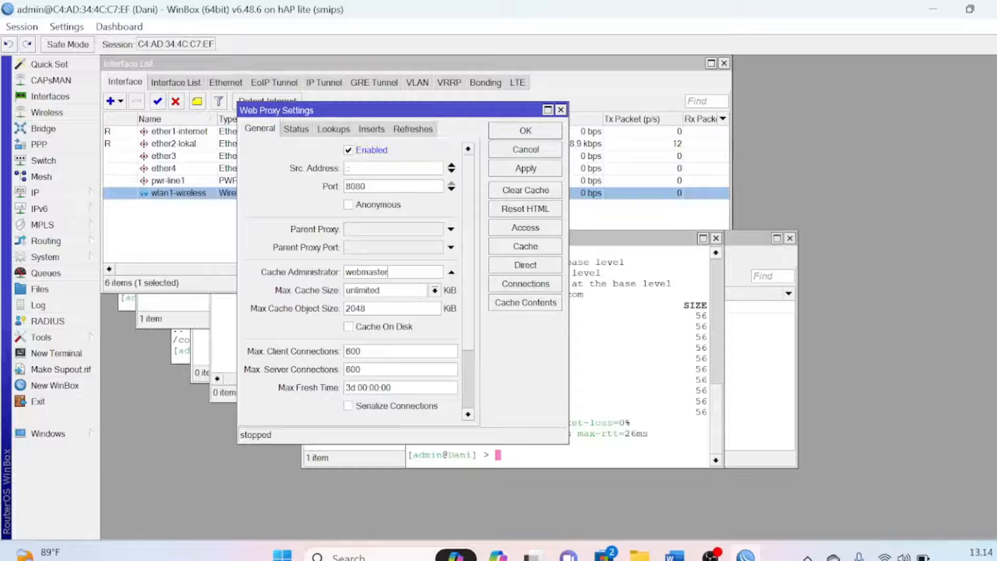
double_click(386, 271)
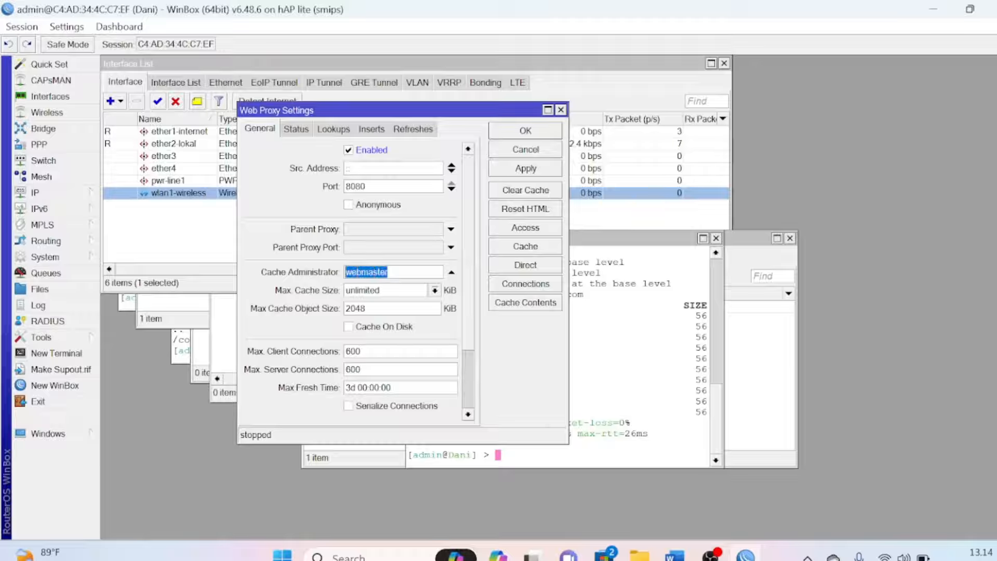
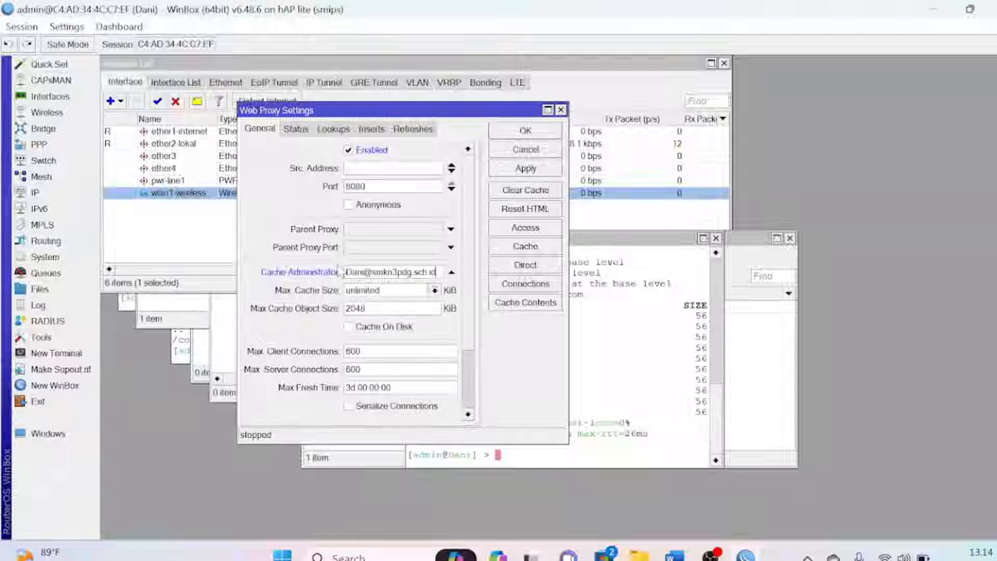
click(349, 328)
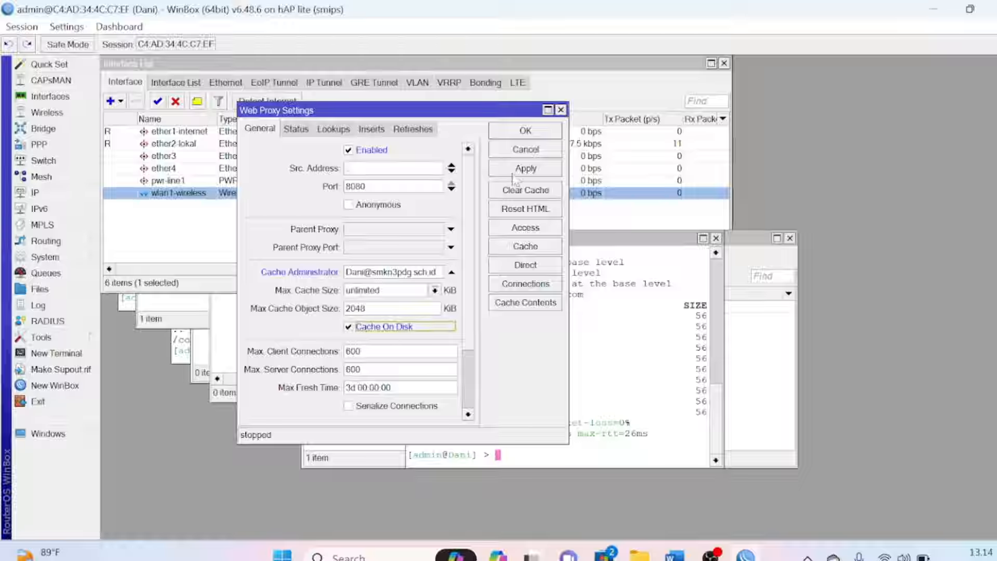
click(525, 131)
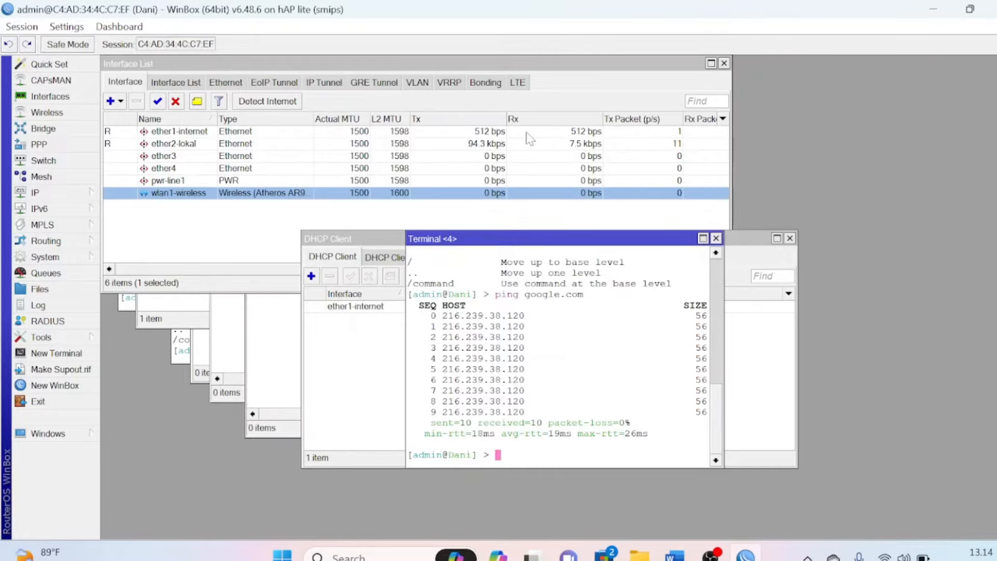
key(alt+Tab)
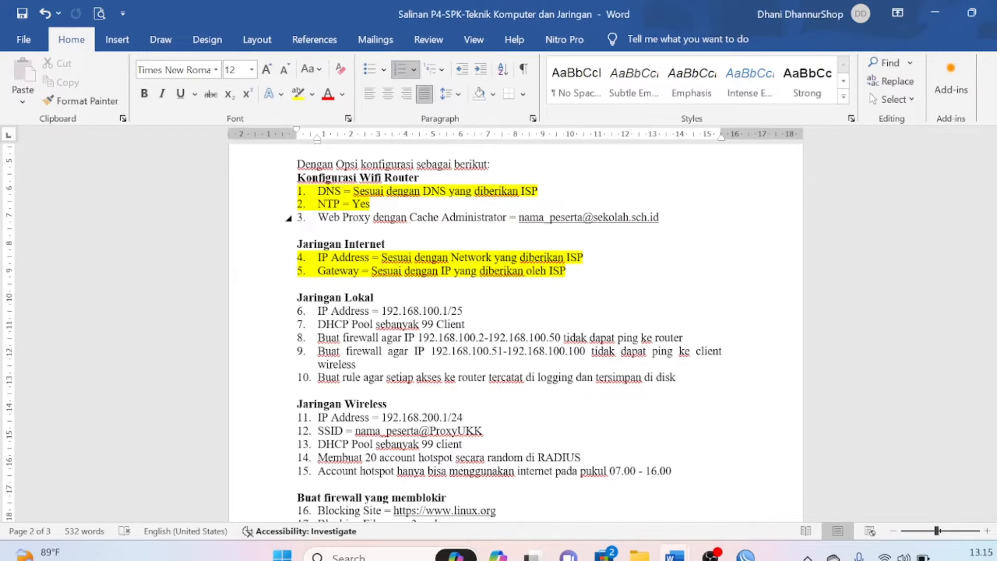
Highlight the Web Proxy item yellow, then select the item 6 and item 11 IP address lines
click(288, 218)
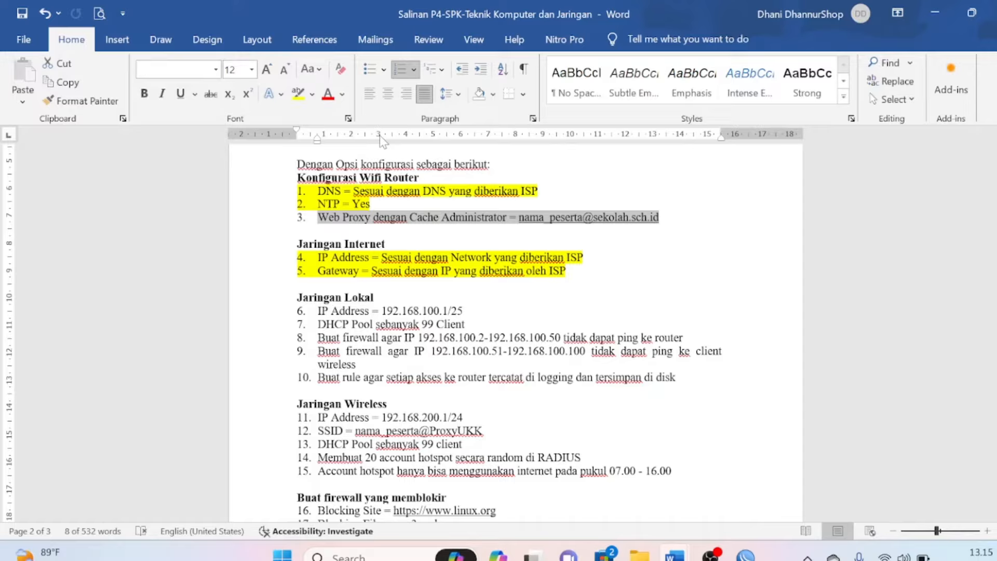
click(299, 95)
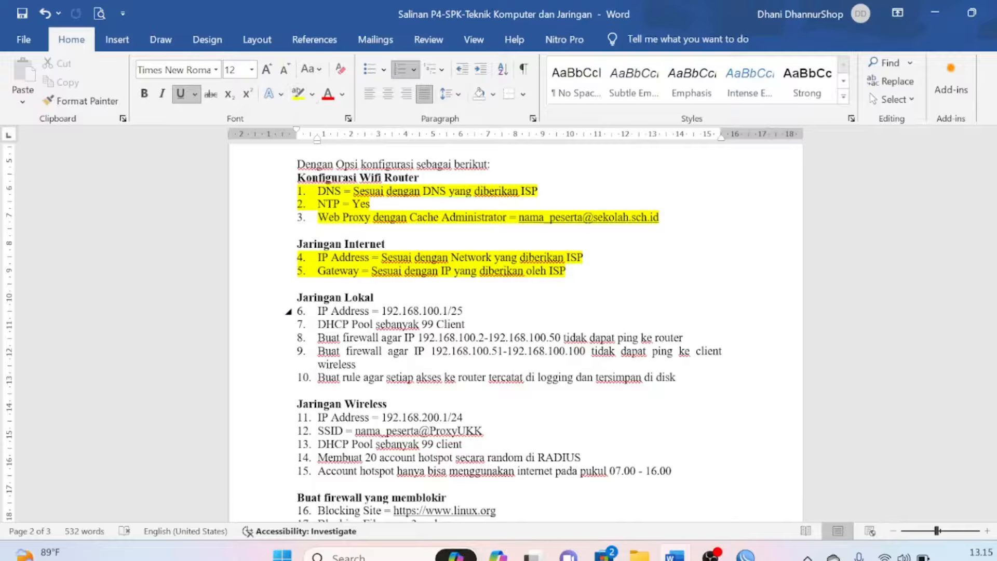
drag(317, 311, 399, 311)
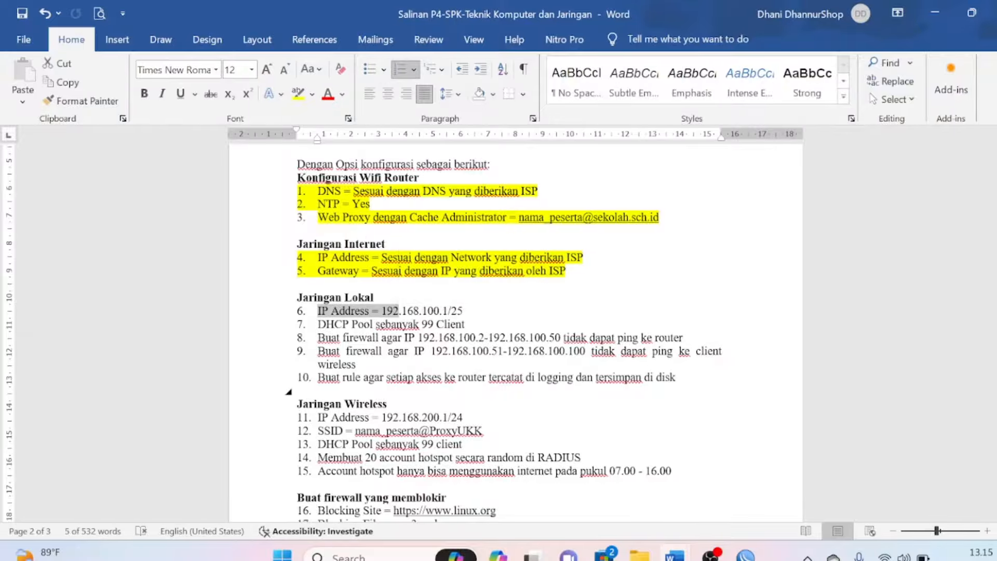
click(288, 417)
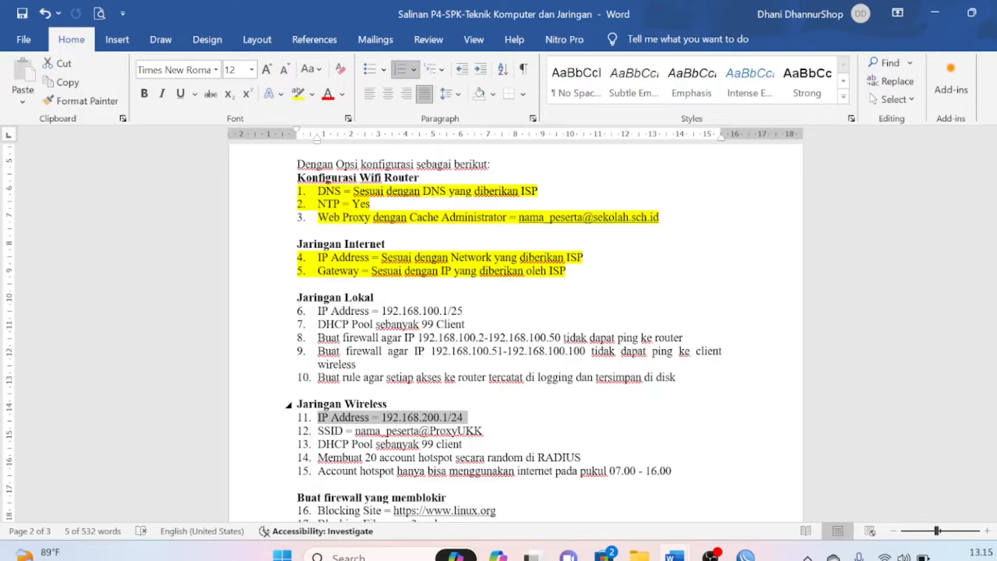
key(alt+Tab)
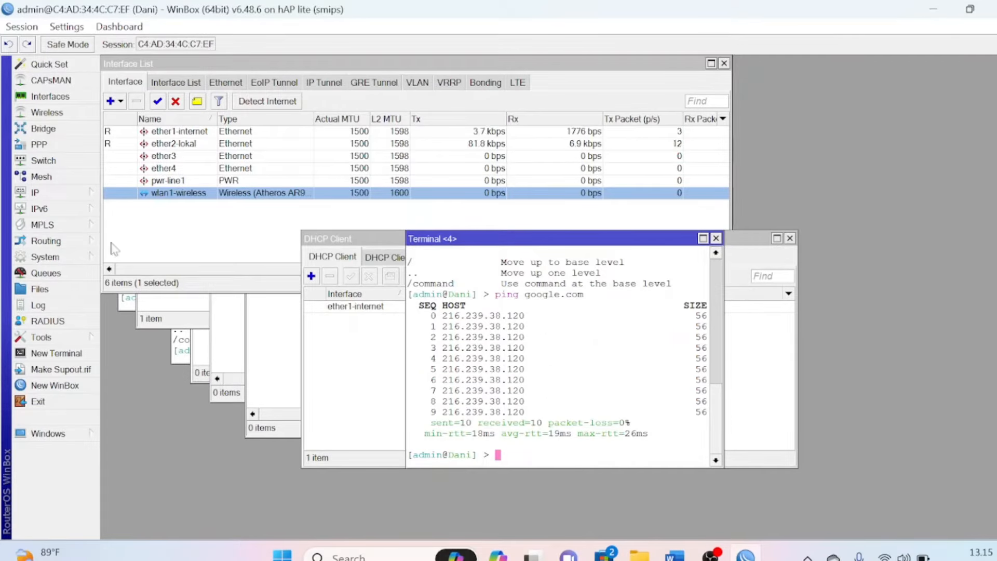
Add address 192.168.100.1/25 on ether2-lokal, checking the value against the task sheet first
click(56, 200)
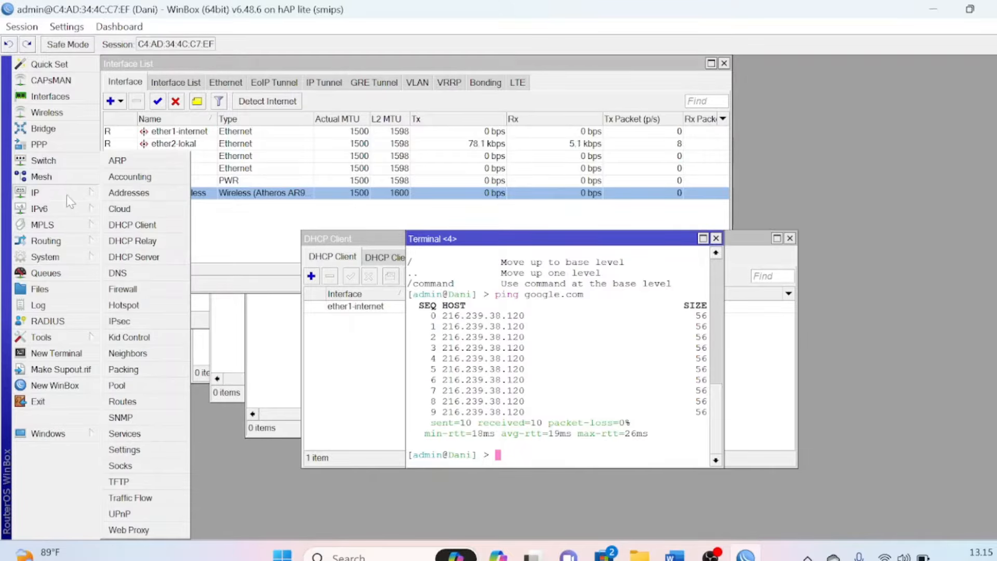
click(128, 193)
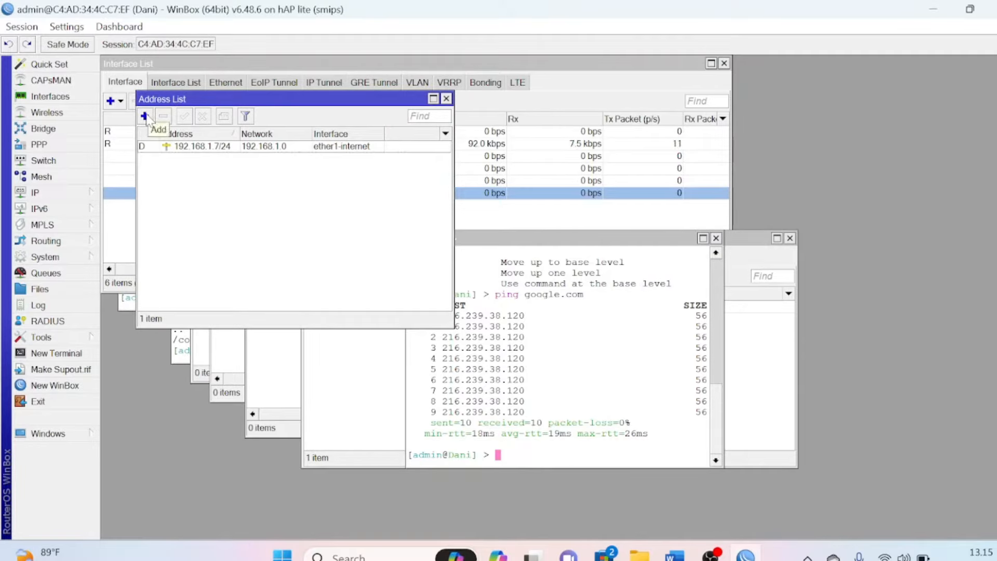
click(146, 117)
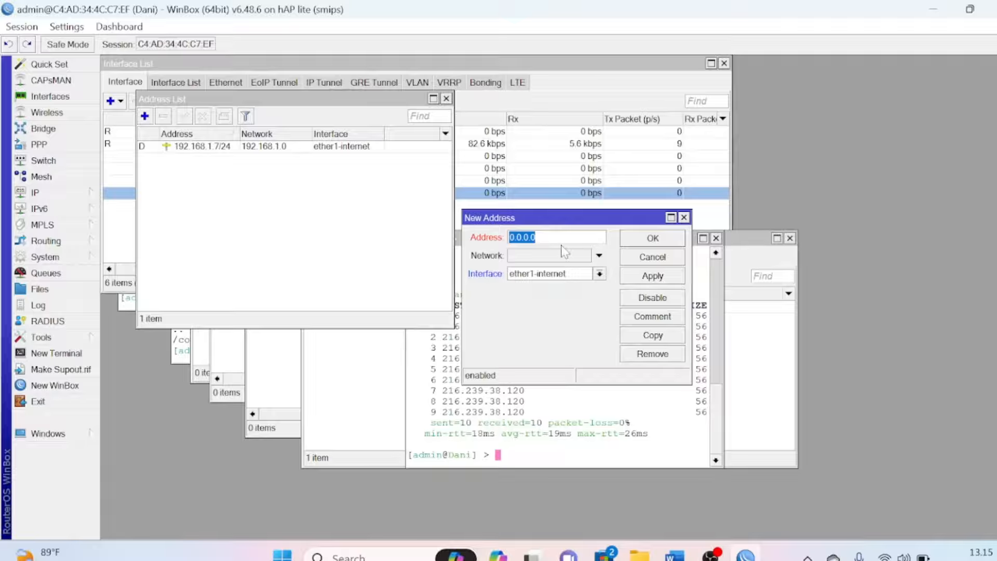
text(192.168.100)
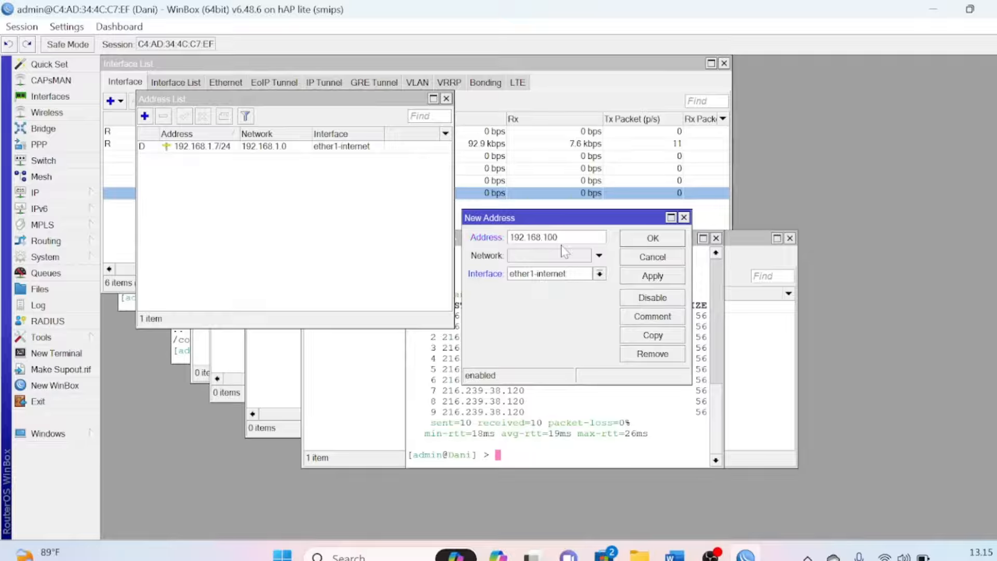
text(.1/25)
click(599, 273)
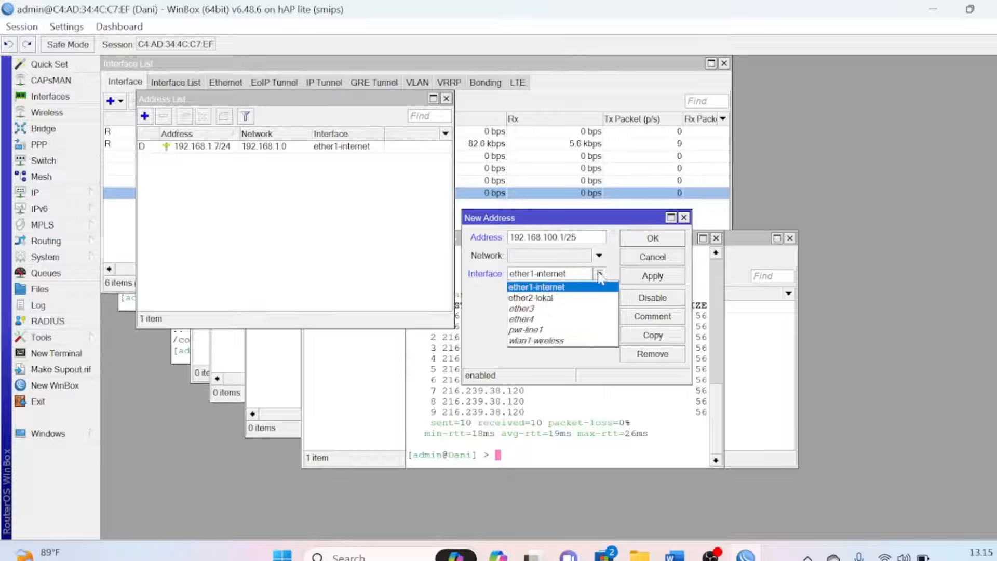
click(575, 297)
key(alt+Tab)
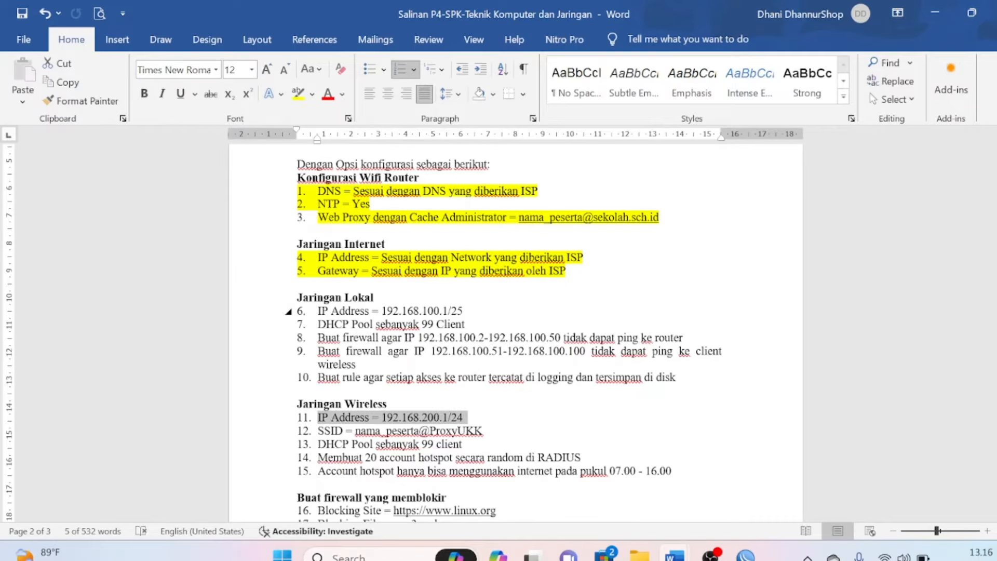
drag(381, 311, 463, 311)
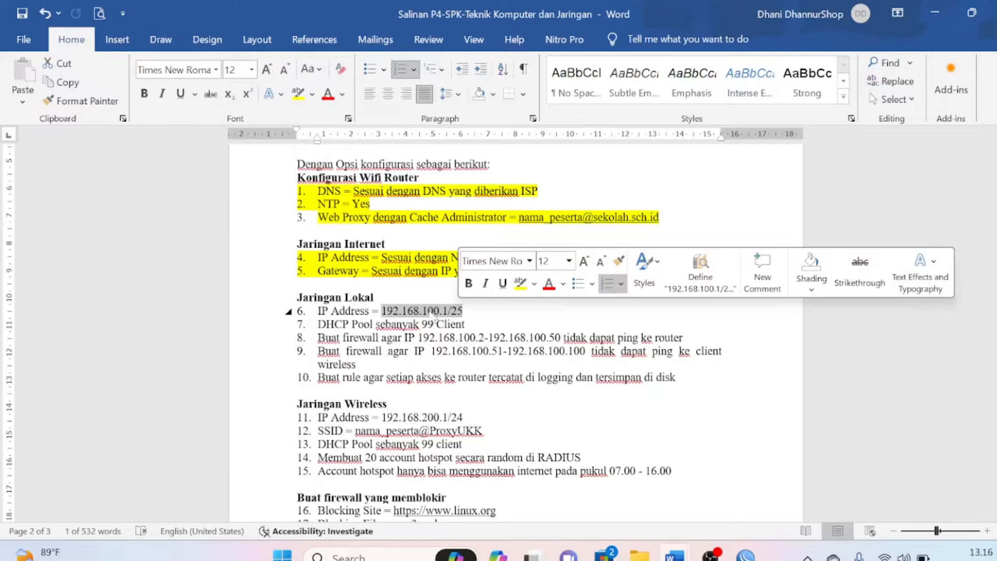
key(alt+Tab)
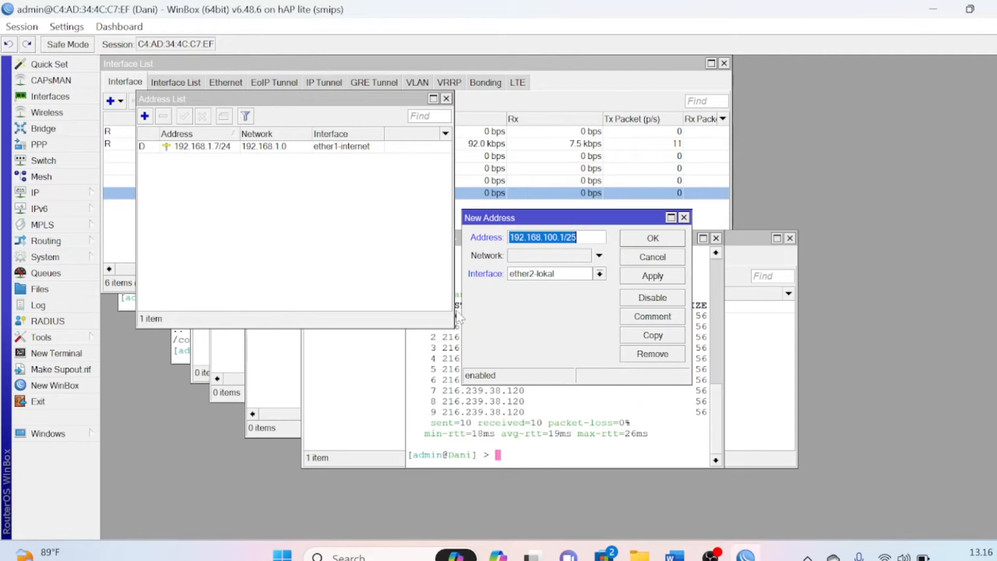
click(654, 240)
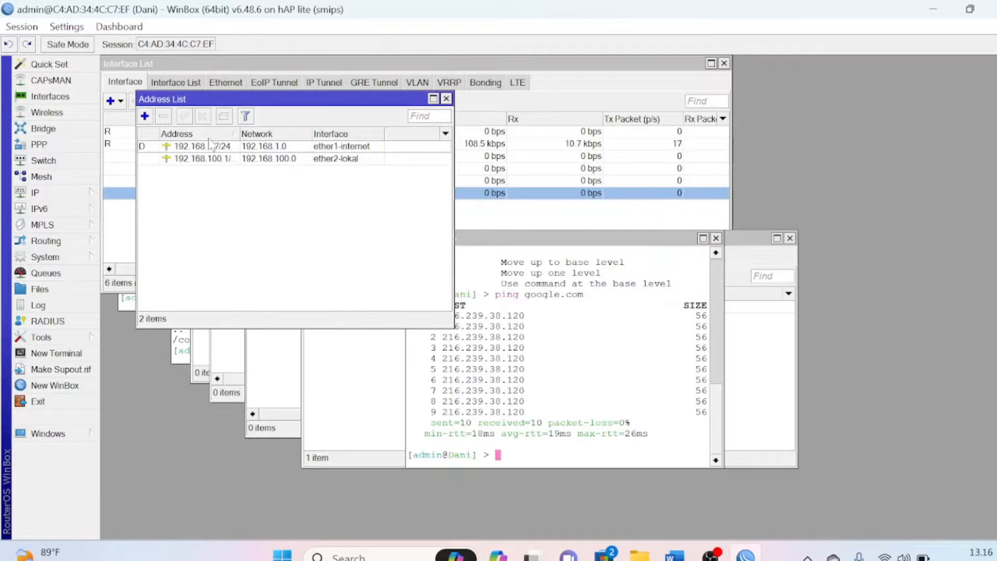
Add address 192.168.200.1/24 on the wlan1-wireless interface, then return to Word
click(144, 116)
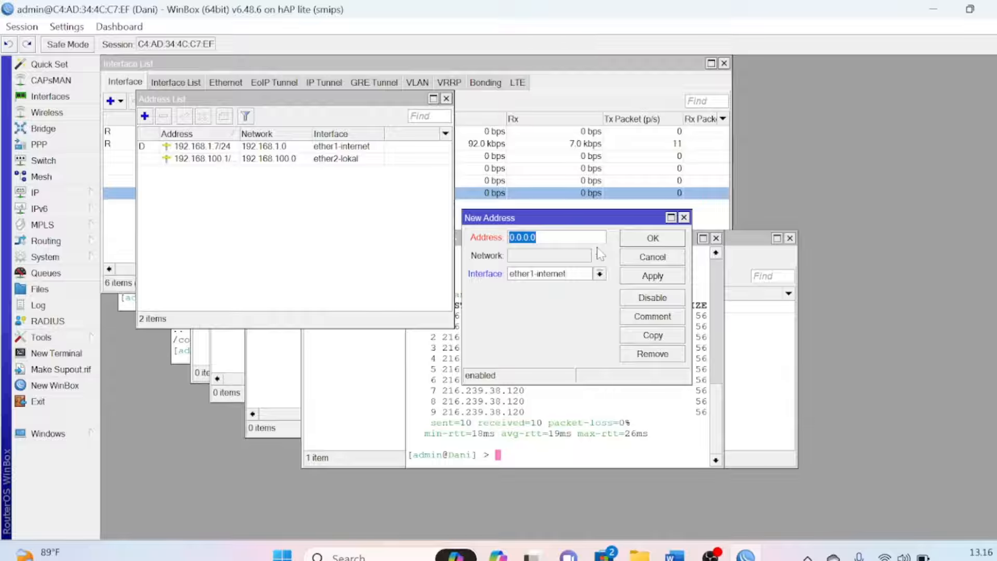
text(192.168.200)
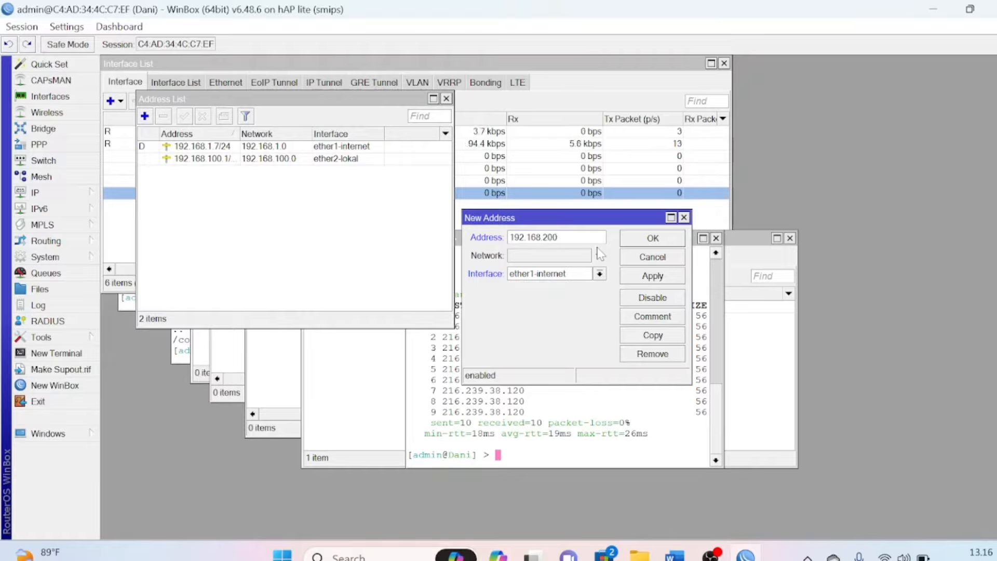
text(.1/24)
click(600, 273)
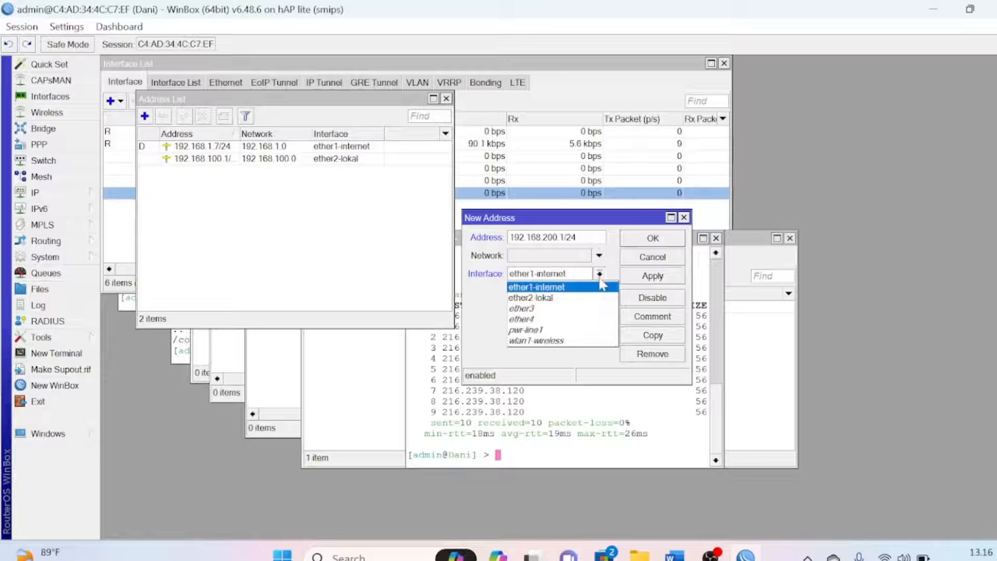
click(541, 342)
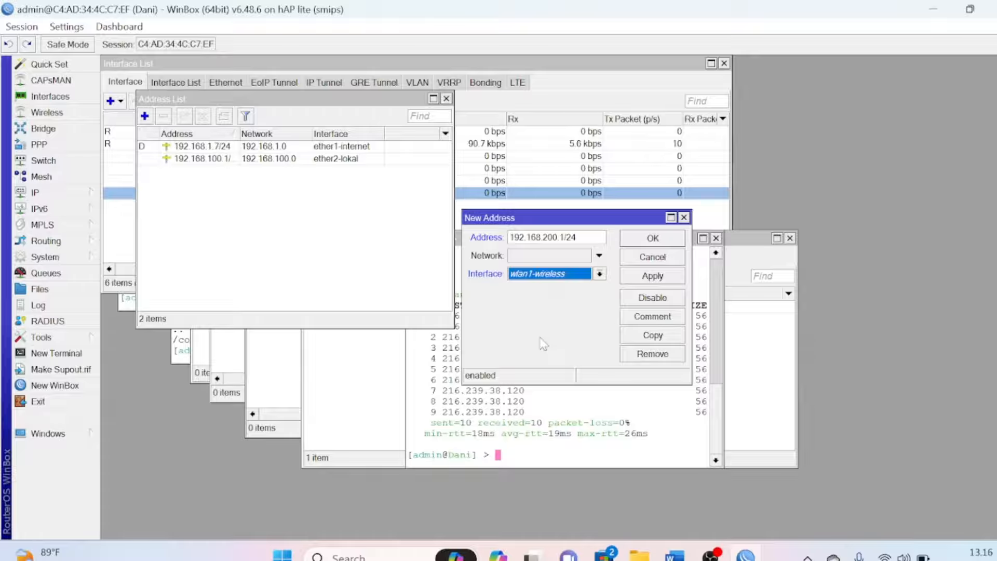
click(653, 239)
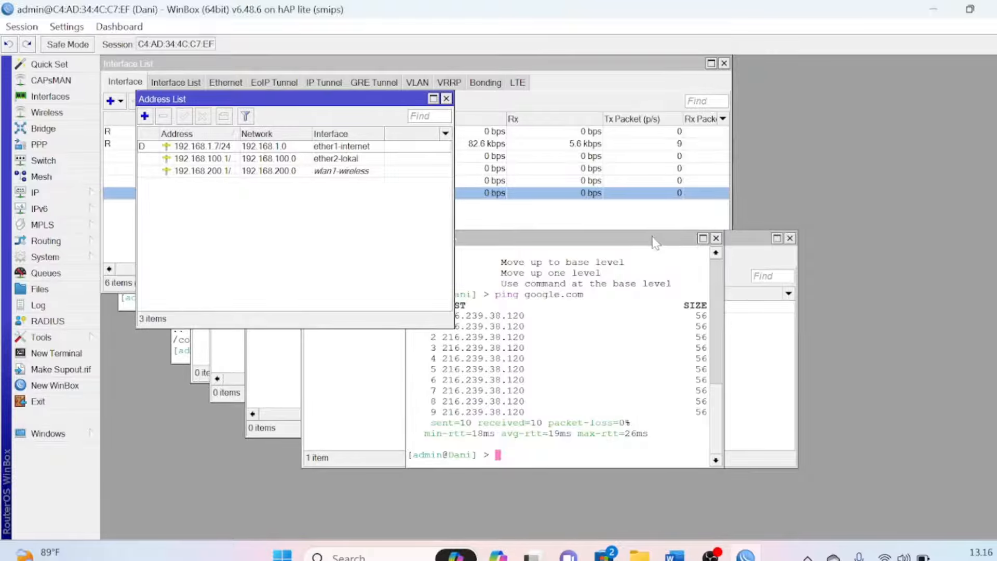
key(alt+Tab)
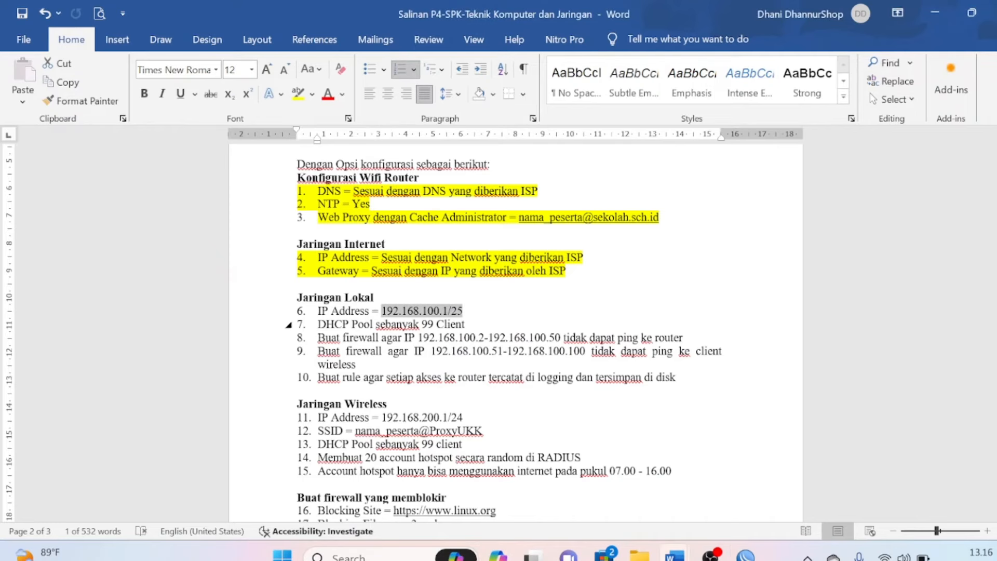
Highlight the item 6 and item 11 IP Address lines yellow, then return to WinBox
click(334, 324)
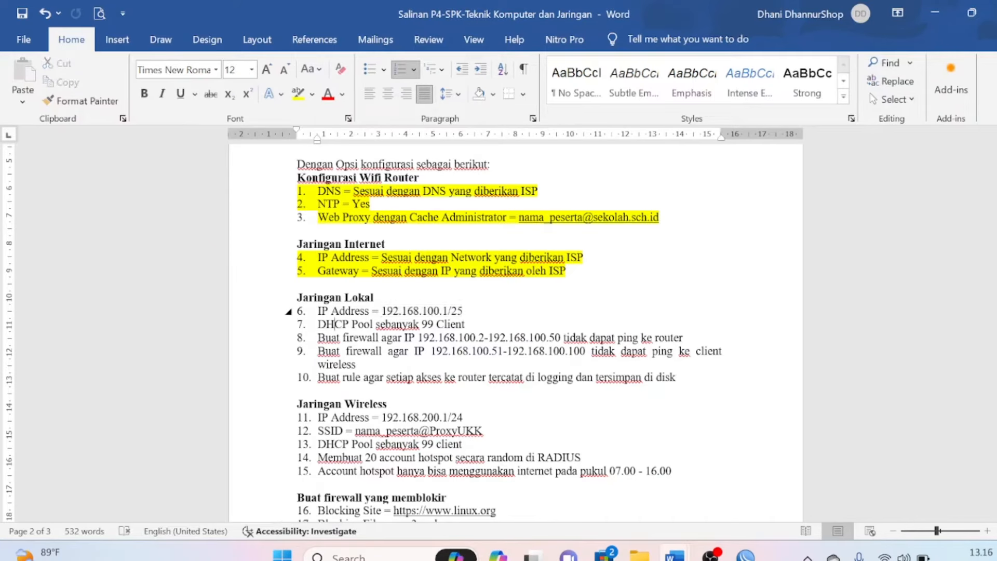
click(318, 311)
drag(318, 311, 468, 310)
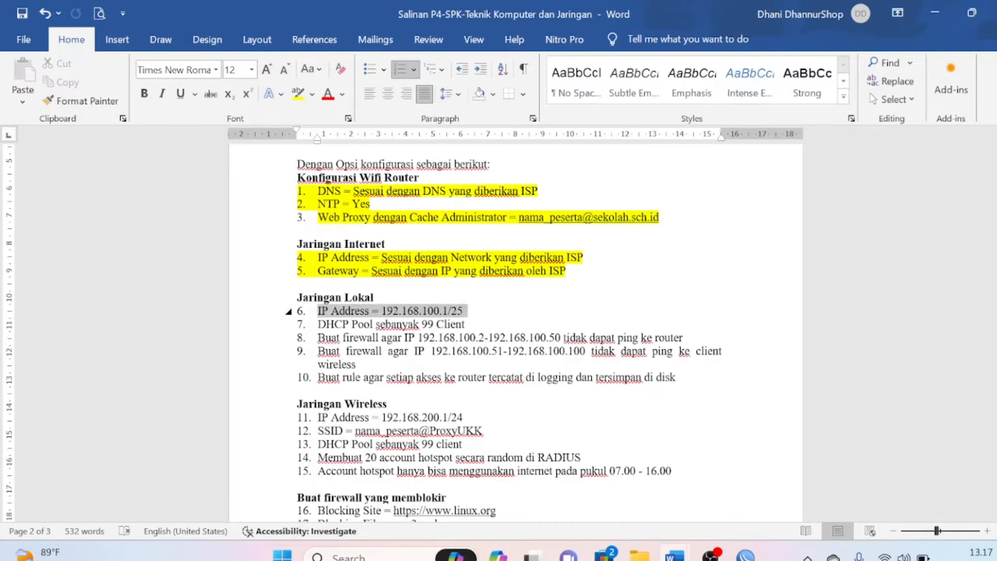
click(298, 97)
key(Right)
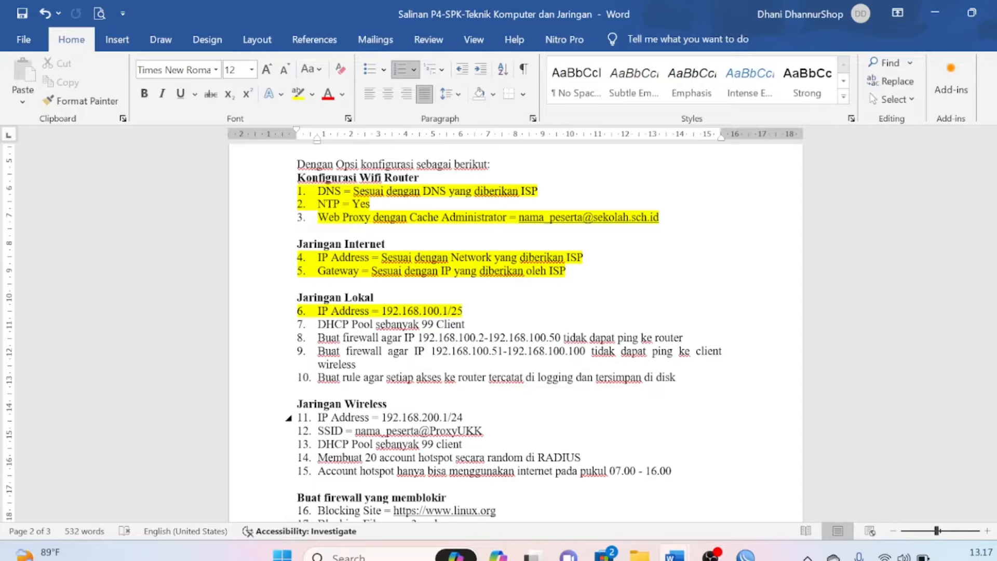
click(289, 417)
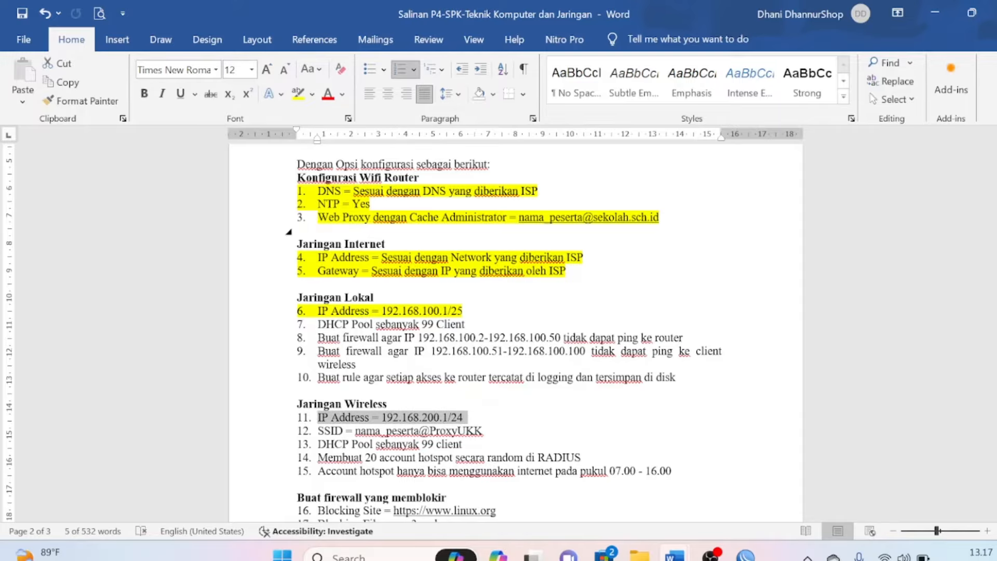
click(297, 95)
key(Right)
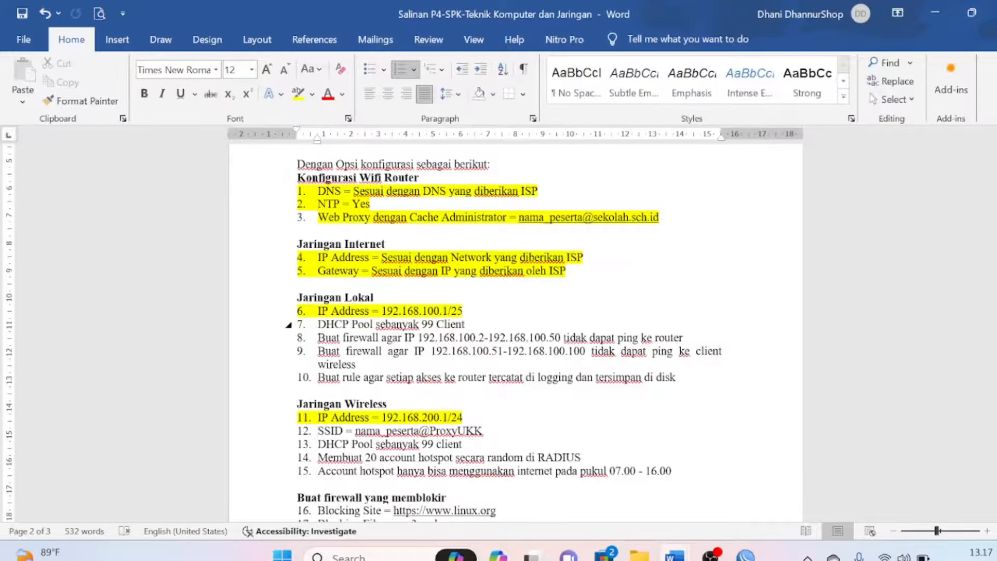
click(358, 298)
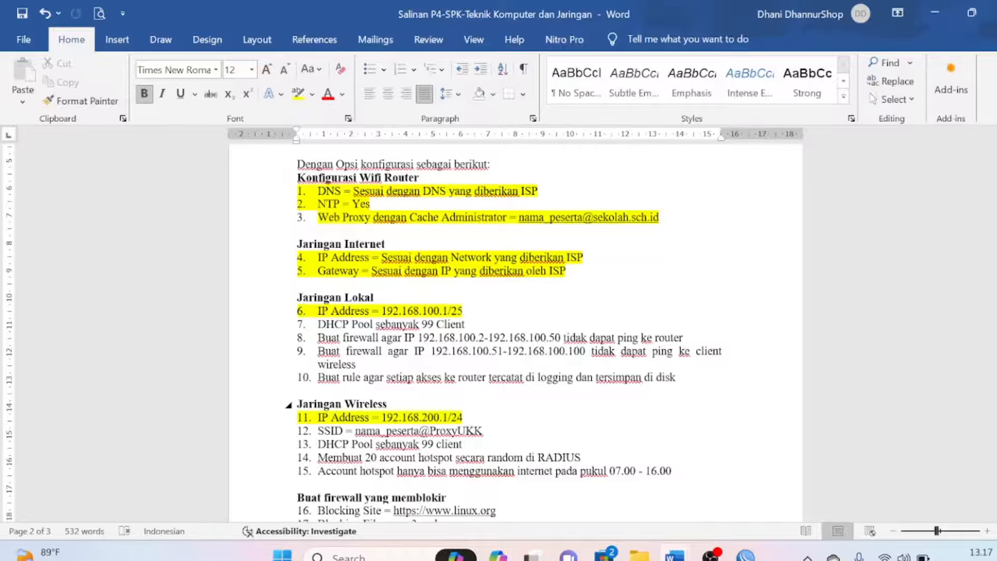
key(alt+Tab)
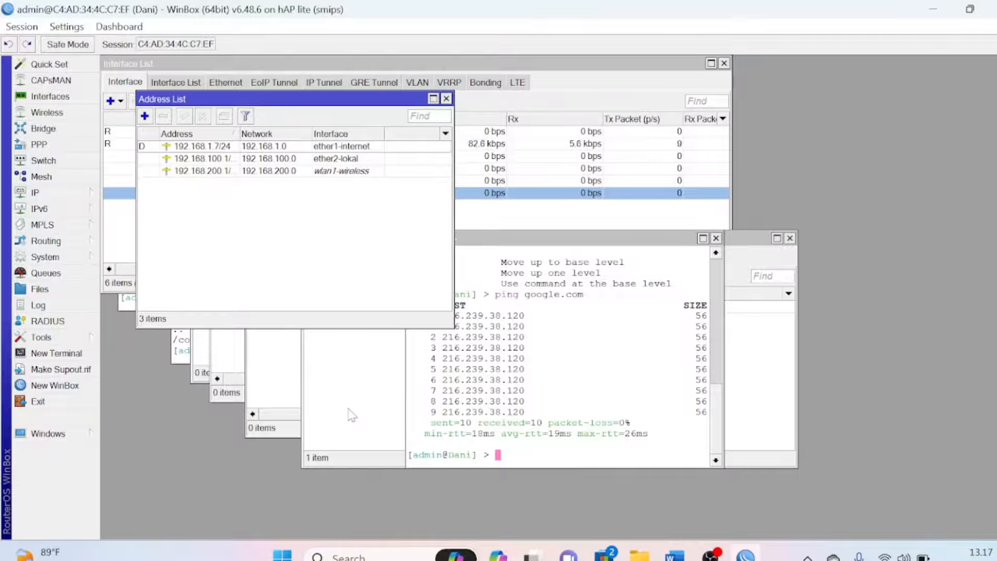
Run DHCP Setup on ether2-lokal, accepting network 192.168.100.0/25 and gateway 192.168.100.1
click(58, 196)
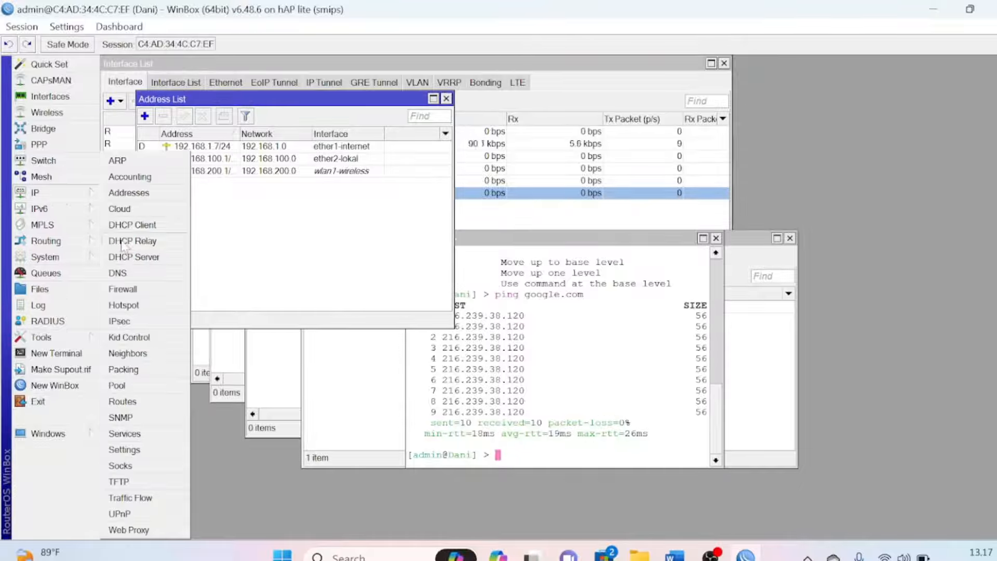
click(136, 257)
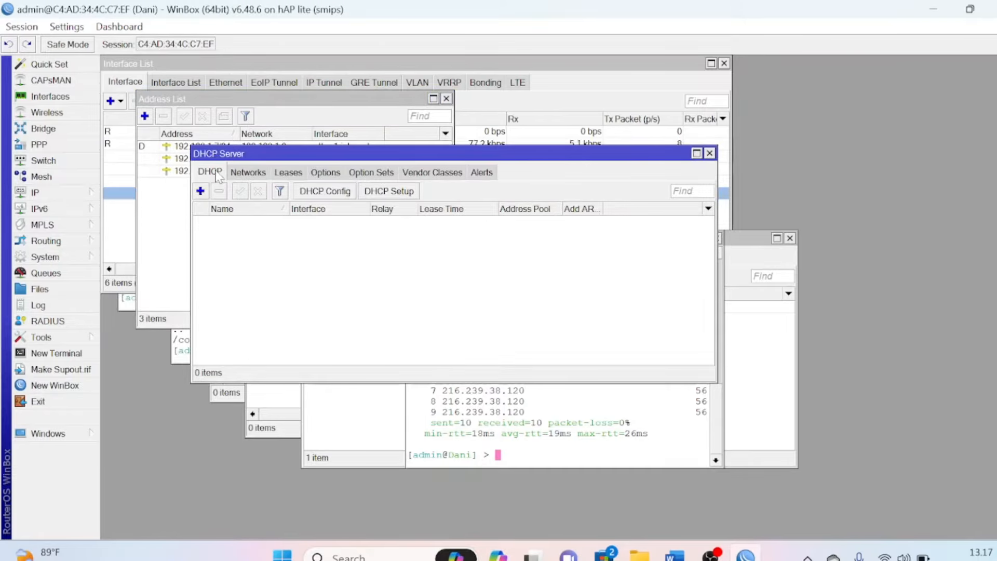
click(413, 193)
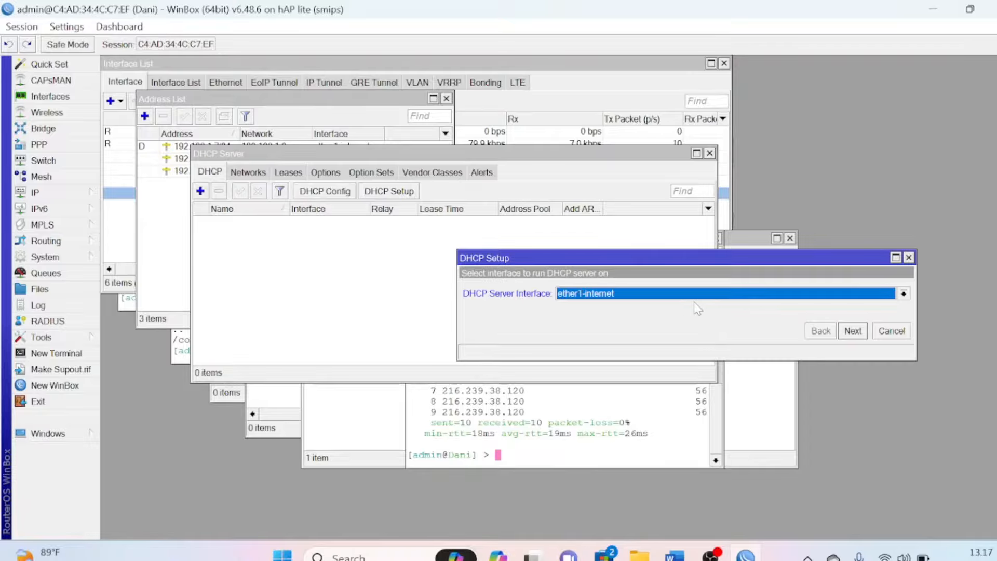
click(631, 297)
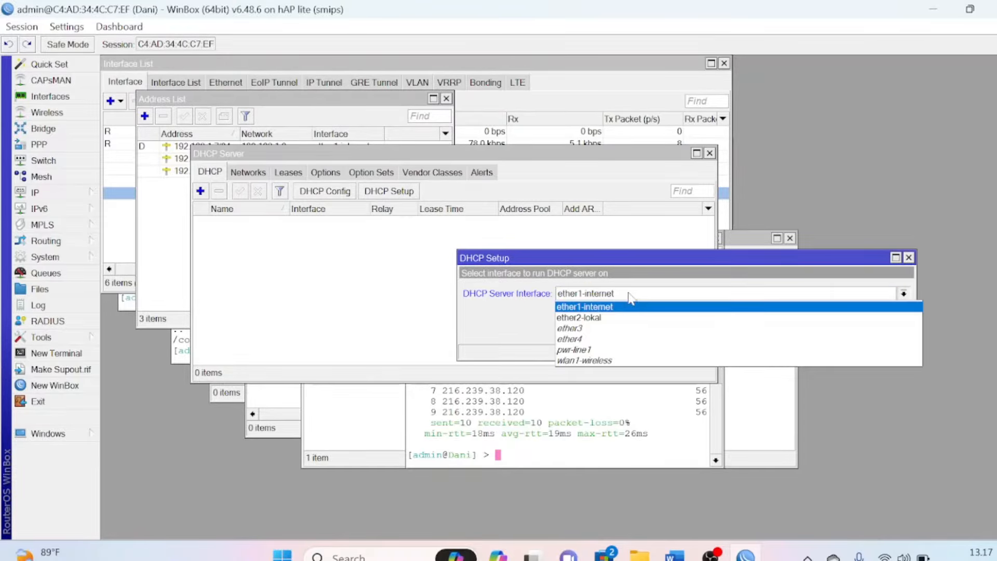
click(602, 317)
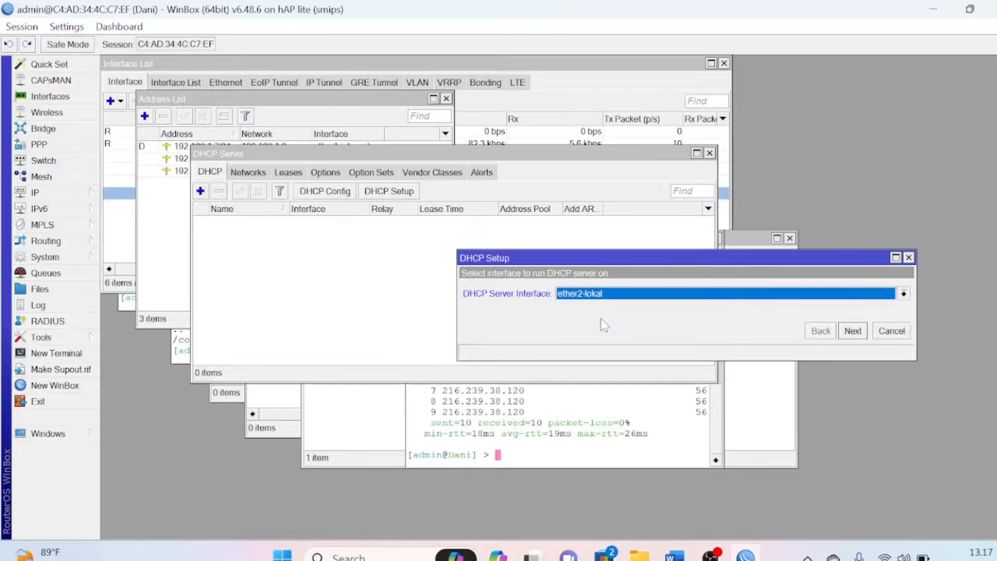
click(853, 331)
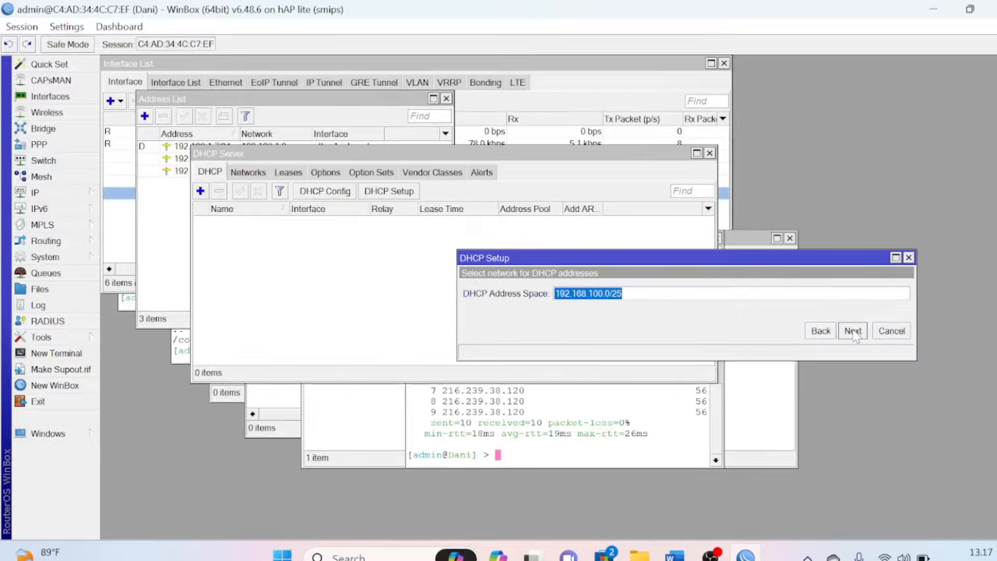
click(853, 331)
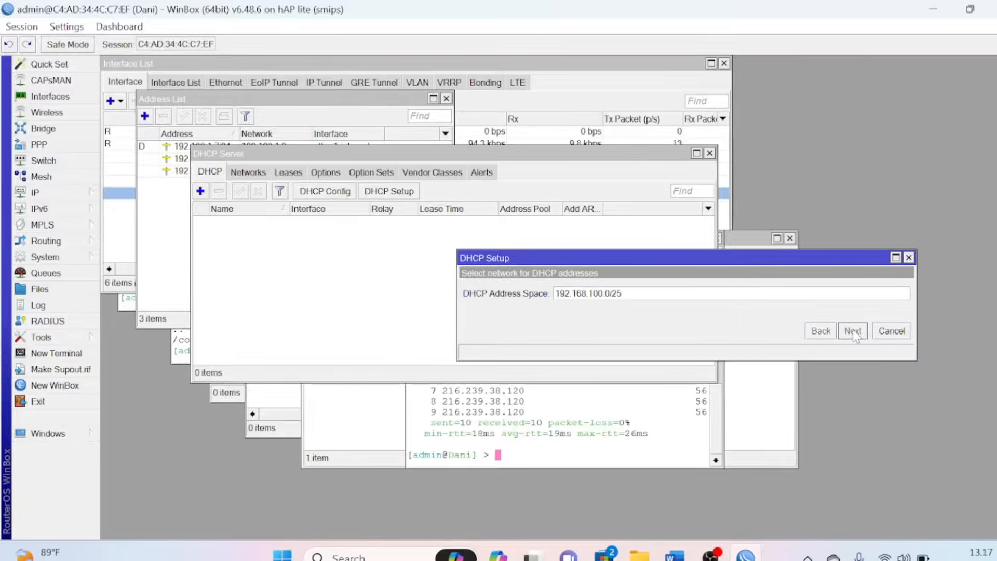
click(854, 331)
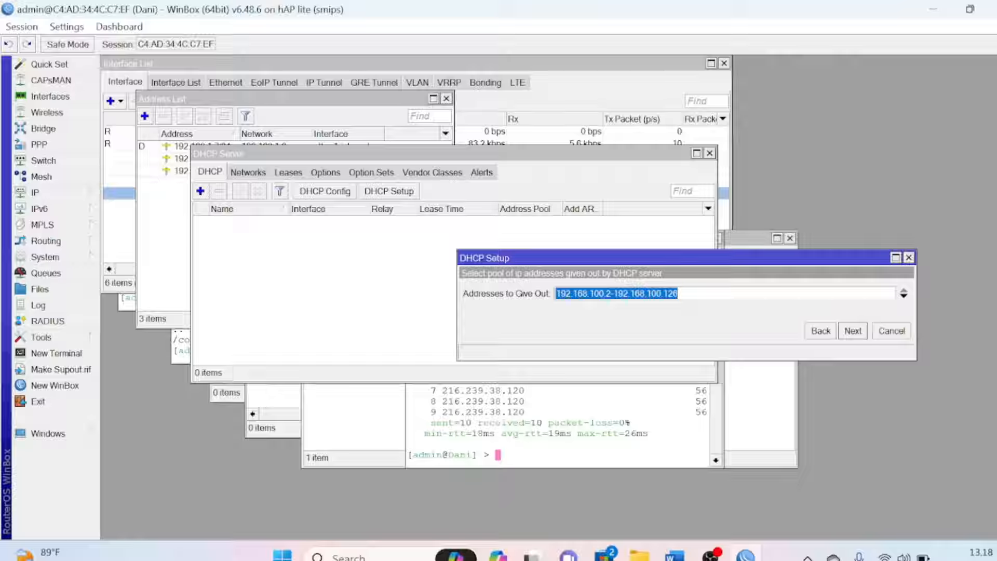
End the address pool at 192.168.100.100, keep DNS and the 00:10:00 lease, and finish
click(679, 294)
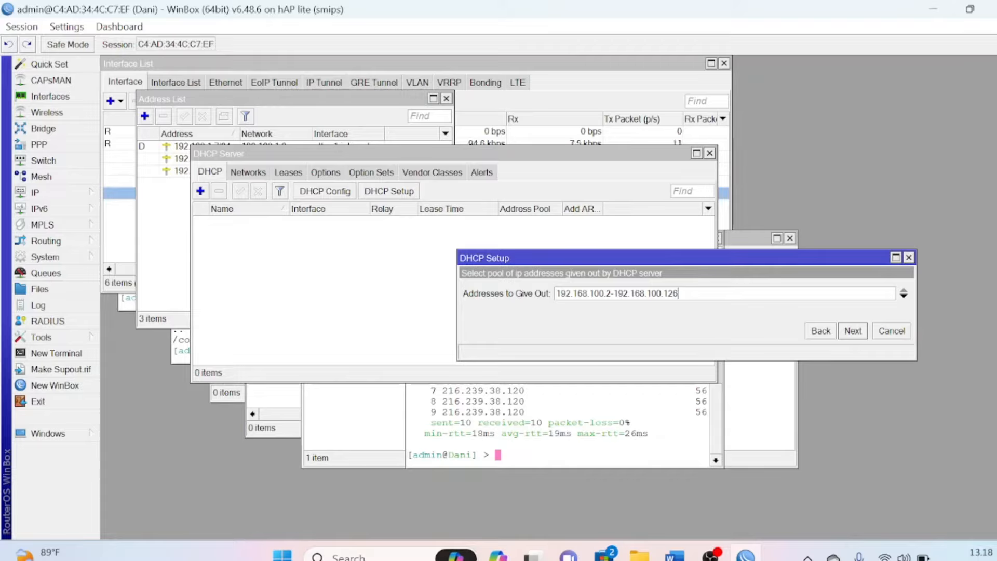
key(BackSpace)
key(BackSpace)
text(00)
click(853, 330)
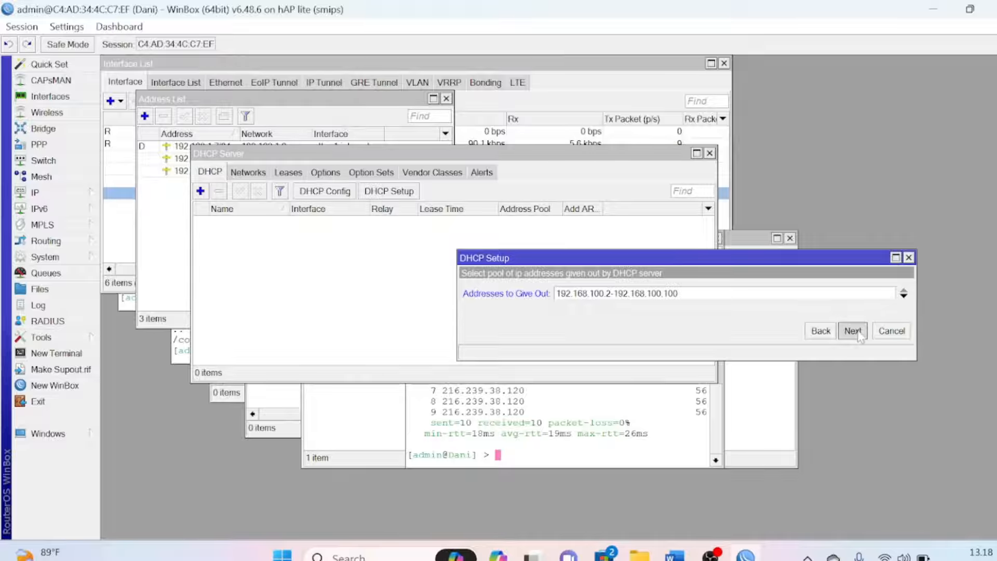
click(853, 331)
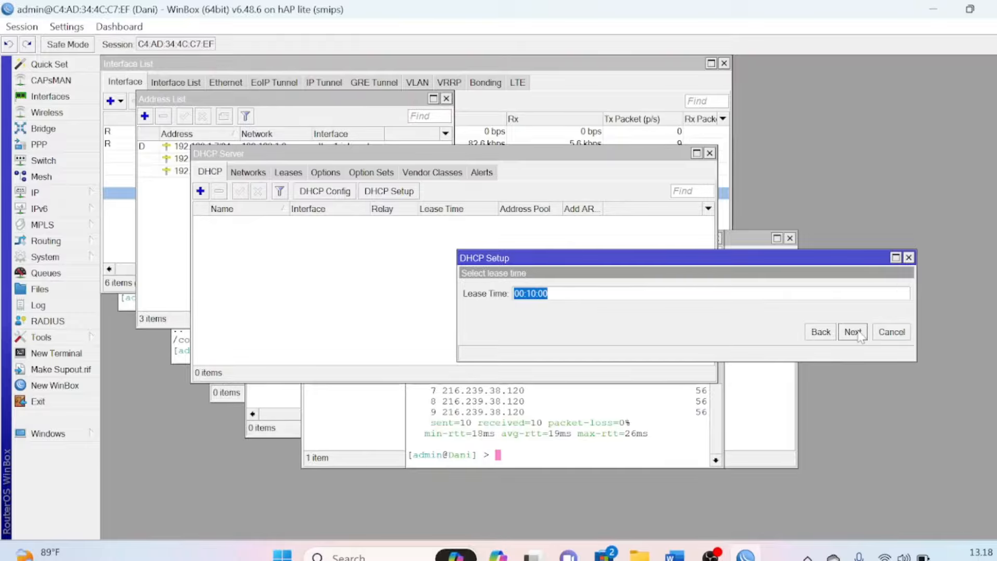
click(857, 333)
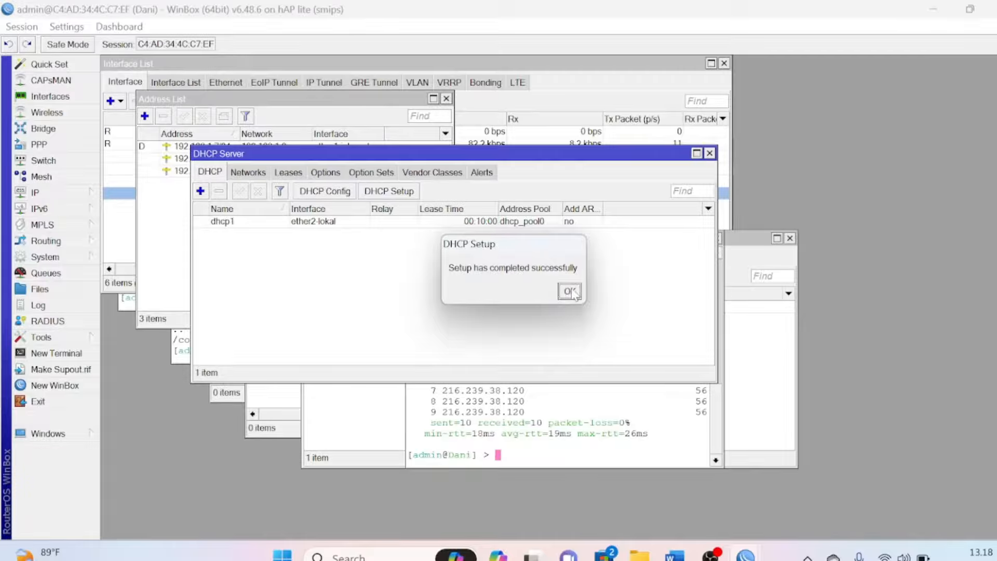
click(570, 291)
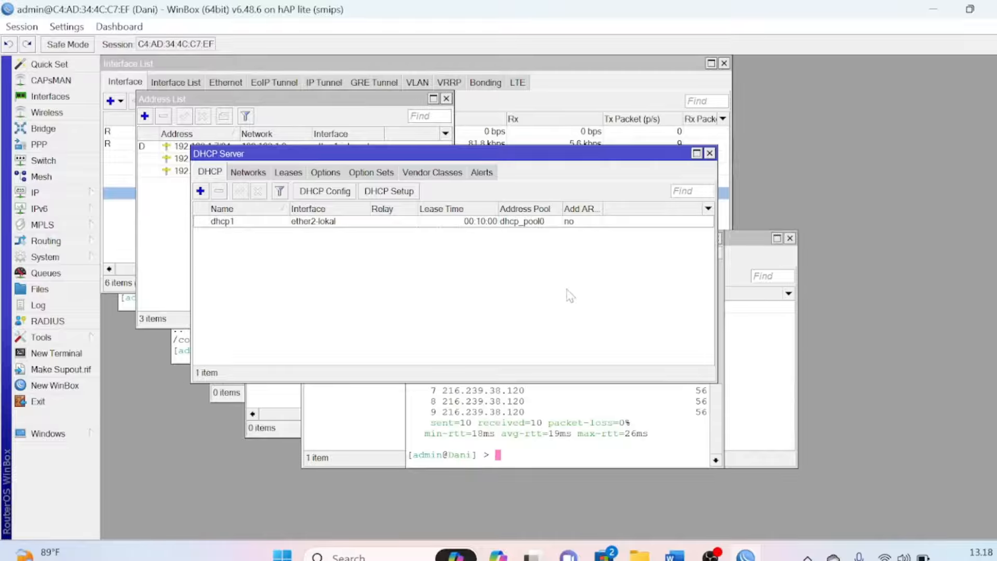
Start DHCP Setup on wlan1-wireless, keeping address space 192.168.200.0/24 and gateway 192.168.200.1
click(399, 191)
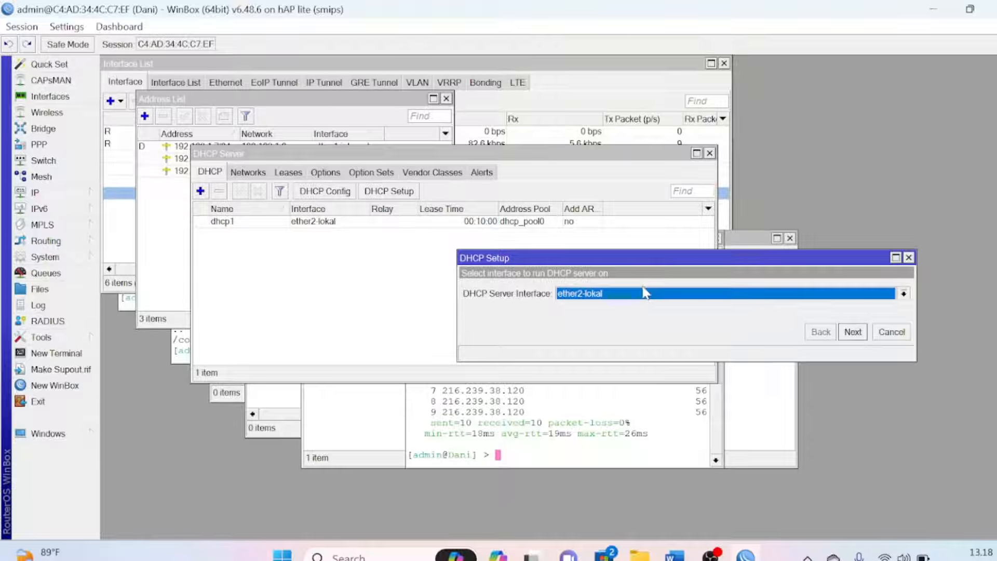
click(644, 302)
click(623, 359)
click(853, 332)
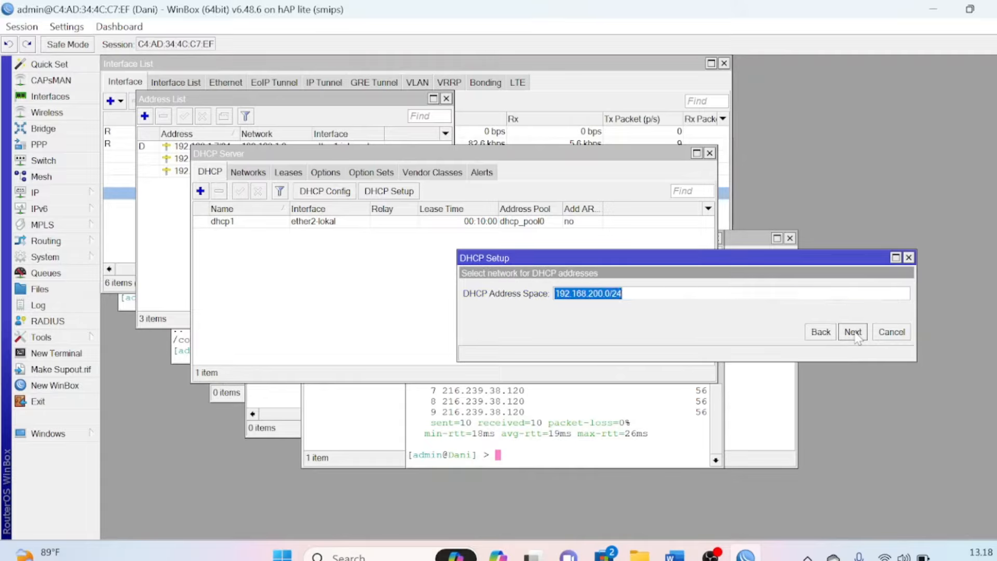
click(853, 332)
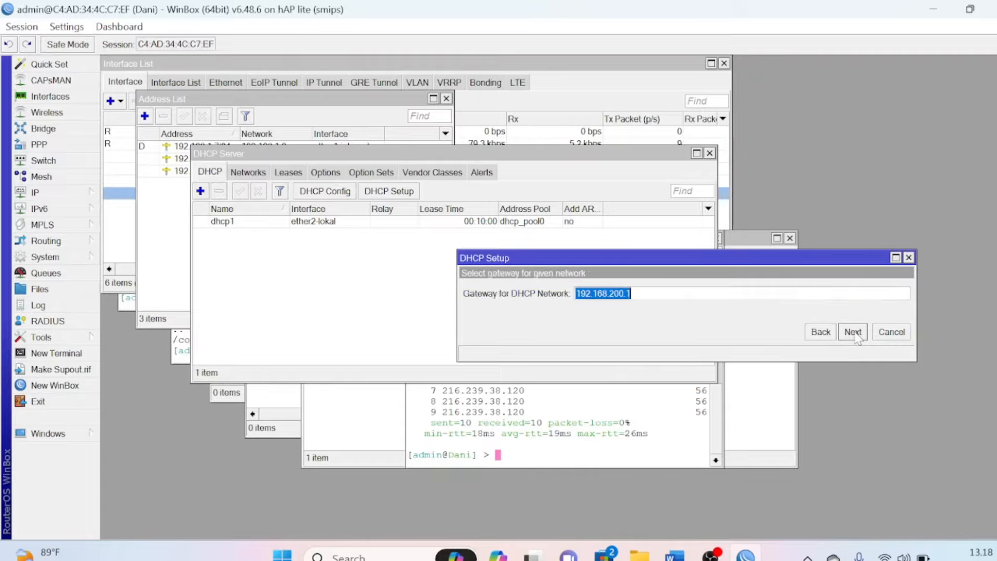
click(852, 333)
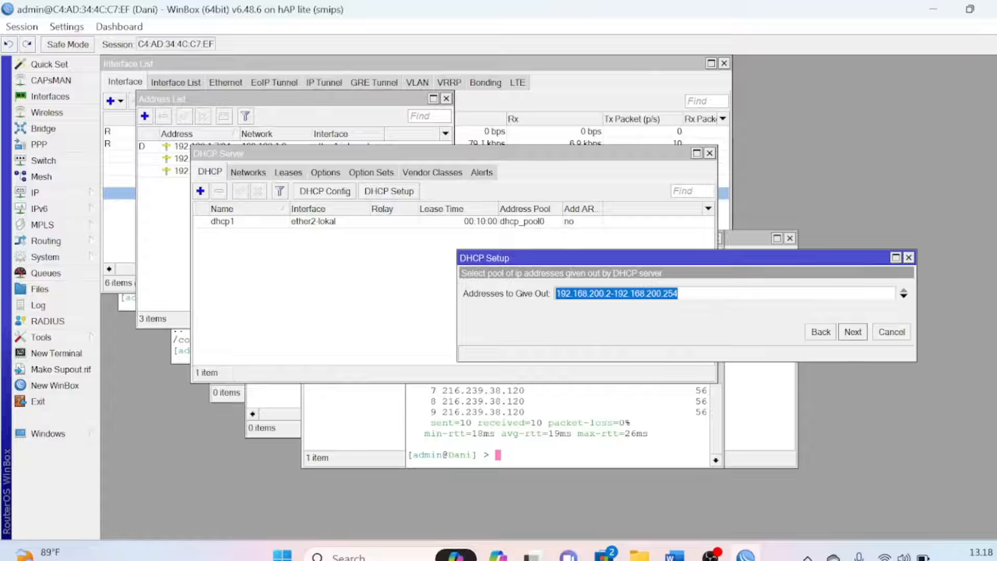
Change the pool to 192.168.200.2-192.168.200.100, then accept DNS 118.98.115.70 and the 00:10:00 lease
click(679, 294)
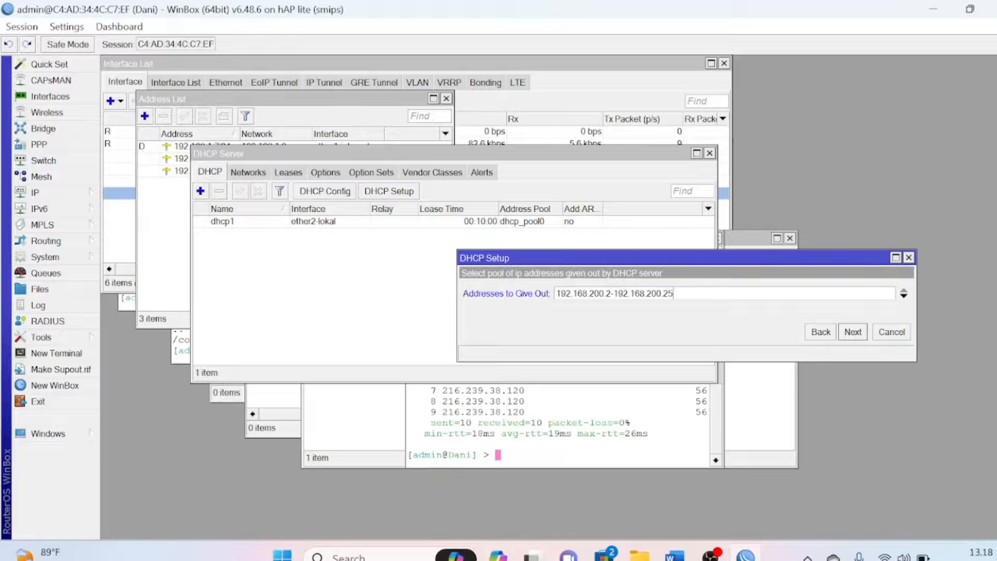
key(BackSpace)
key(BackSpace)
key(BackSpace)
text(100)
click(852, 332)
click(853, 333)
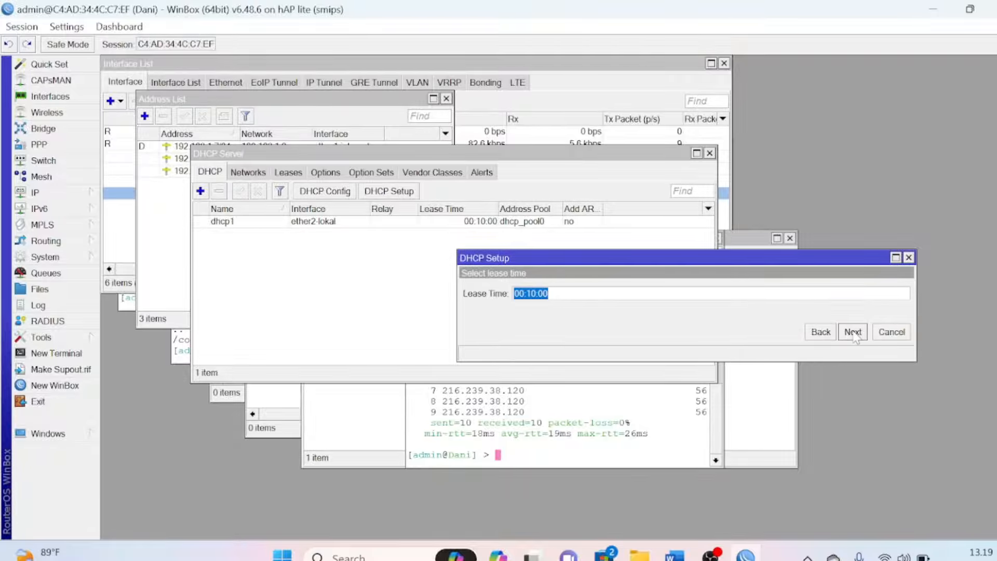
click(852, 332)
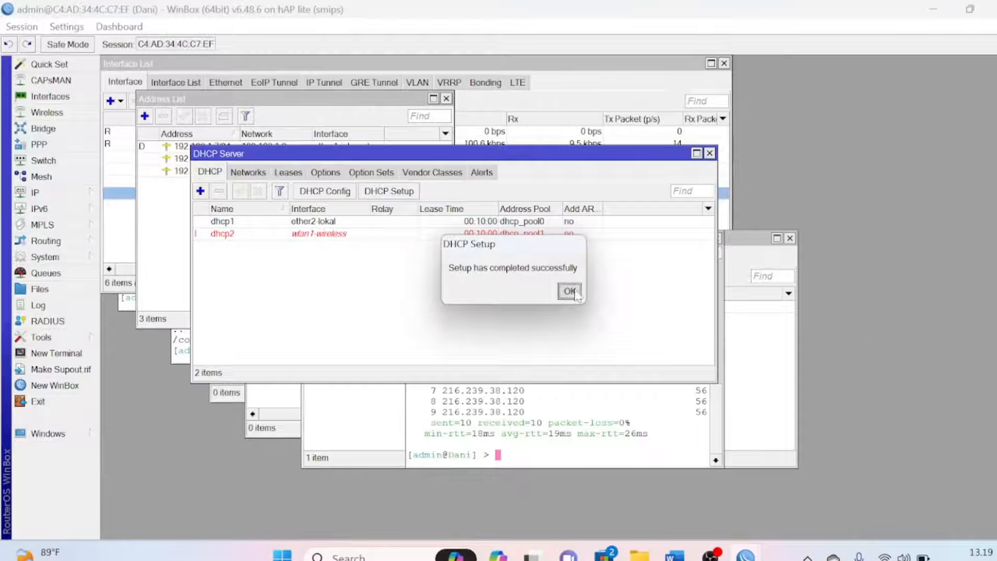
click(576, 291)
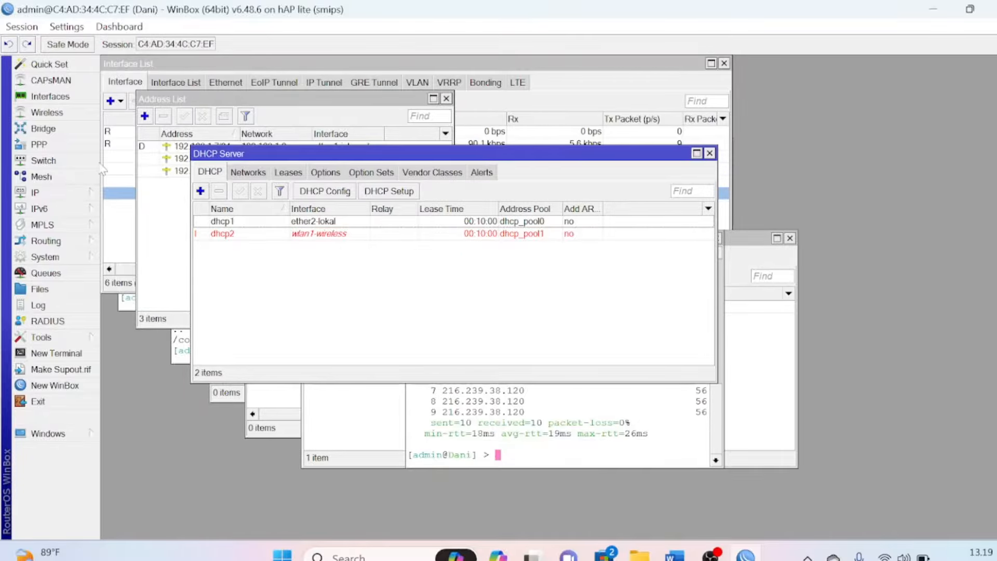
Open the Firewall window from the IP menu to view the still-empty NAT rules
click(55, 196)
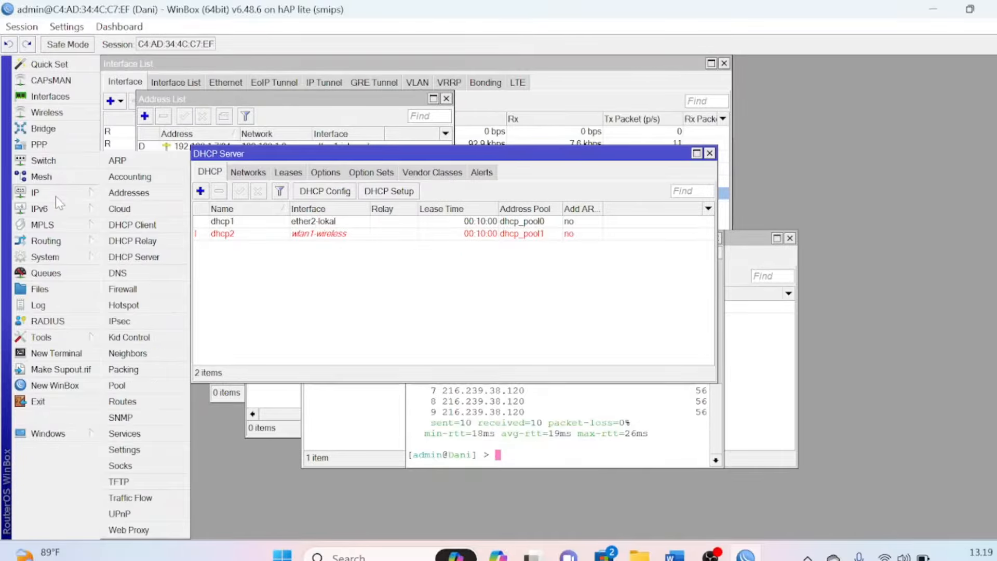
click(125, 288)
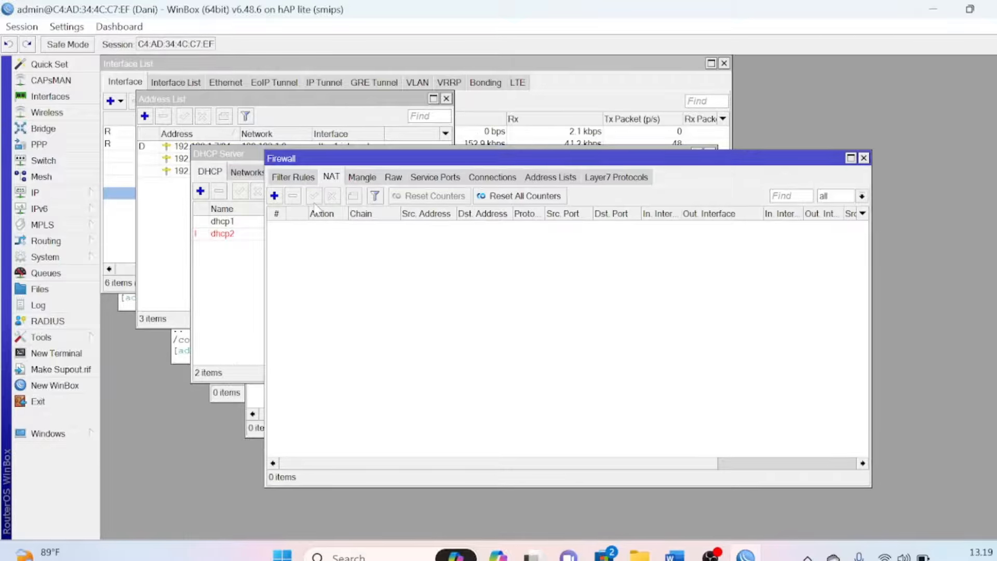
Add and save a srcnat NAT rule with out-interface ether1-internet and action masquerade
click(275, 196)
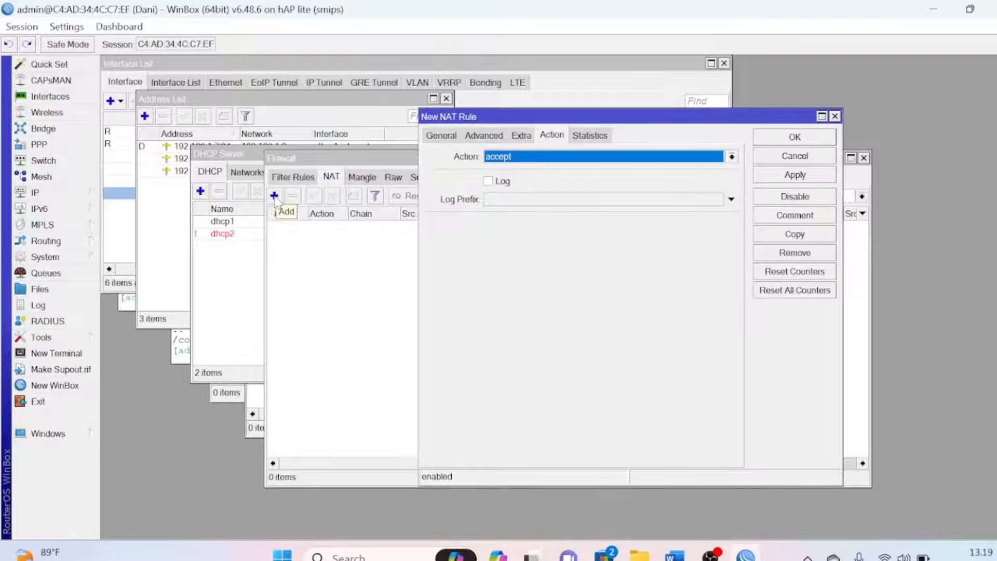
click(442, 136)
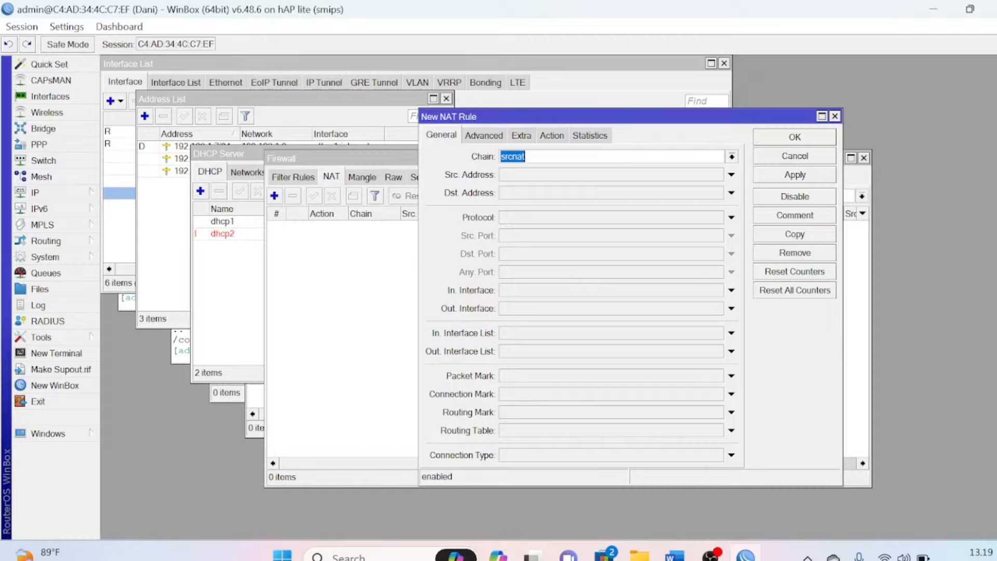
click(546, 314)
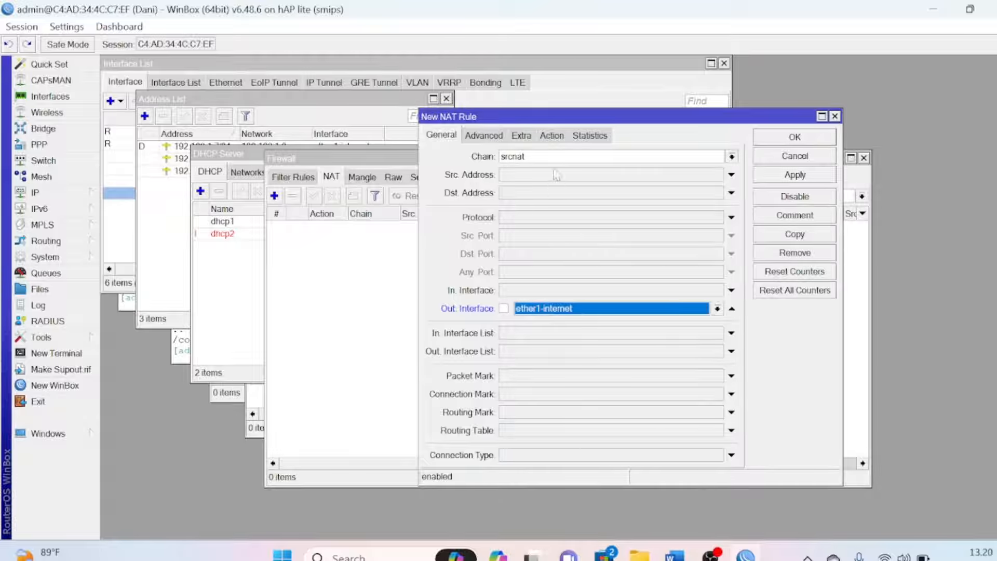
click(553, 136)
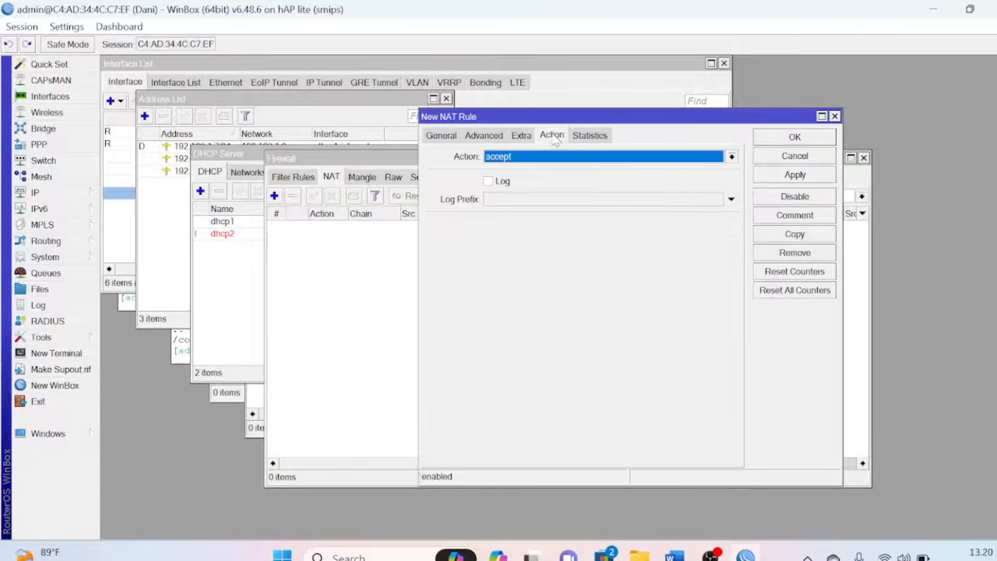
click(526, 157)
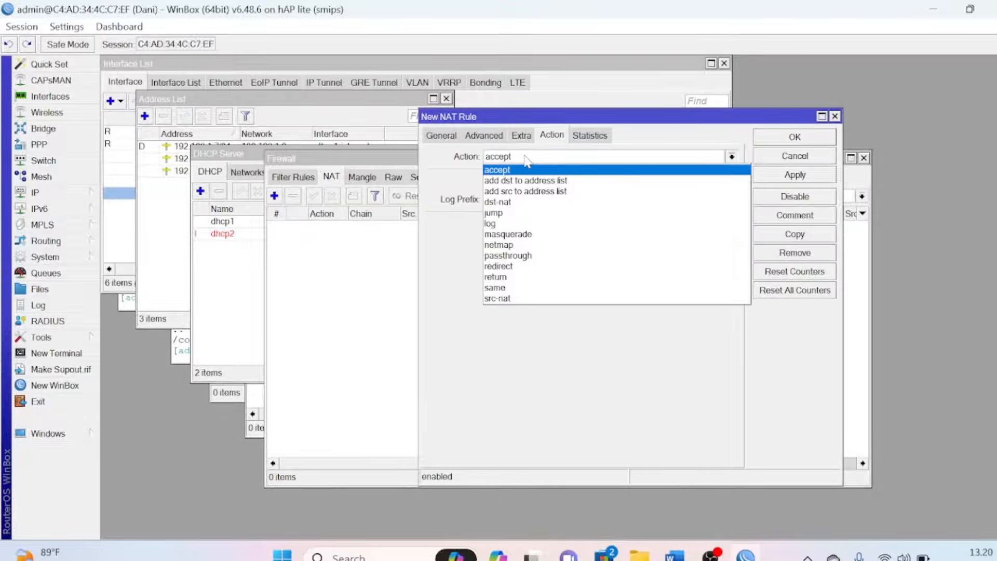
click(530, 238)
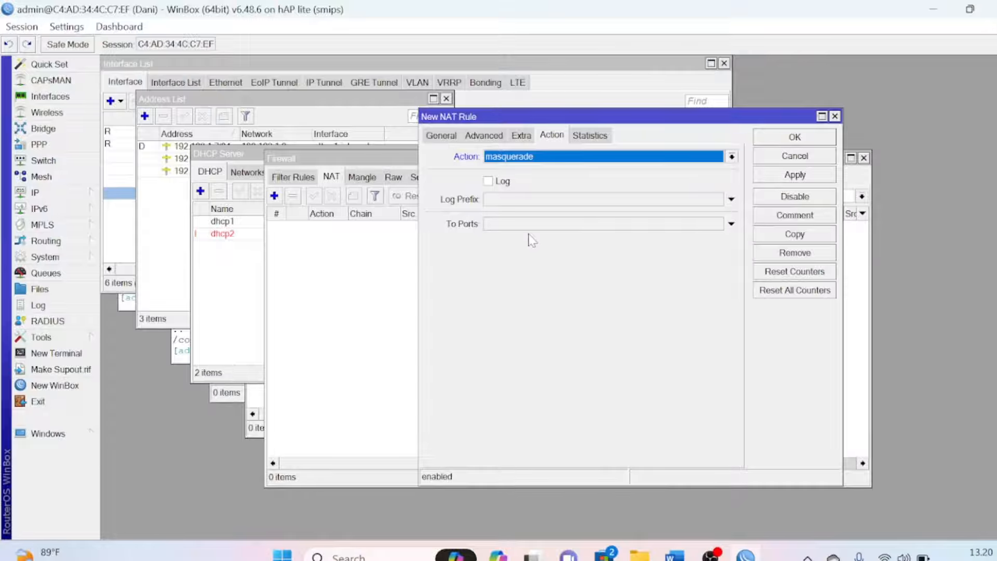
click(770, 179)
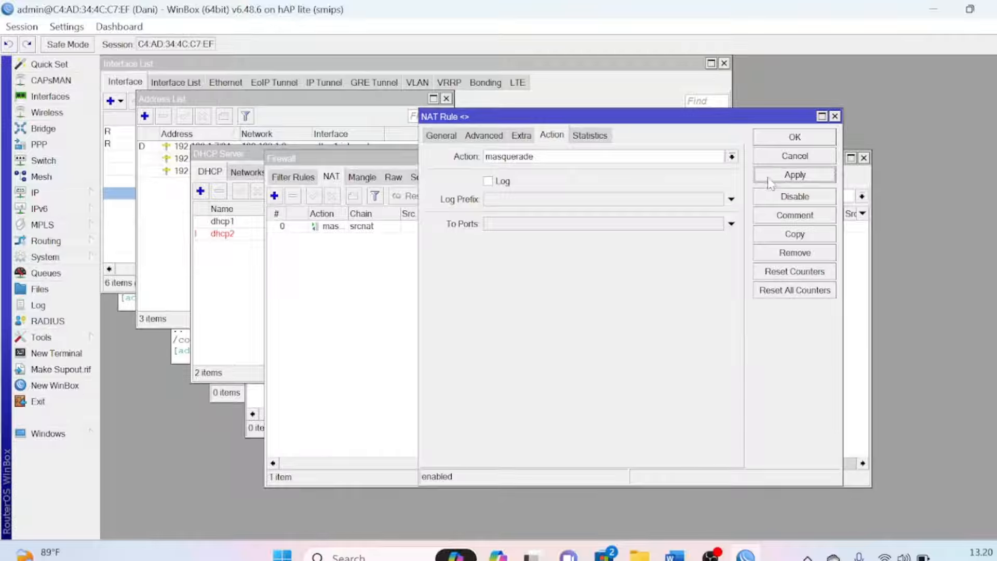
click(784, 137)
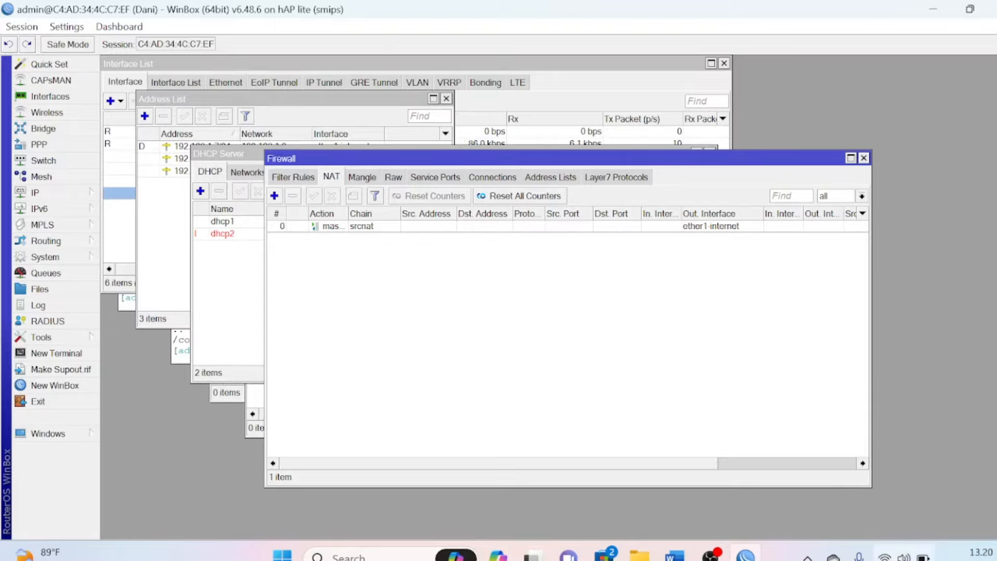
mouse_move(884, 555)
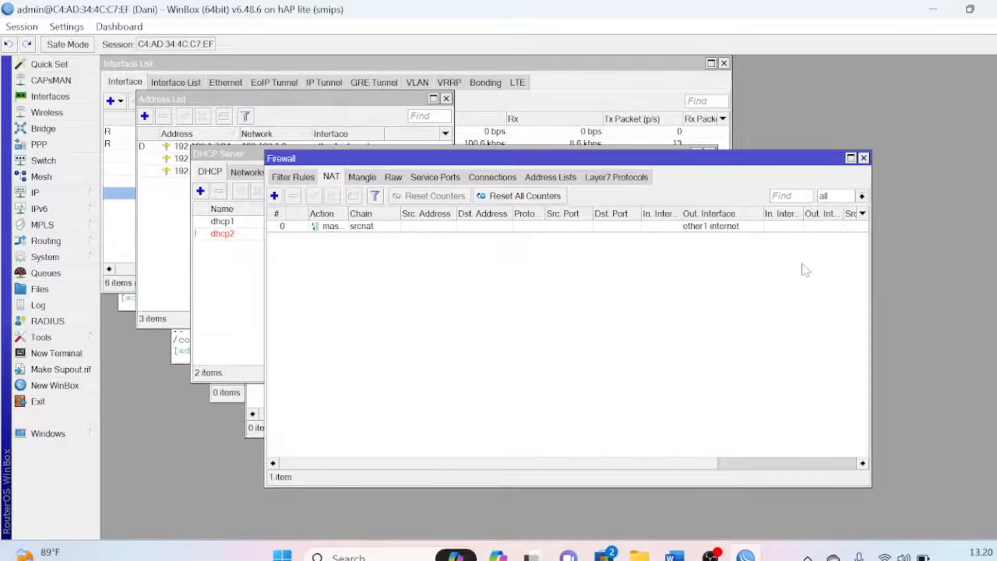
Ping google.com from Command Prompt to confirm 4/4 replies, then return to WinBox
key(super+r)
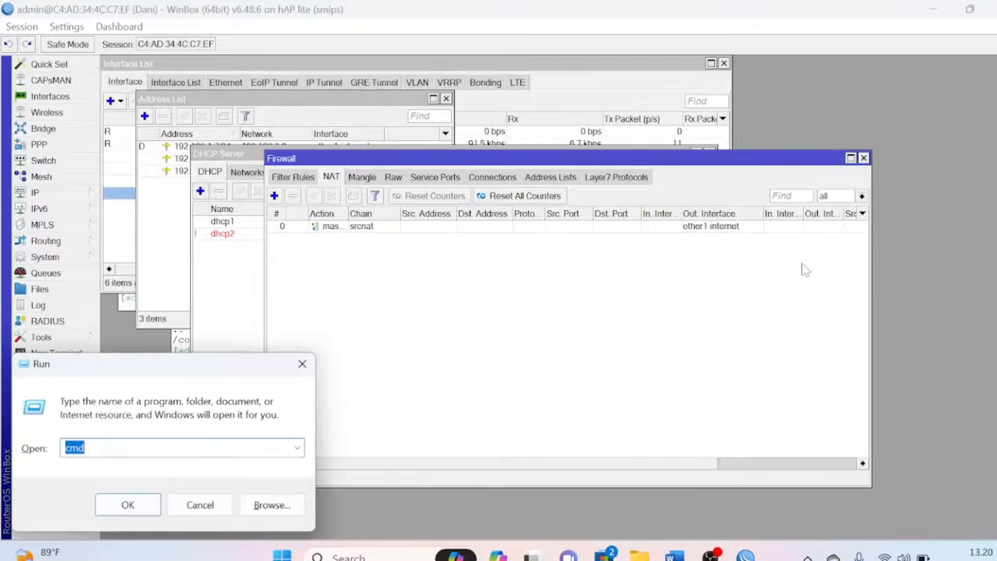
key(Return)
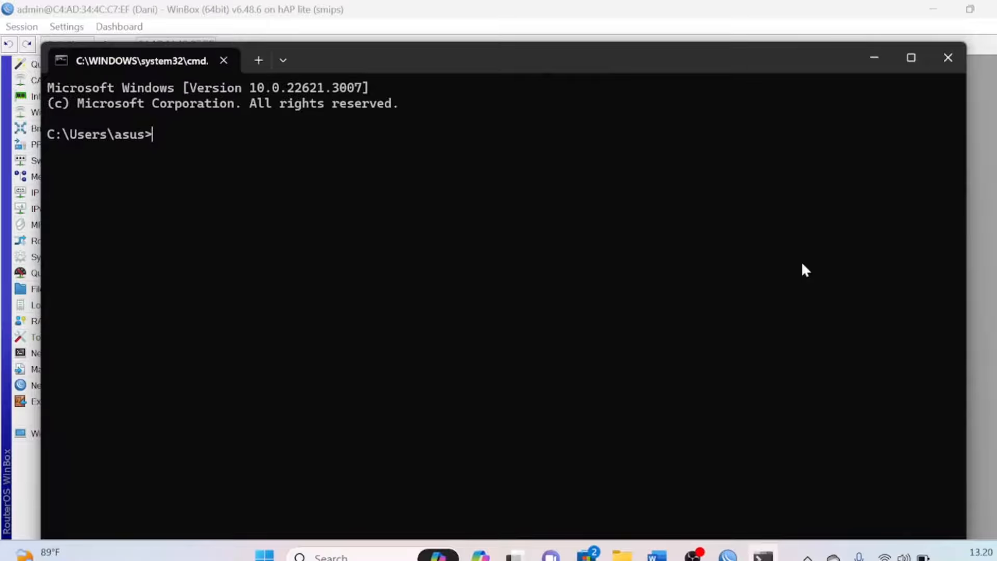
text(ping google.com)
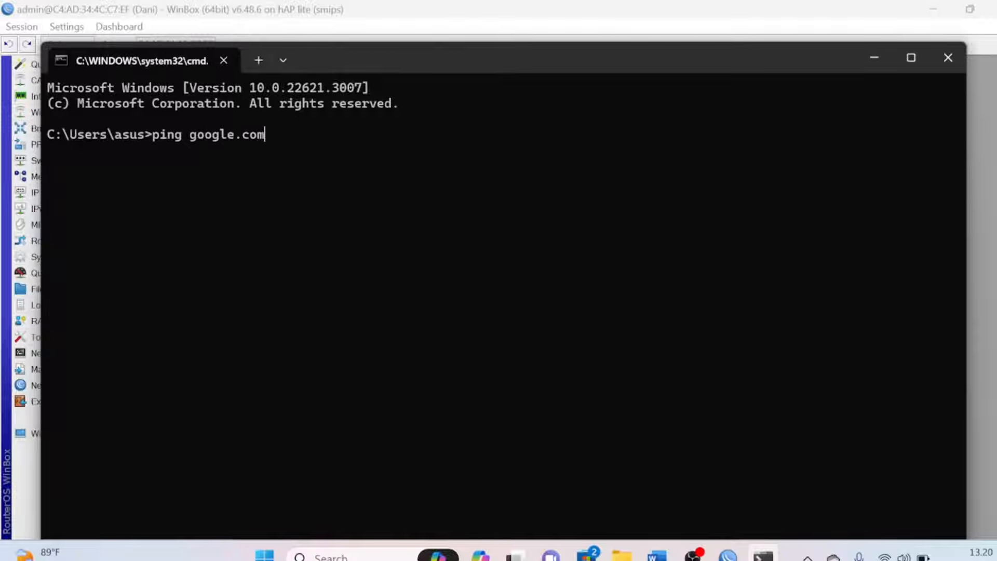
key(Return)
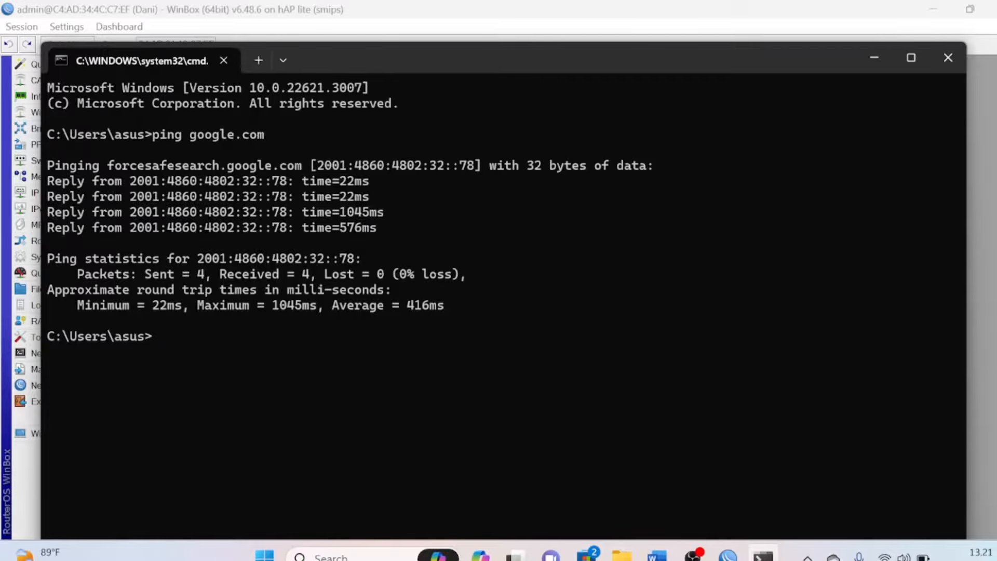
key(alt+Tab)
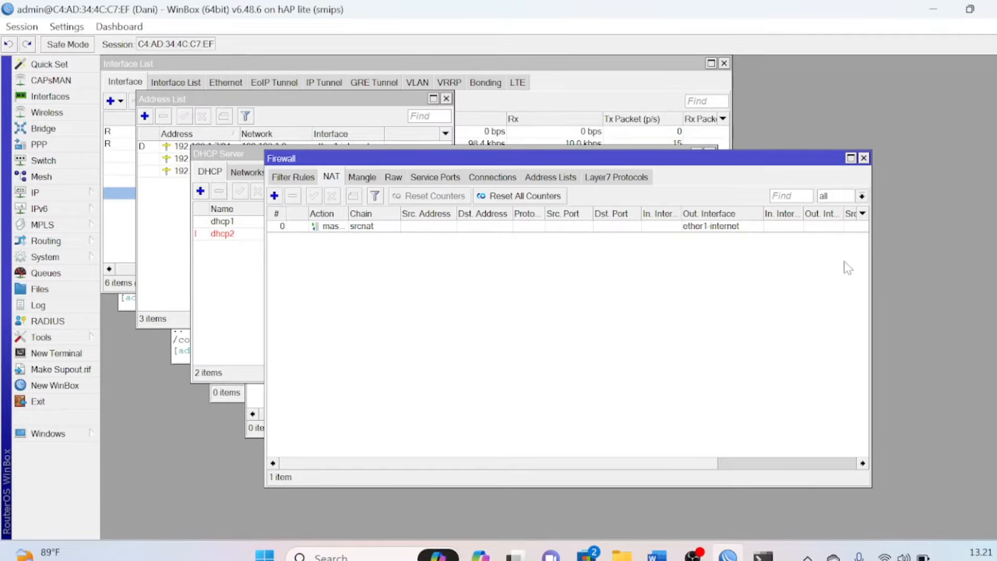
In the UKK sheet, highlight items 7 and 13 ('DHCP Pool sebanyak 99 client') in yellow
mouse_move(657, 555)
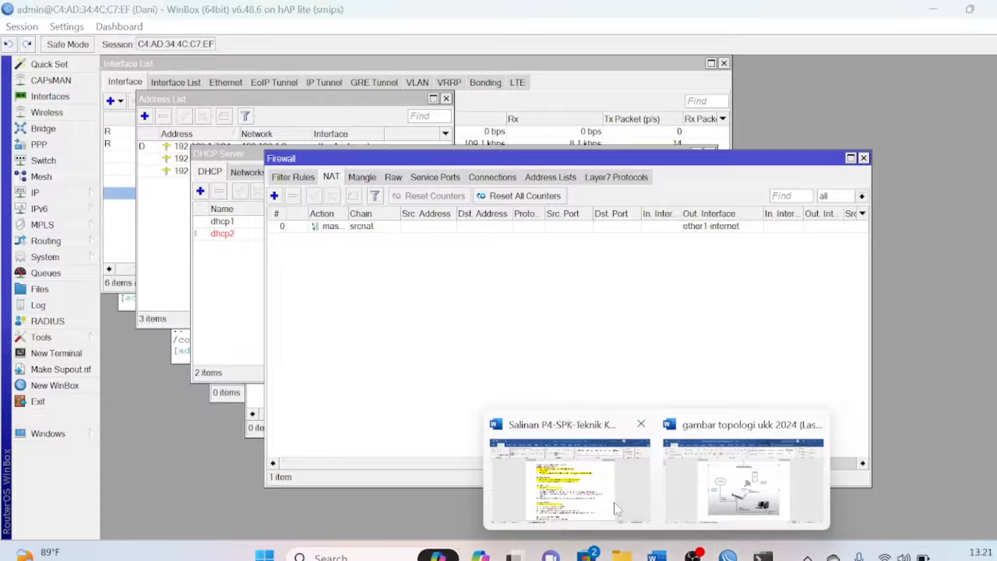
click(569, 473)
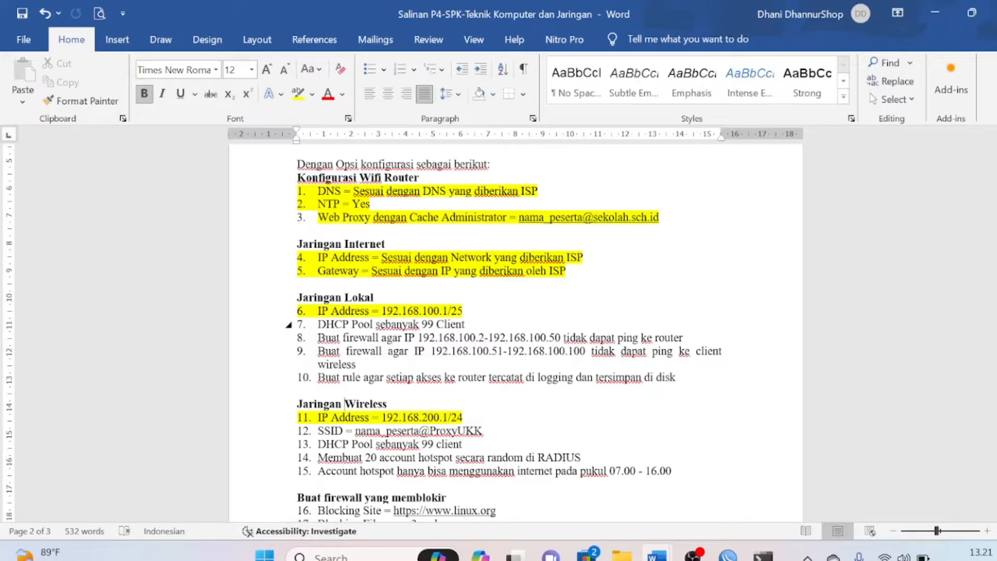
drag(317, 324, 468, 324)
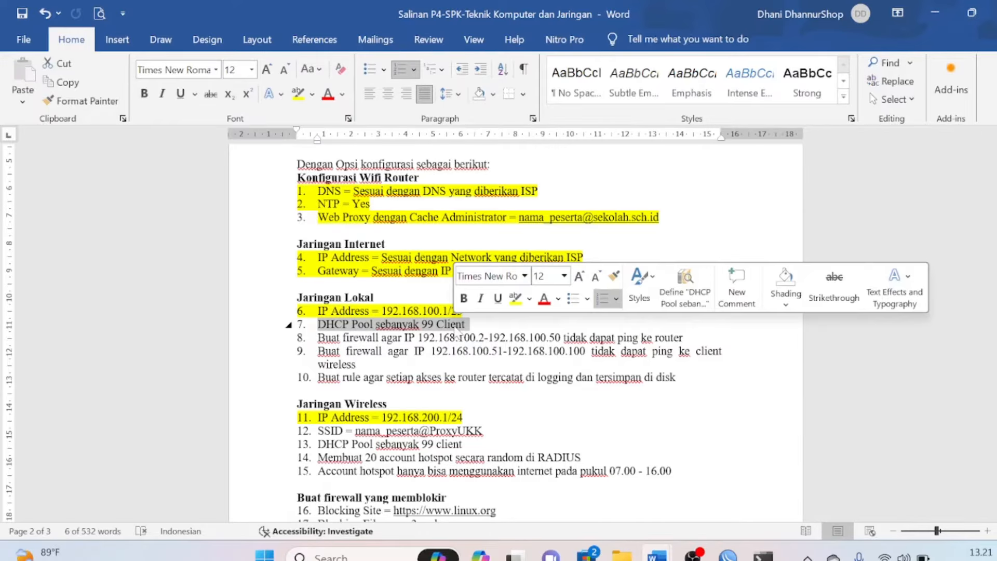
click(299, 95)
click(318, 338)
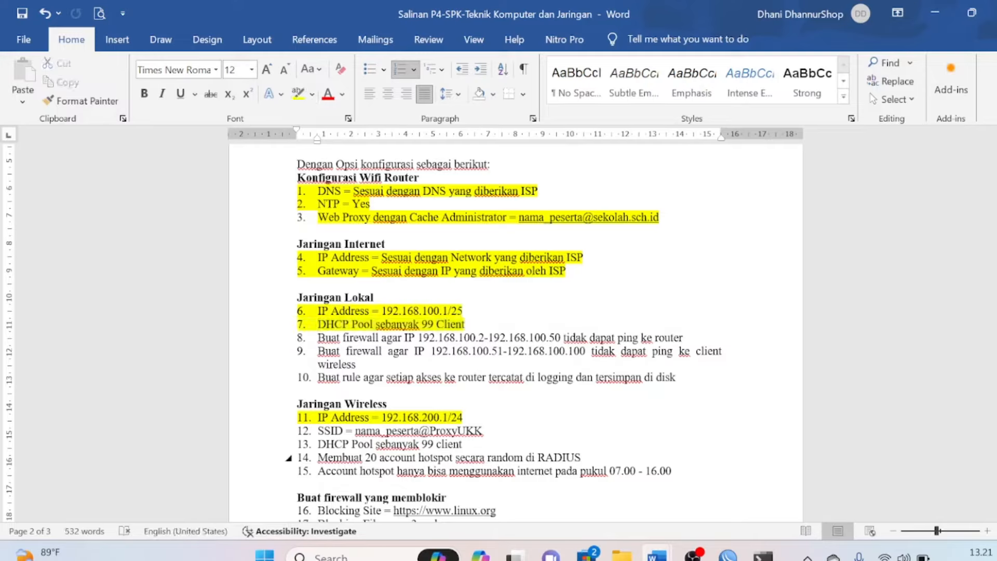
drag(317, 444, 467, 444)
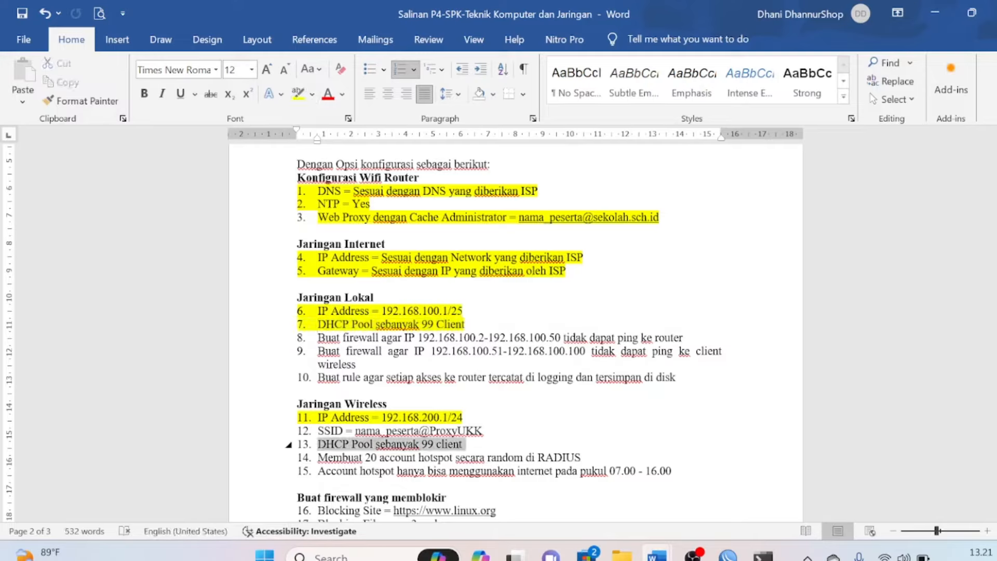
click(297, 94)
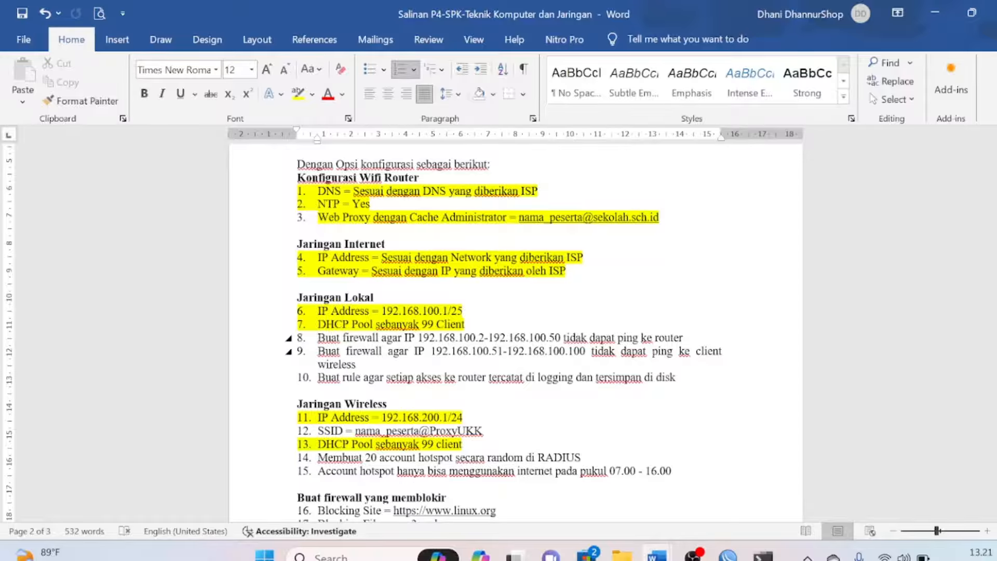
key(alt+Tab)
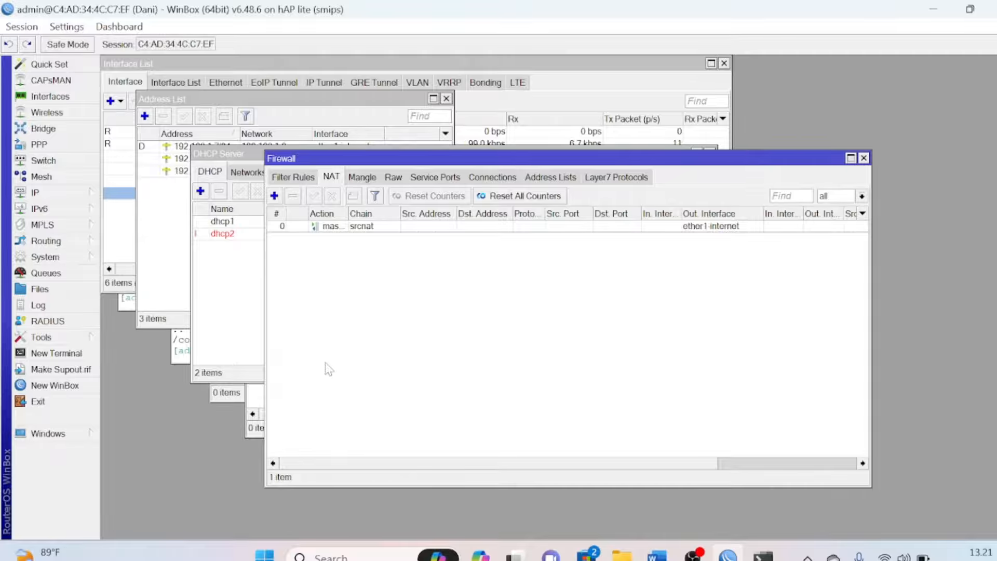
Create a new firewall filter rule on the input chain with Src. Address enabled, then switch to Word
click(77, 202)
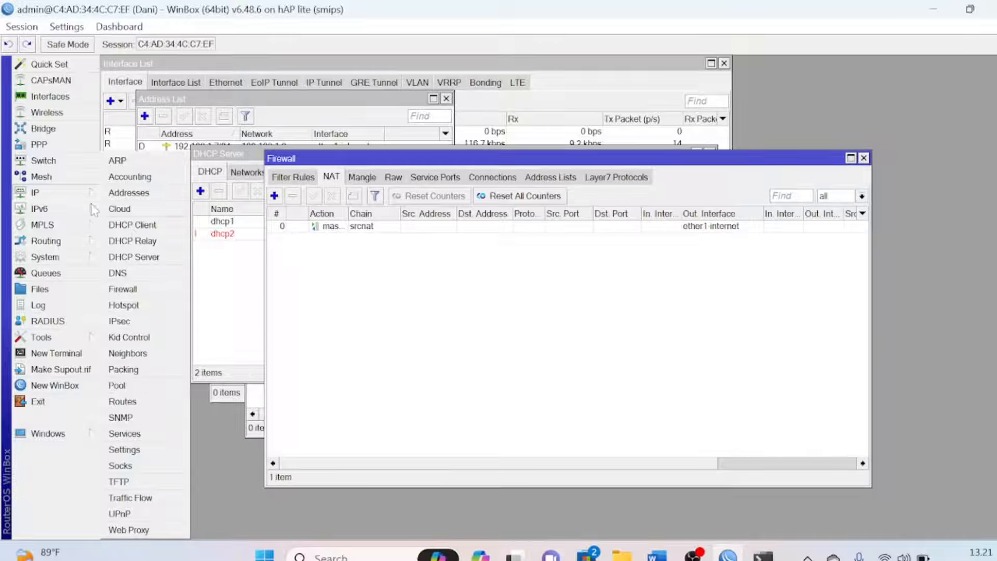
click(155, 291)
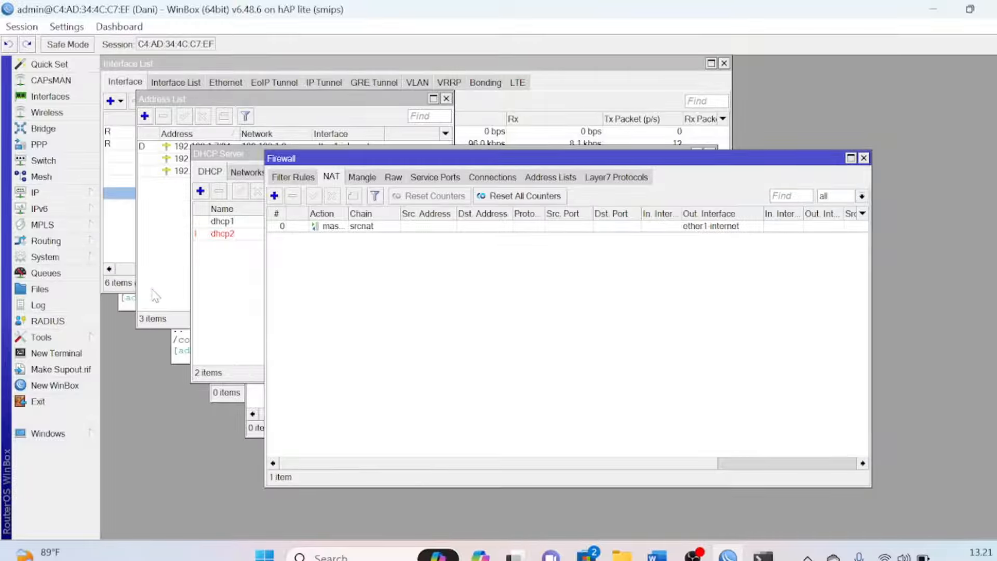
click(295, 177)
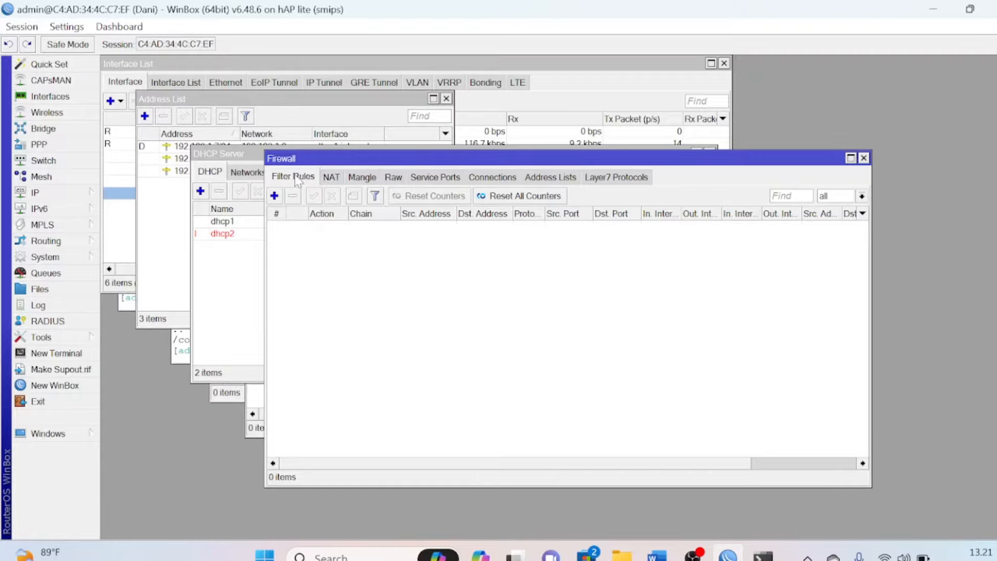
click(274, 196)
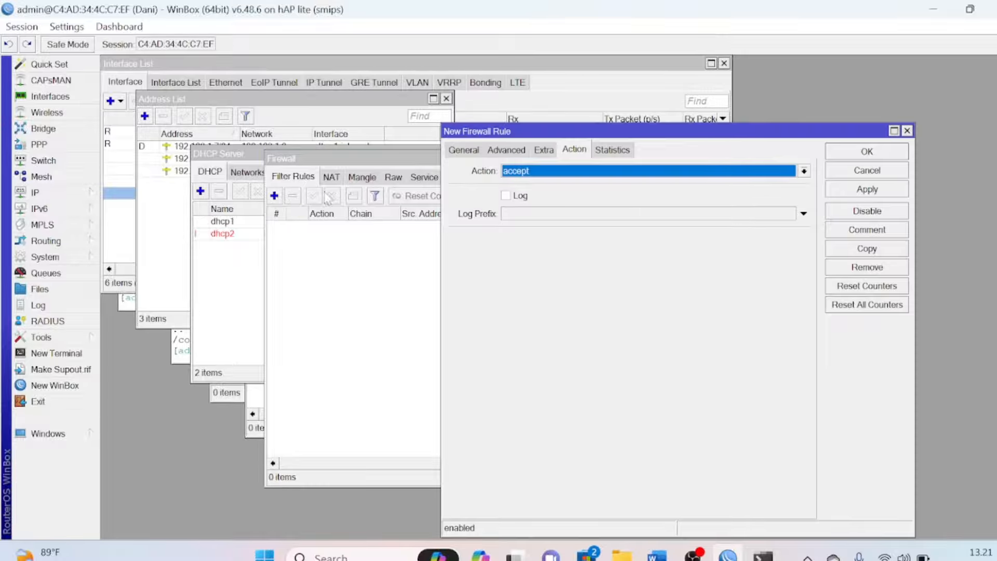
click(465, 151)
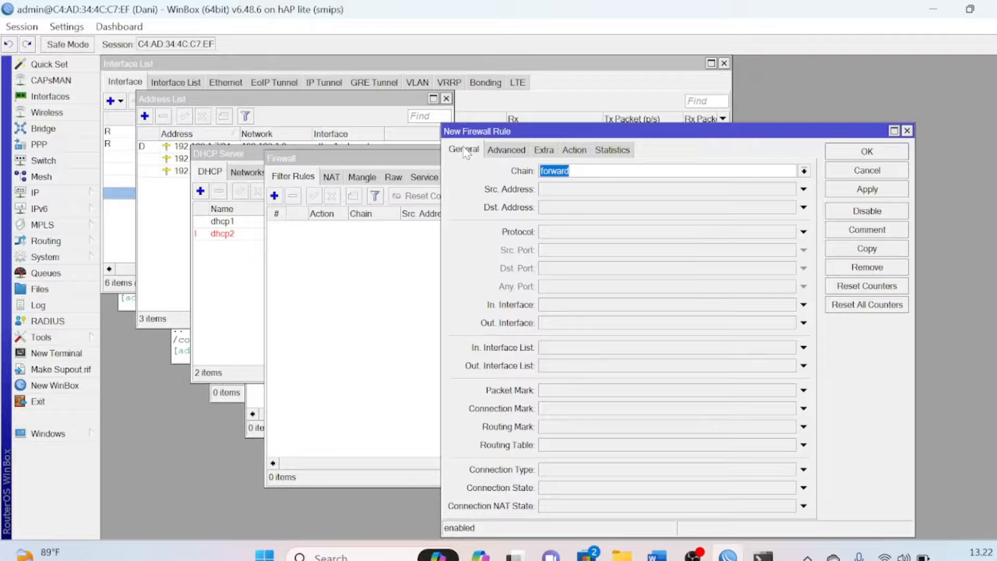
click(803, 172)
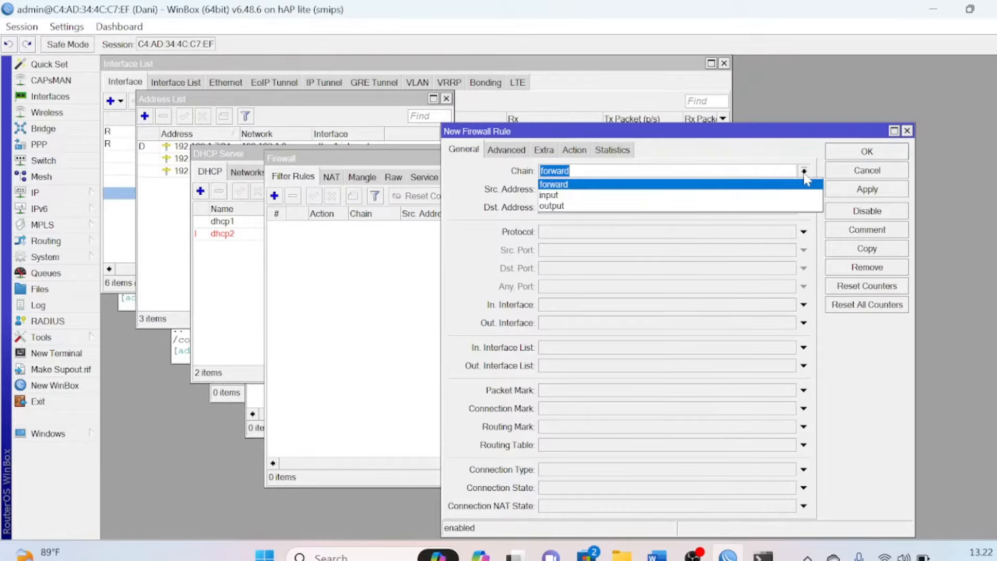
click(694, 197)
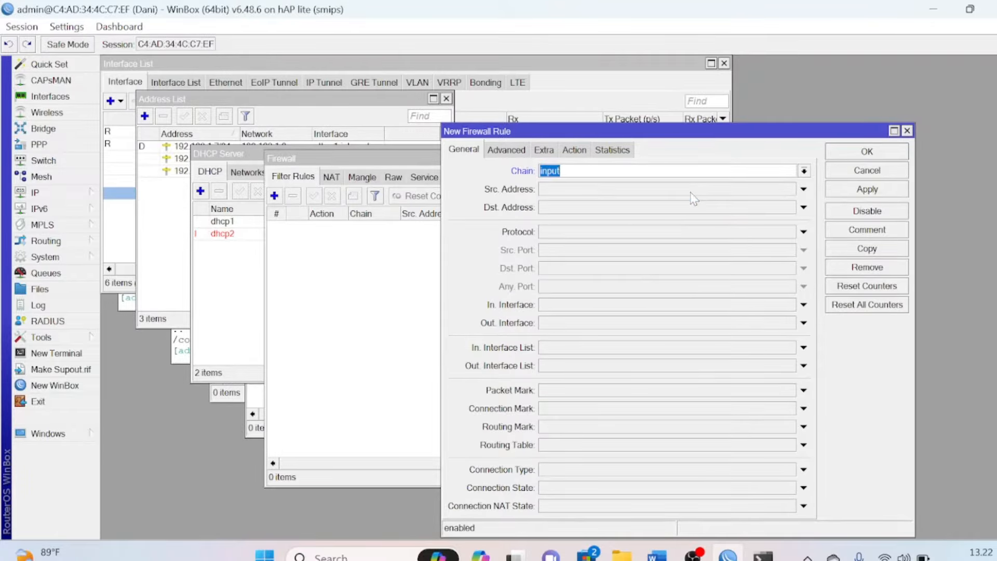
click(604, 189)
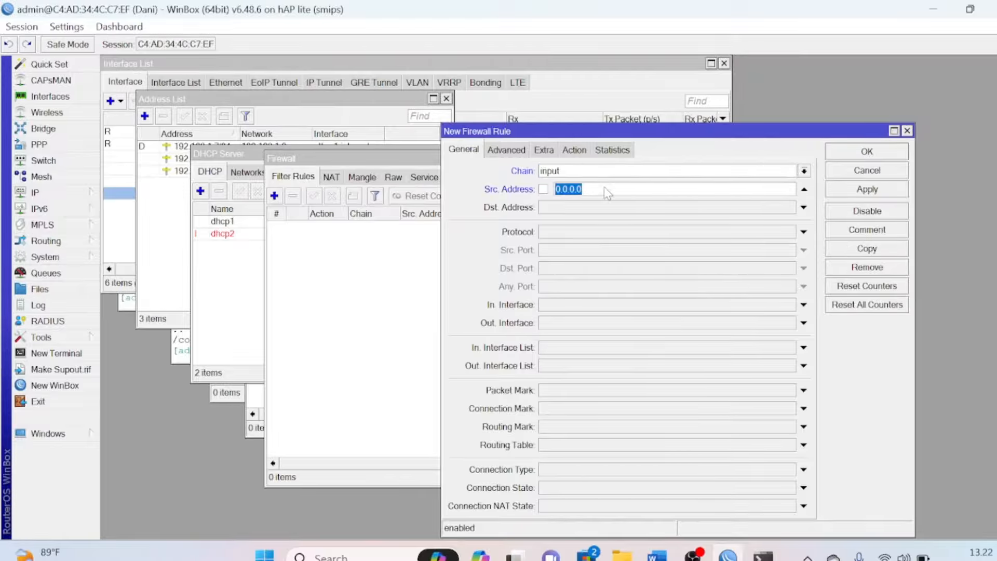
key(alt+Tab)
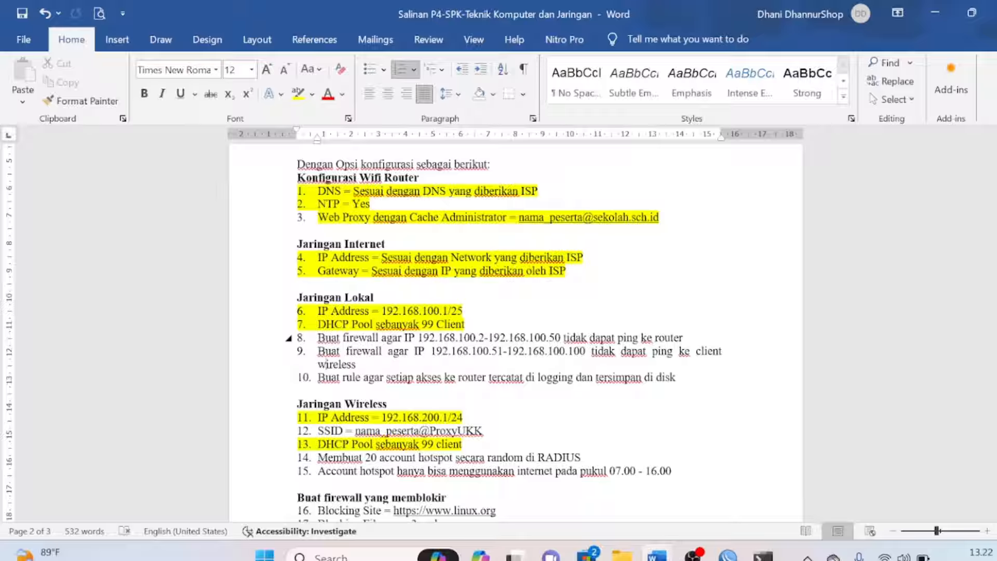
Select the IP range in item 8 of the Word sheet, then return to WinBox
drag(417, 338, 525, 337)
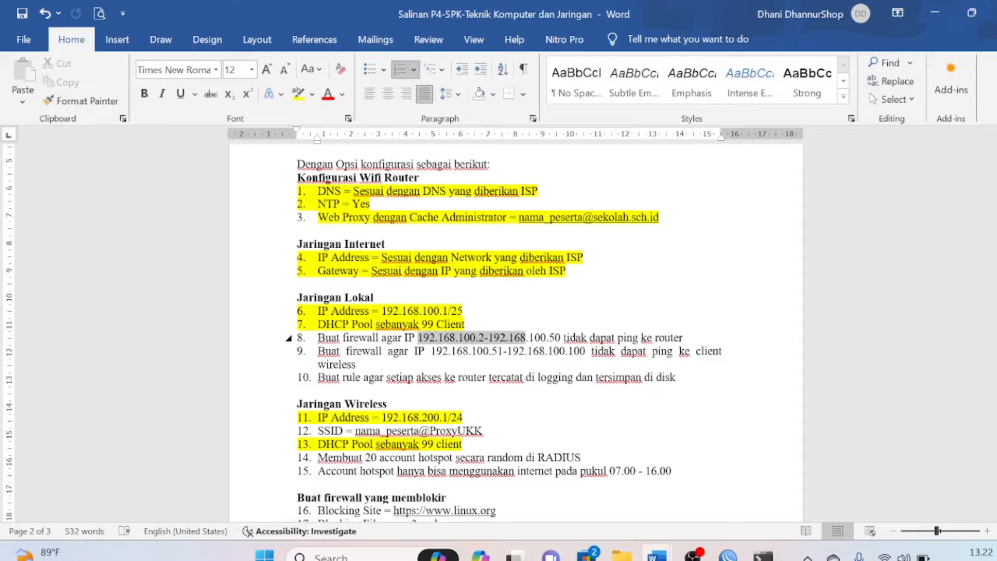
key(alt+Tab)
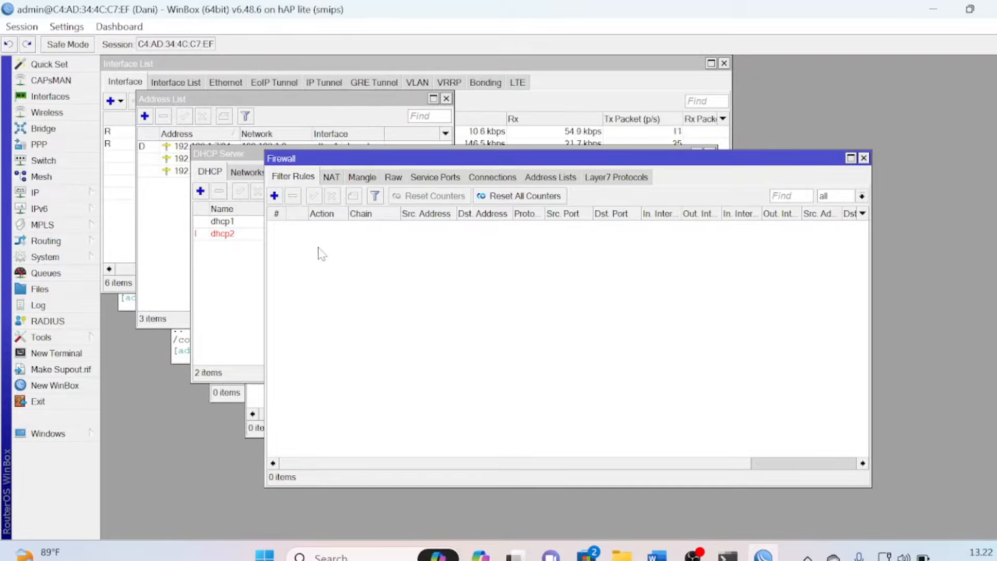
Add another filter rule with chain input and Src. Address enabled
click(275, 196)
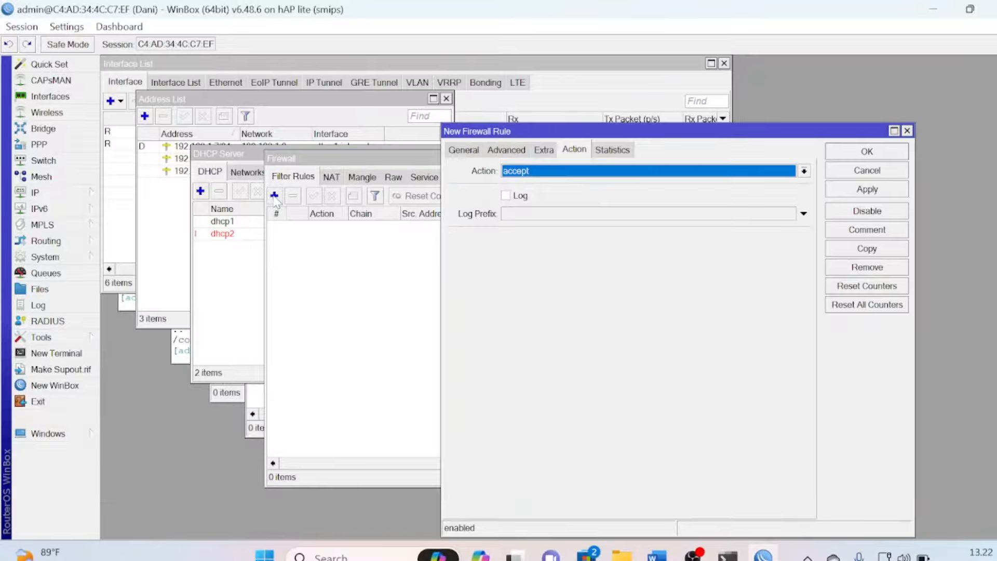
click(465, 150)
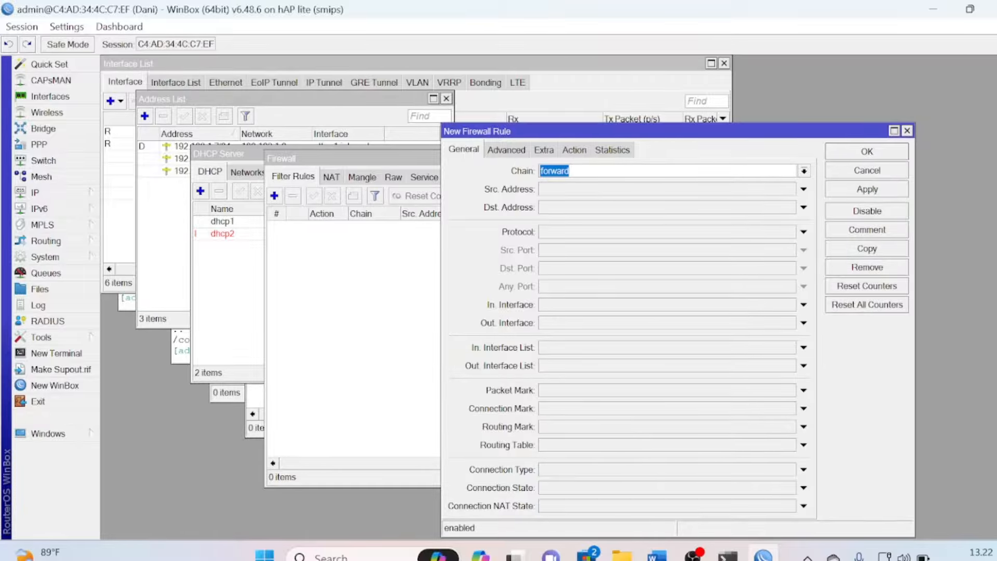
click(805, 171)
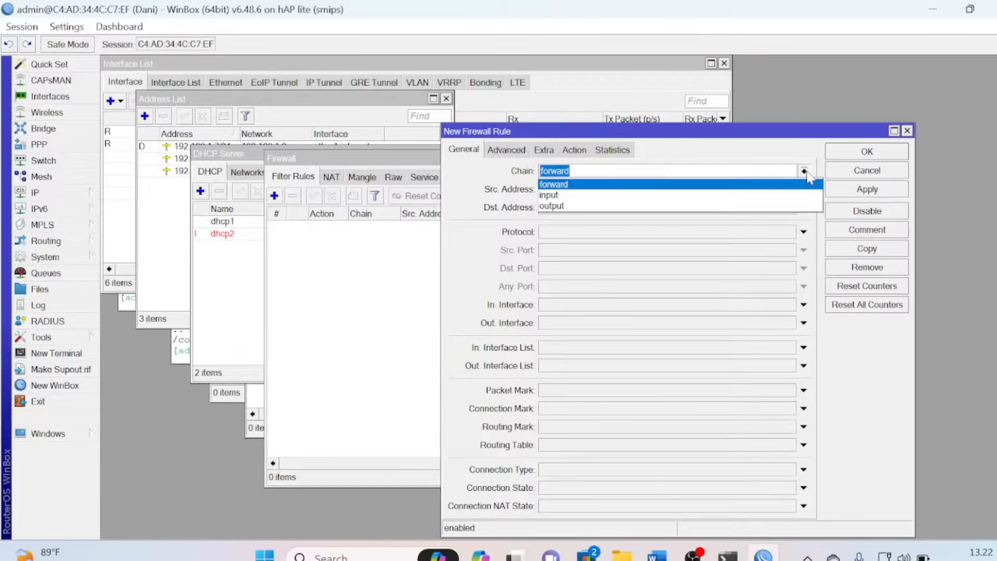
click(710, 196)
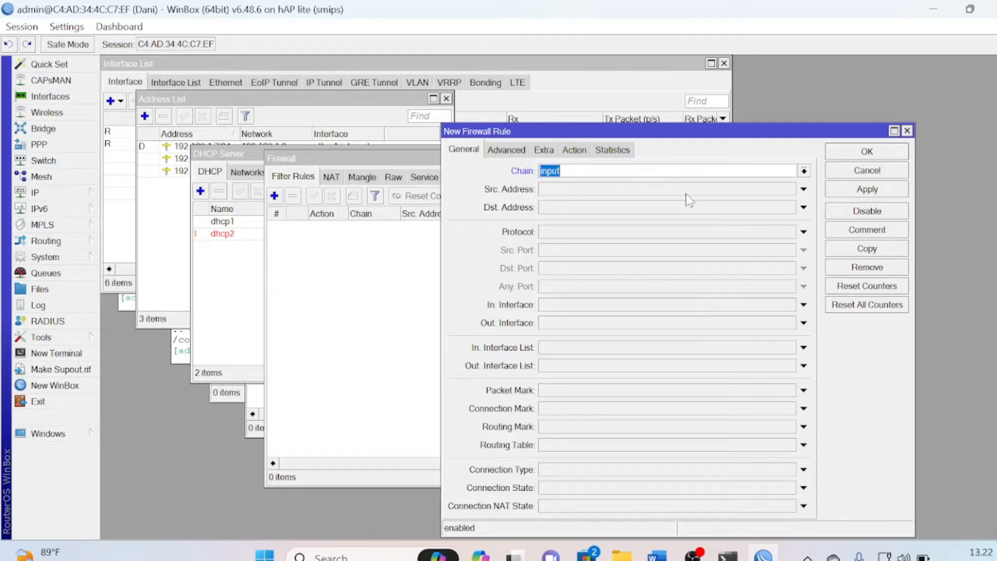
click(686, 196)
Reselect the full range 192.168.100.2-192.168.100.50 in item 8 of the Word sheet
key(alt+Tab)
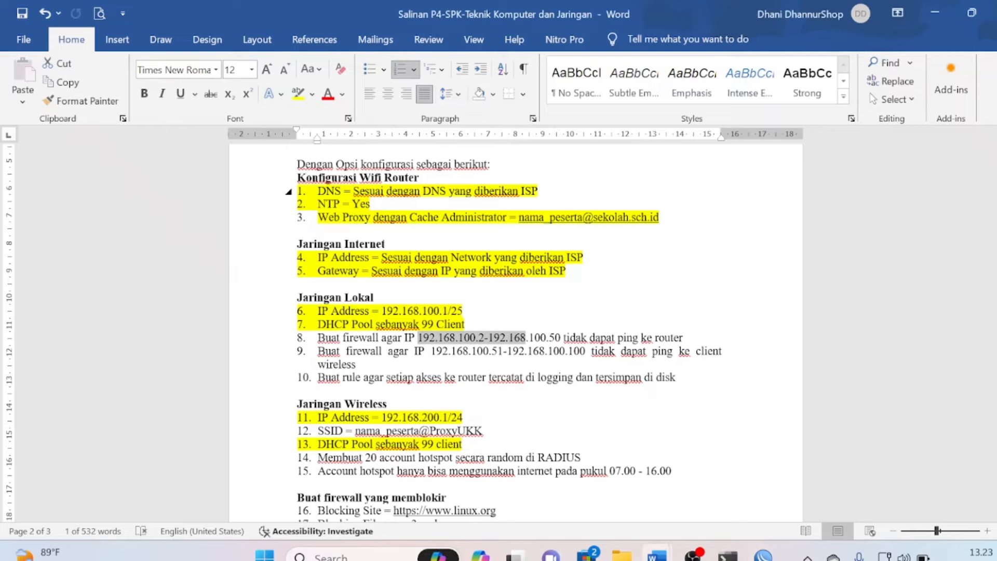
click(418, 337)
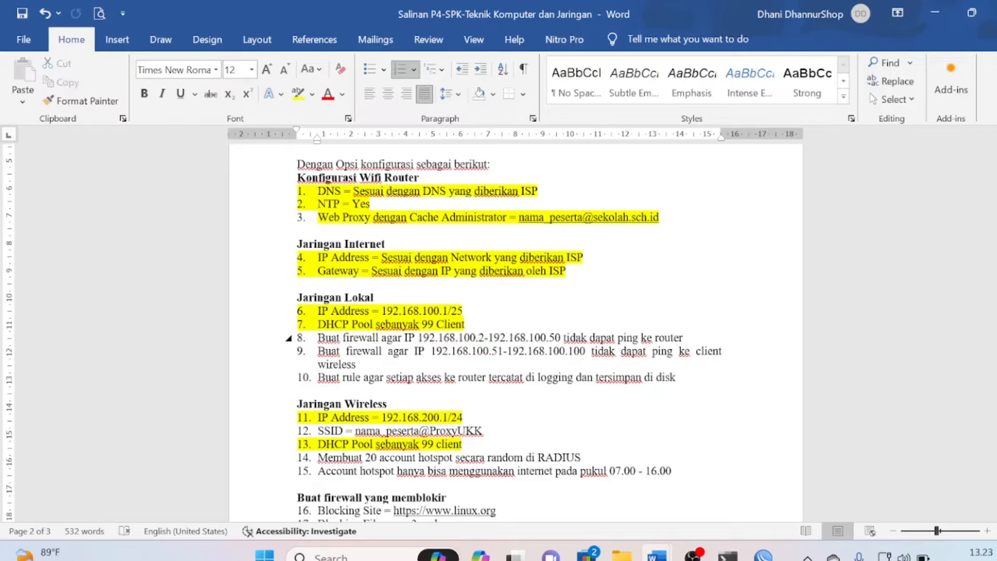
drag(418, 338, 558, 340)
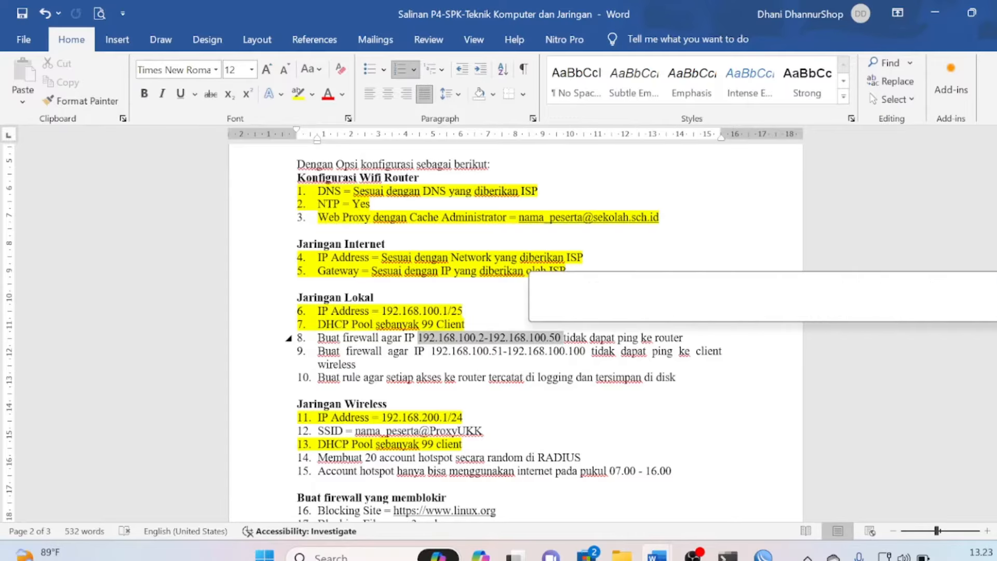
key(alt+Tab)
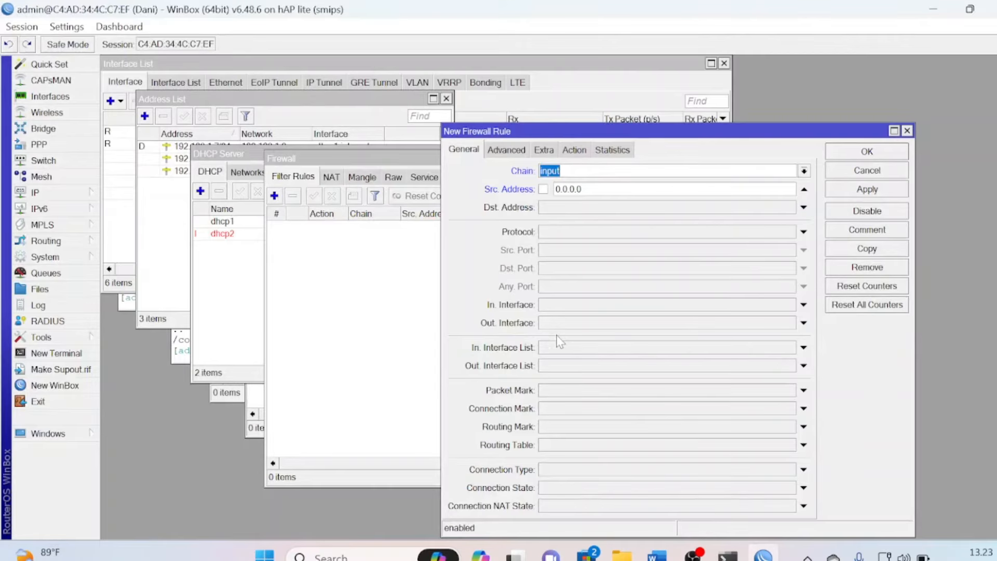
Restore chain input, set source address 192.168.100.2-192.168.100.50, and enable Dst. Address
text(1)
key(BackSpace)
click(804, 171)
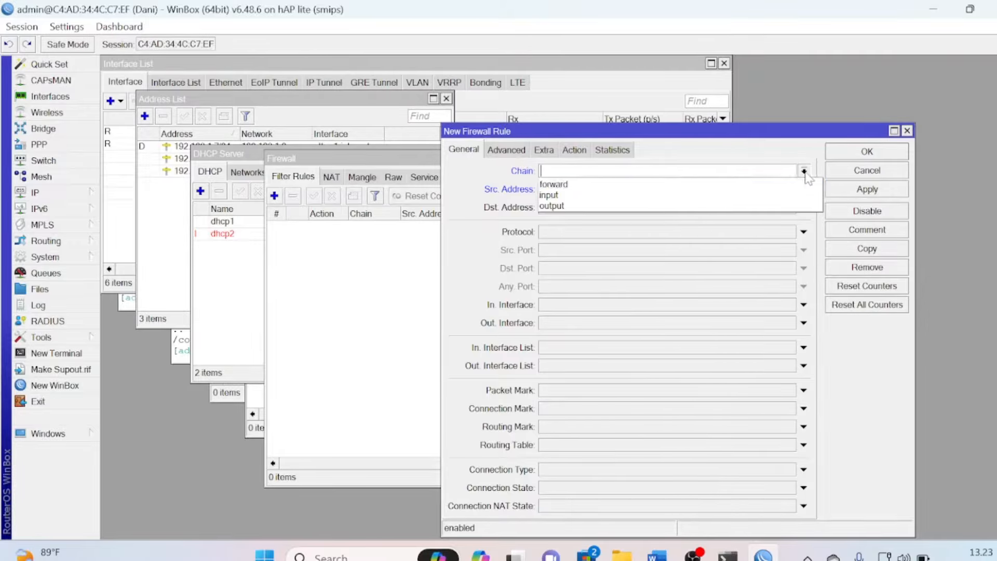
click(703, 195)
click(584, 189)
key(BackSpace)
key(BackSpace)
key(BackSpace)
key(BackSpace)
key(BackSpace)
key(BackSpace)
key(BackSpace)
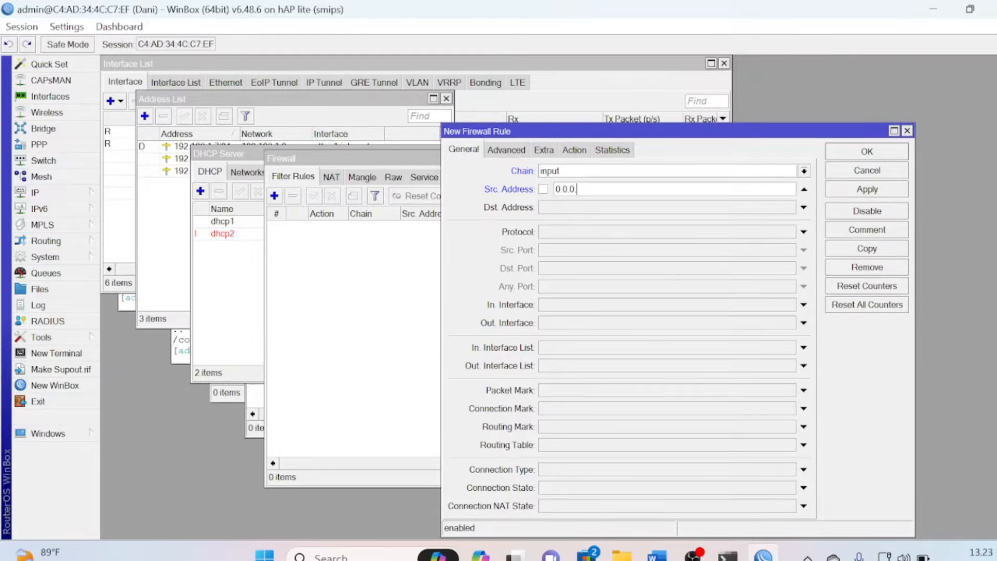
text(192.168.100.2-192.168)
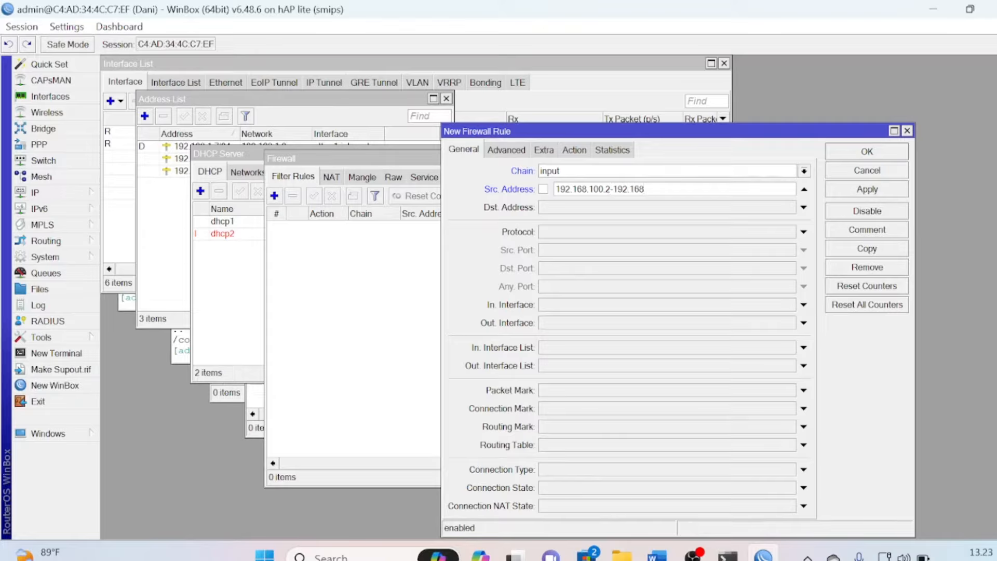
text(.100.50)
click(626, 208)
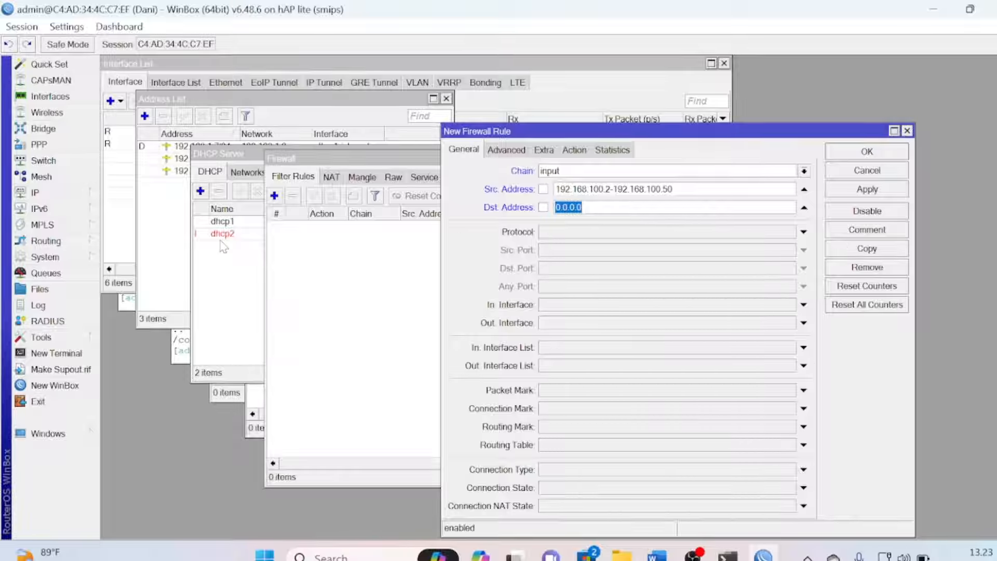
Check the router's addresses, then set destination 192.168.1.7 and protocol icmp on the rule
click(172, 237)
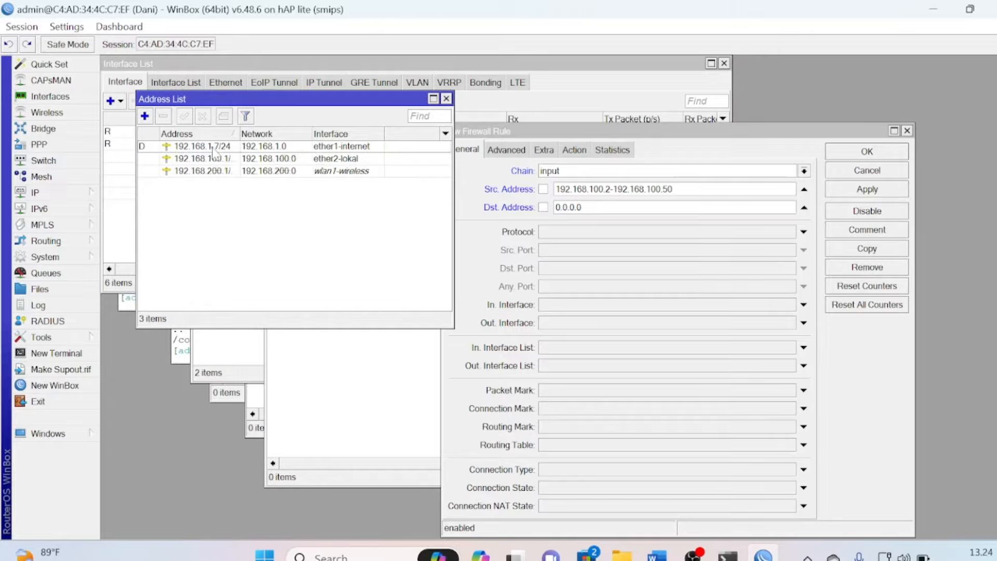
click(583, 207)
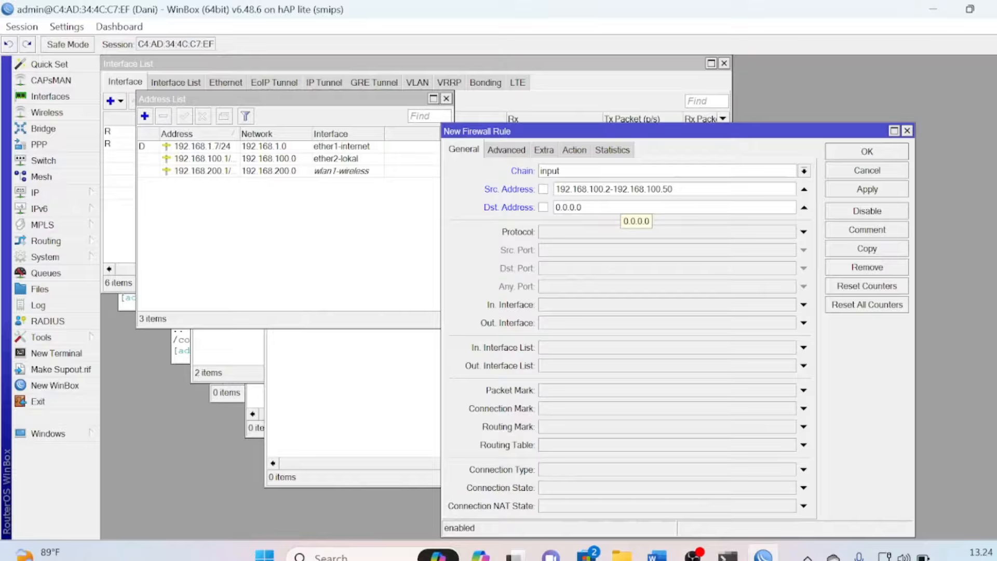
key(BackSpace)
key(BackSpace)
key(BackSpace)
key(BackSpace)
key(BackSpace)
key(BackSpace)
key(BackSpace)
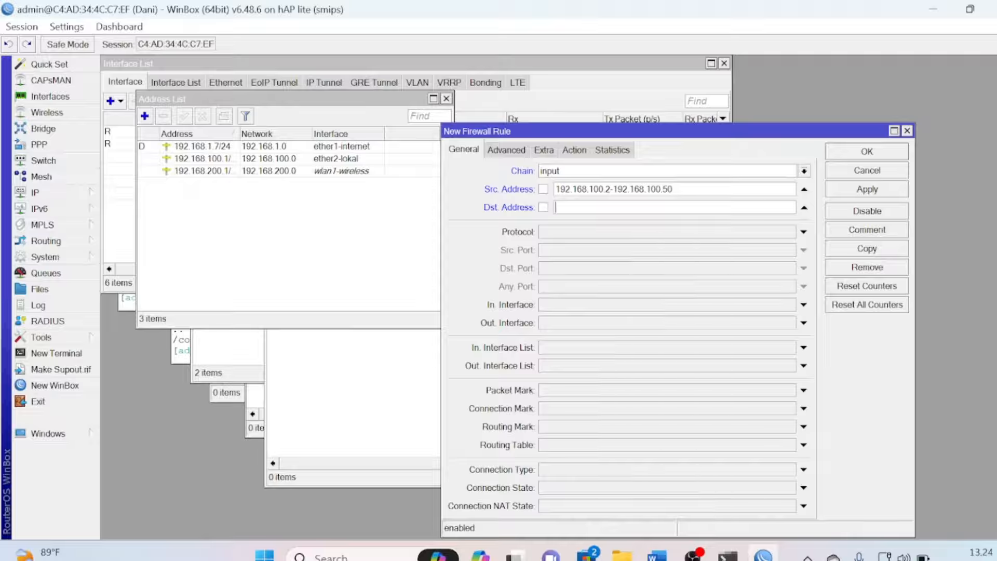
text(192.168.1.7)
click(747, 236)
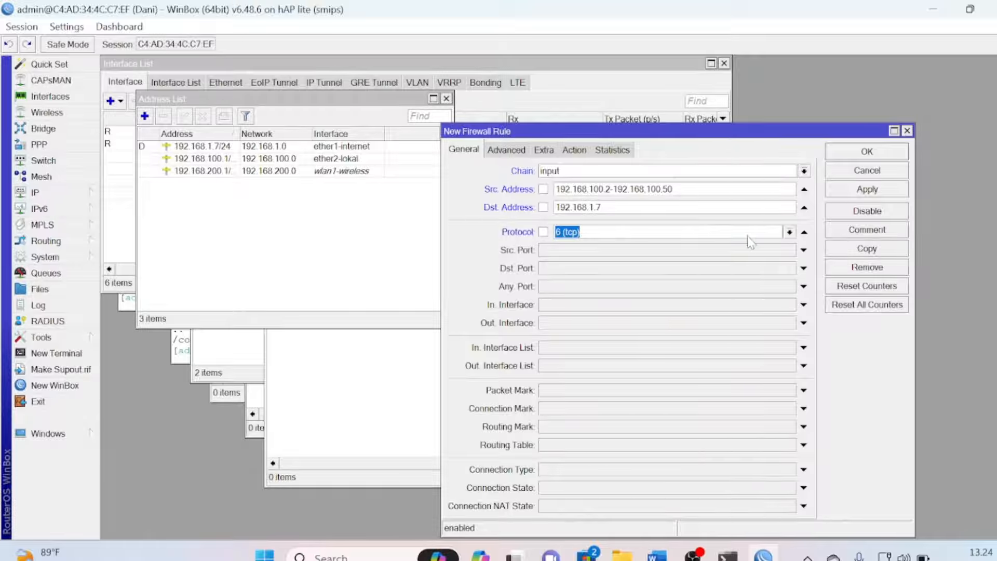
click(747, 236)
click(790, 232)
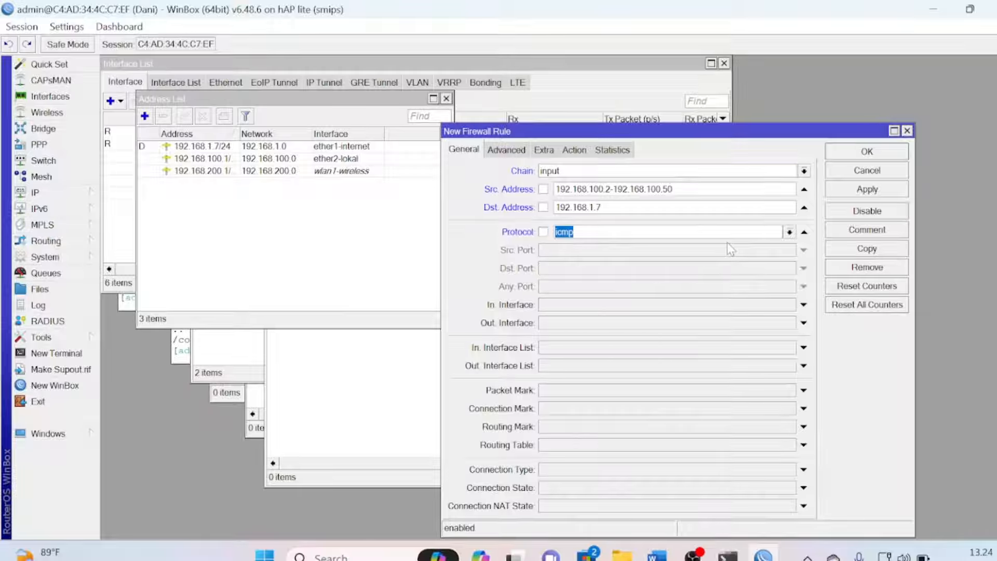
Set the rule's action to drop and save it as filter rule 0
click(576, 151)
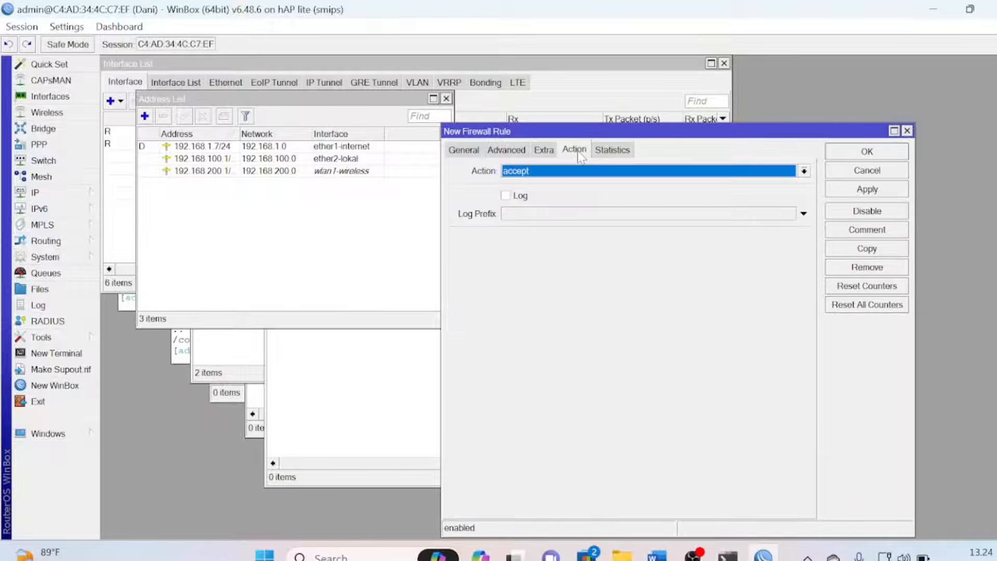
click(560, 173)
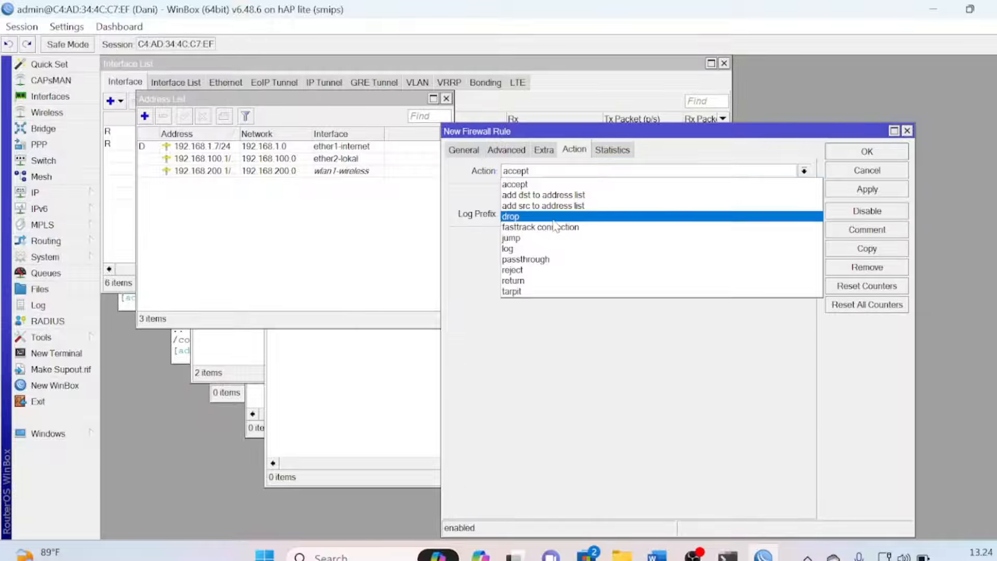
click(554, 217)
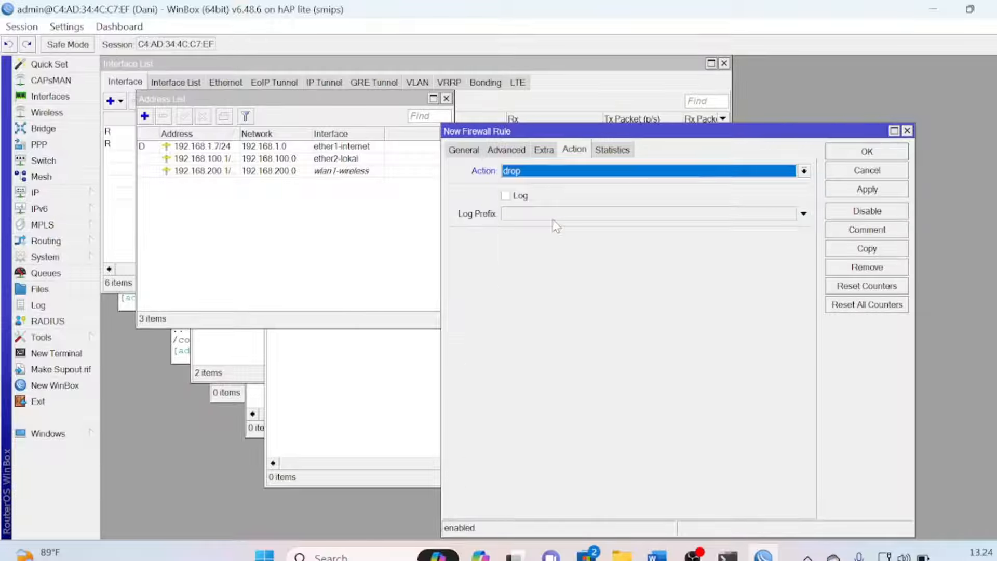
click(851, 153)
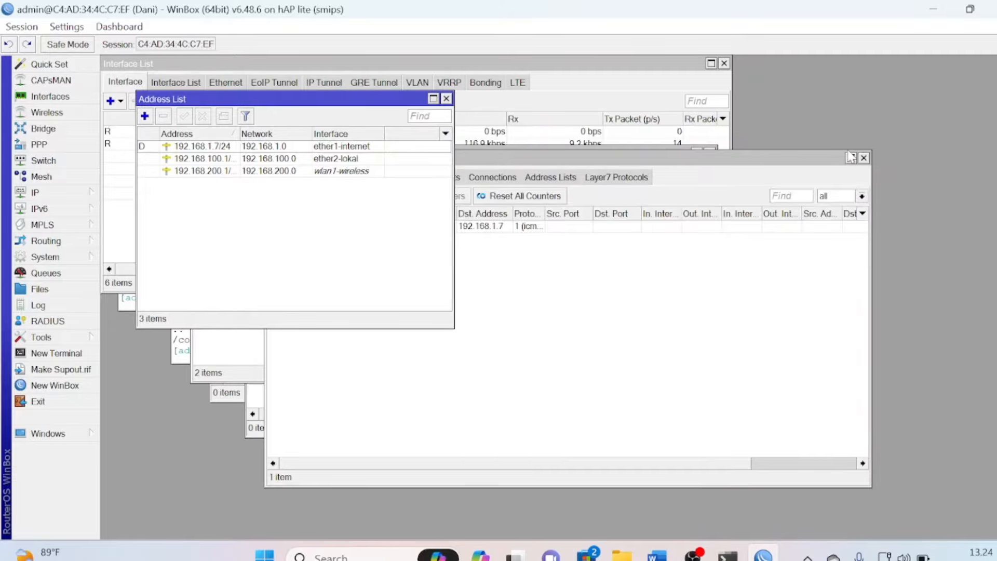
click(580, 300)
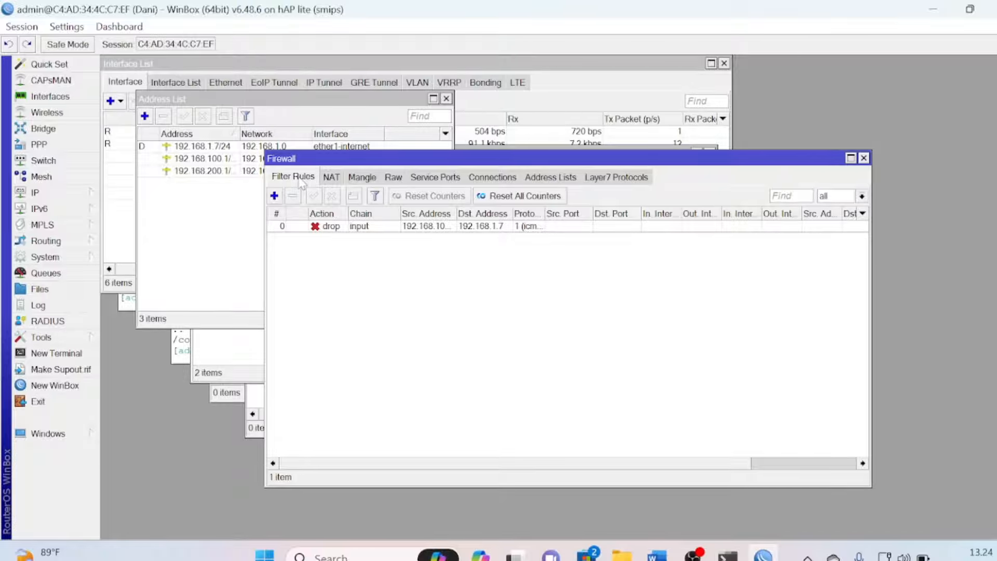
Add another firewall filter rule and set its chain to input
click(274, 196)
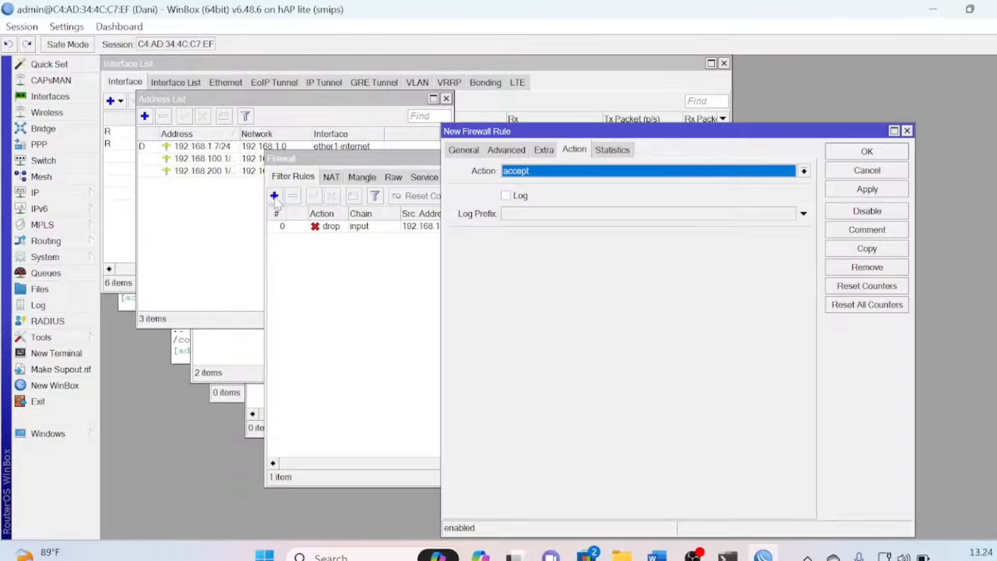
click(463, 150)
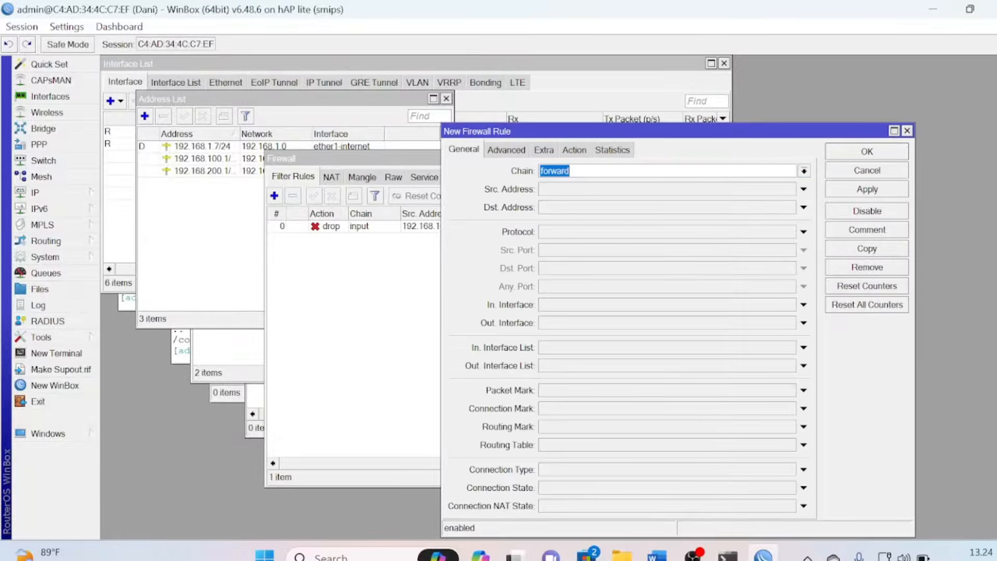
click(804, 171)
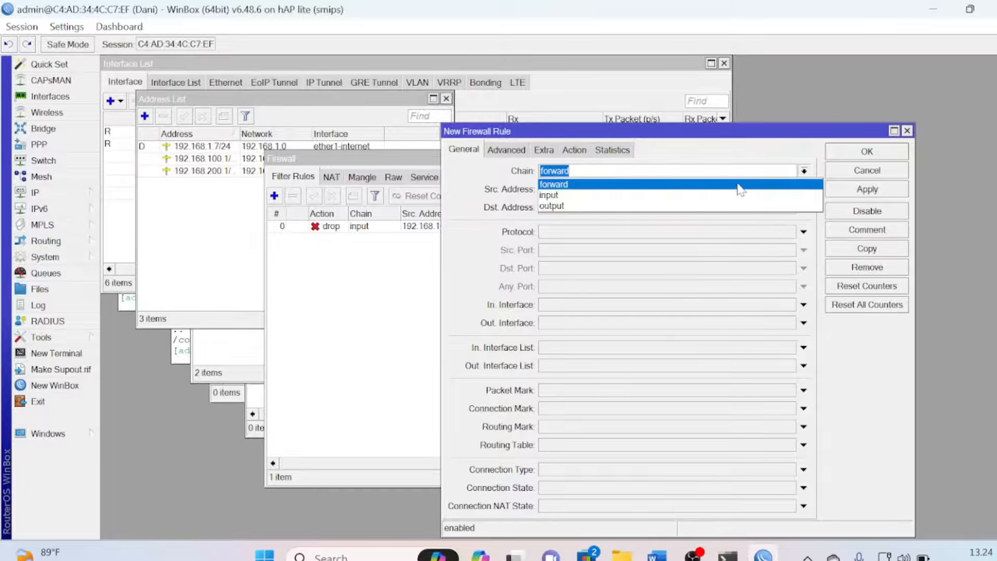
click(718, 196)
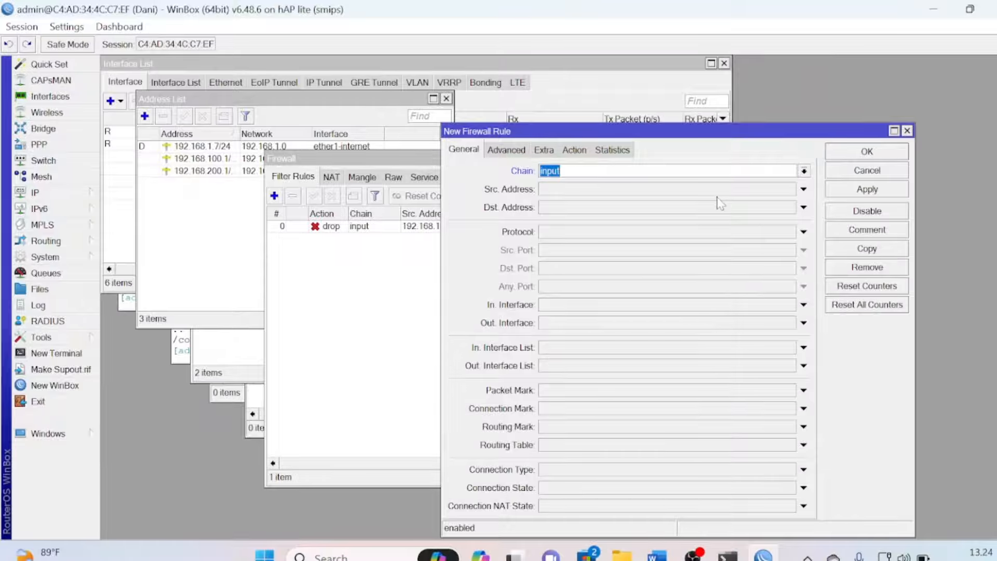
click(626, 190)
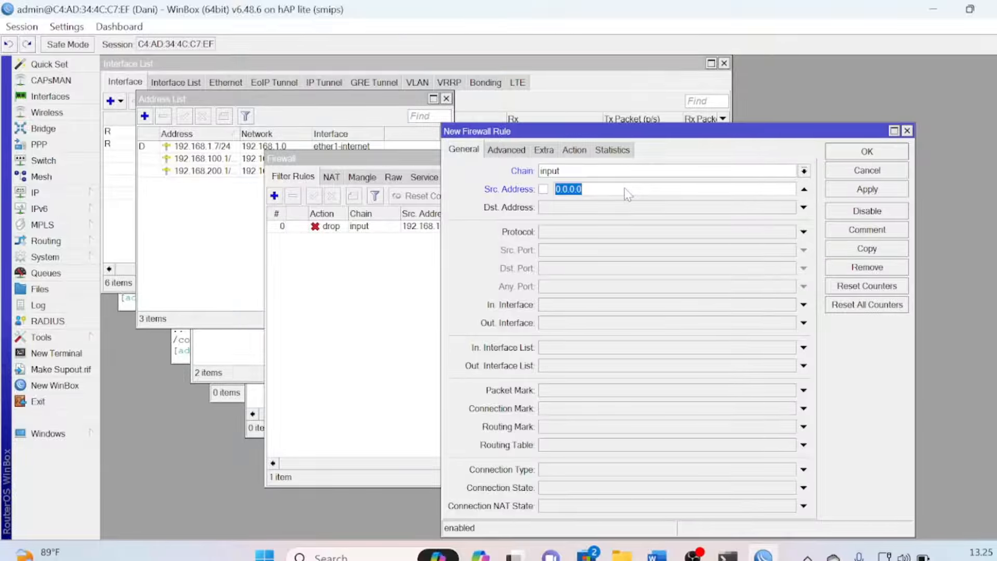
Copy item 9's range from the task sheet and enter Src. Address 192.168.100.51-192.168.100.100
key(alt+Tab)
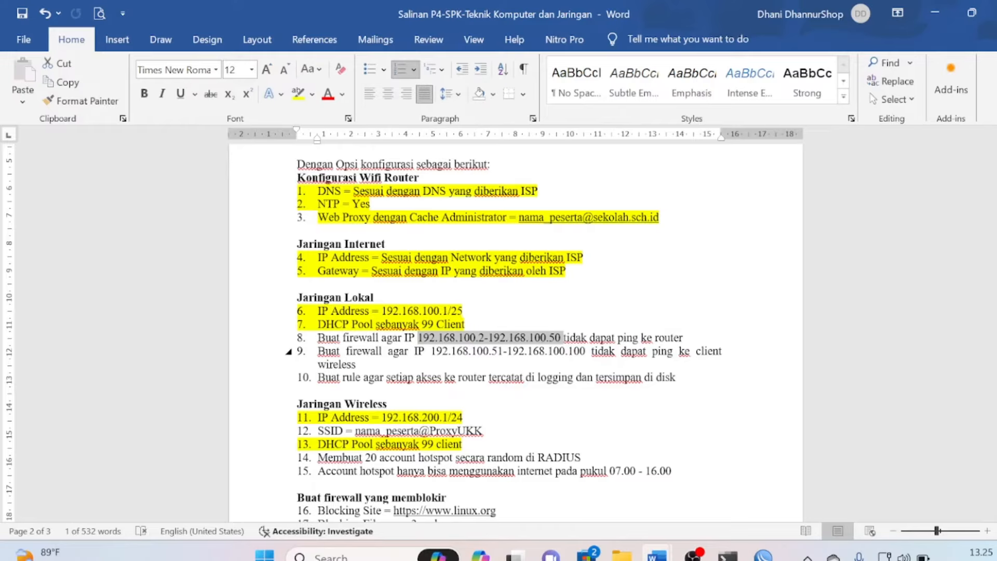
drag(432, 351, 588, 358)
key(ctrl+c)
key(alt+Tab)
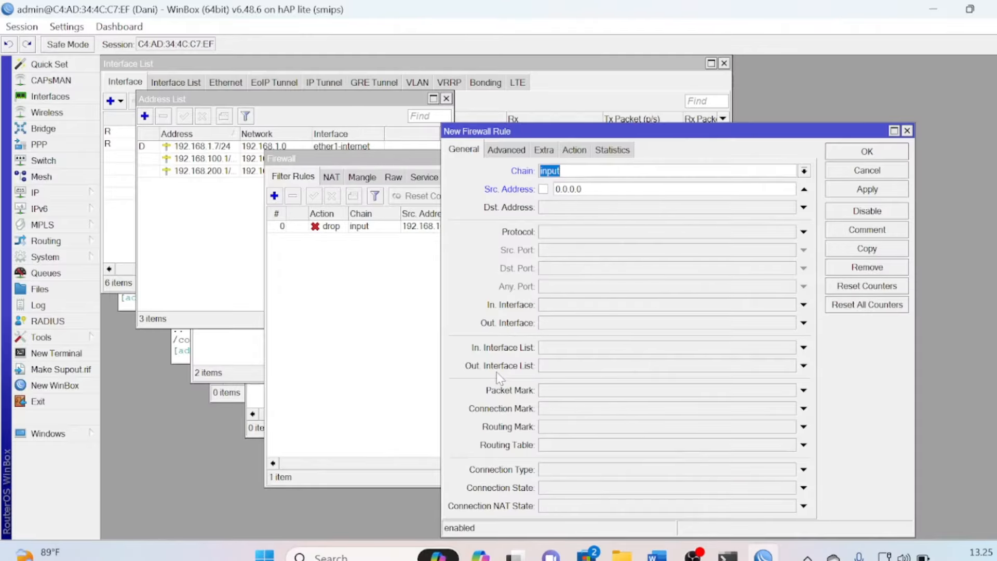
click(667, 190)
key(BackSpace)
key(BackSpace)
key(BackSpace)
key(BackSpace)
key(BackSpace)
key(BackSpace)
key(BackSpace)
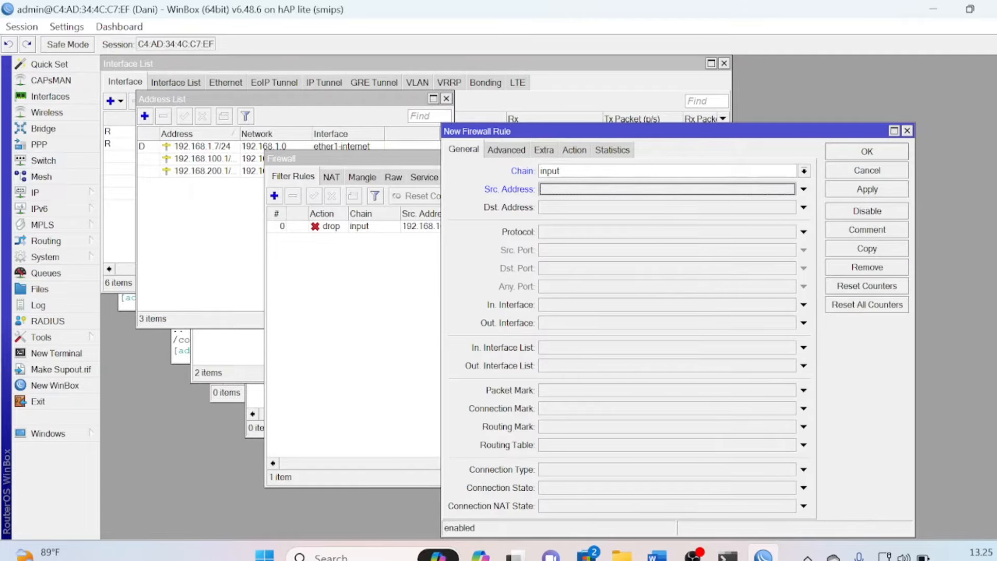
text(192.)
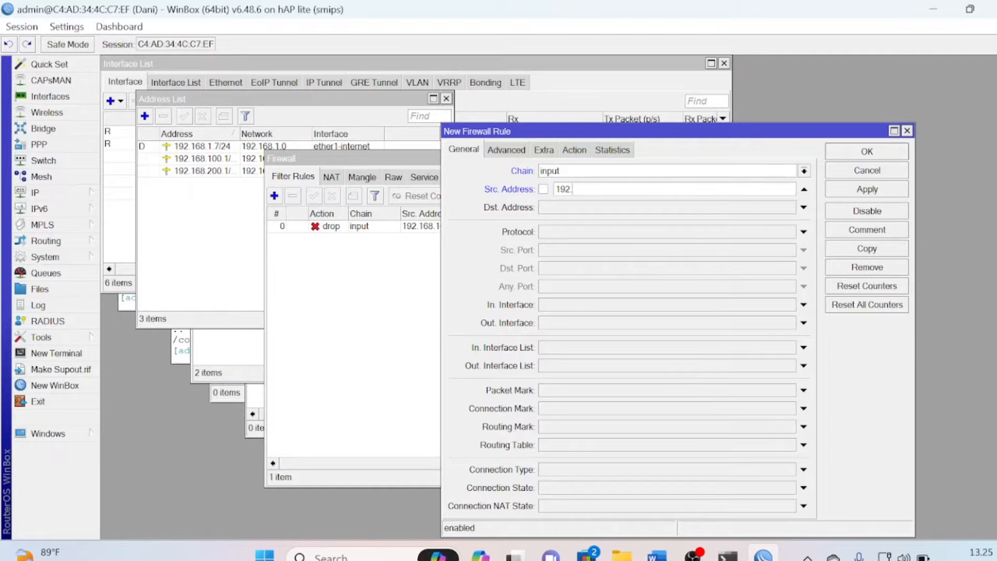
text(168.100.51-192.168.100.)
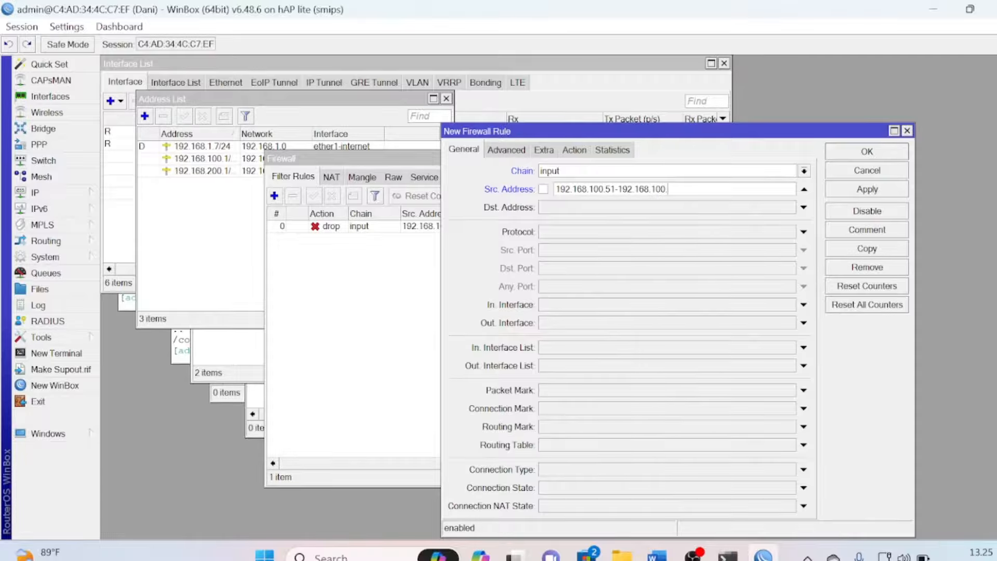
text(100)
Set the rule's Dst. Address to 192.168.200.1 and Protocol to icmp
click(575, 214)
text(1)
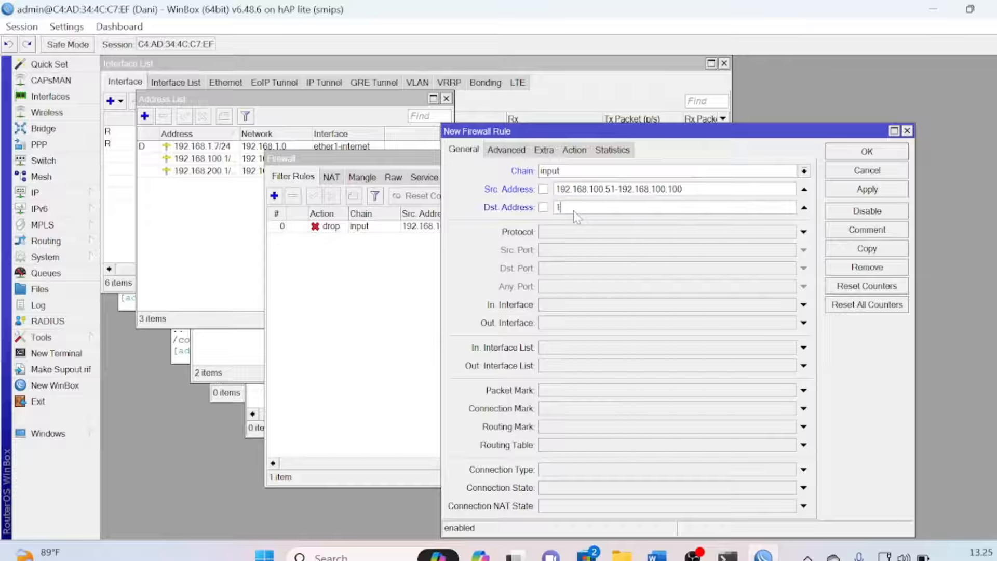
text(92.168.200.1)
click(804, 232)
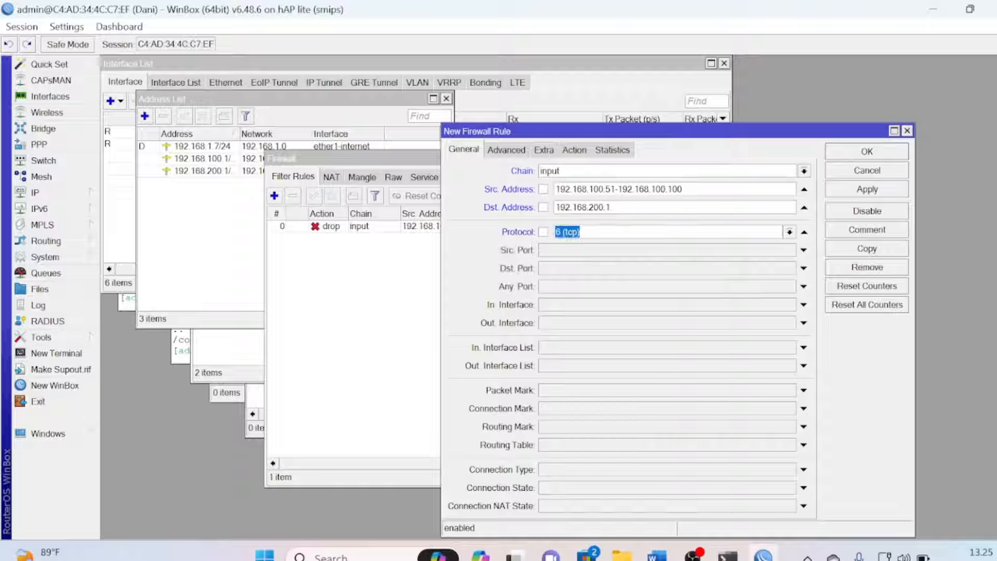
click(789, 232)
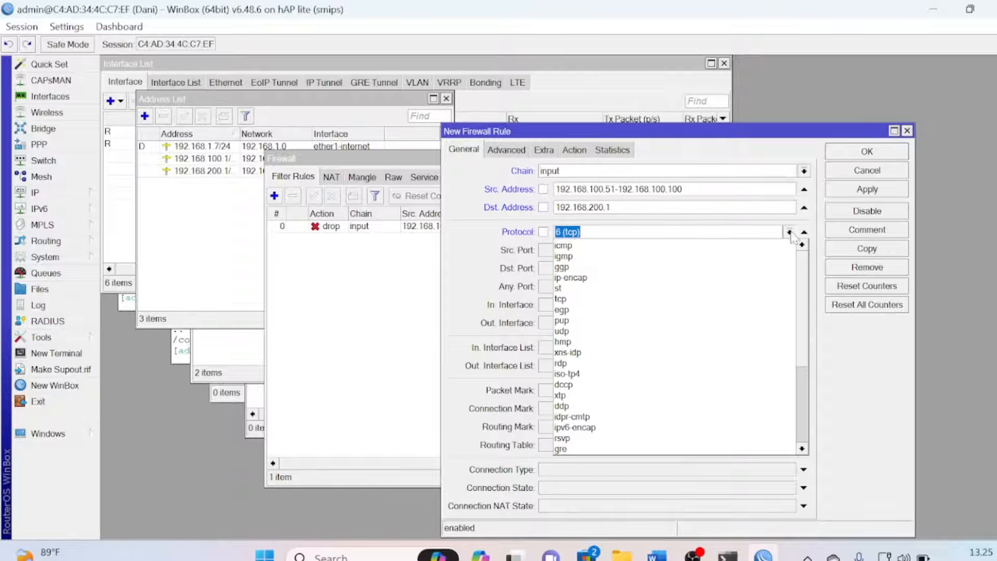
click(702, 248)
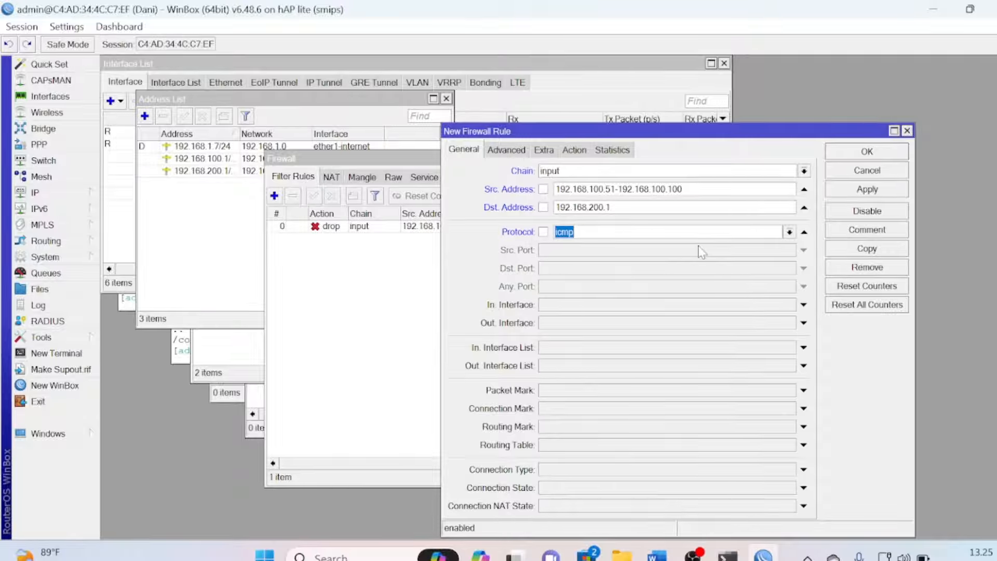
Set the rule's action to drop, save it, and return to the Word task sheet
click(572, 152)
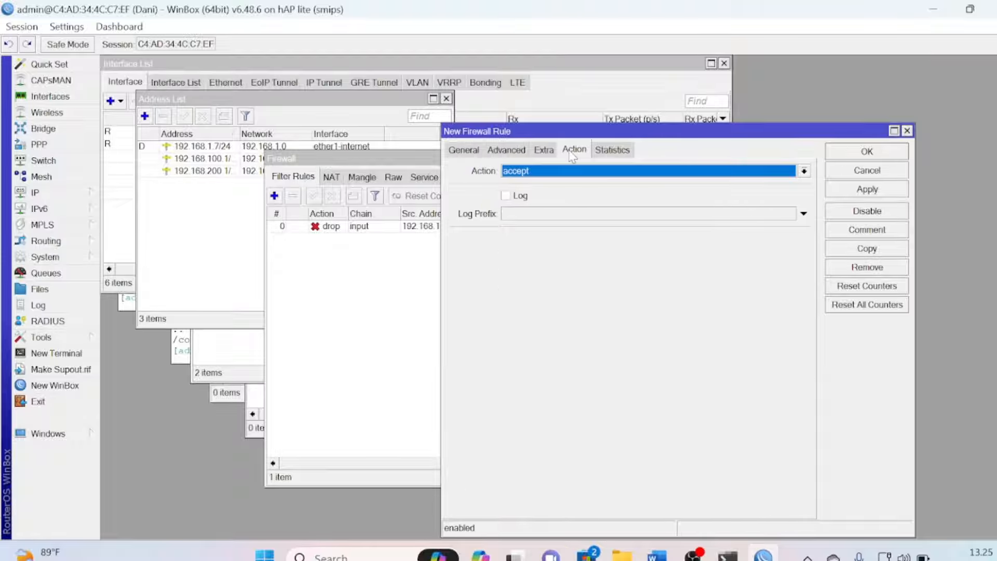
click(540, 173)
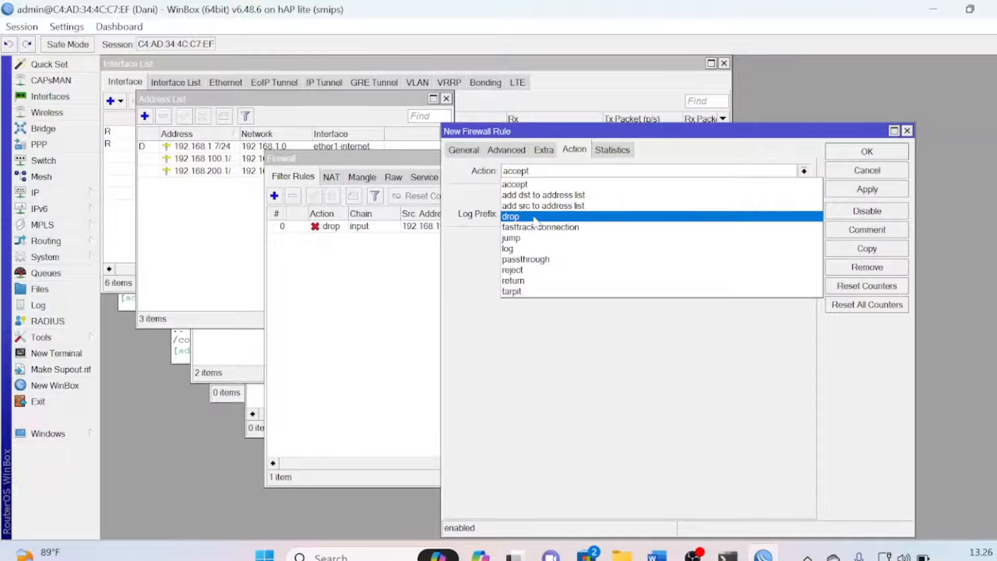
click(535, 218)
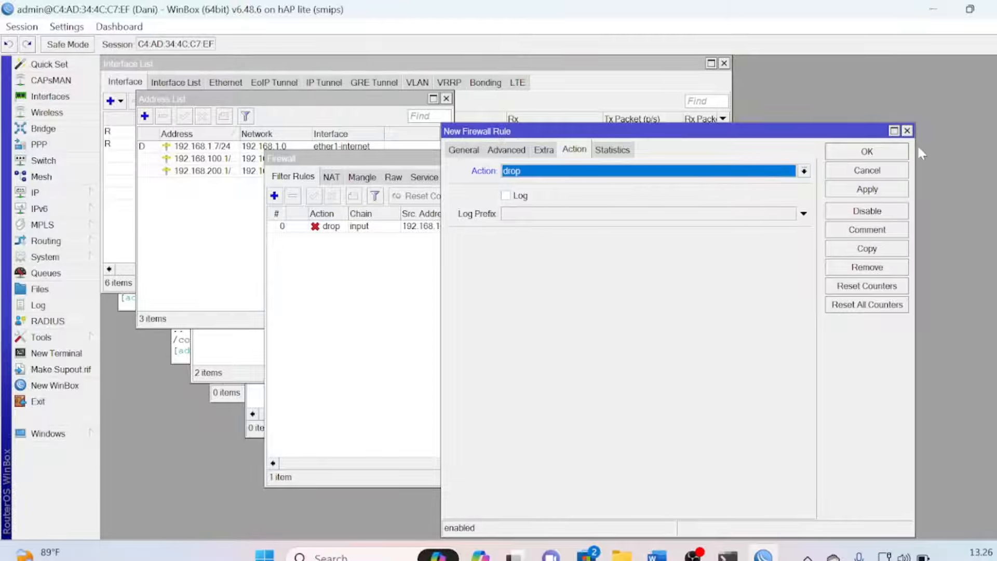
click(873, 151)
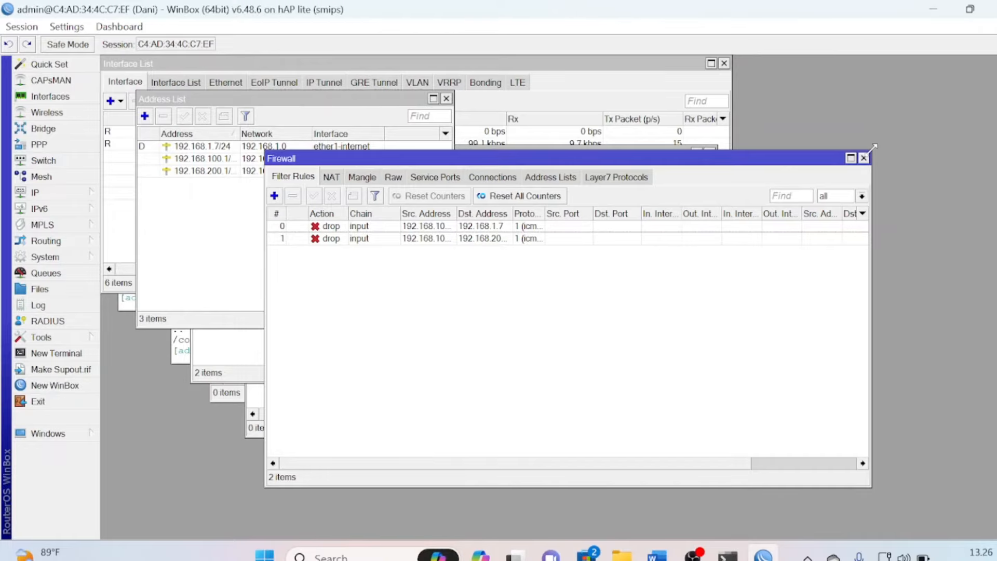
key(alt+Tab)
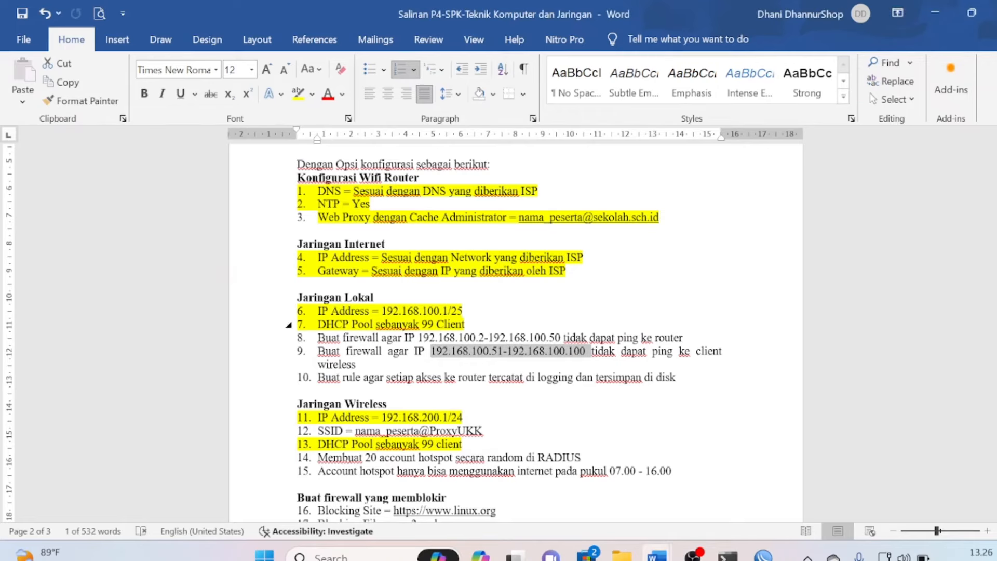
Highlight task items 8 and 9 in yellow
drag(289, 338, 289, 352)
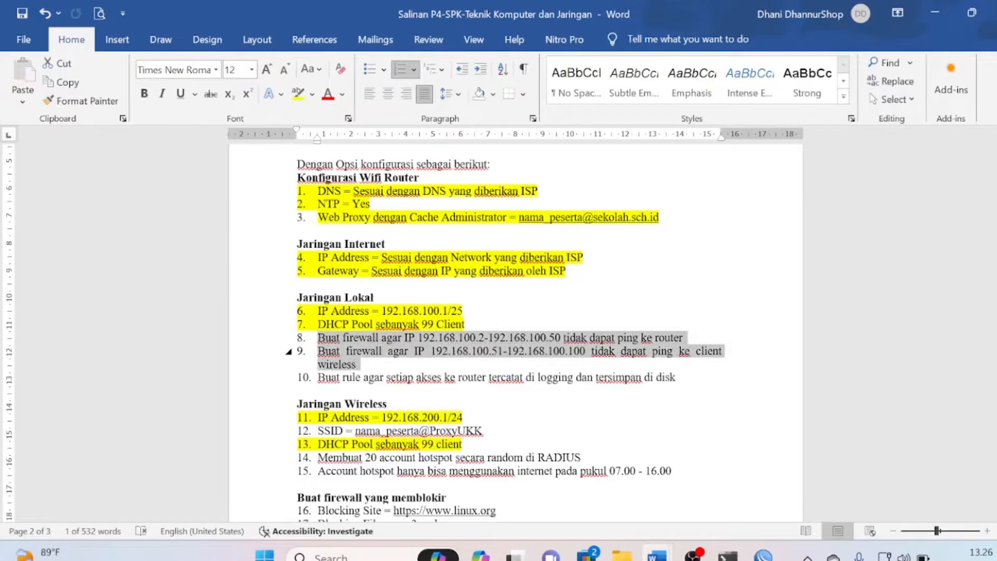
click(297, 95)
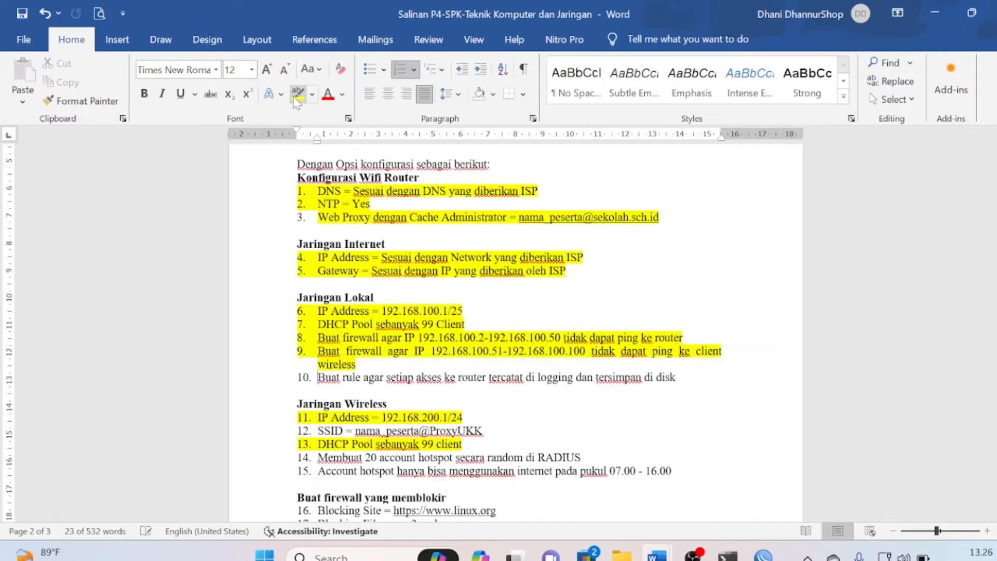
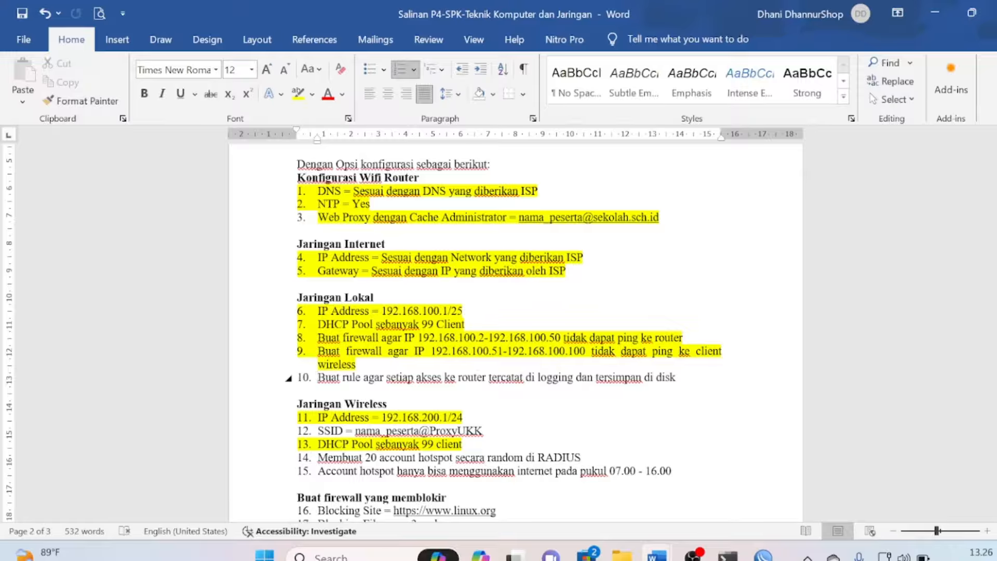
Leave the Word task sheet and bring WinBox's IP > Firewall rule list back to the front
key(alt+Tab)
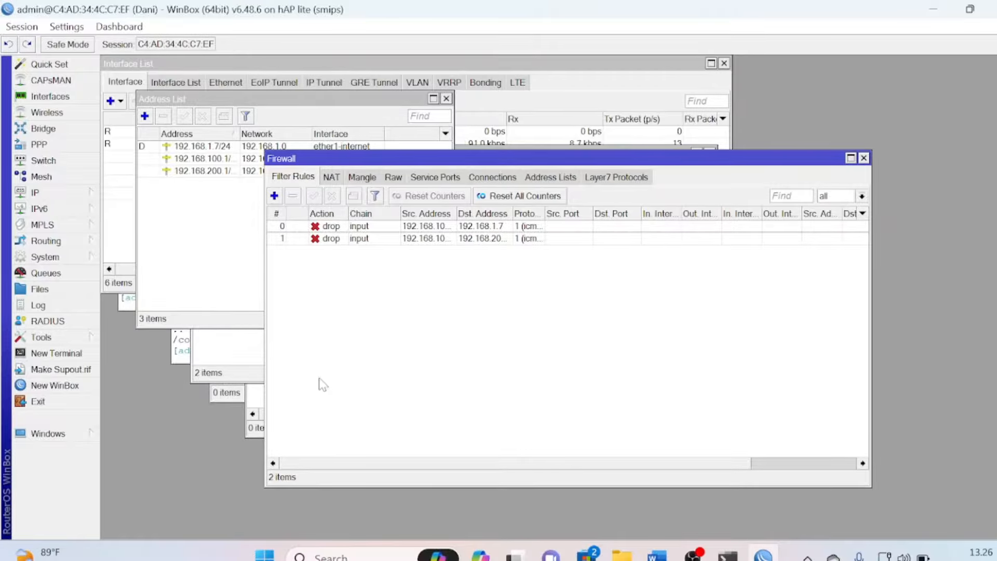
Add a new firewall filter rule on the input chain
click(70, 191)
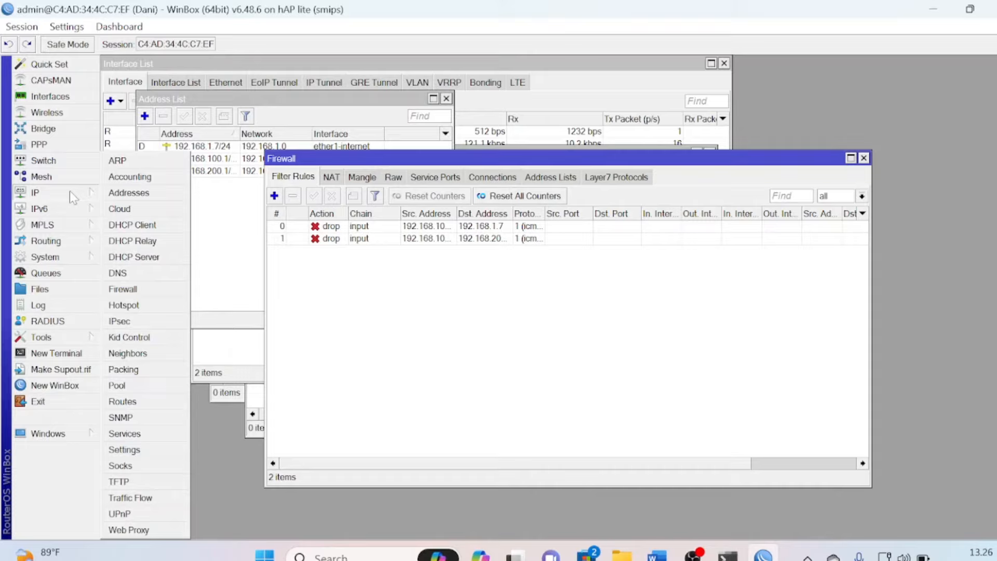
click(145, 294)
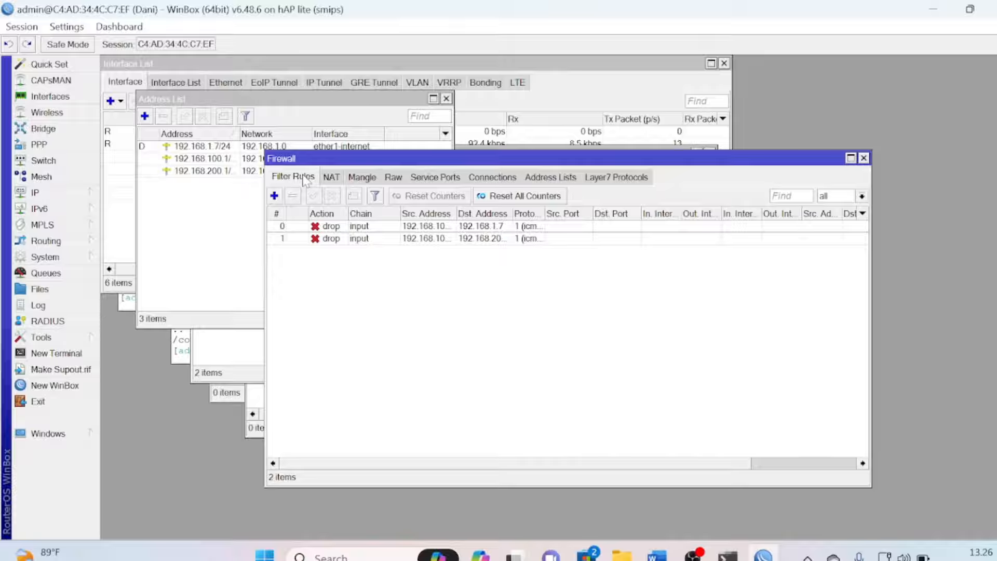
click(274, 196)
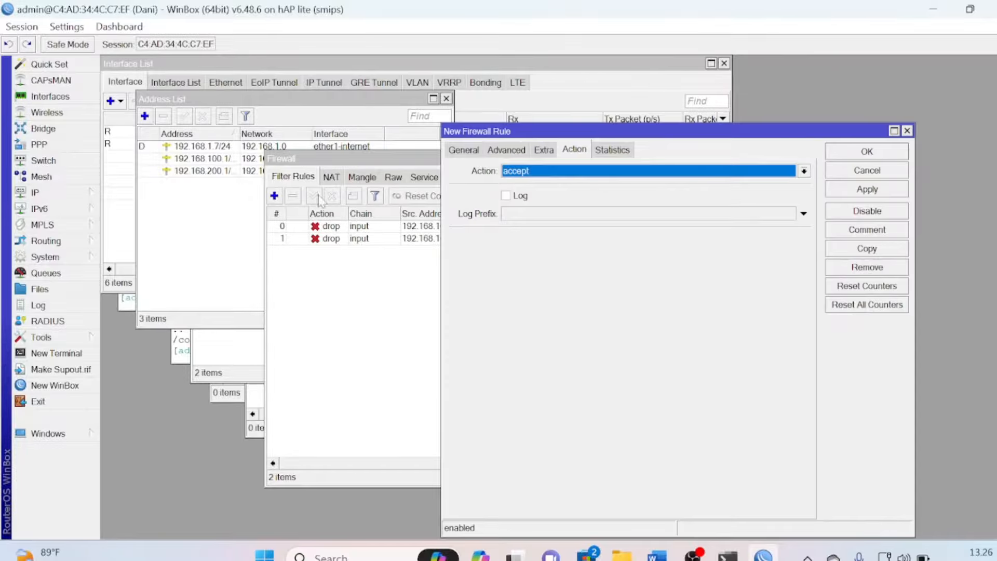
click(470, 151)
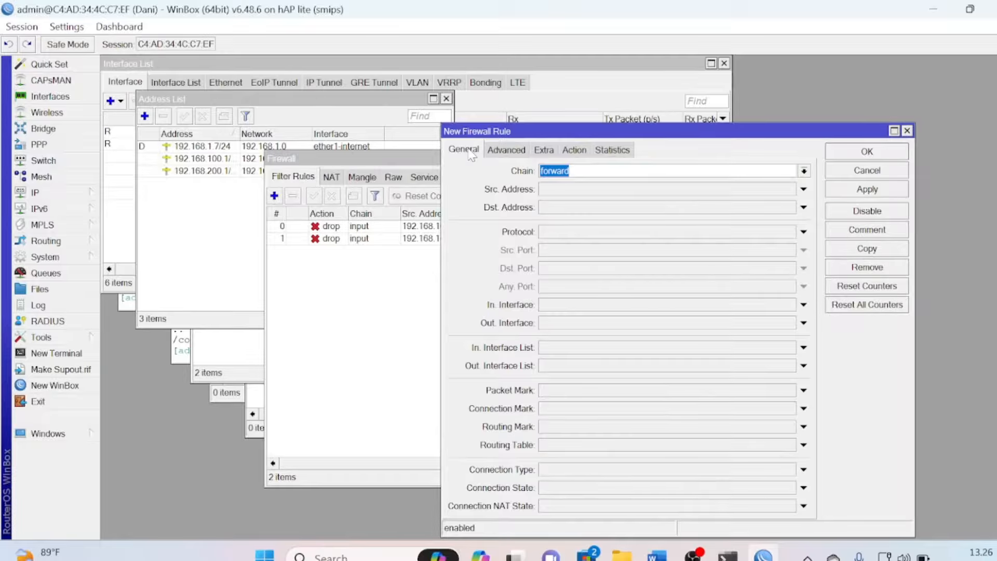
click(803, 171)
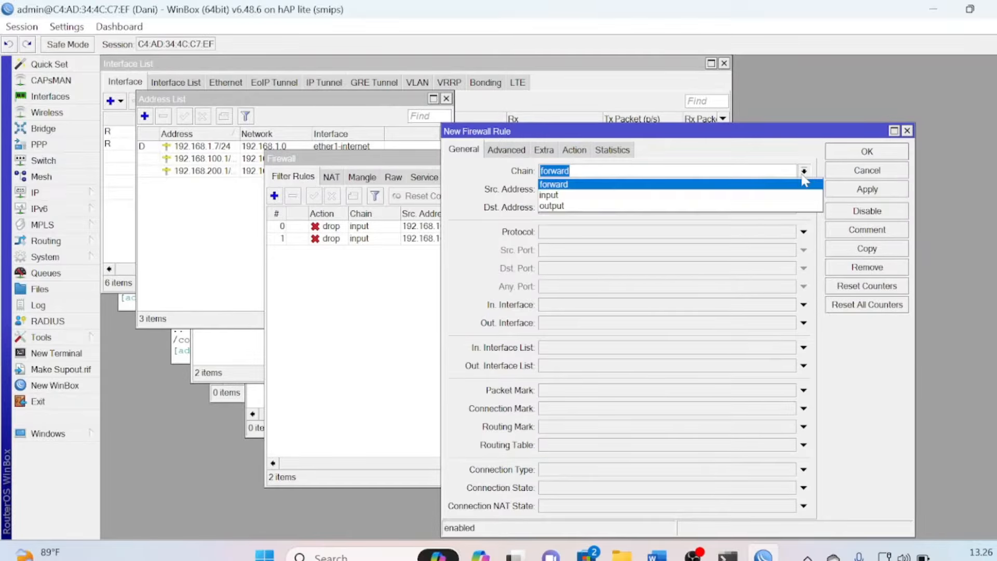
click(707, 195)
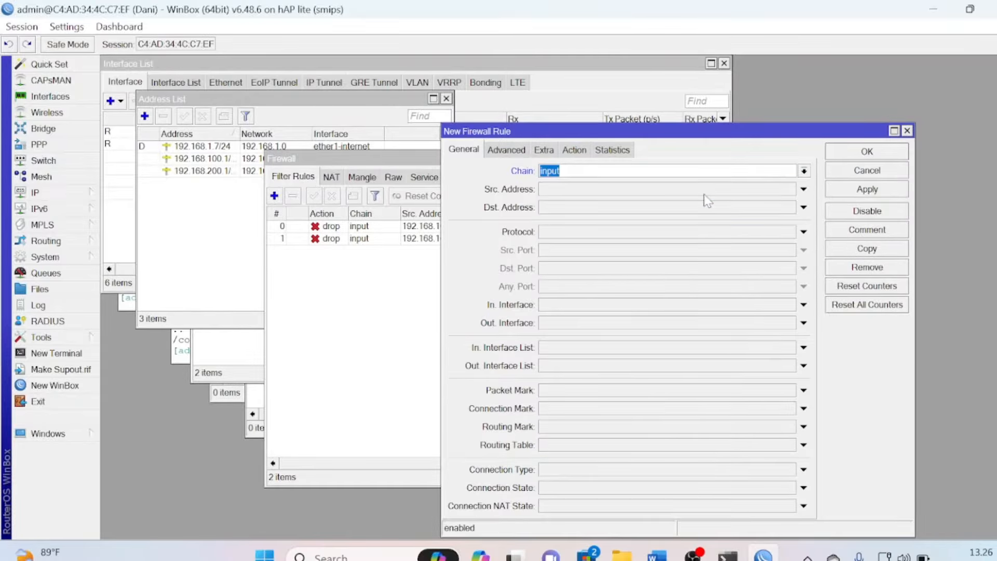
Set the rule's action to log with prefix 'Akses ke Router Disk', enable Log, and save
click(574, 151)
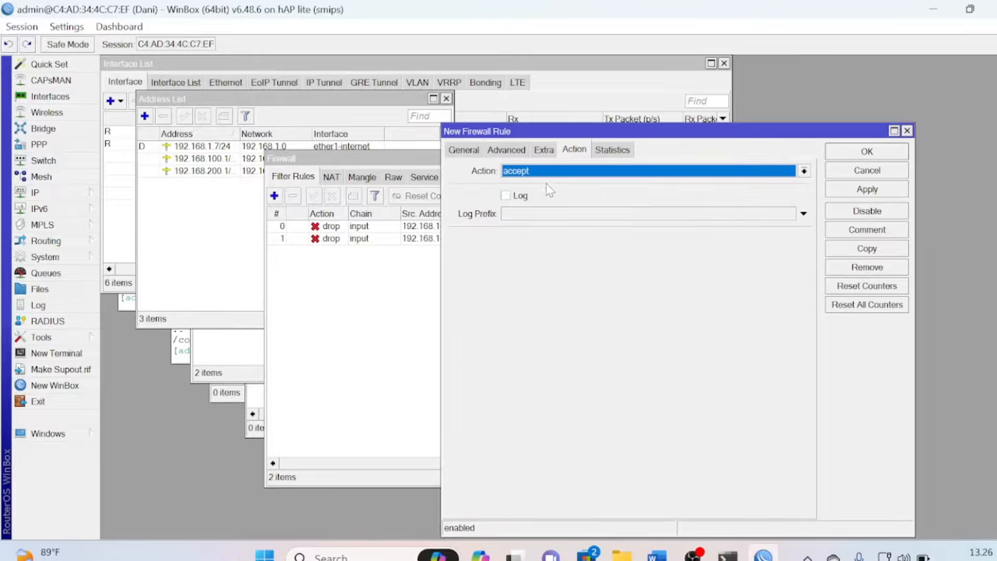
click(559, 174)
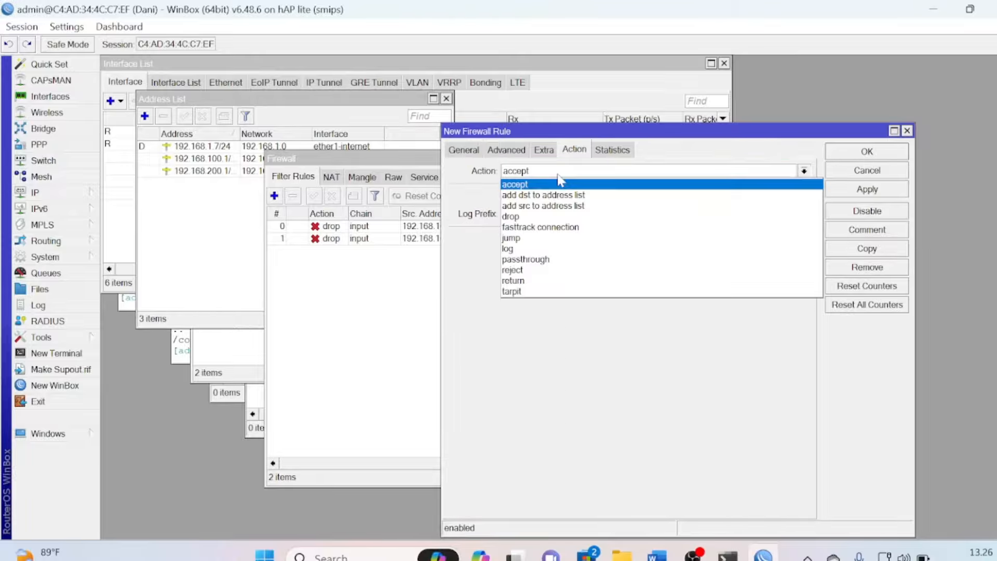
click(526, 250)
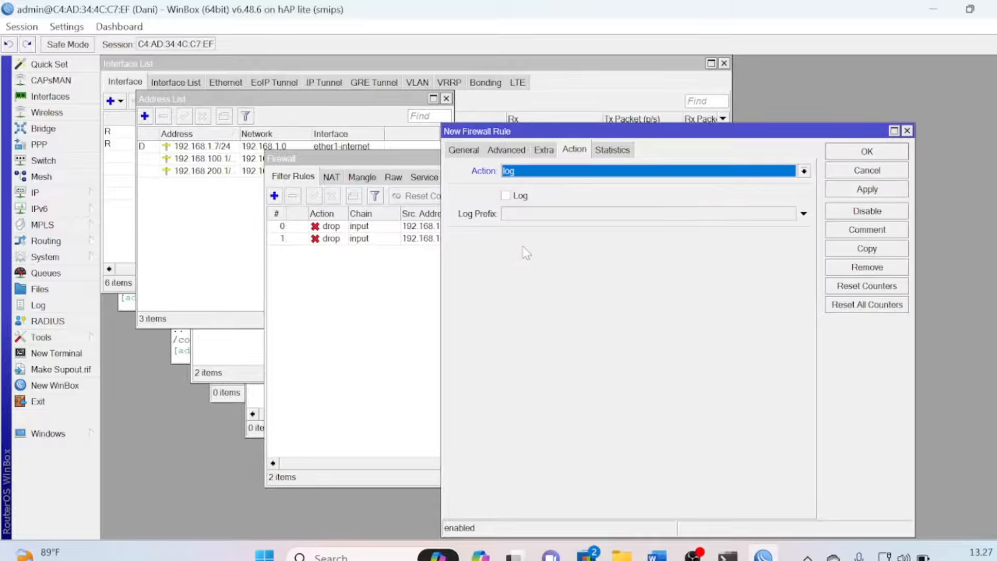
click(541, 217)
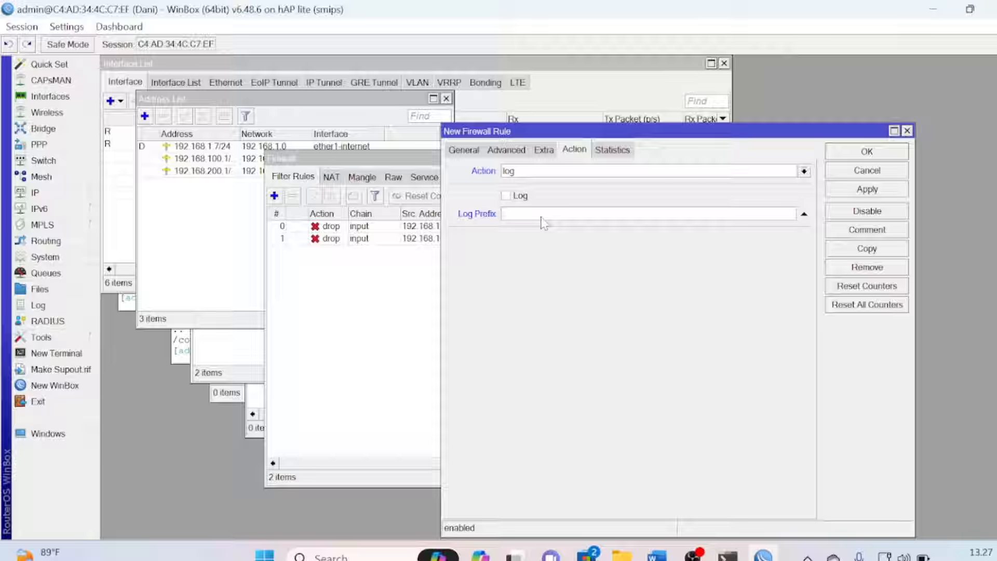
text(A)
text(ksos)
text( ke R)
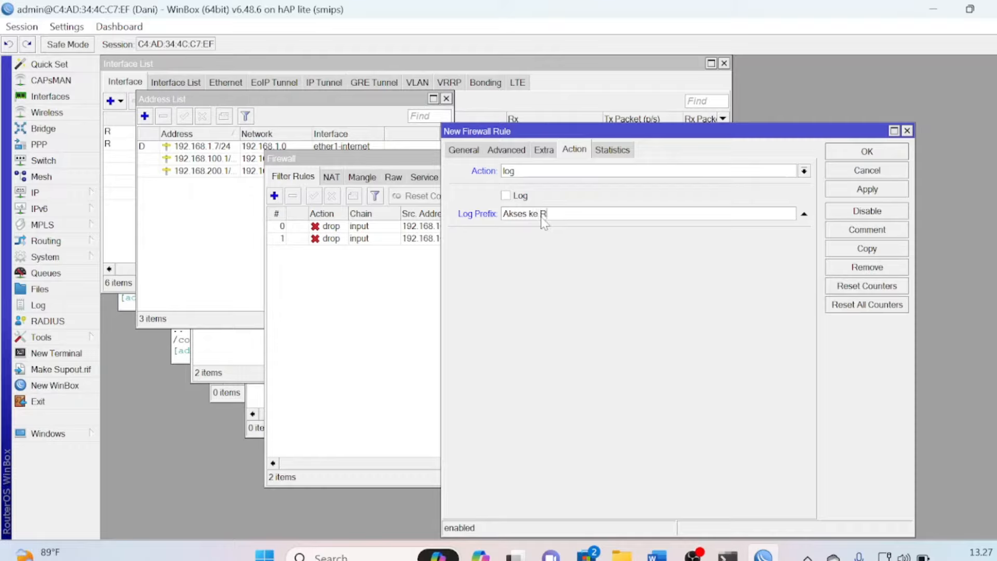
text(outer Disk)
click(506, 196)
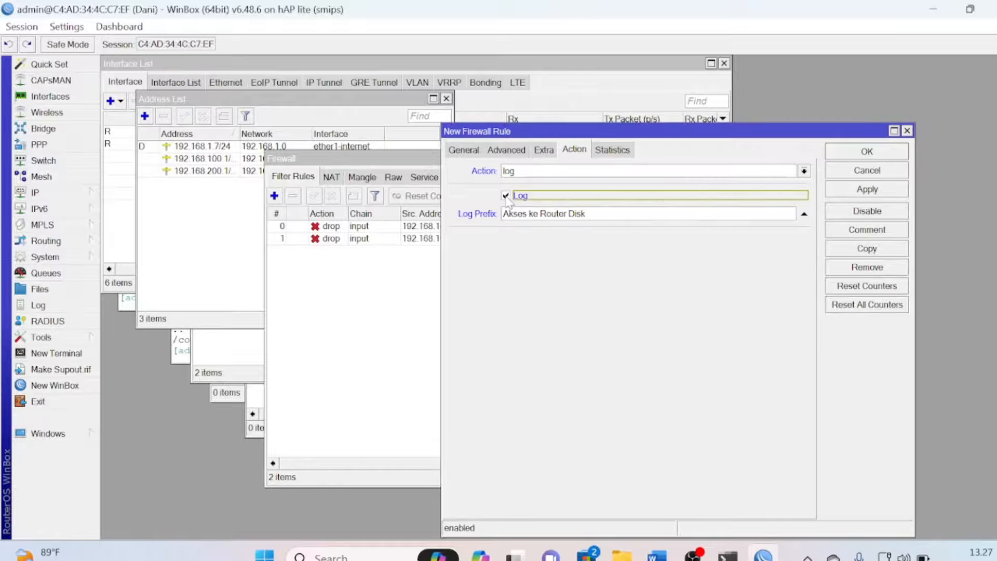
click(858, 191)
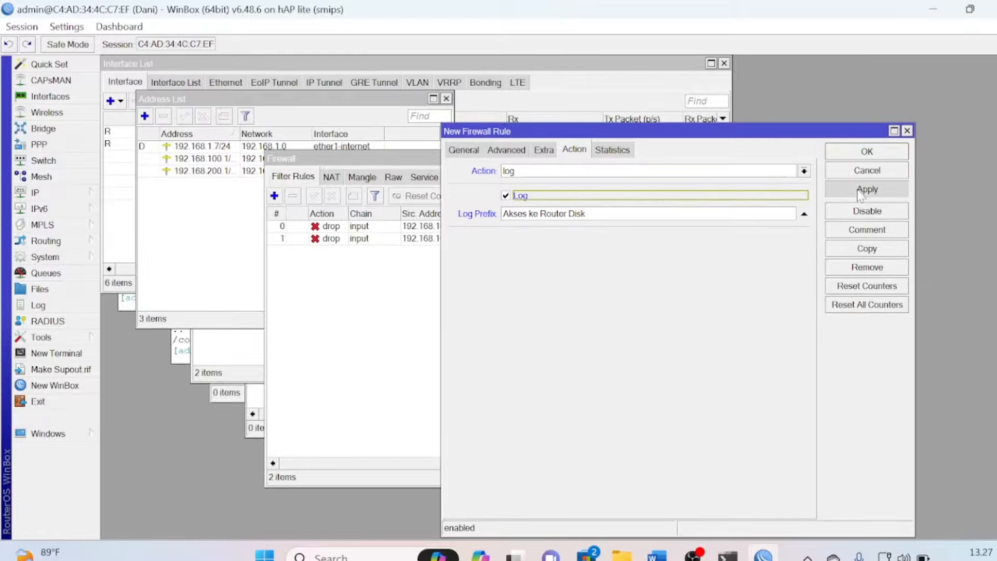
click(851, 151)
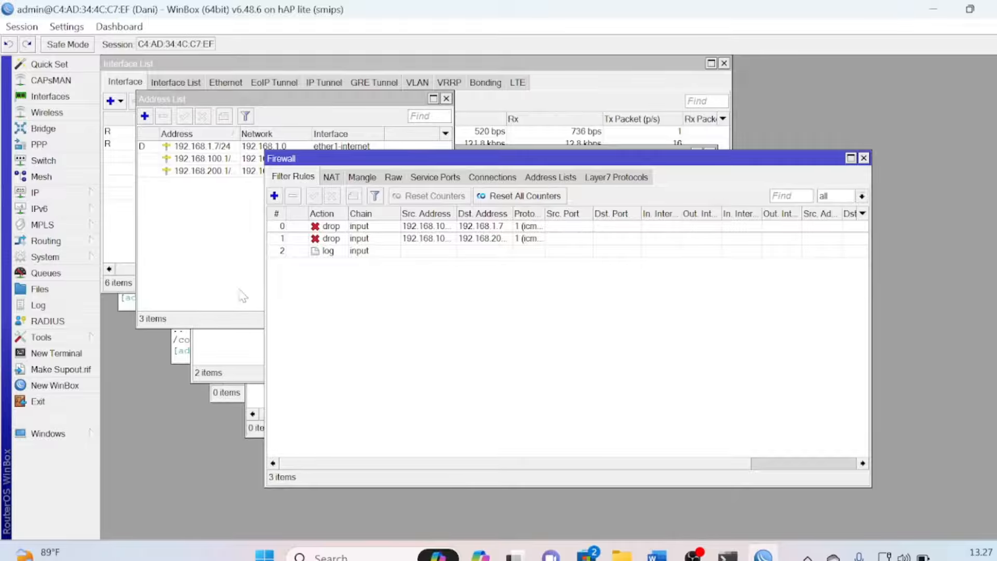
In System > Logging, set the critical and error logging rules to action disk
click(70, 307)
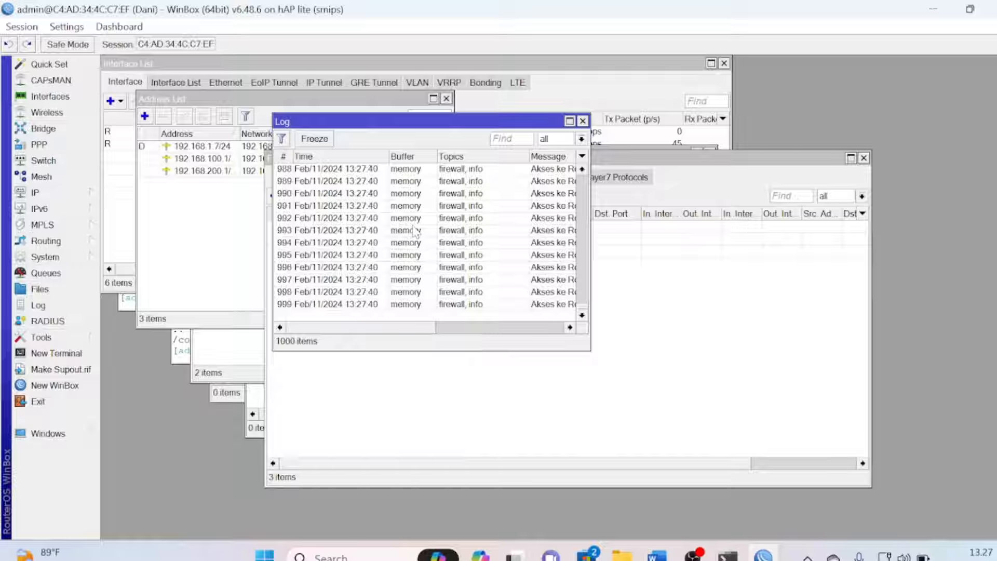
click(76, 257)
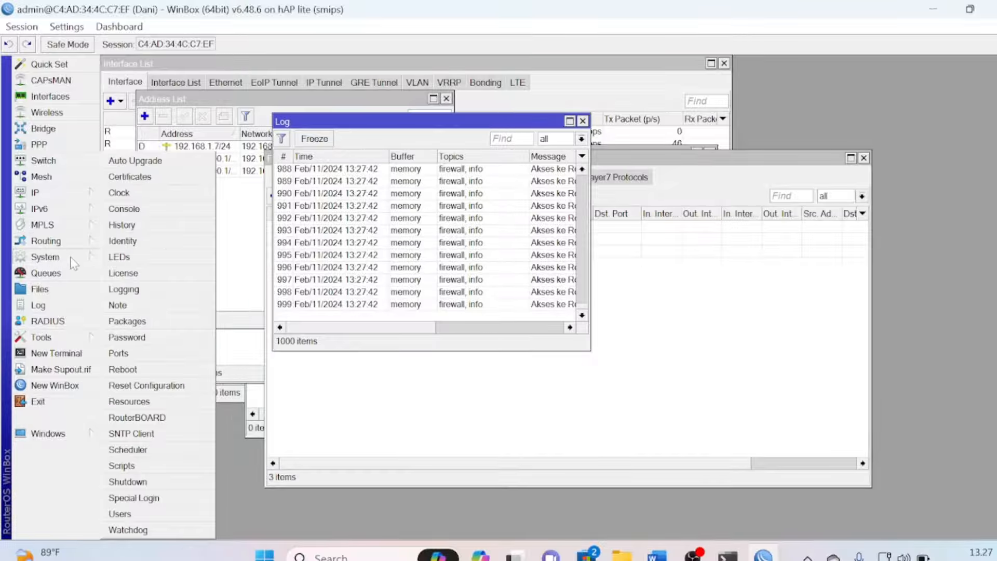
click(124, 289)
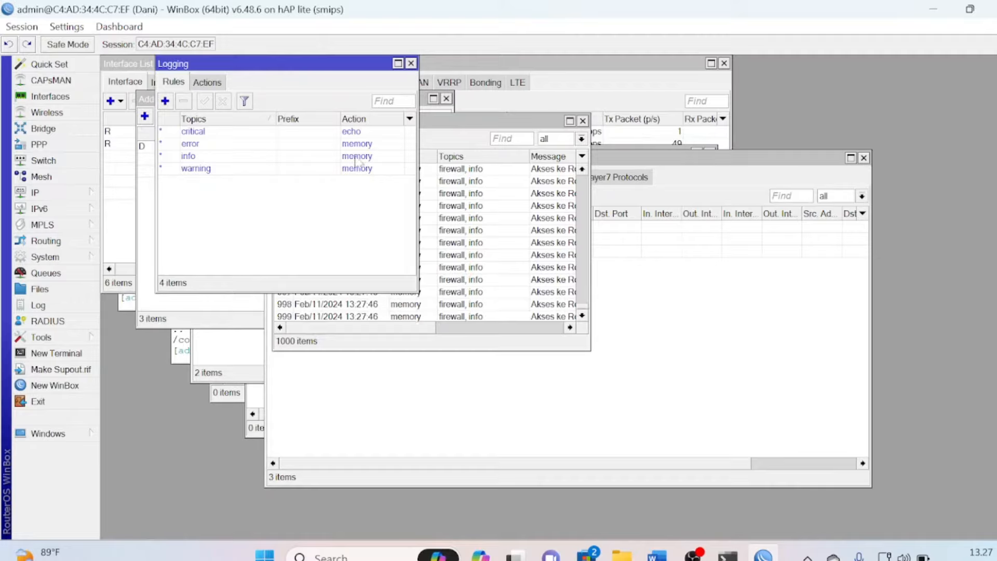
double_click(365, 133)
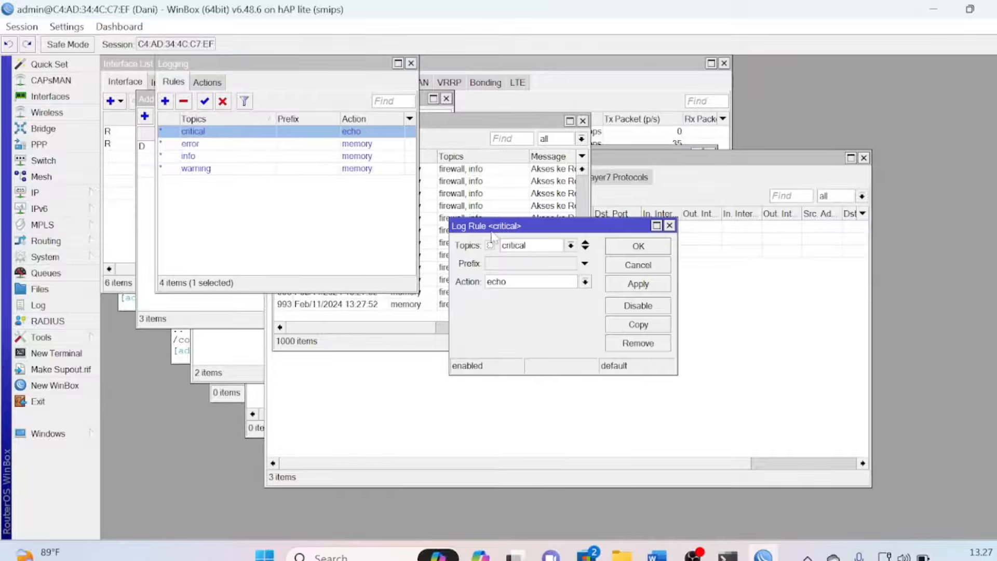
click(544, 286)
click(514, 294)
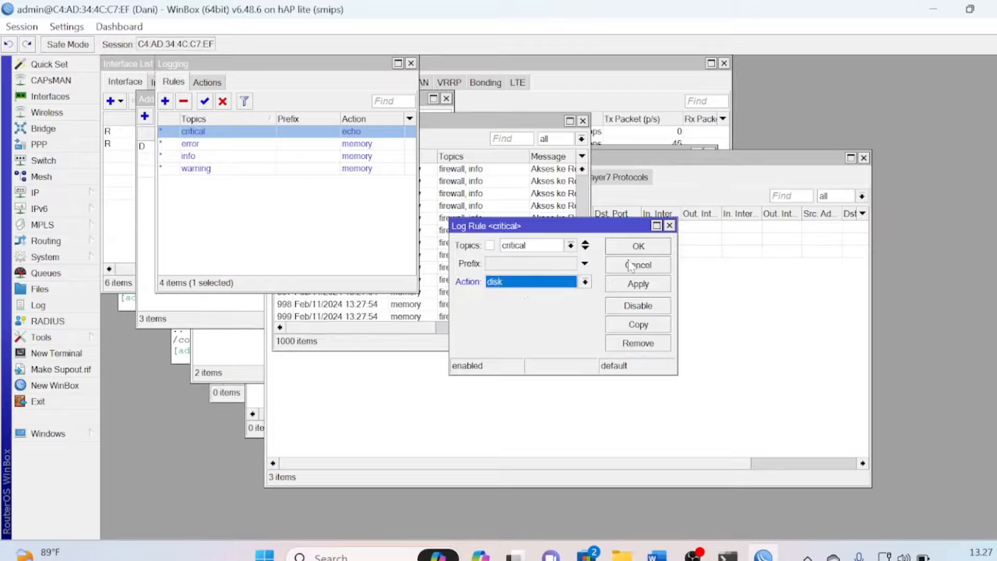
click(638, 246)
double_click(366, 144)
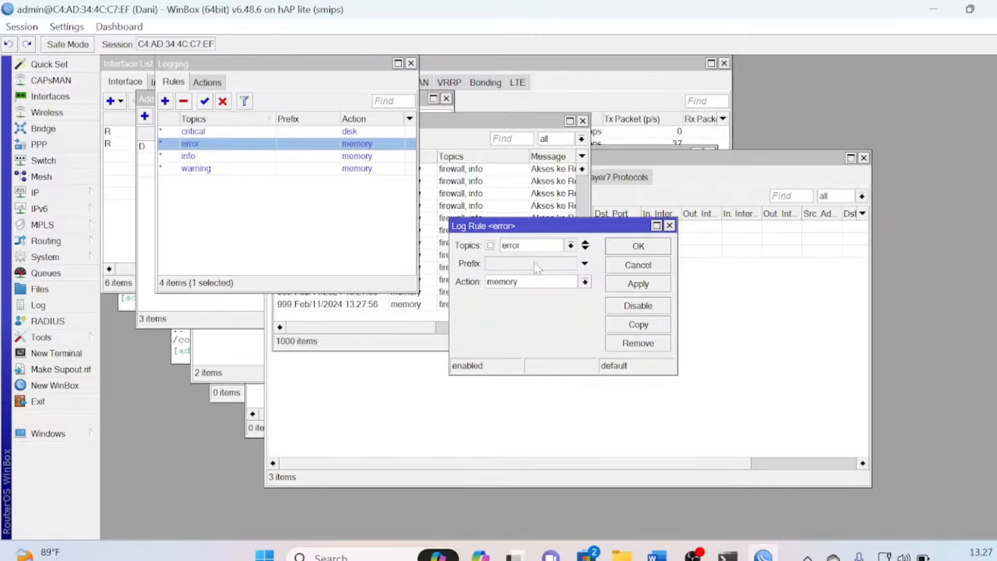
click(574, 285)
click(515, 295)
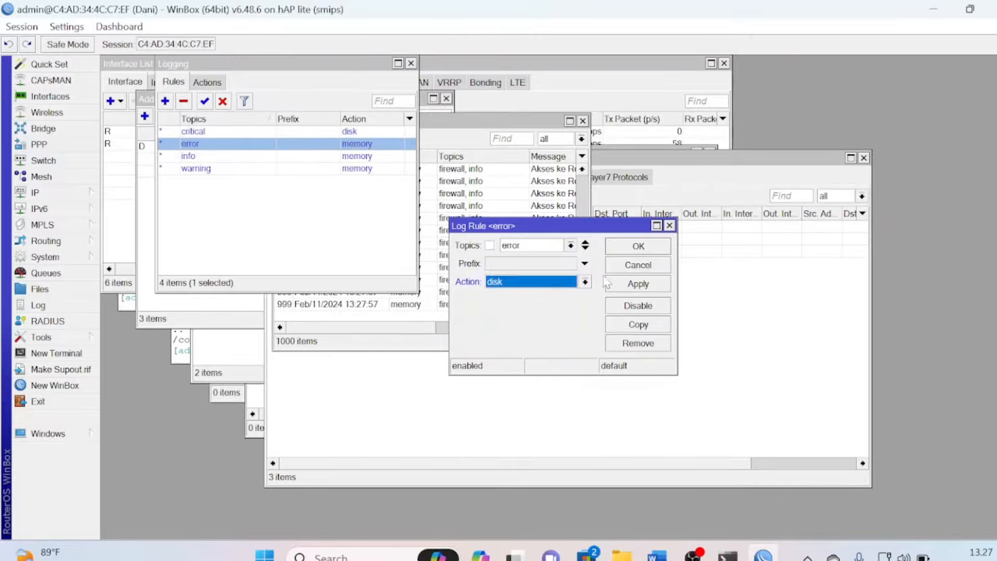
click(638, 246)
Set the info and warning logging rules to action disk as well
double_click(373, 156)
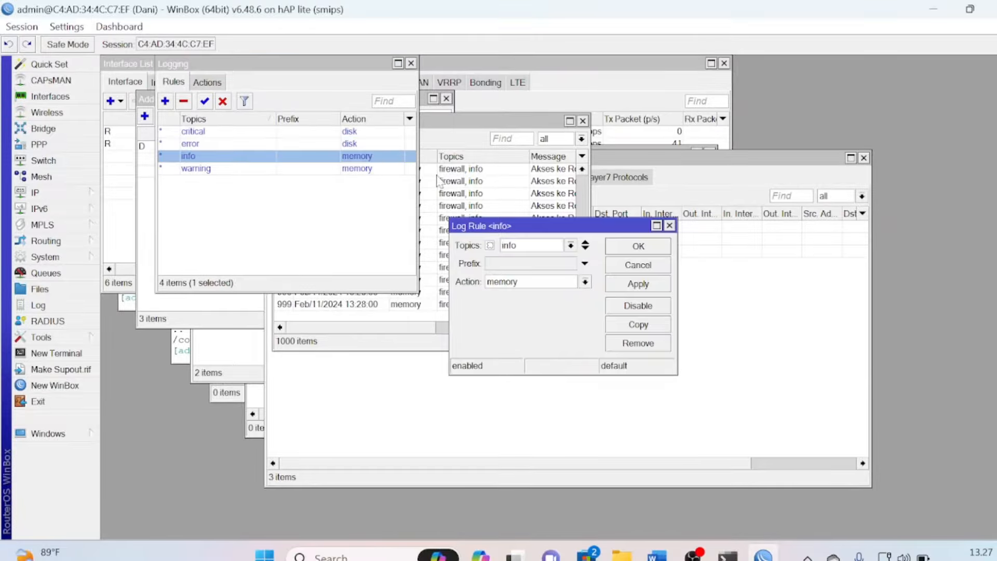
click(560, 283)
click(529, 295)
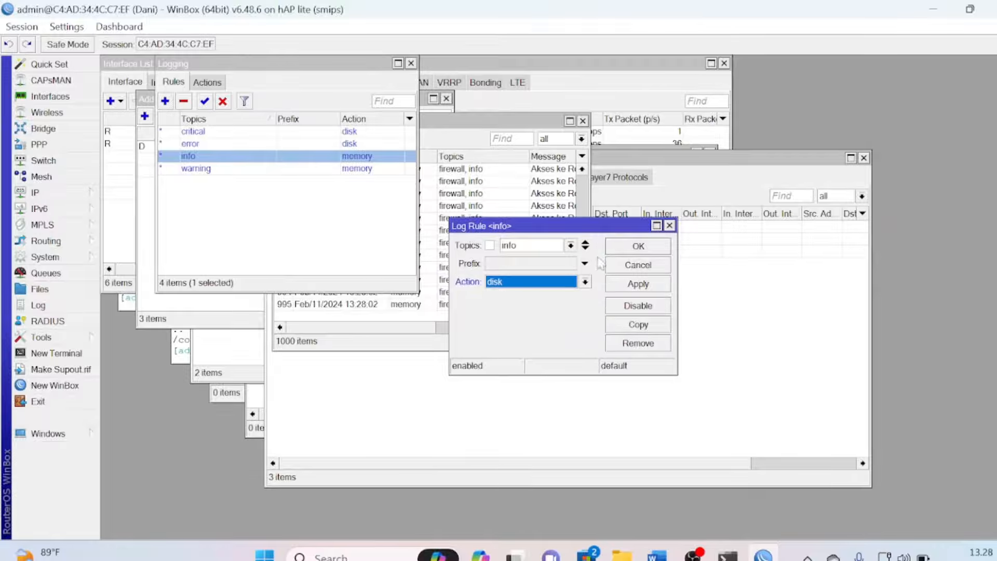
click(613, 248)
double_click(364, 171)
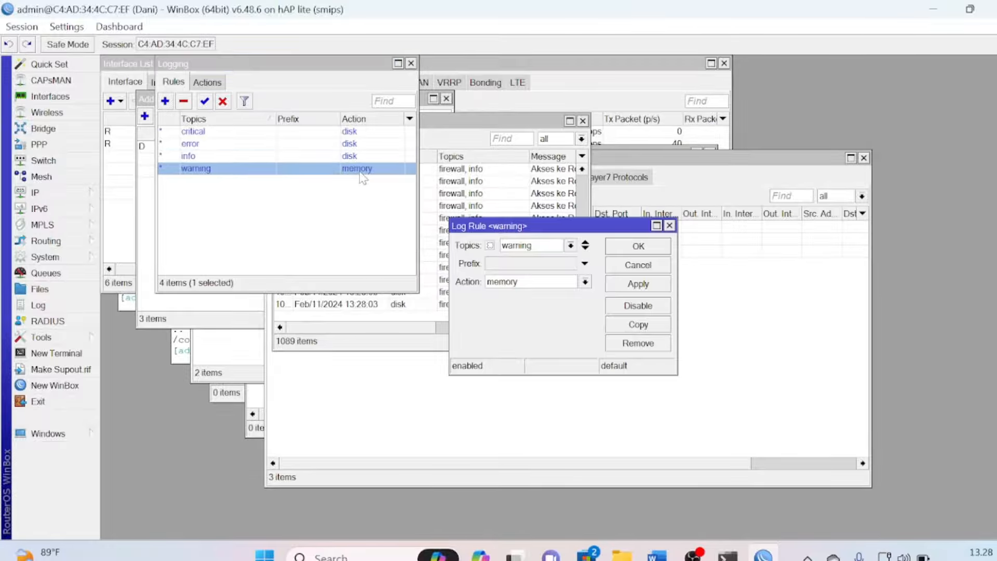
click(565, 283)
click(555, 295)
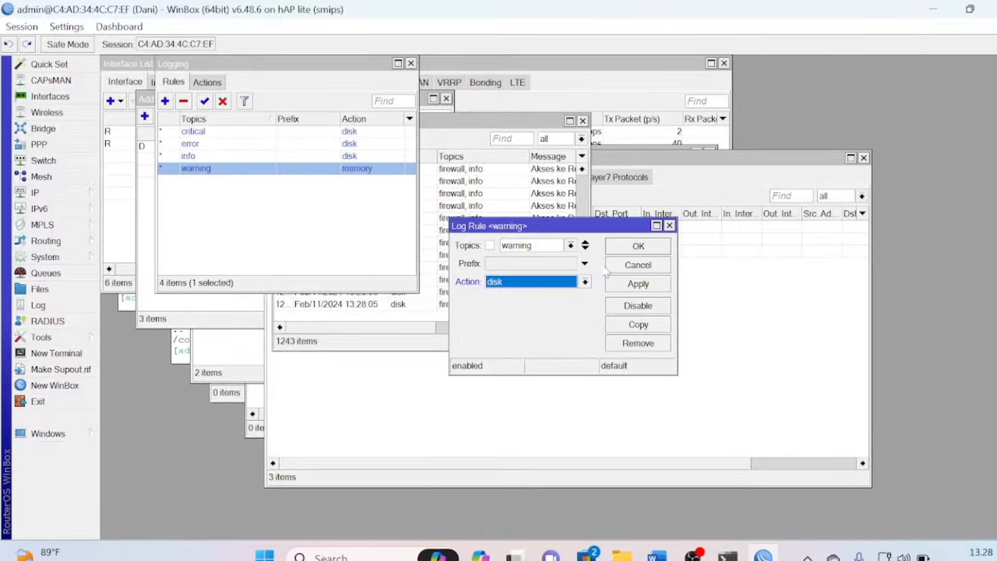
click(627, 252)
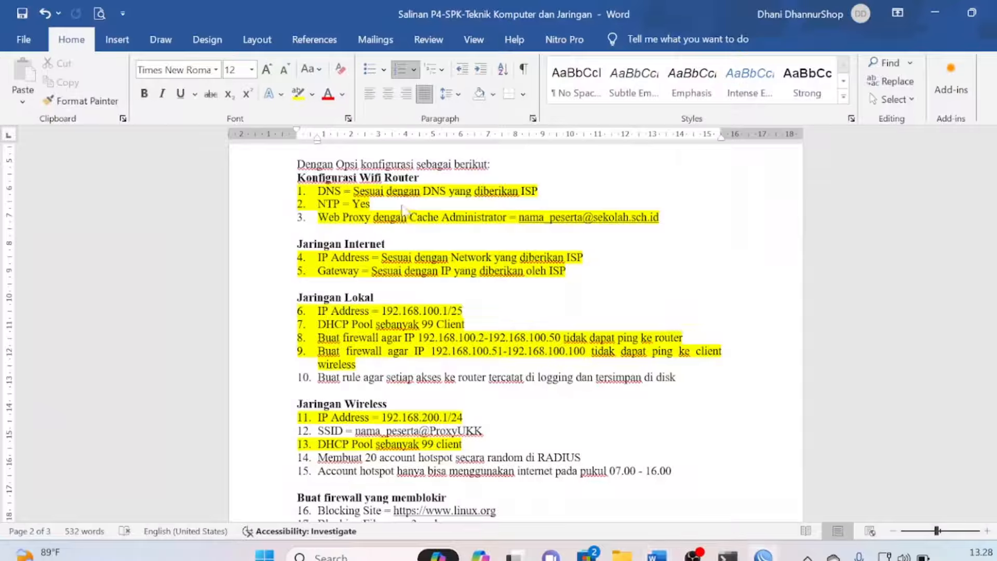
Highlight task item 10 in yellow in the Word task sheet
key(alt+Tab)
drag(318, 377, 302, 390)
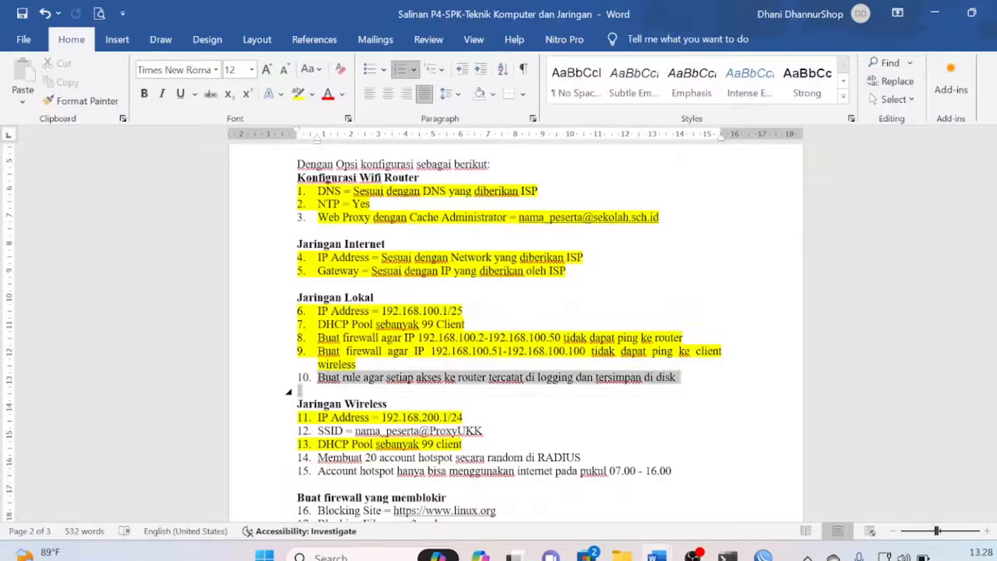
click(296, 95)
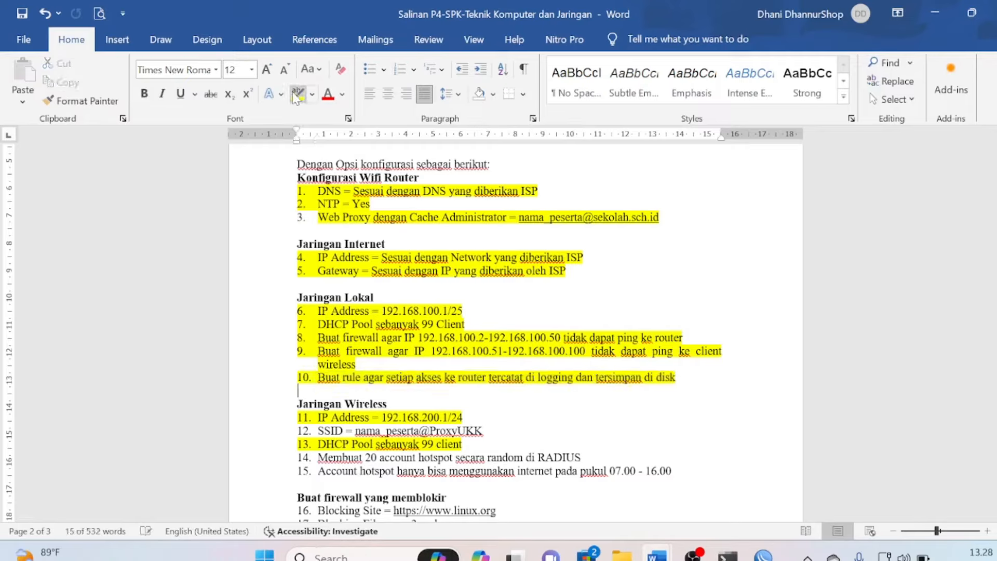
Select item 12's SSID requirement line, then return to WinBox
click(406, 351)
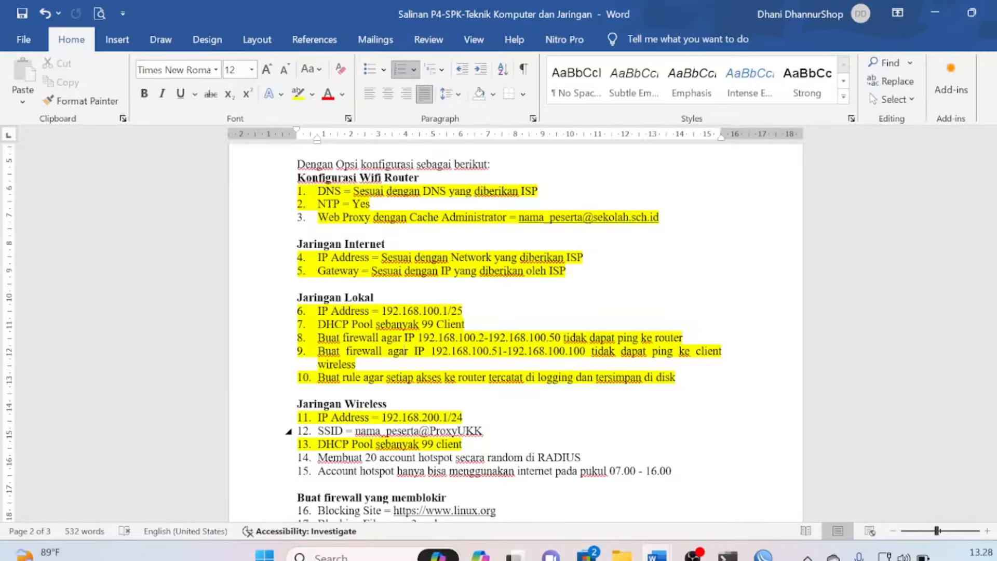
drag(318, 430, 419, 430)
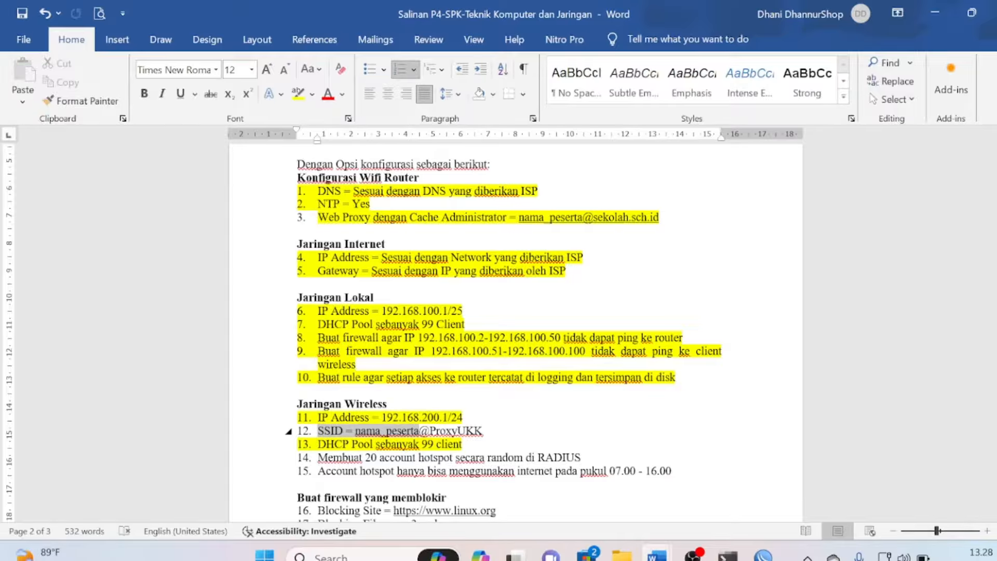
key(alt+Tab)
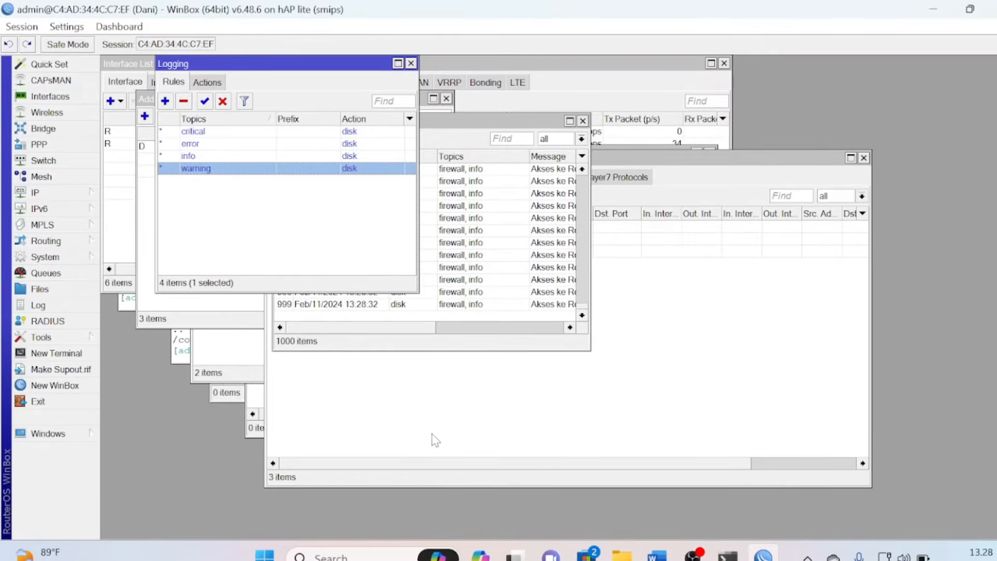
Set wlan1-wireless to mode ap bridge on band 2GHz-B/G/N
click(42, 114)
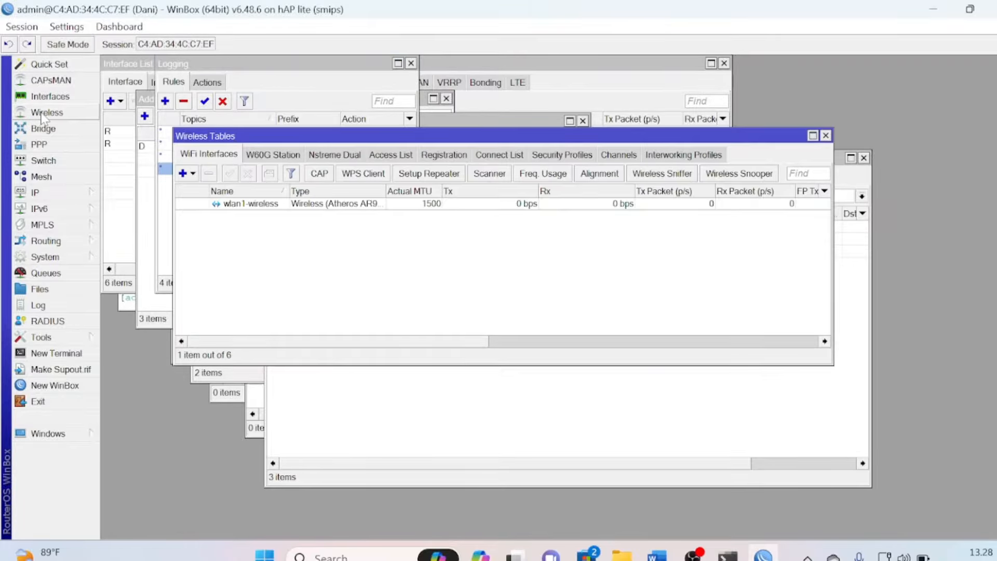
double_click(252, 203)
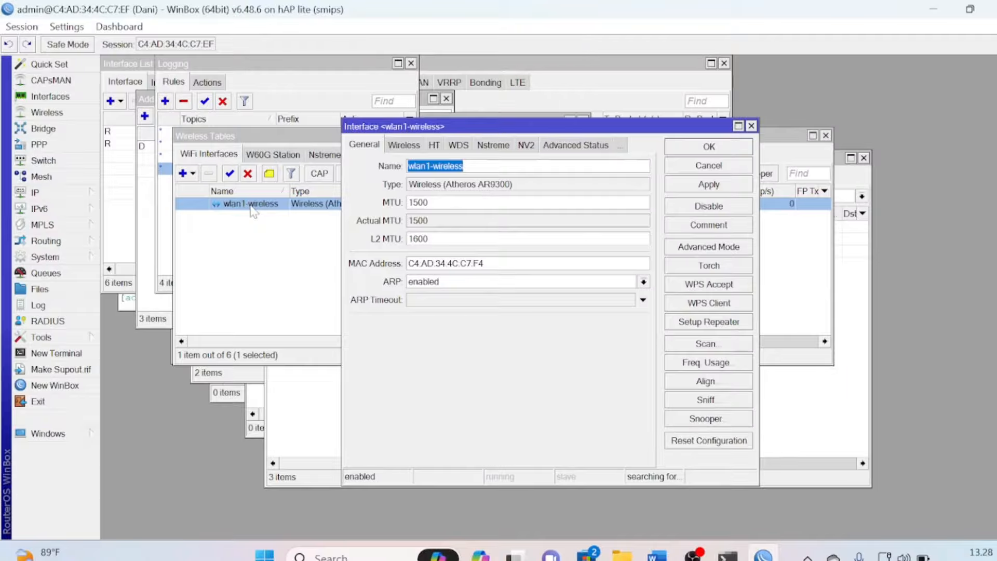
click(399, 148)
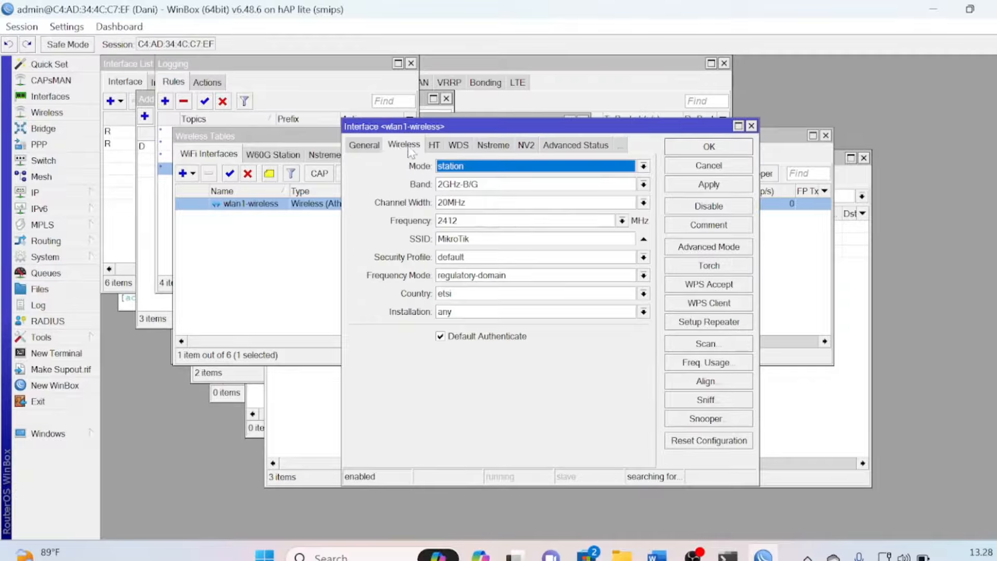
click(488, 166)
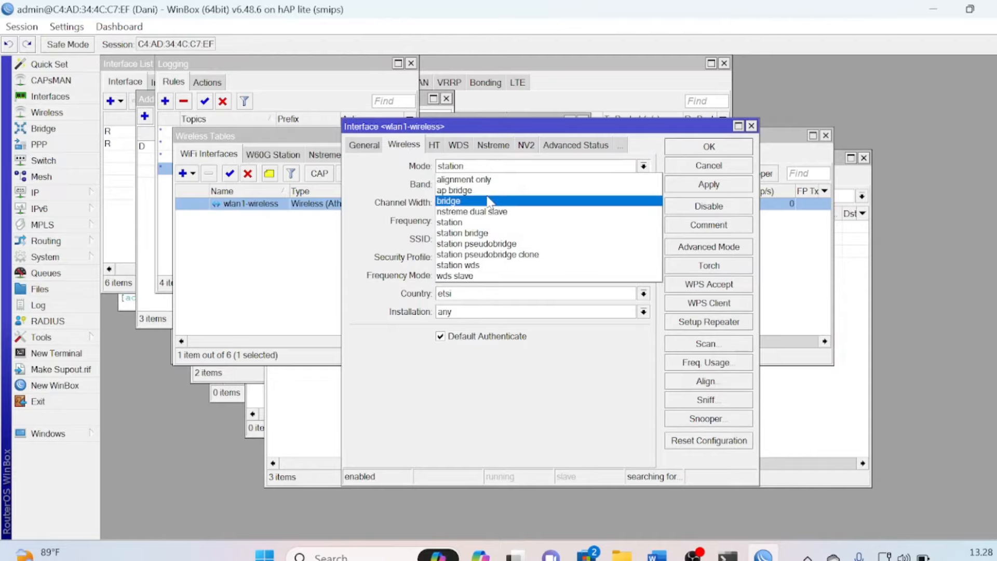
click(490, 190)
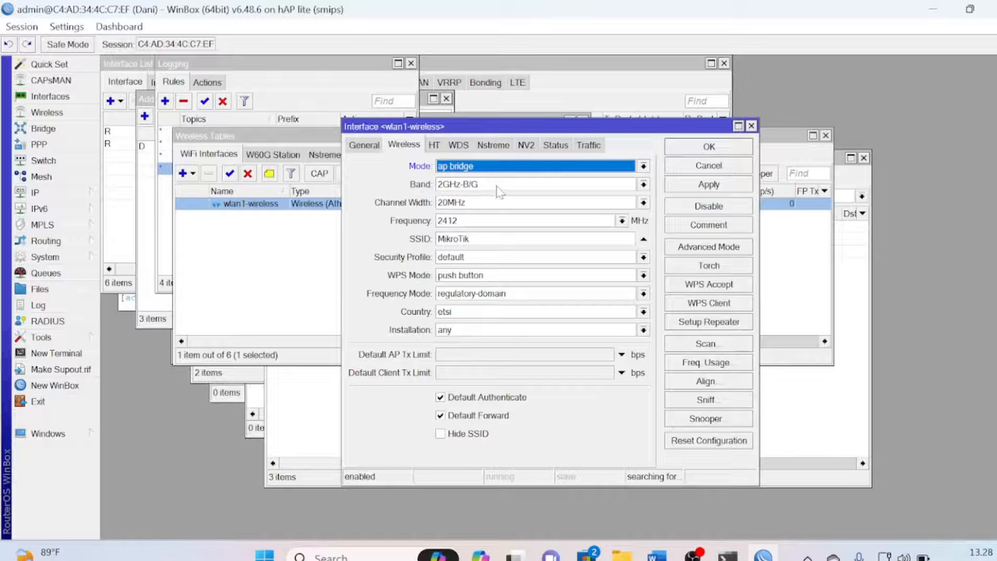
click(497, 185)
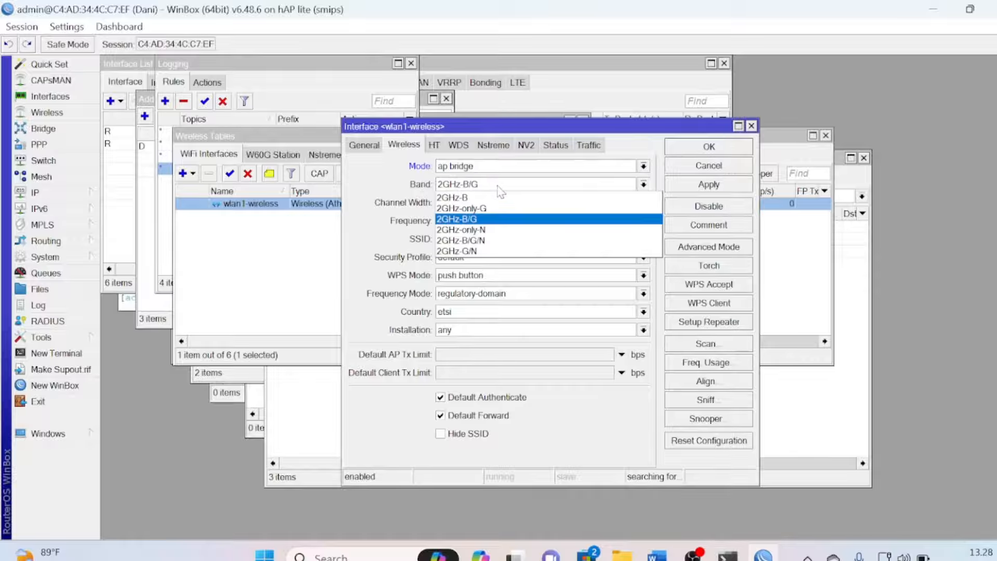
click(492, 241)
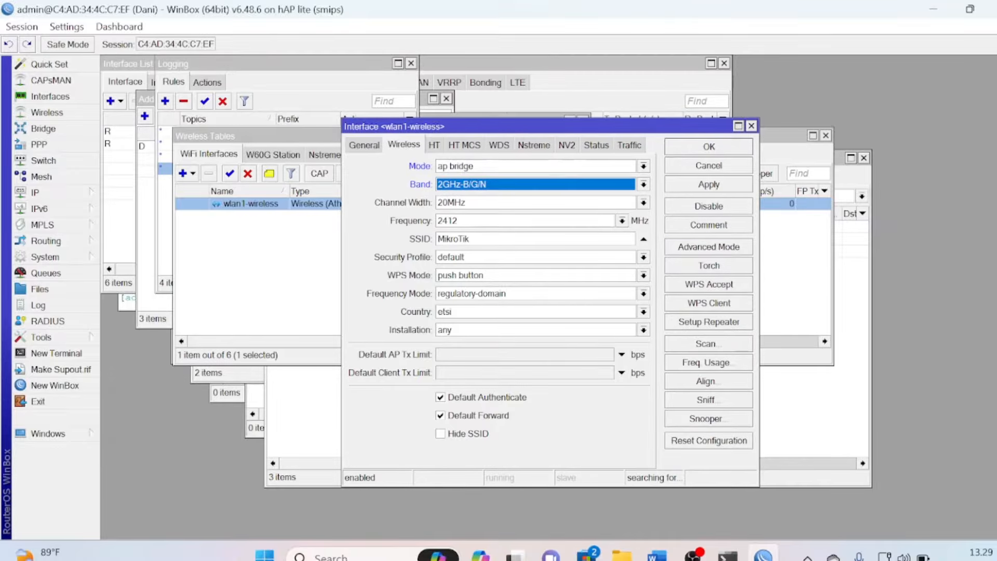
click(470, 239)
key(BackSpace)
key(BackSpace)
key(BackSpace)
key(BackSpace)
key(BackSpace)
key(BackSpace)
key(BackSpace)
key(BackSpace)
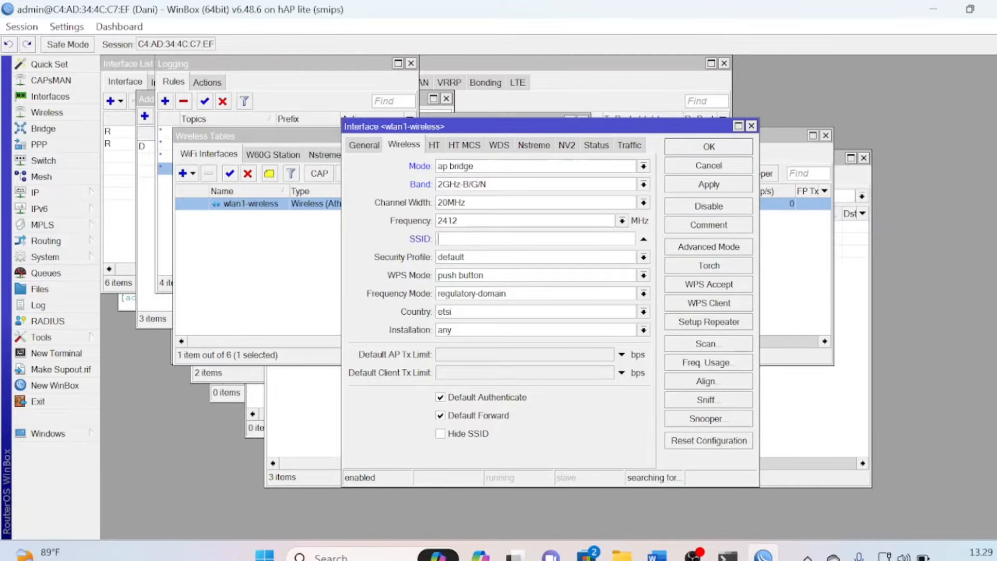
key(BackSpace)
text(Dani@ProxyUKK)
click(697, 150)
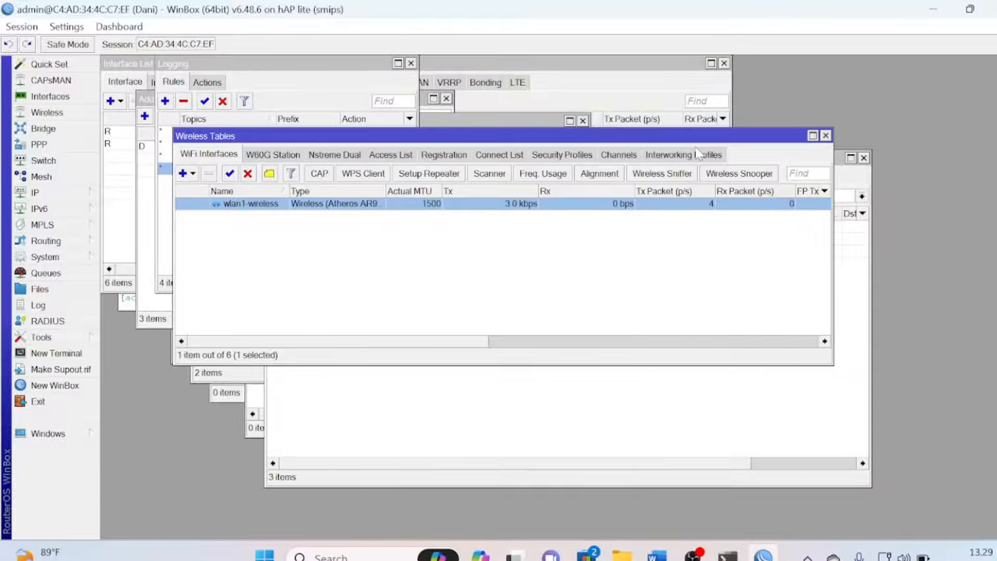
key(alt+Tab)
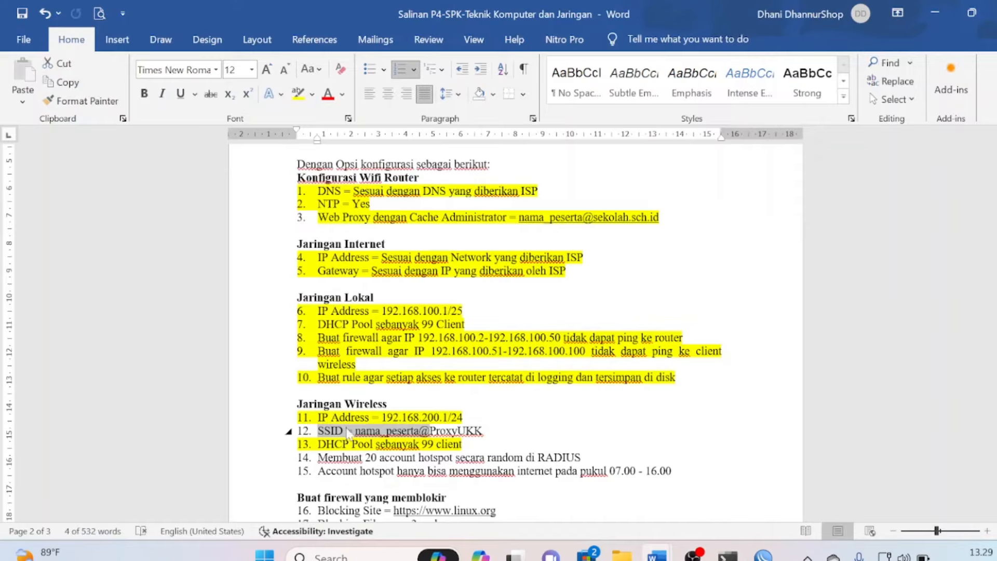
Highlight item 12's SSID requirement in yellow, then return to WinBox
click(318, 431)
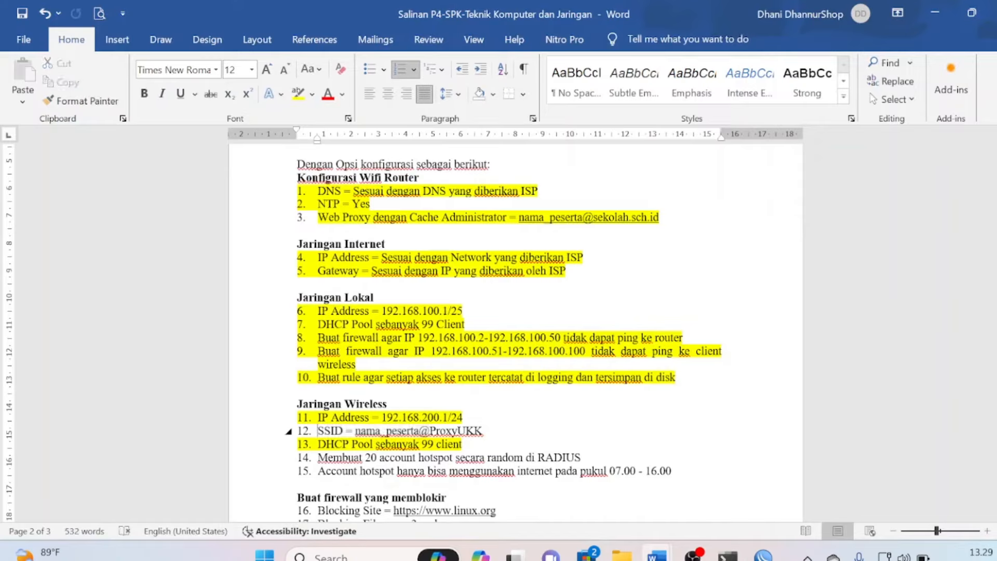
drag(318, 431, 486, 431)
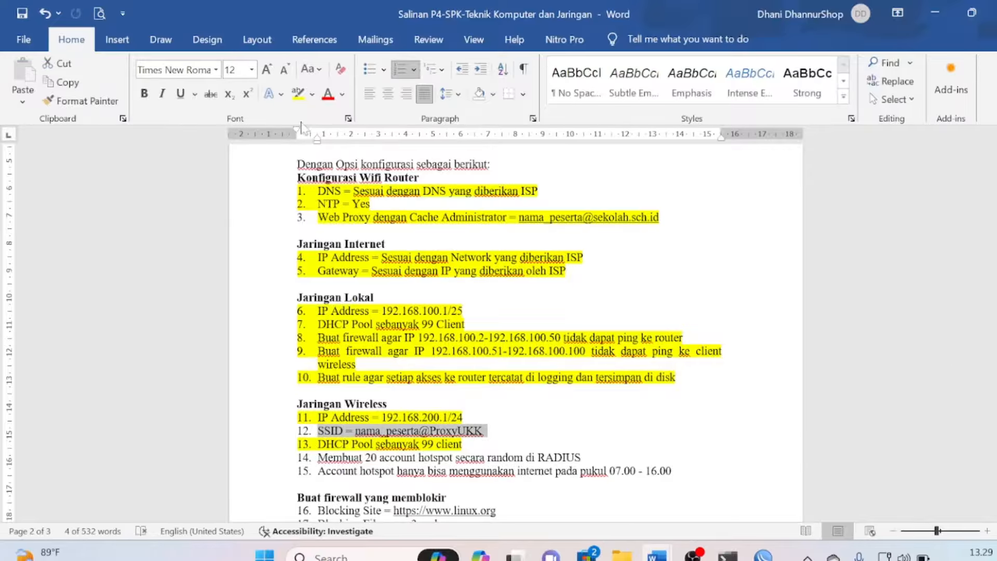
click(297, 98)
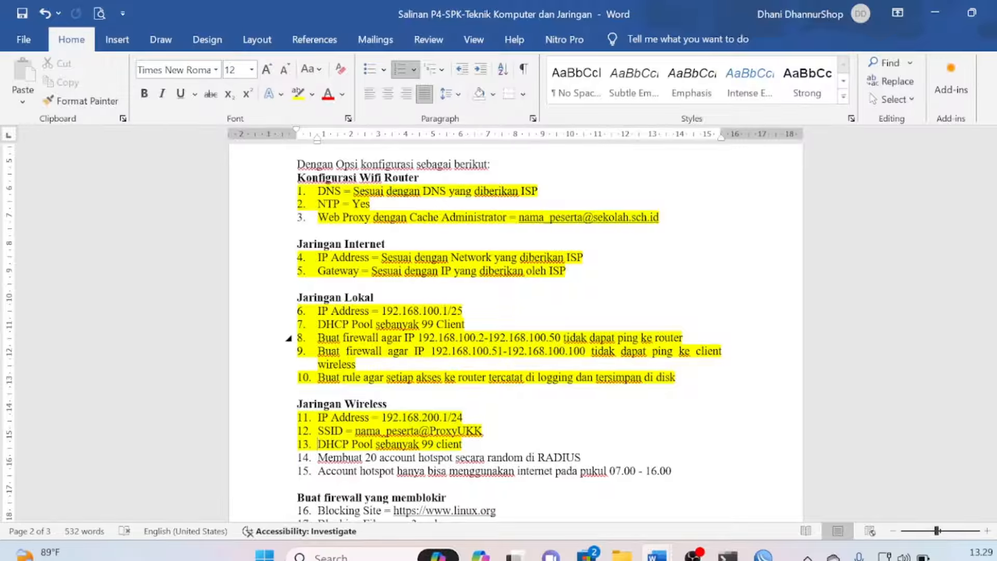
key(alt+Tab)
Open Command Prompt and ping 192.168.200.1
key(super+r)
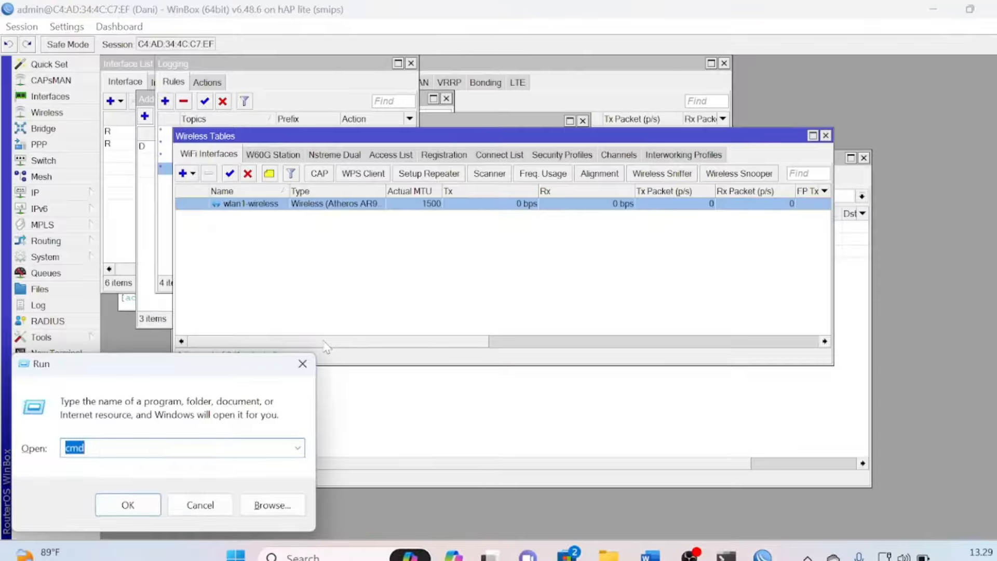
key(Return)
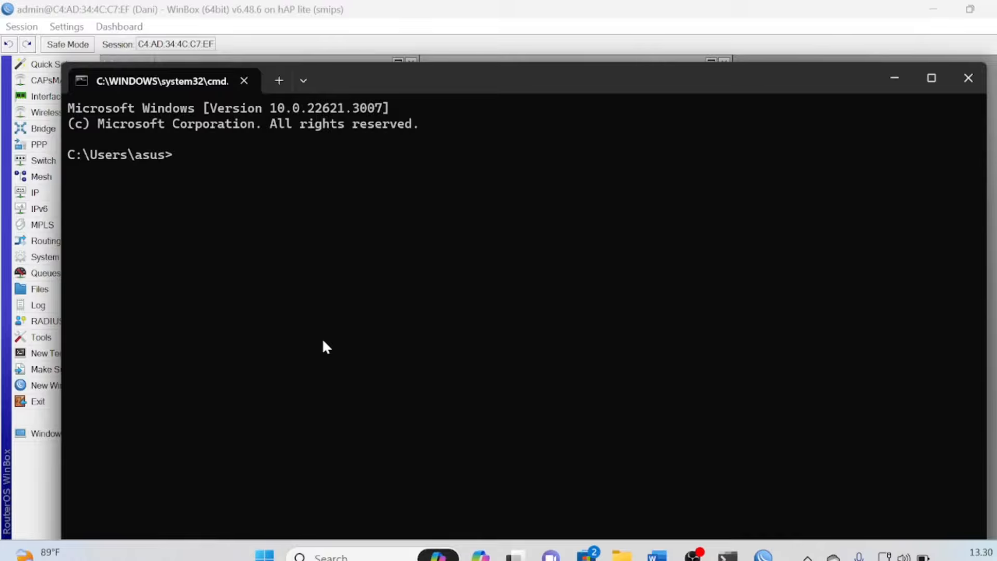
text(ping)
text(192.168.200)
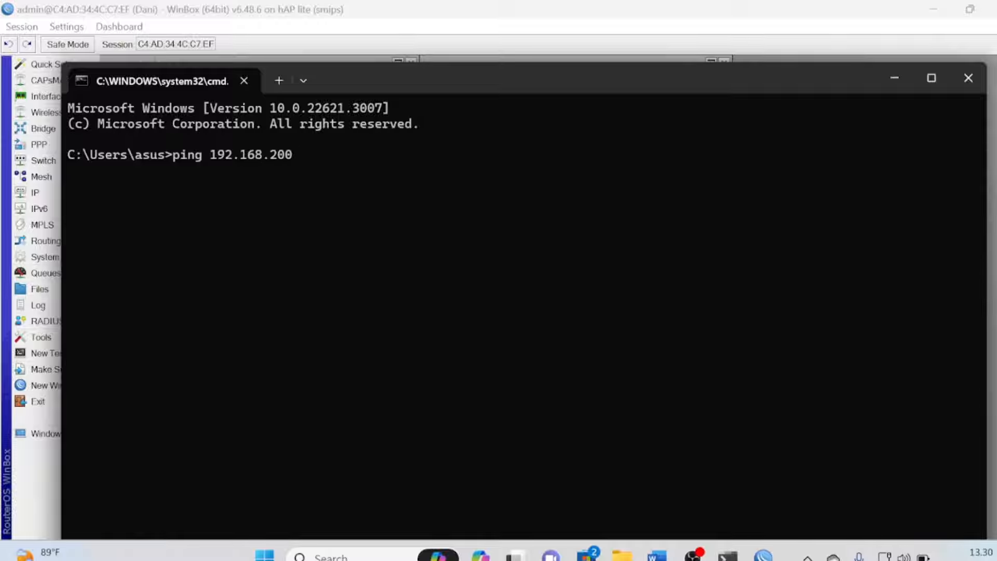
text(.1)
key(Return)
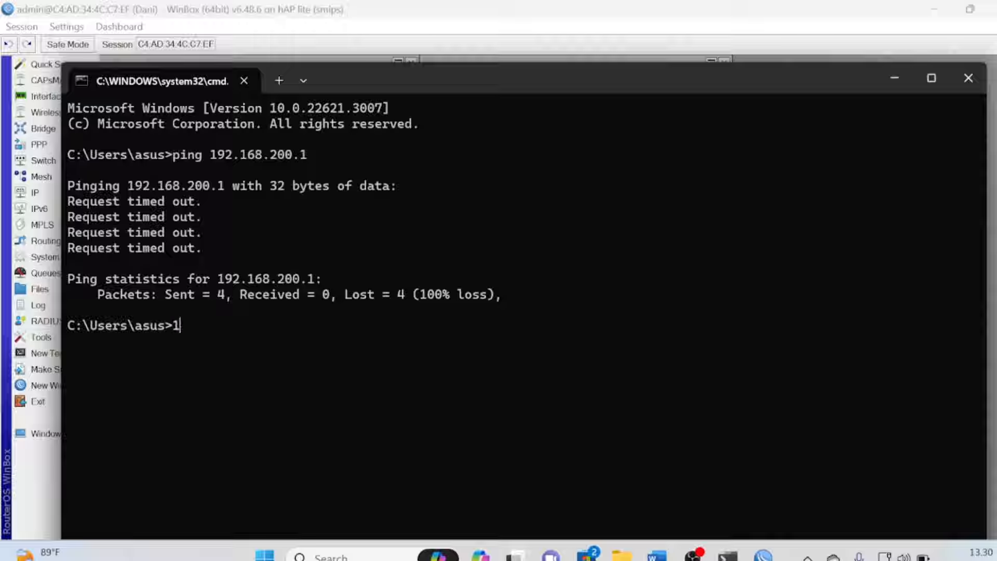
Ping 192.168.1.7 and google.com, then close the console
text(ping 192.168.1.)
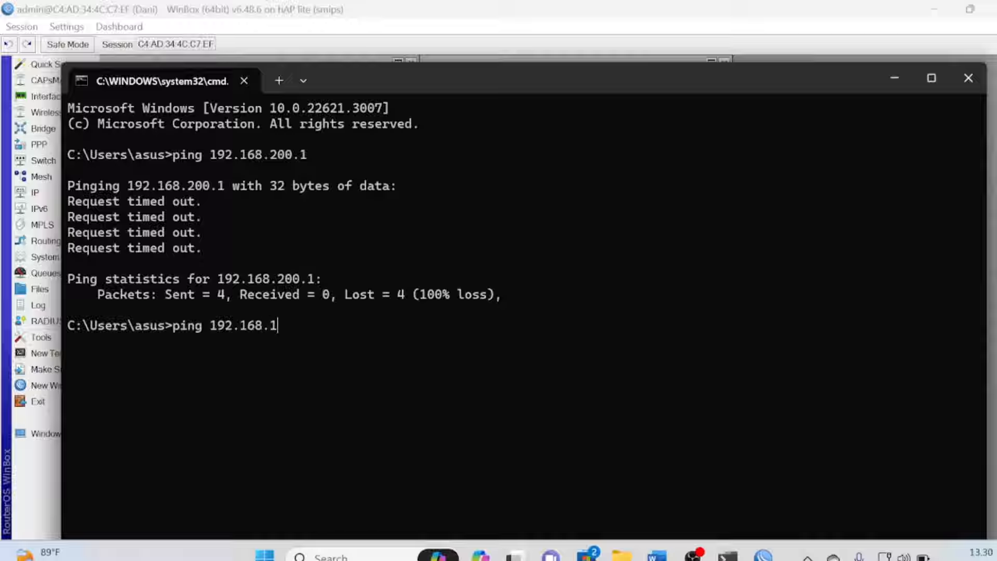
text(7)
key(Return)
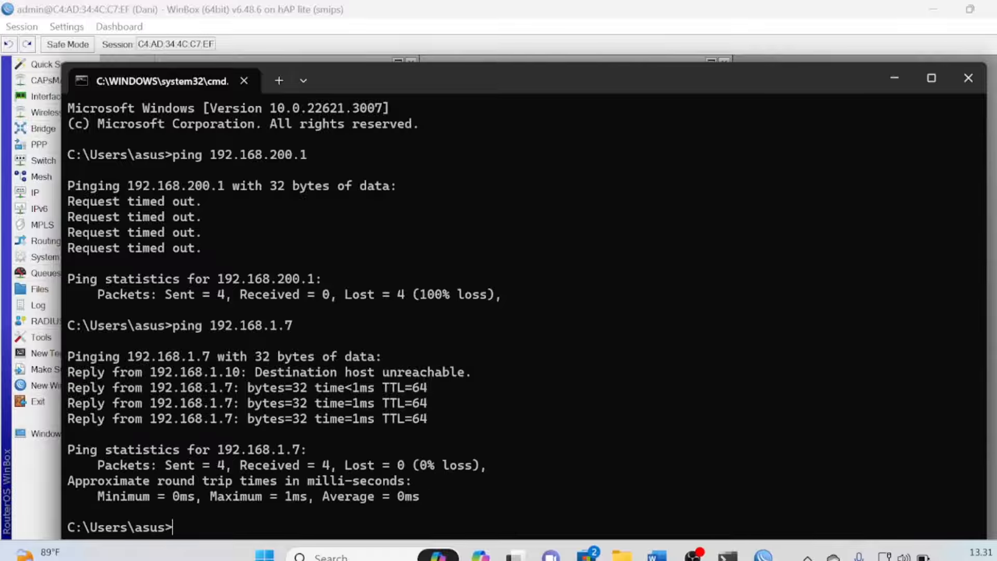
text(ping goo)
text(gl)
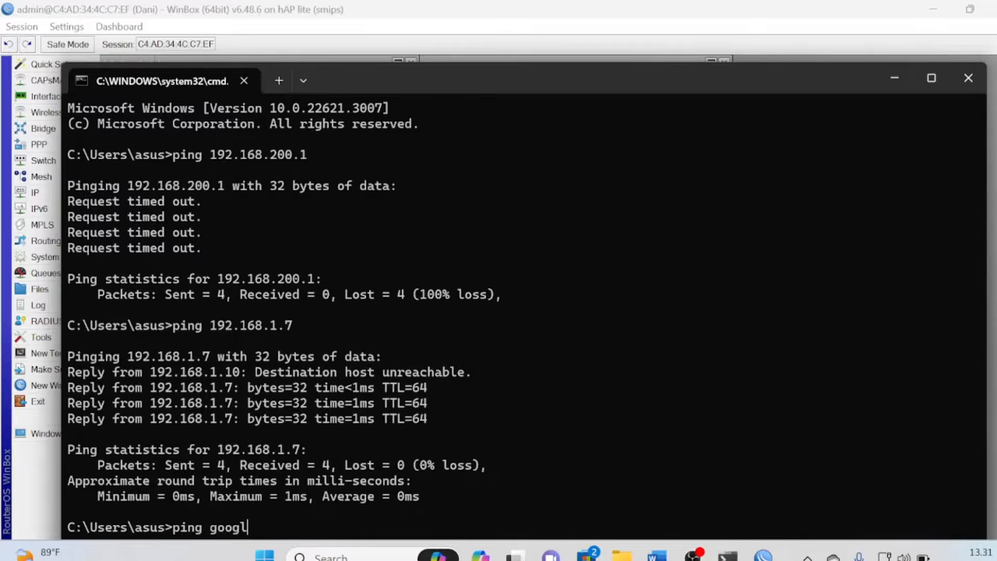
text(e.com)
key(Return)
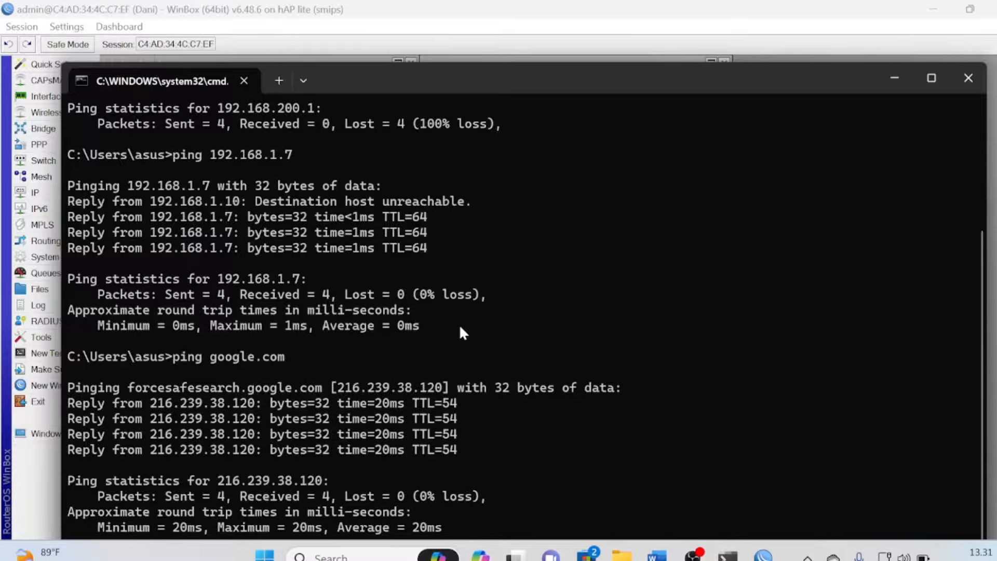
key(alt+Tab)
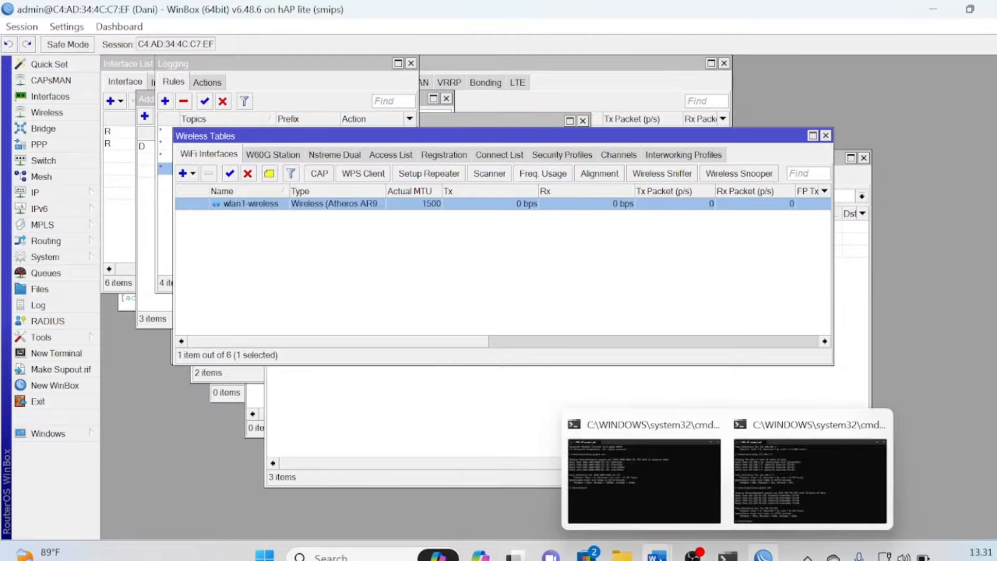
Open Control Panel's Network Connections list via Network and Sharing Center
mouse_move(657, 554)
click(571, 499)
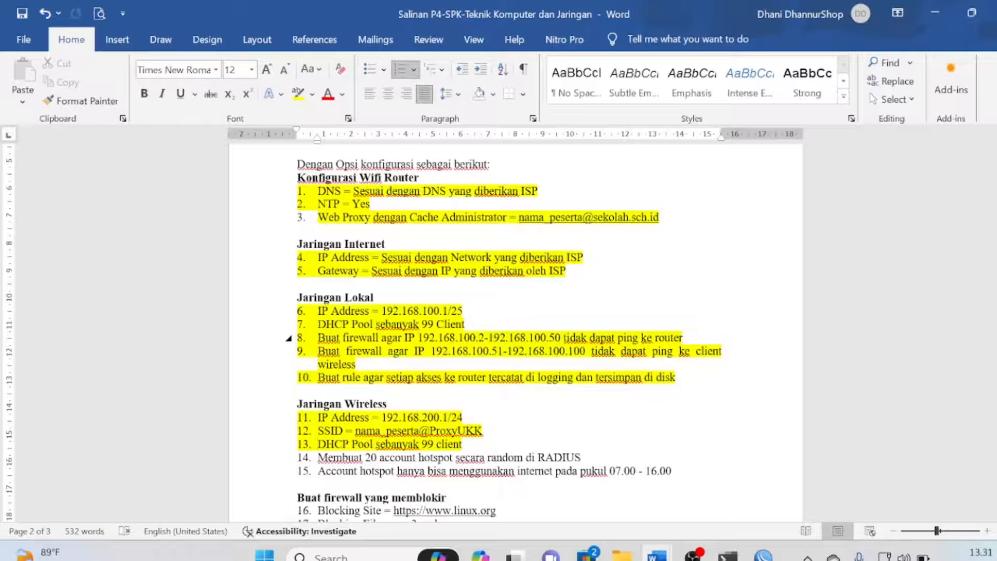
key(super)
text(contr)
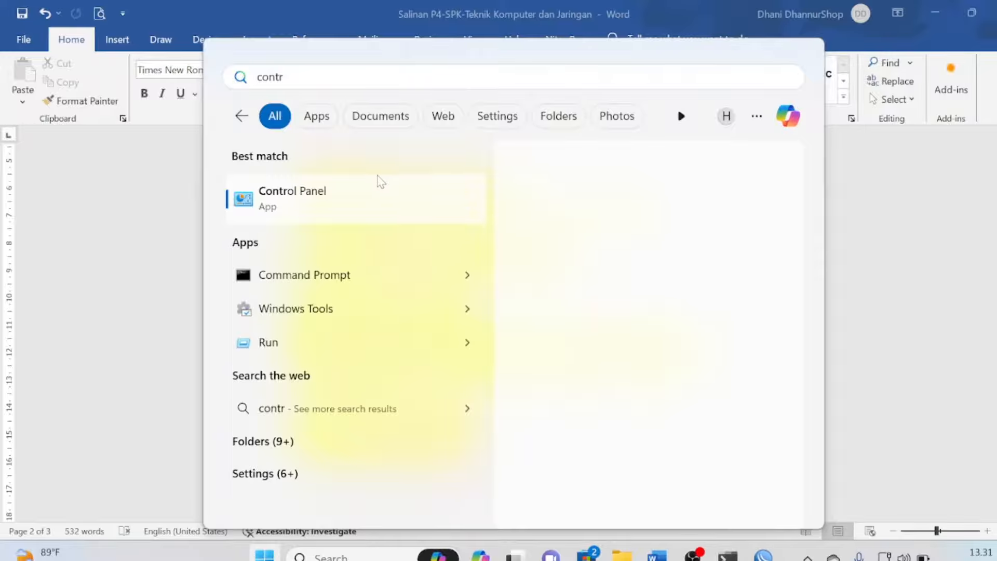
click(357, 197)
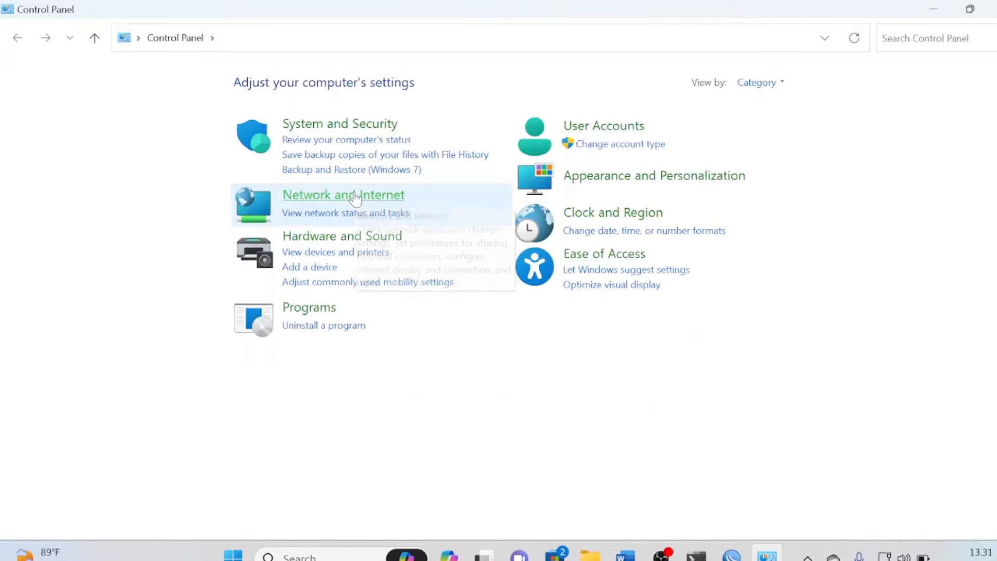
click(357, 197)
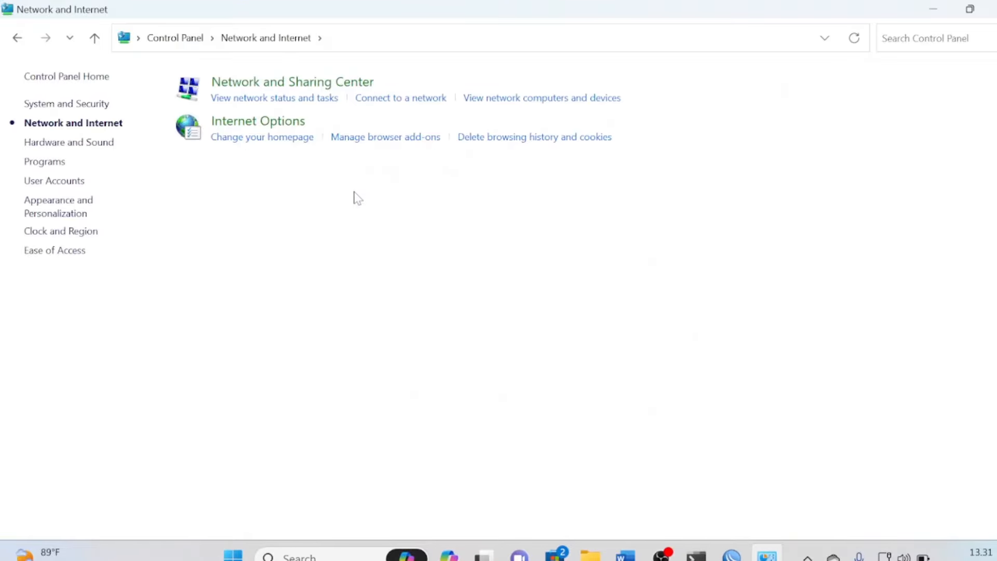
click(261, 83)
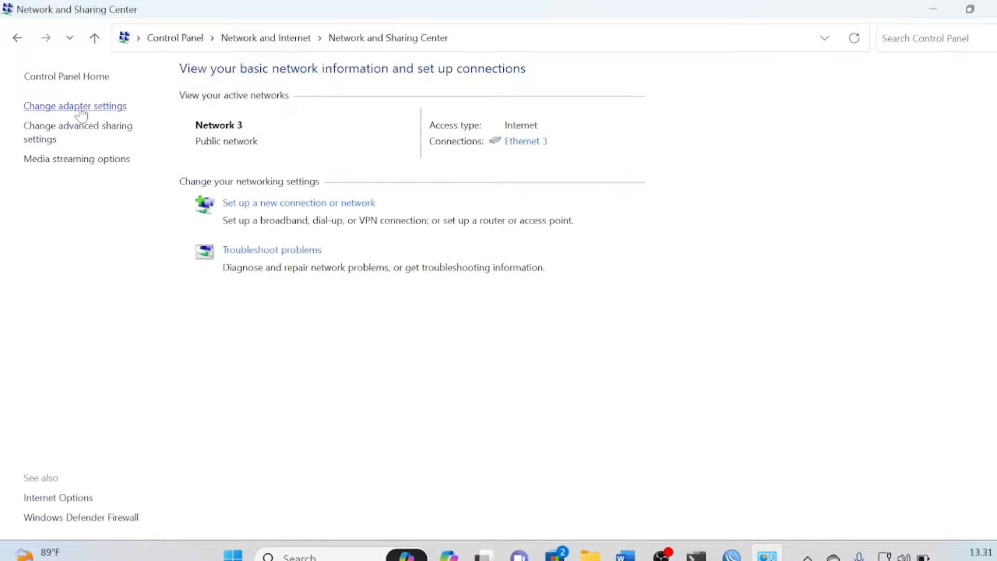
click(80, 107)
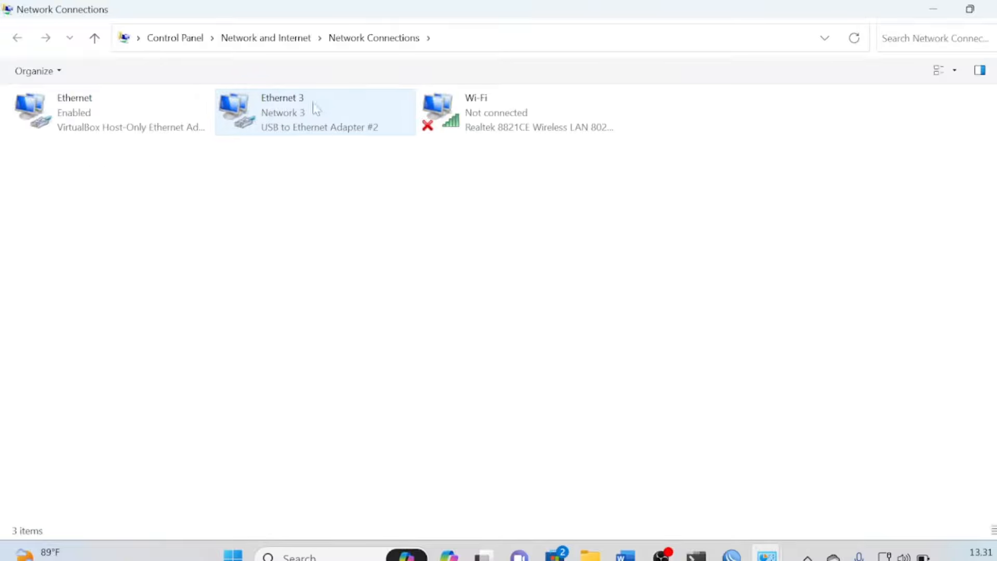
View Ethernet 3's connection details, showing IPv4 192.168.100.100, then close them
click(314, 108)
right_click(315, 108)
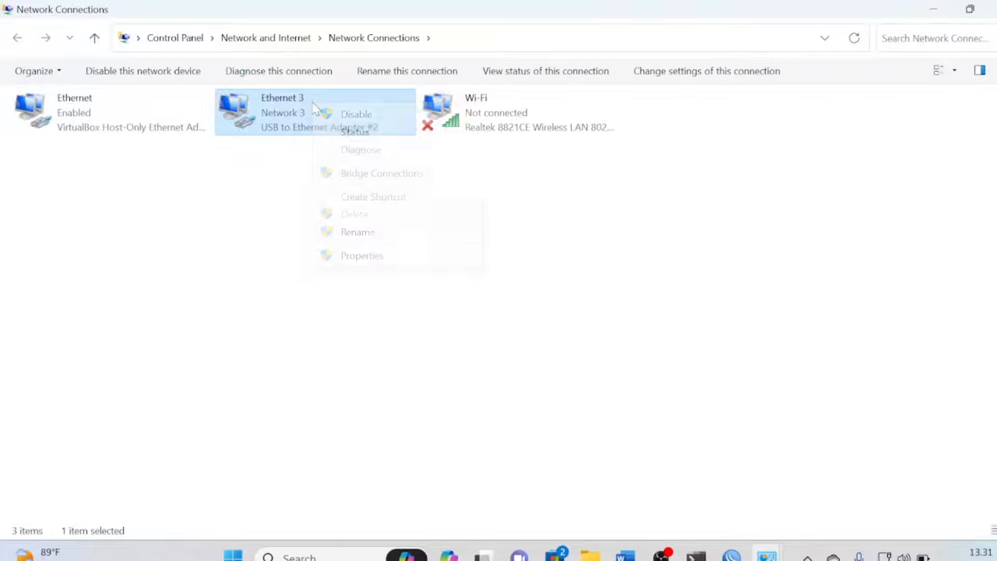
click(381, 133)
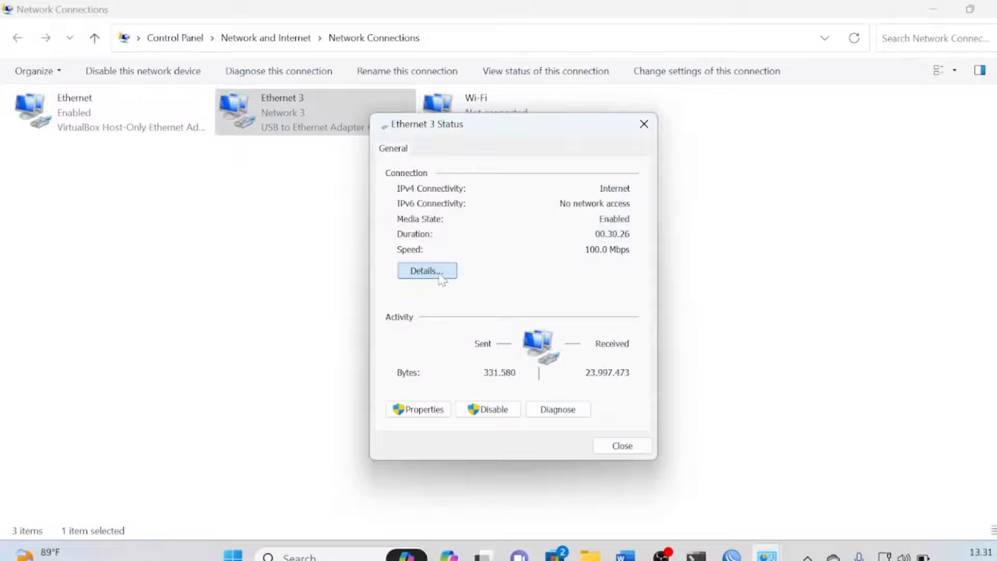
click(436, 271)
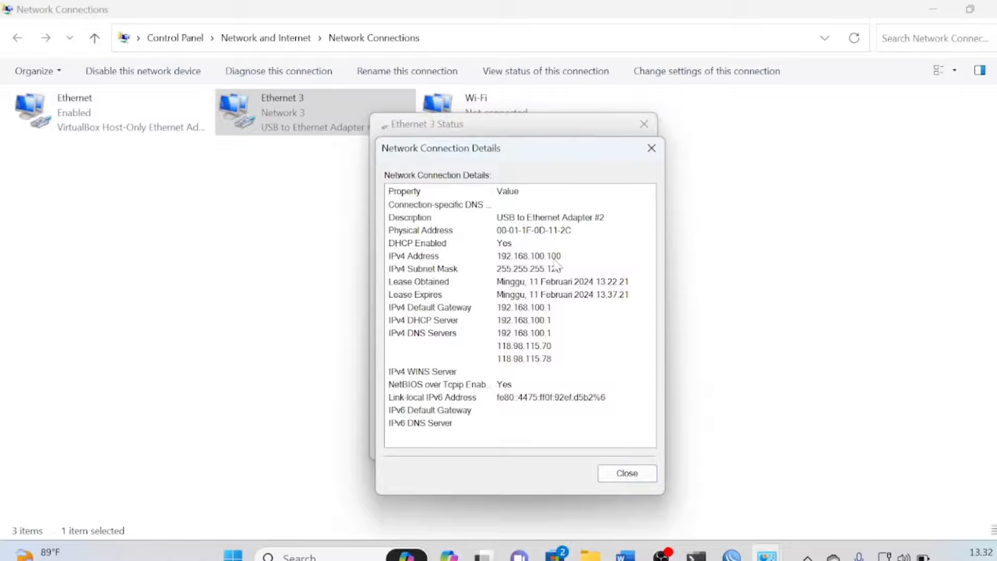
click(652, 149)
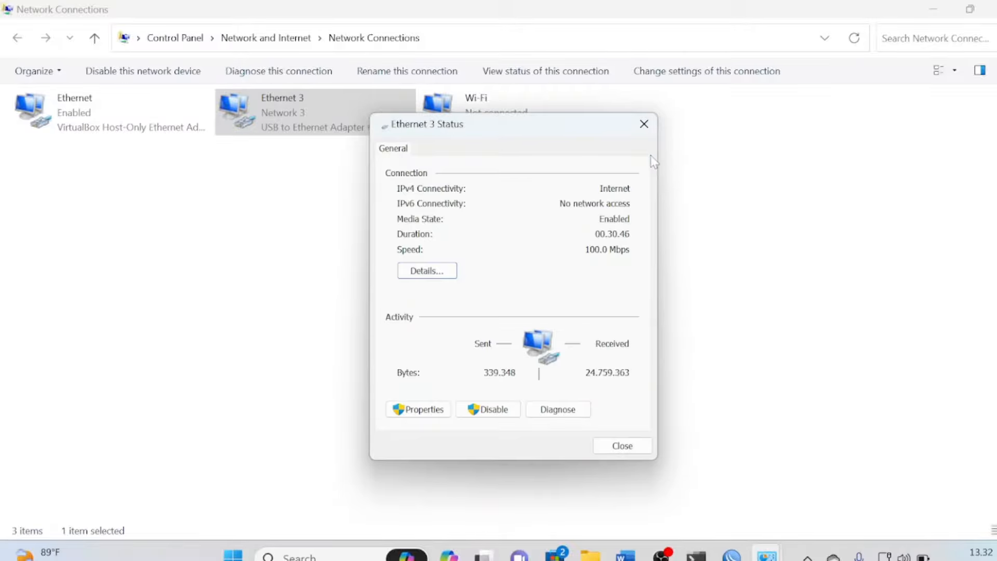
click(644, 124)
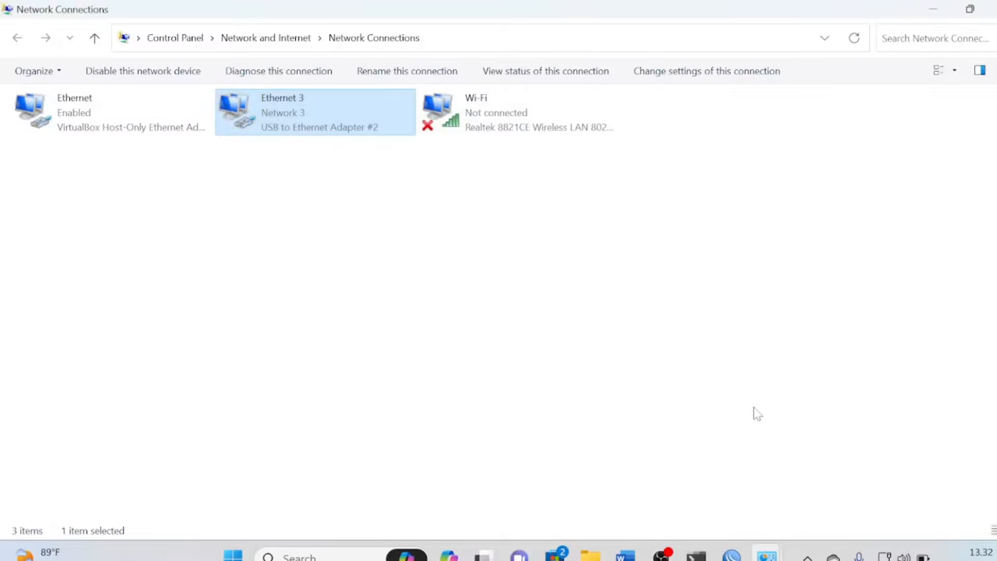
In IP > DHCP Server > Leases, make the laptop's dynamic lease static
mouse_move(732, 555)
click(720, 505)
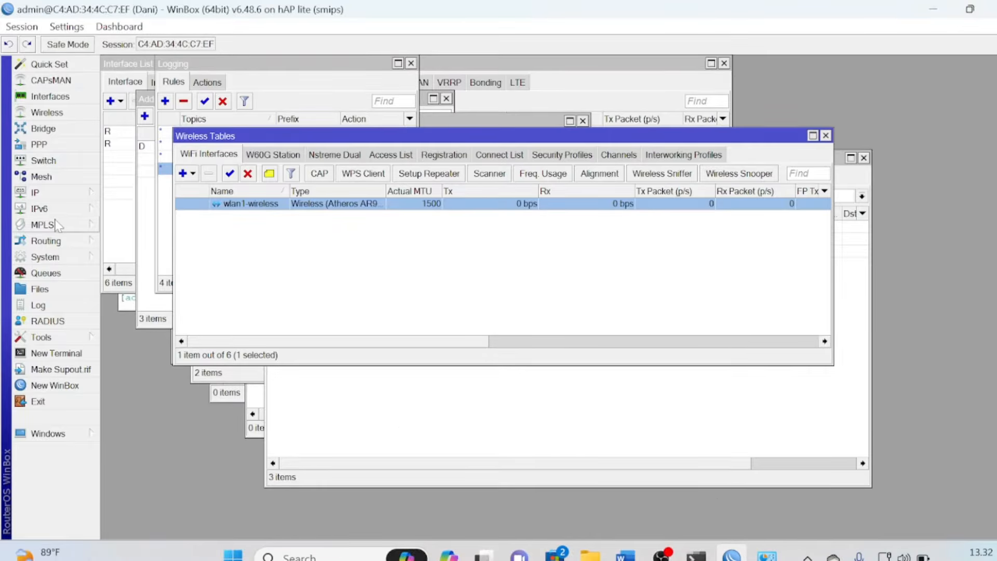
click(55, 198)
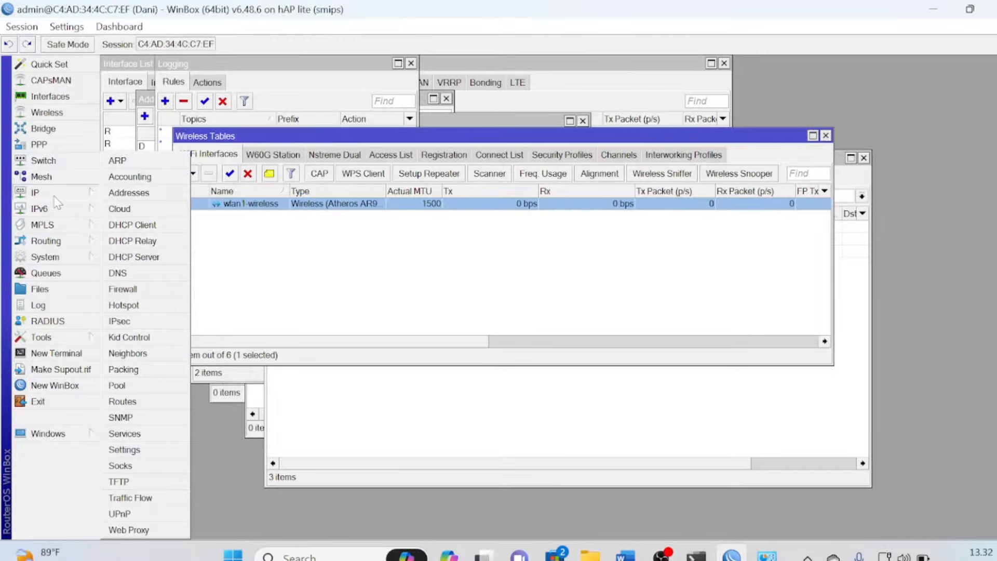
click(124, 256)
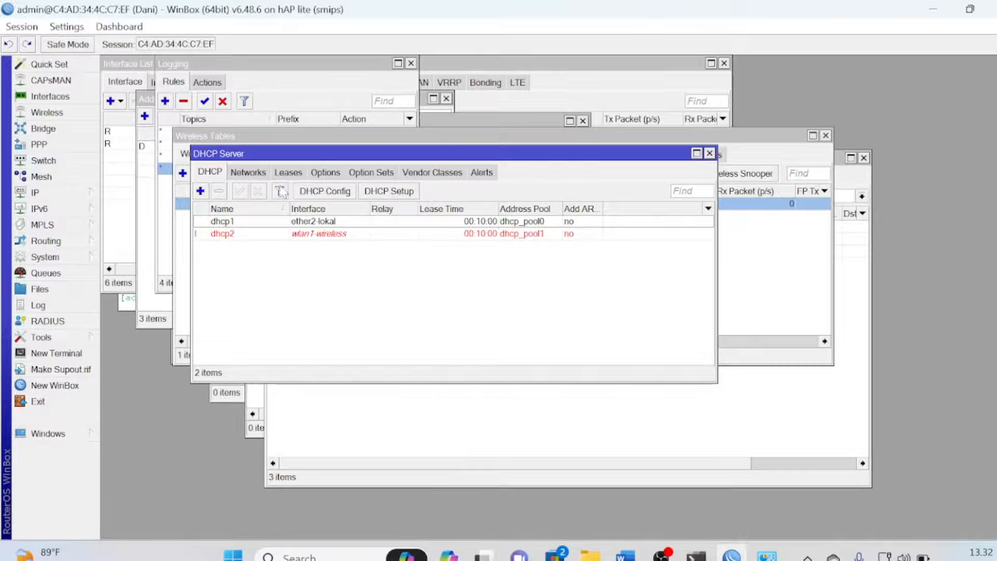
click(288, 173)
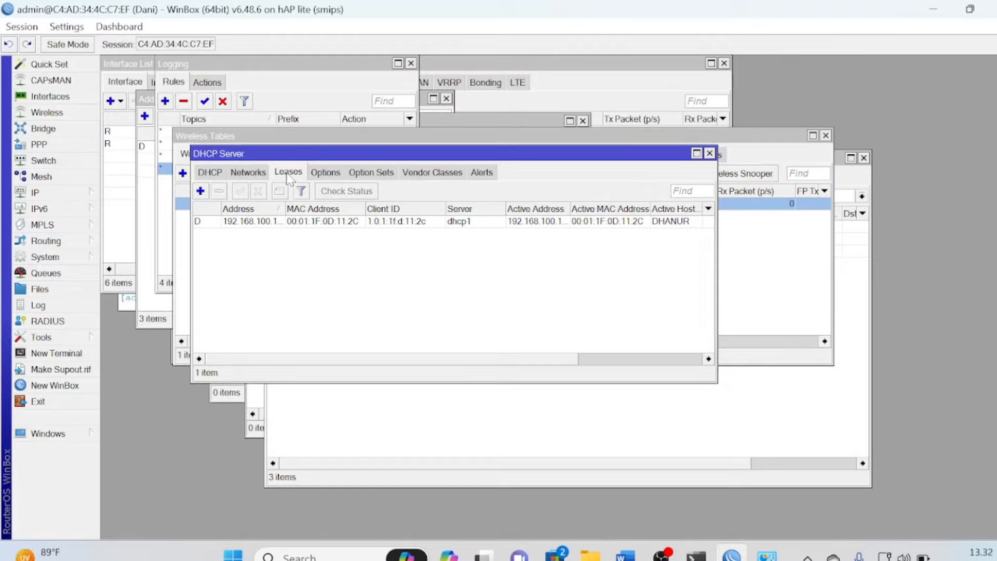
double_click(254, 221)
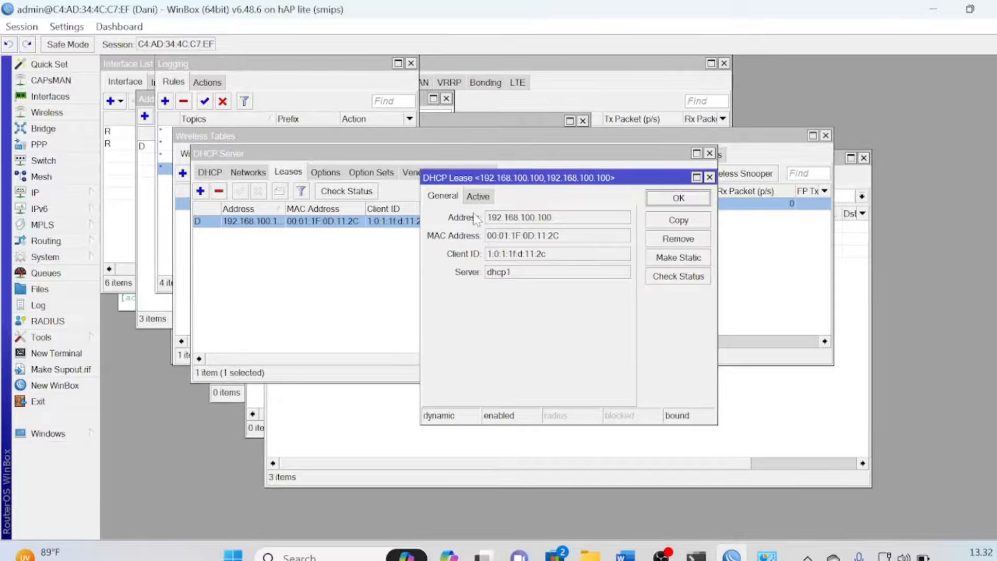
click(689, 258)
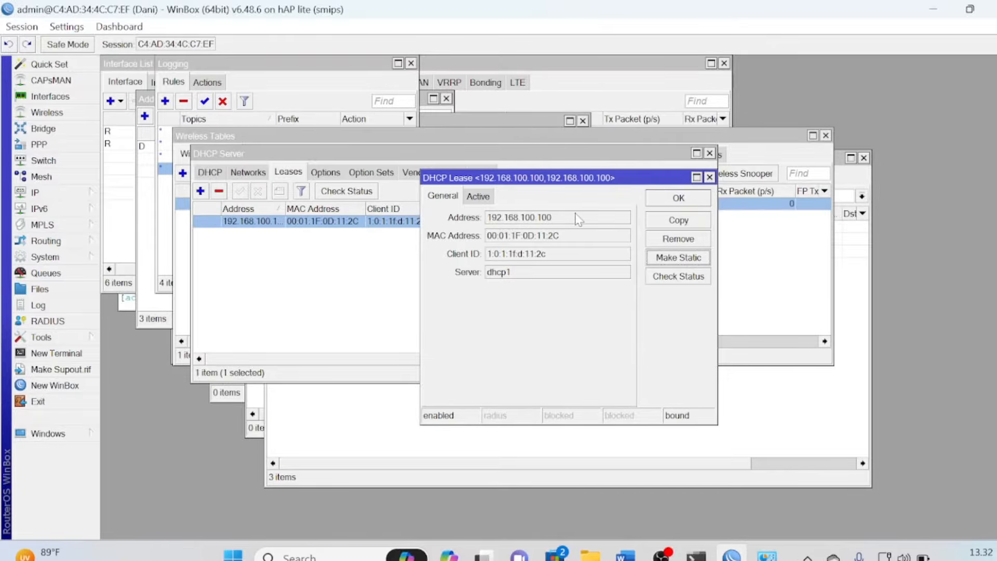
click(699, 203)
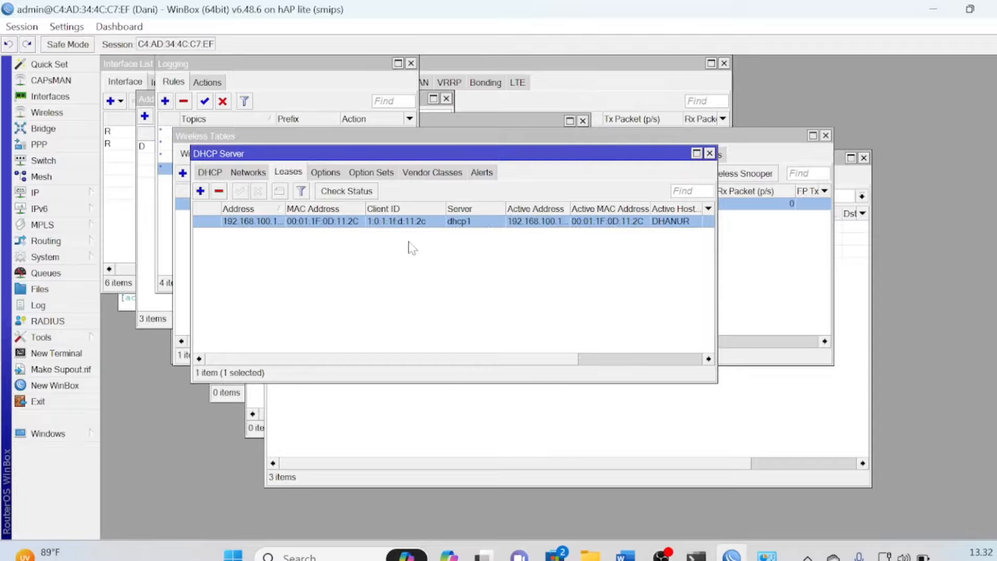
Change the static lease's address to 192.168.100.40
double_click(265, 222)
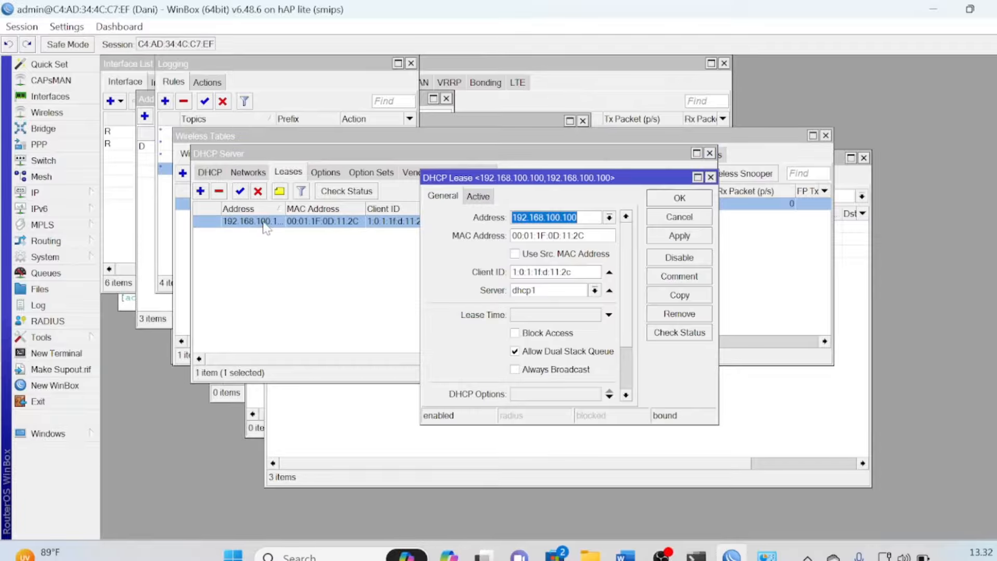
click(578, 217)
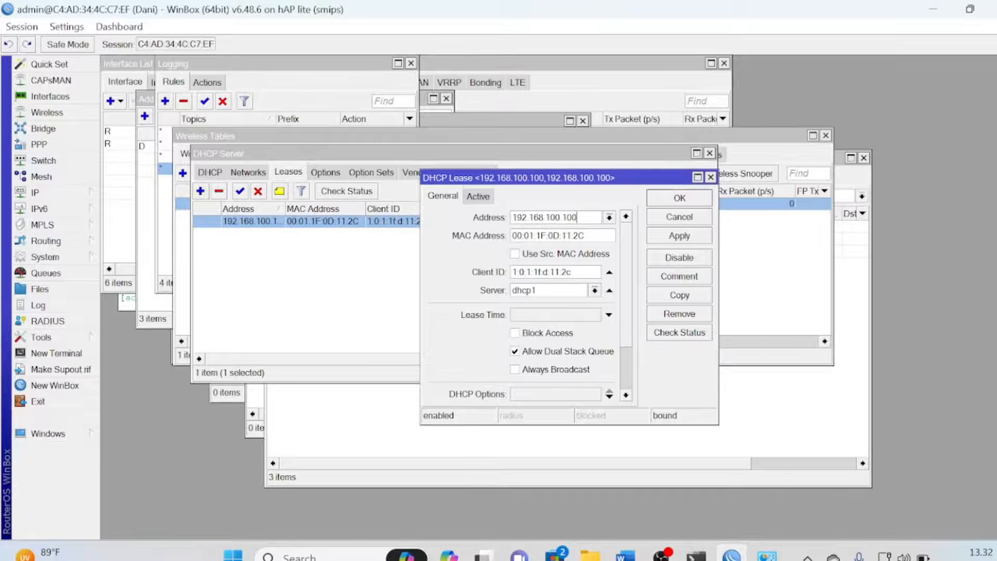
key(BackSpace)
key(BackSpace)
key(BackSpace)
text(40)
click(680, 200)
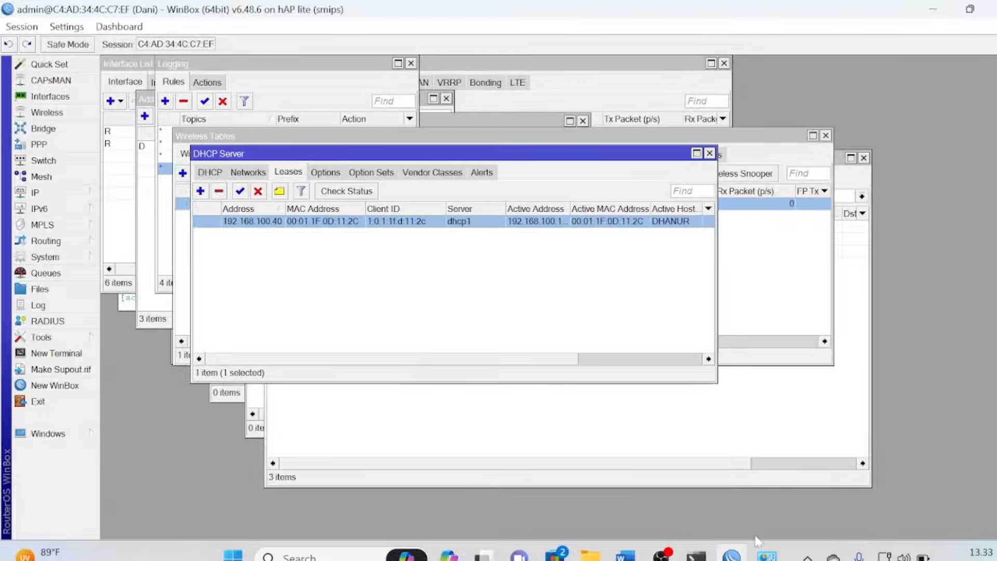
Check Ethernet 3's current connection details, then close the status window
mouse_move(765, 555)
click(815, 503)
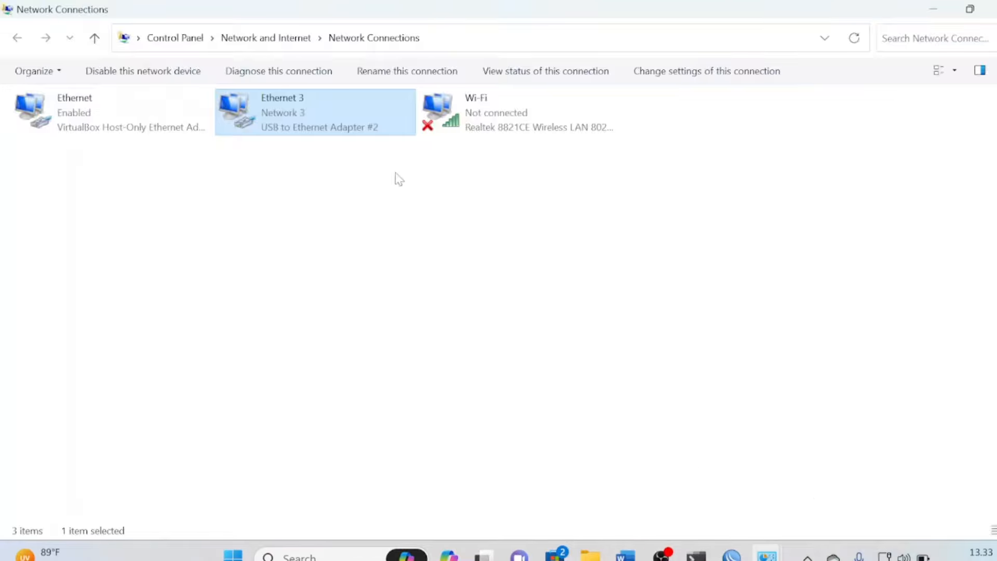
right_click(331, 110)
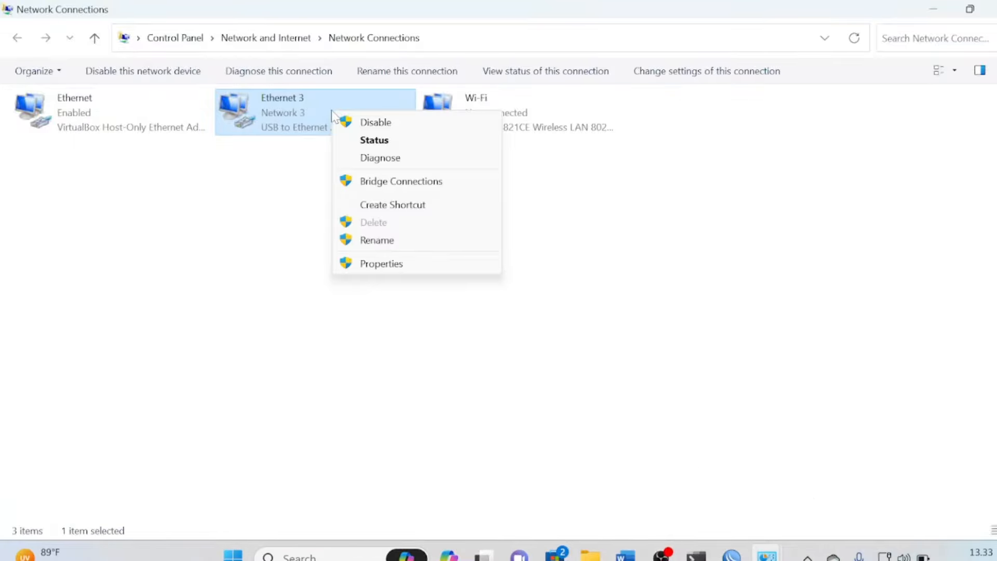
click(363, 140)
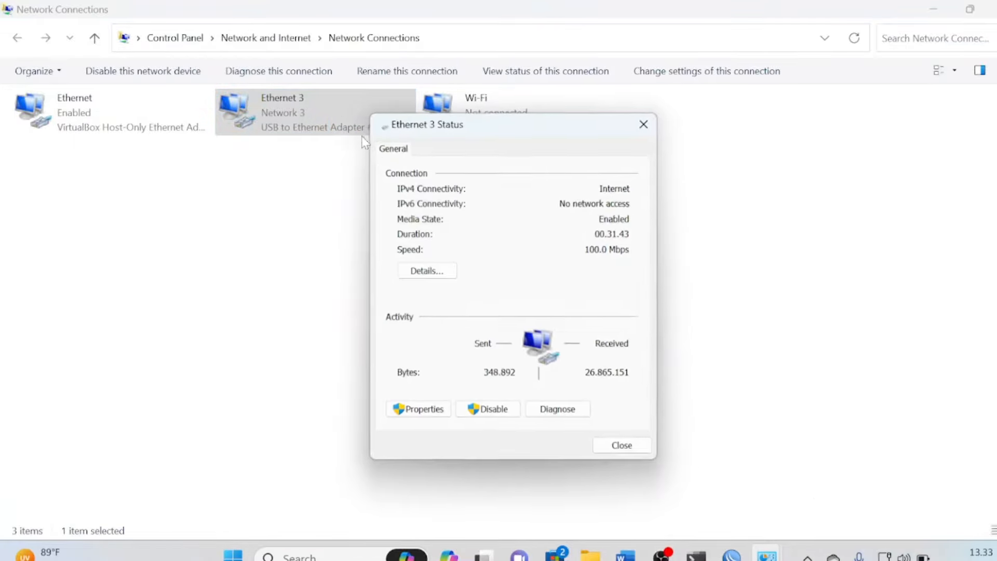
click(413, 271)
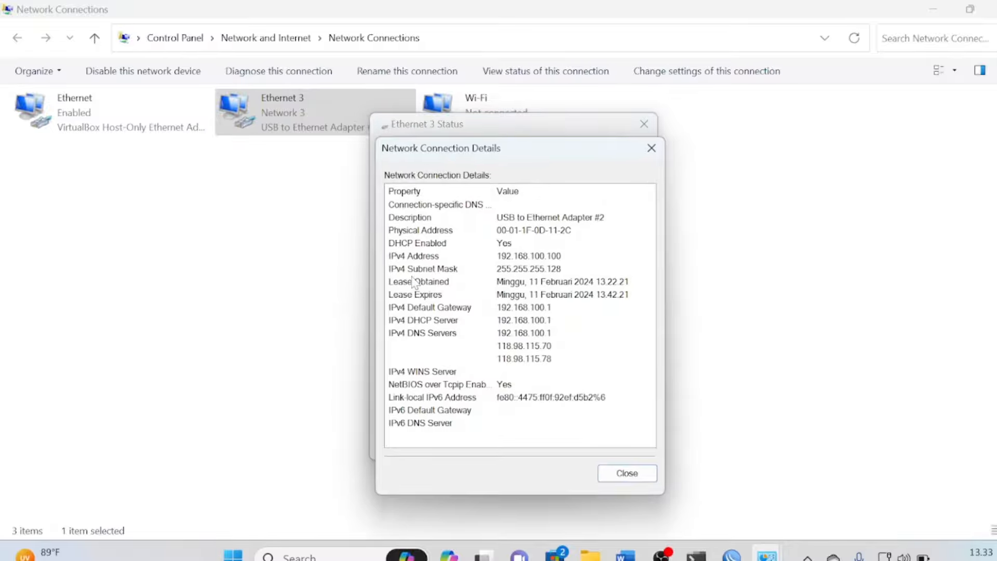
click(651, 148)
click(644, 125)
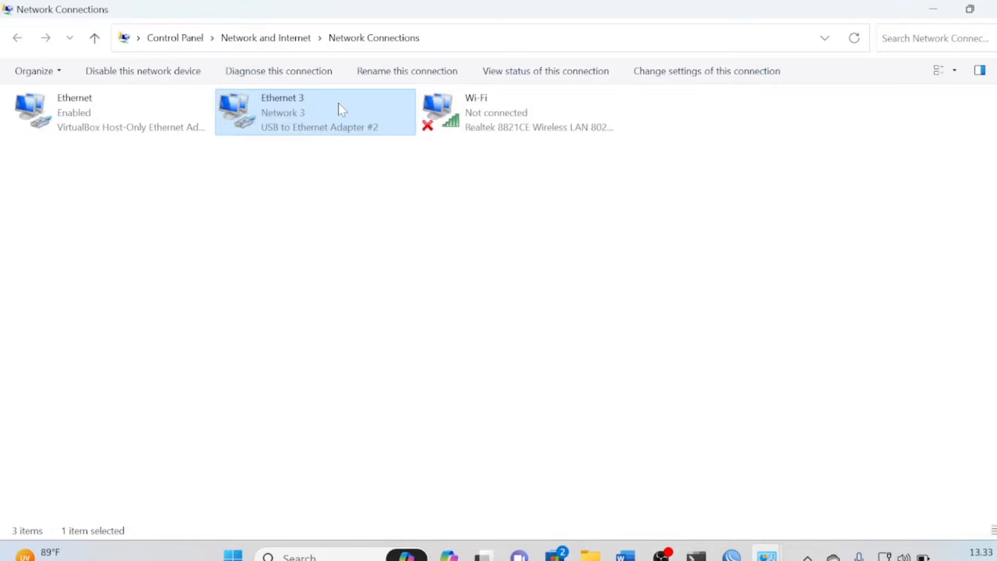
Disable and re-enable the Ethernet 3 connection to renew its DHCP lease
right_click(341, 109)
click(366, 111)
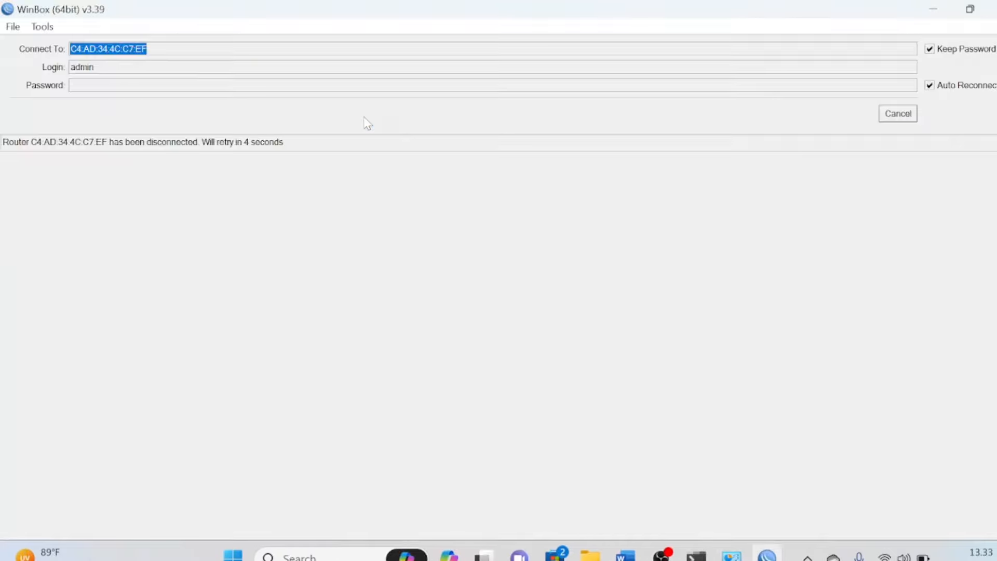
mouse_move(732, 555)
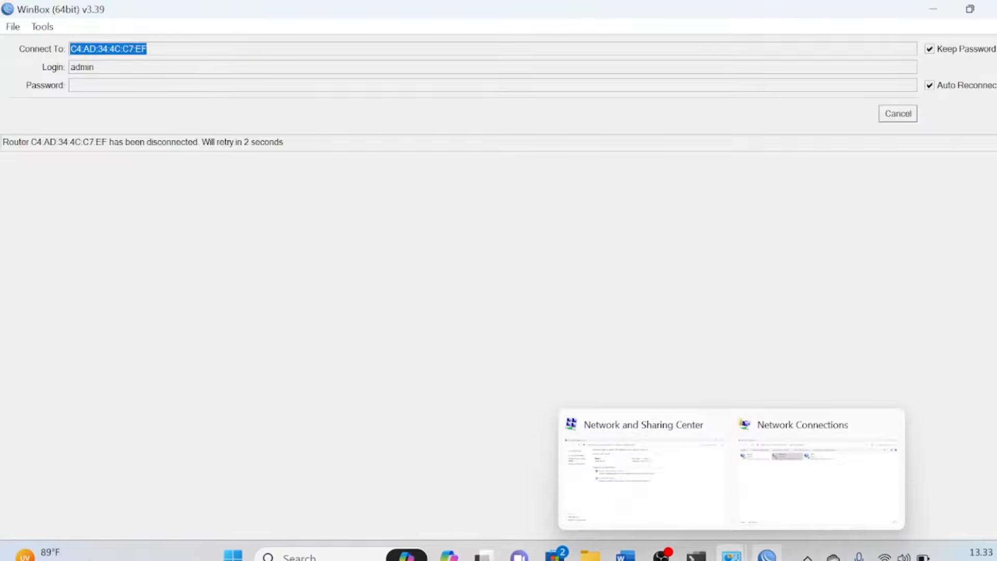
click(776, 483)
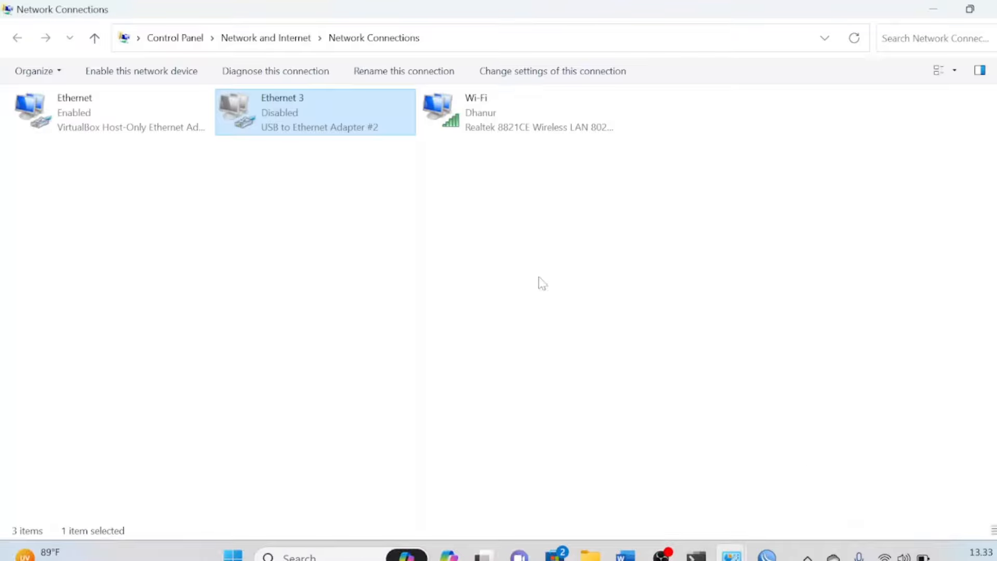
right_click(322, 122)
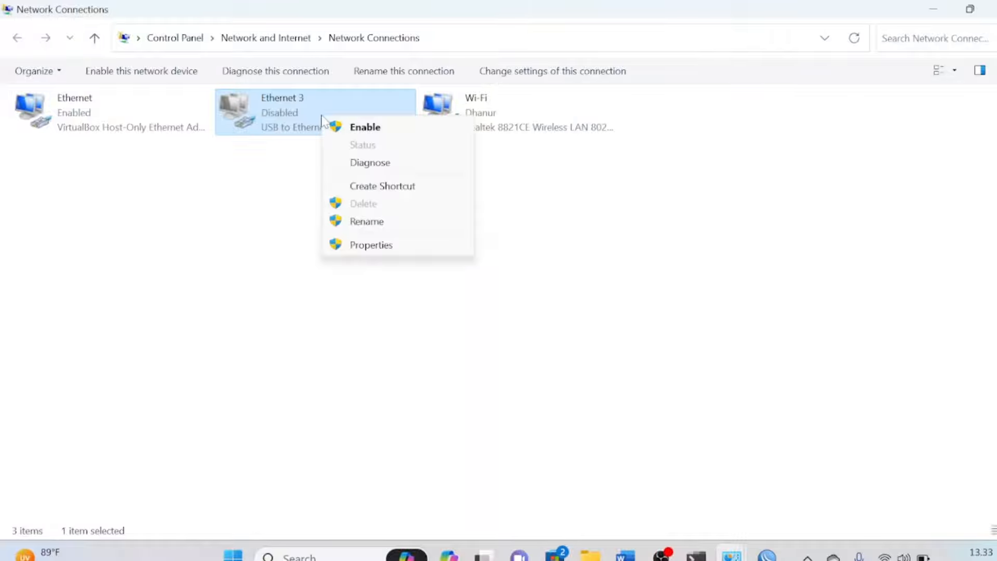
click(344, 131)
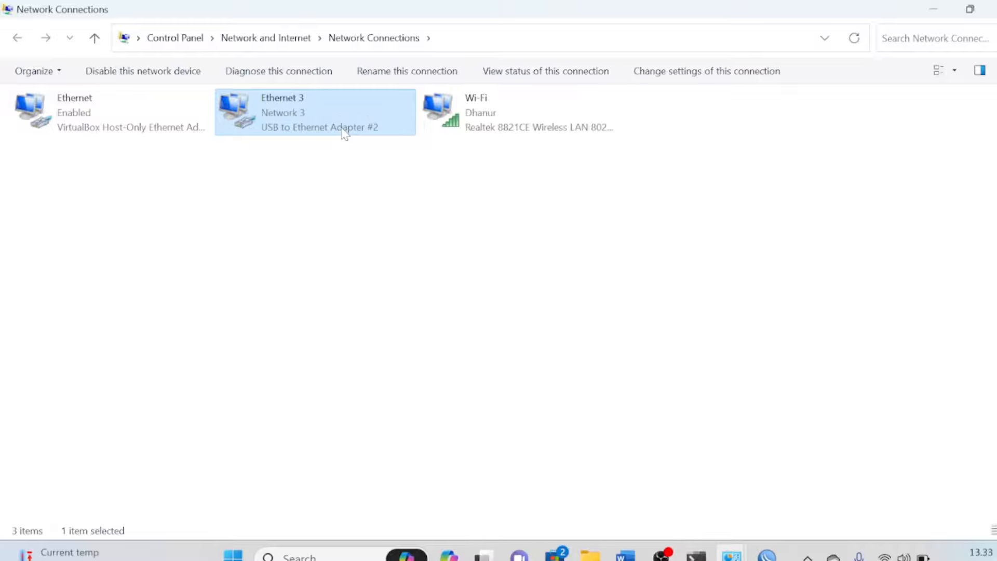
Show Ethernet 3's connection details confirming IPv4 address 192.168.100.40
right_click(343, 132)
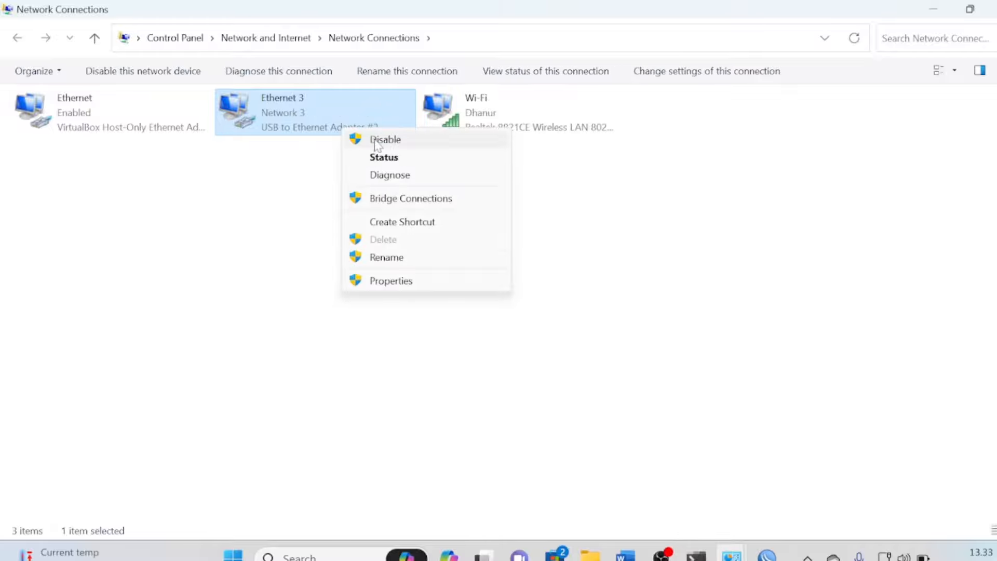
click(404, 157)
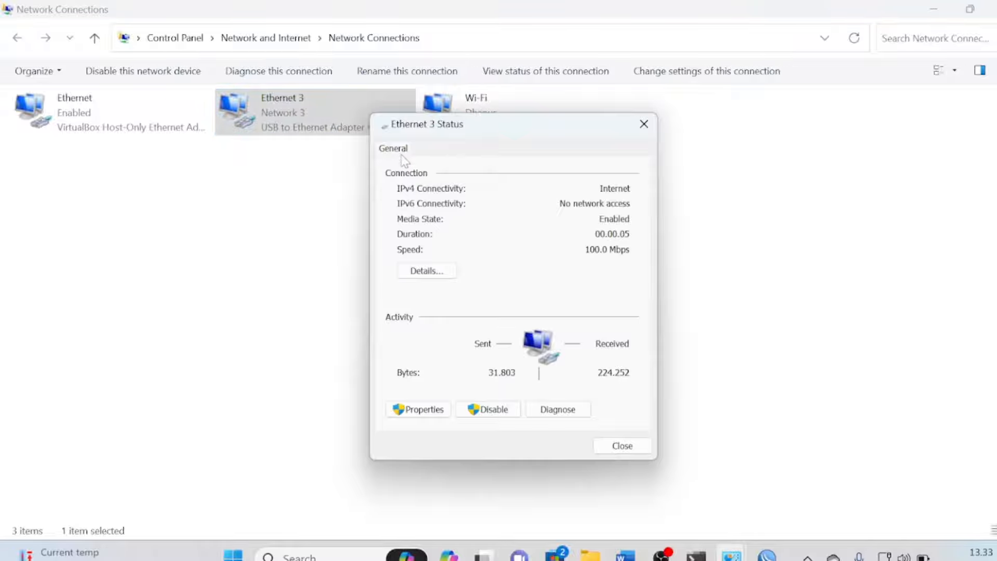
click(435, 274)
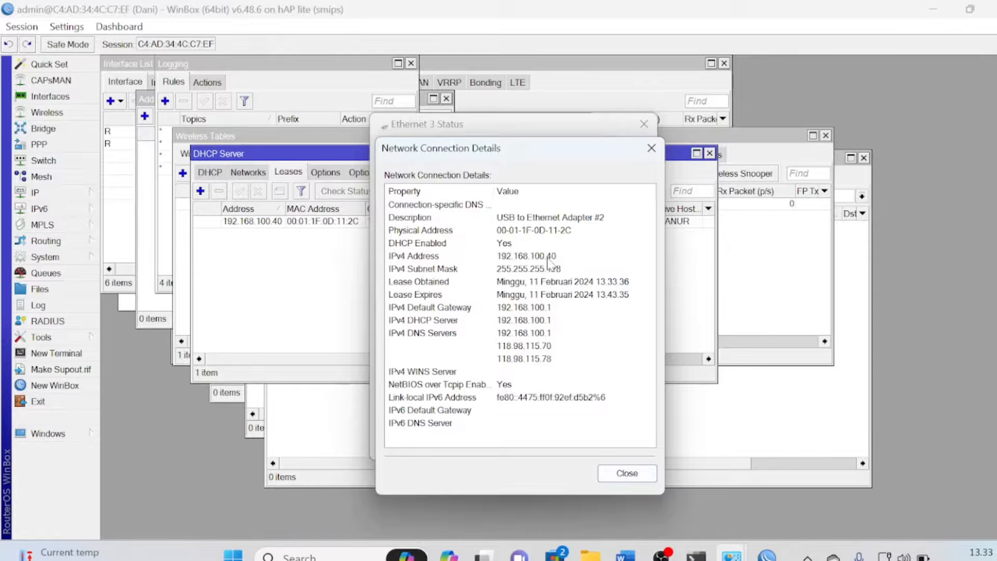
Close the old ping console and launch a fresh Command Prompt with cmd from Run
mouse_move(696, 555)
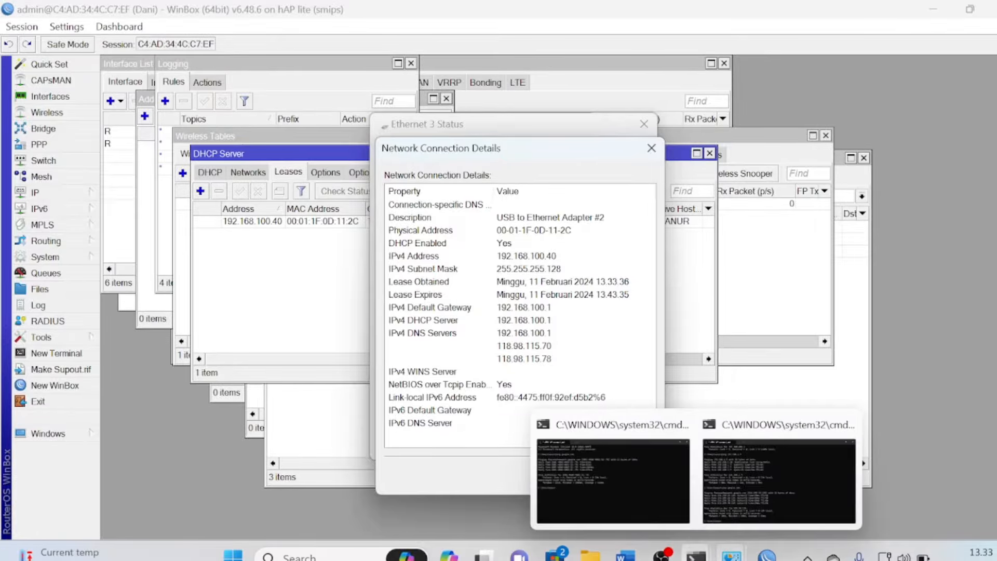
click(835, 456)
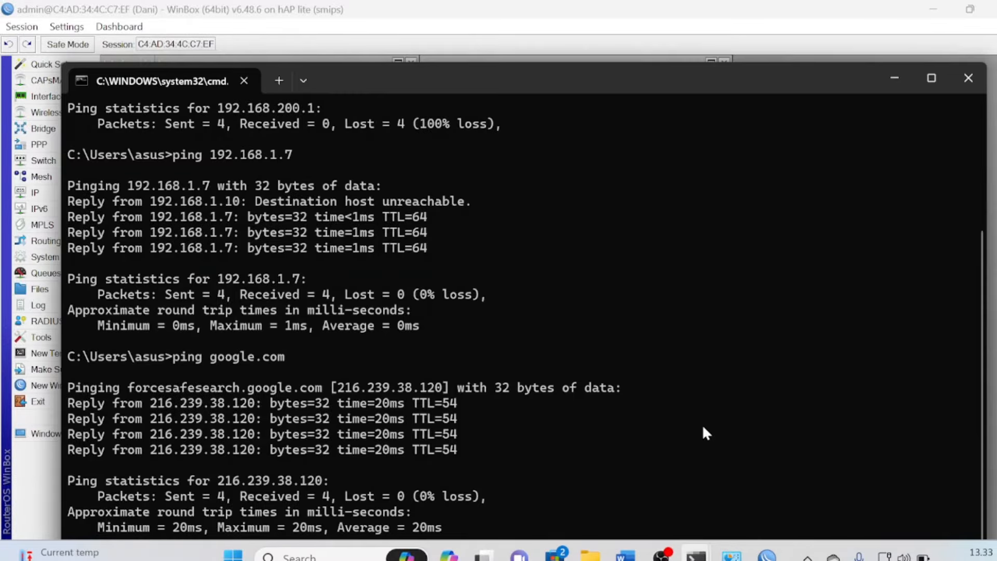
click(969, 78)
mouse_move(732, 555)
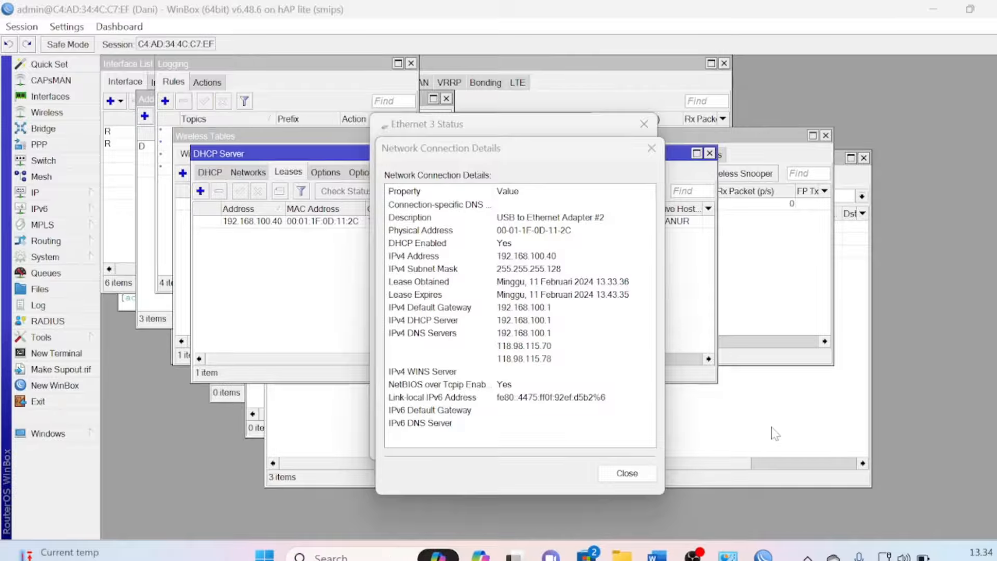
key(super+r)
key(Return)
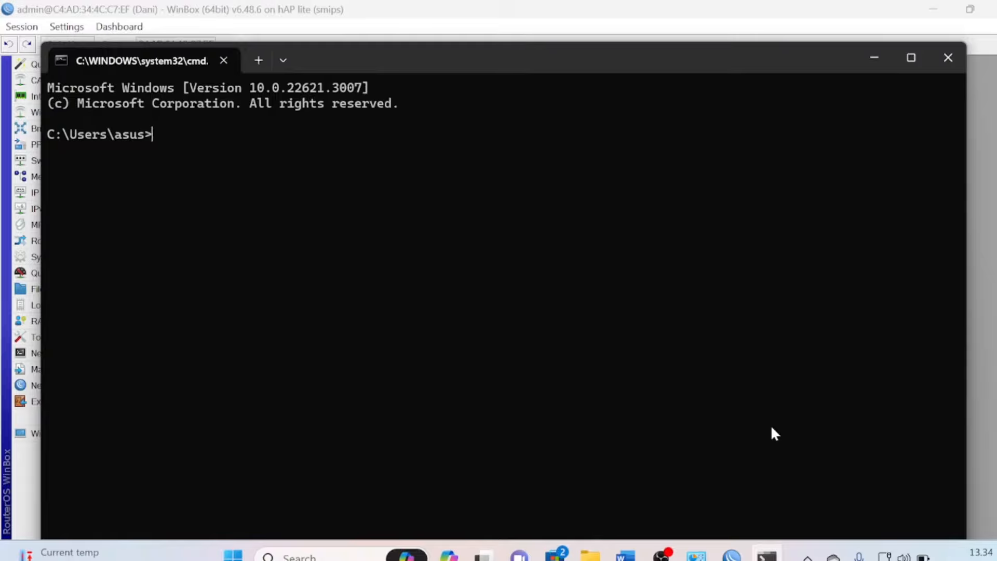
Ping 192.168.1.7, see it time out, and bring the Word task sheet back
text(ping 192.168.)
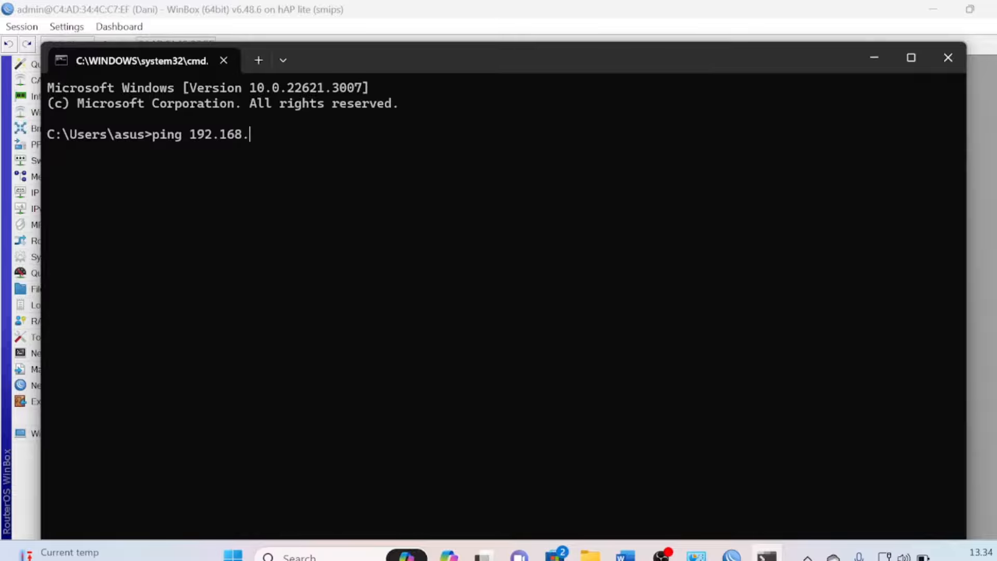
text(1.7)
key(Return)
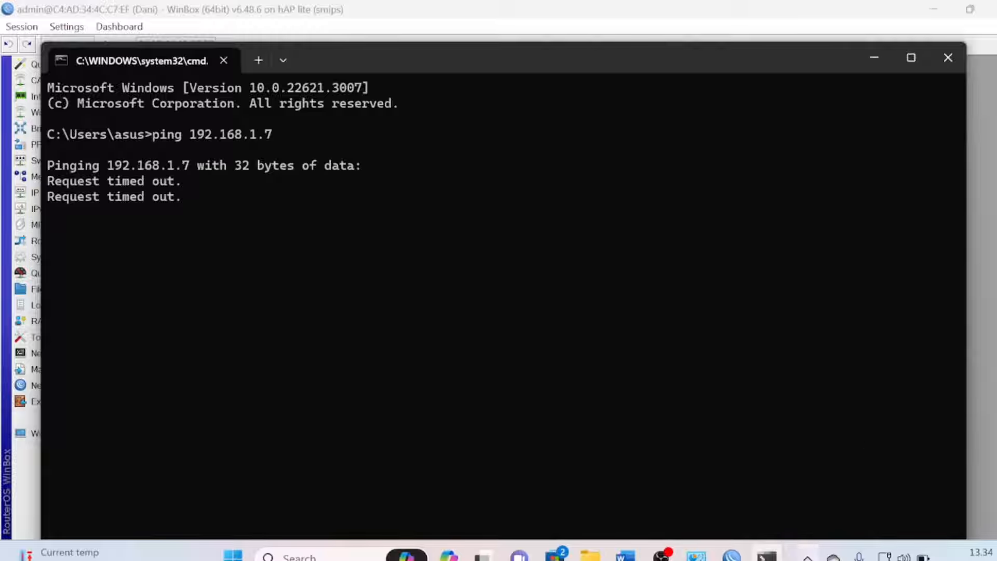
mouse_move(625, 555)
click(563, 514)
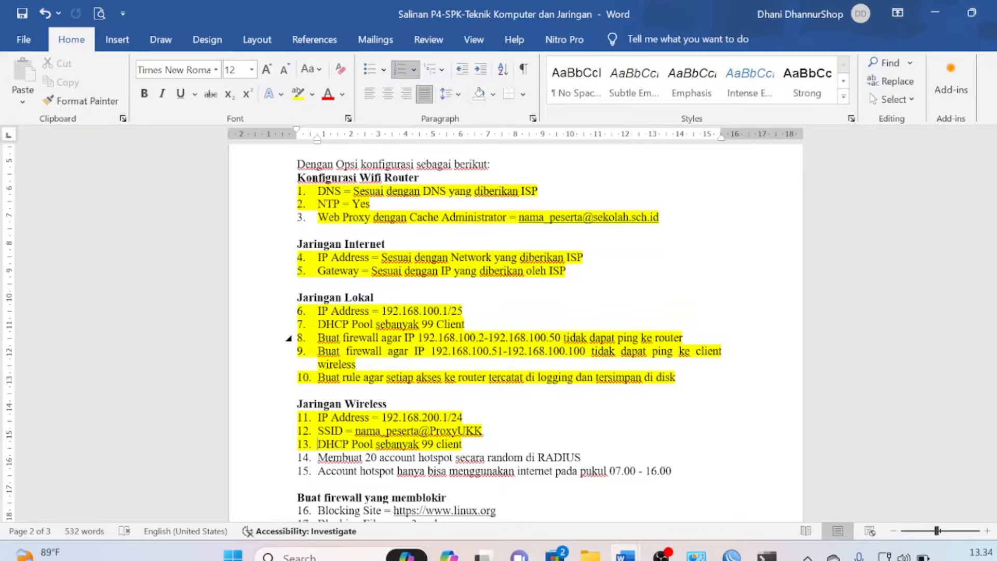
Compare item 8's 'tidak dapat ping ke' requirement with the 100% loss ping, then return to Network Connections
drag(564, 338, 653, 337)
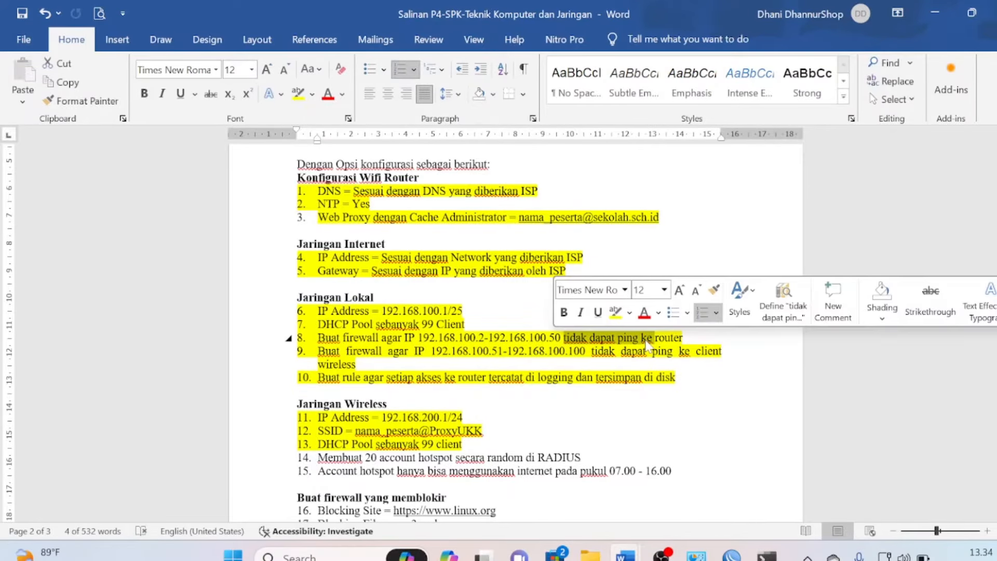
mouse_move(774, 550)
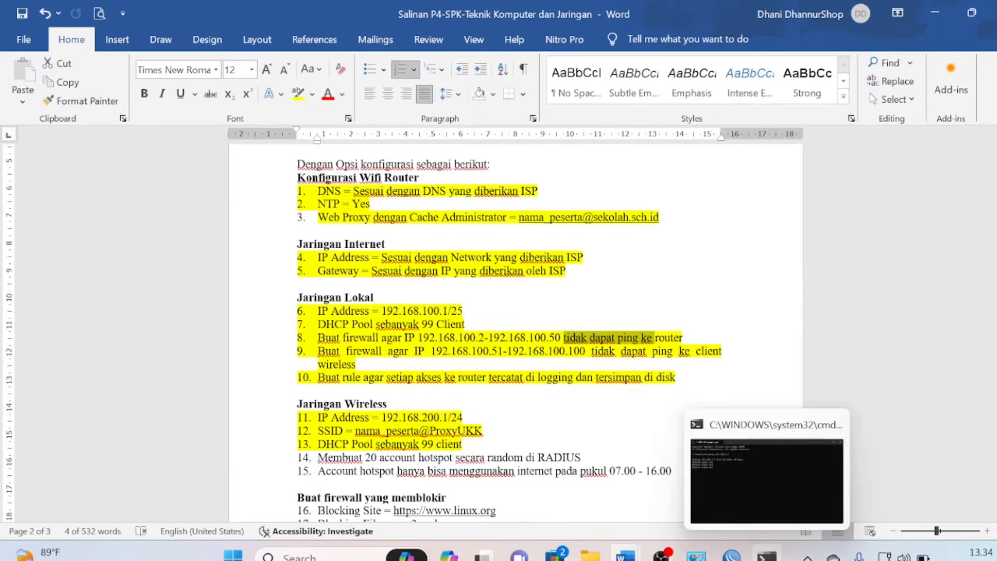
click(769, 497)
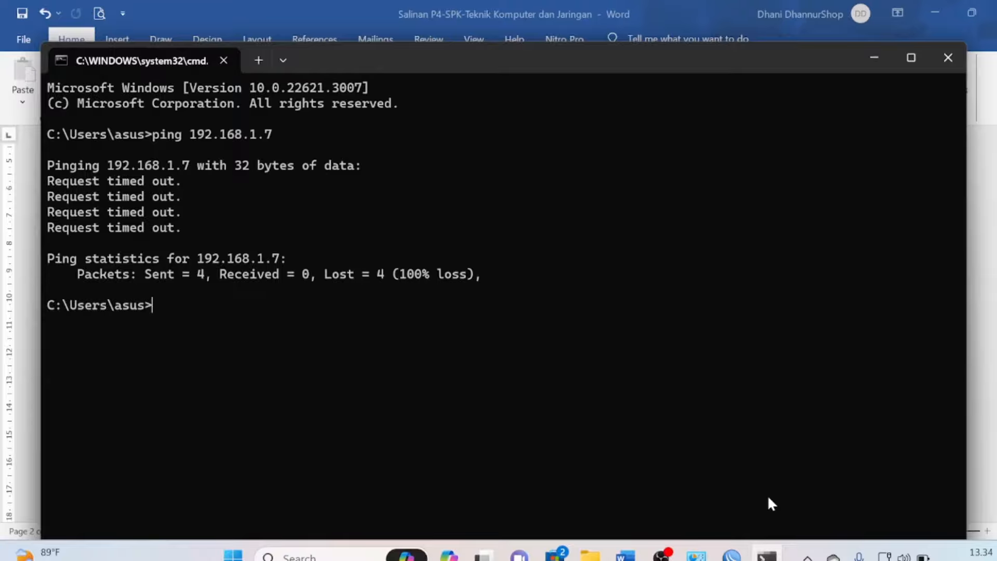
mouse_move(696, 554)
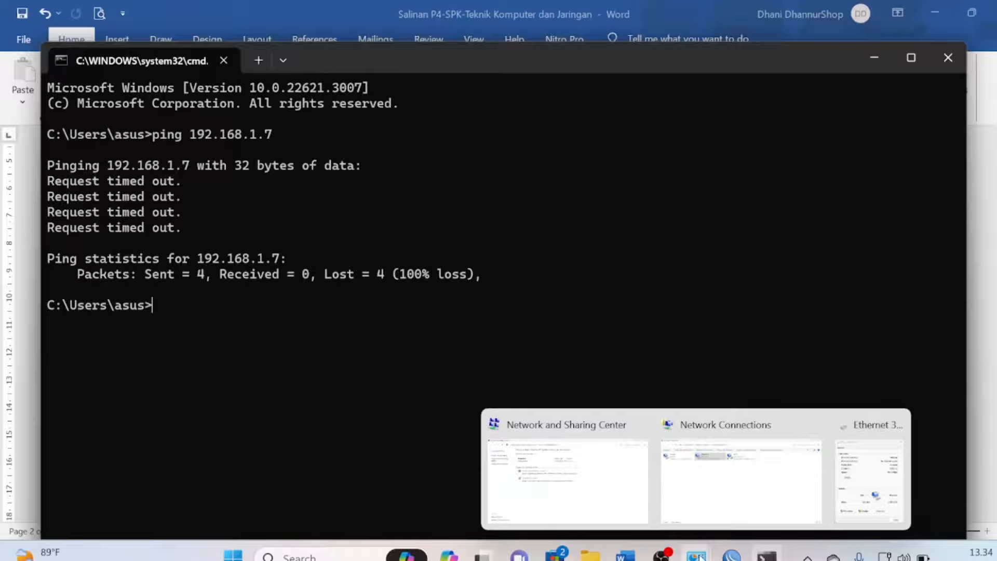
click(740, 482)
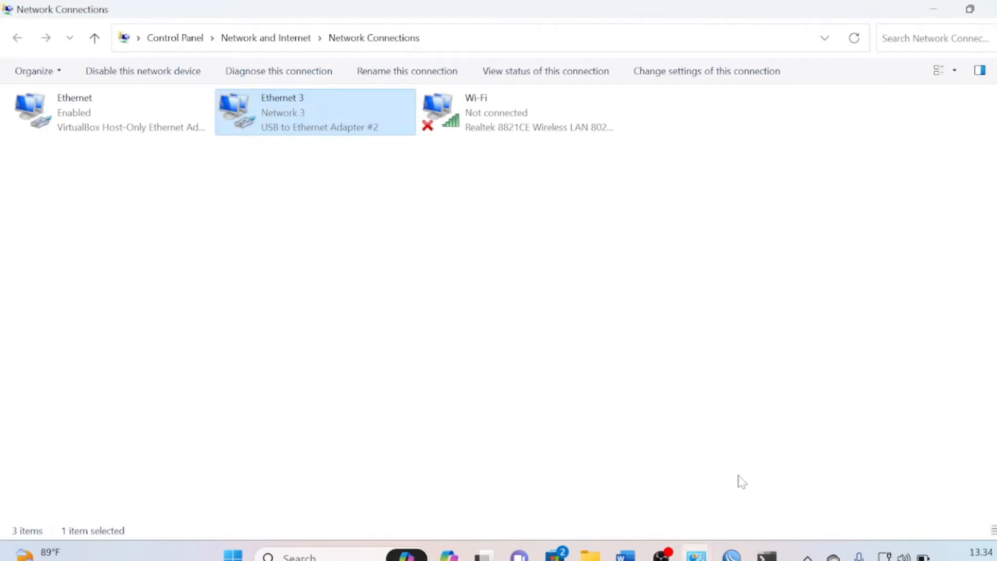
right_click(308, 123)
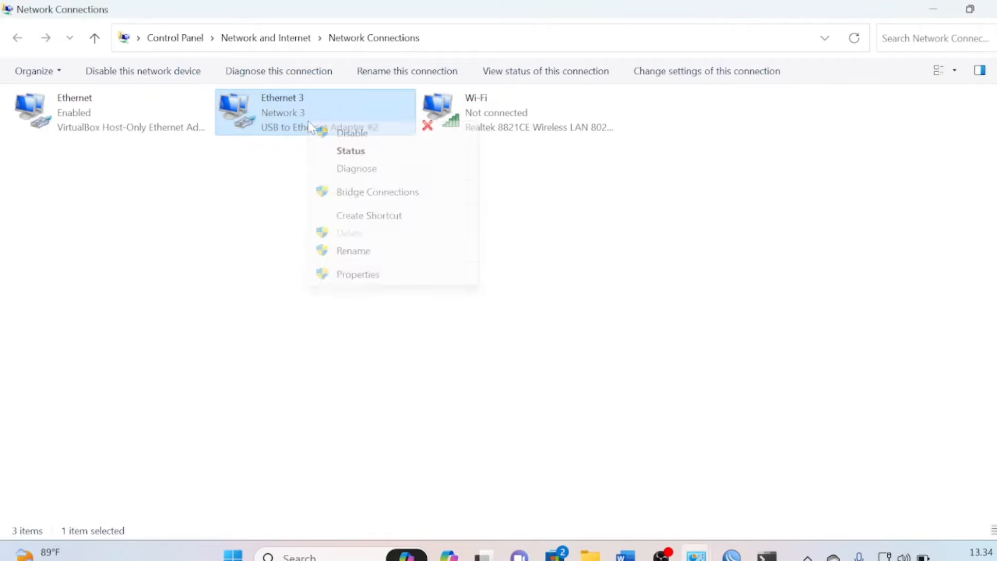
click(339, 134)
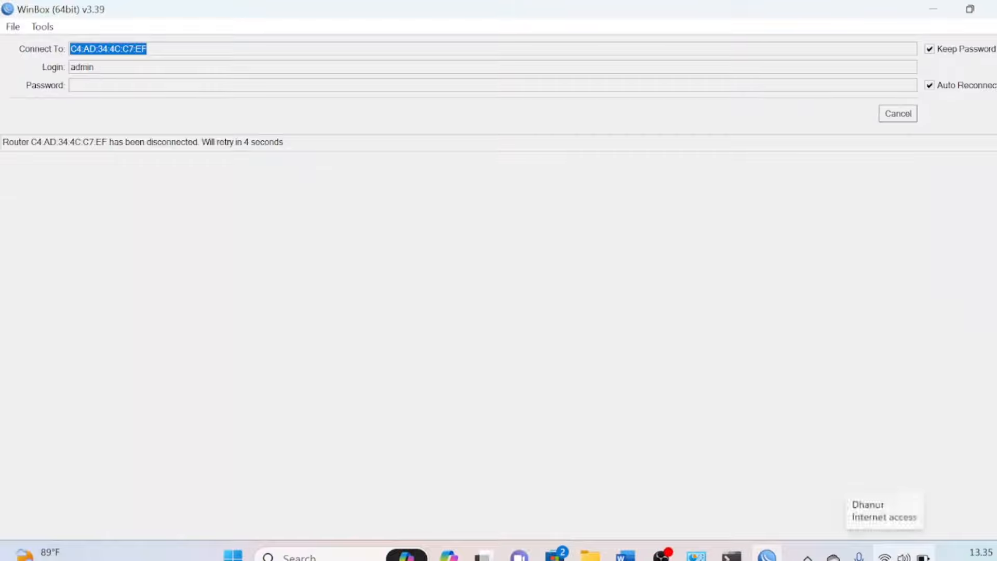
click(885, 556)
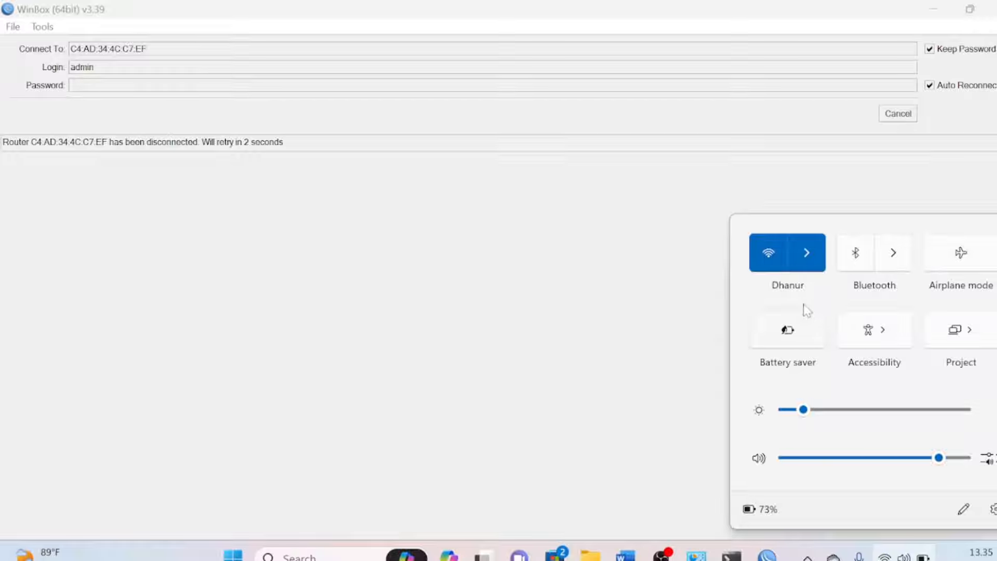
click(810, 258)
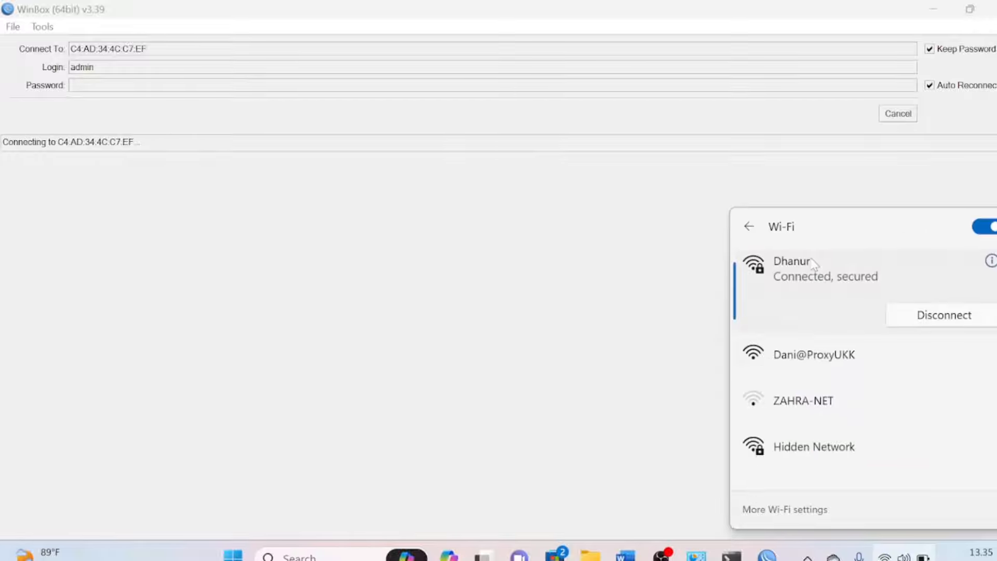
click(855, 371)
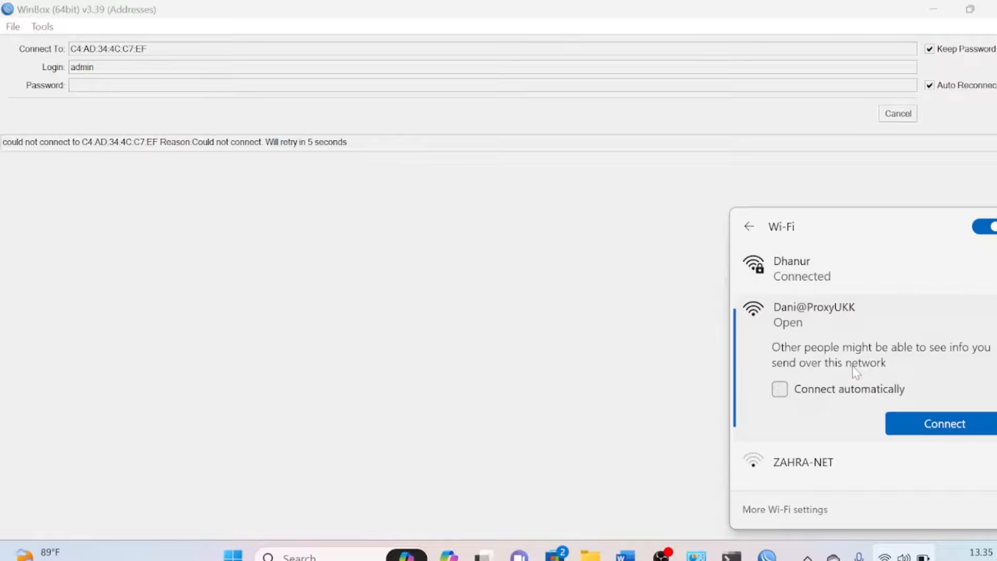
click(920, 422)
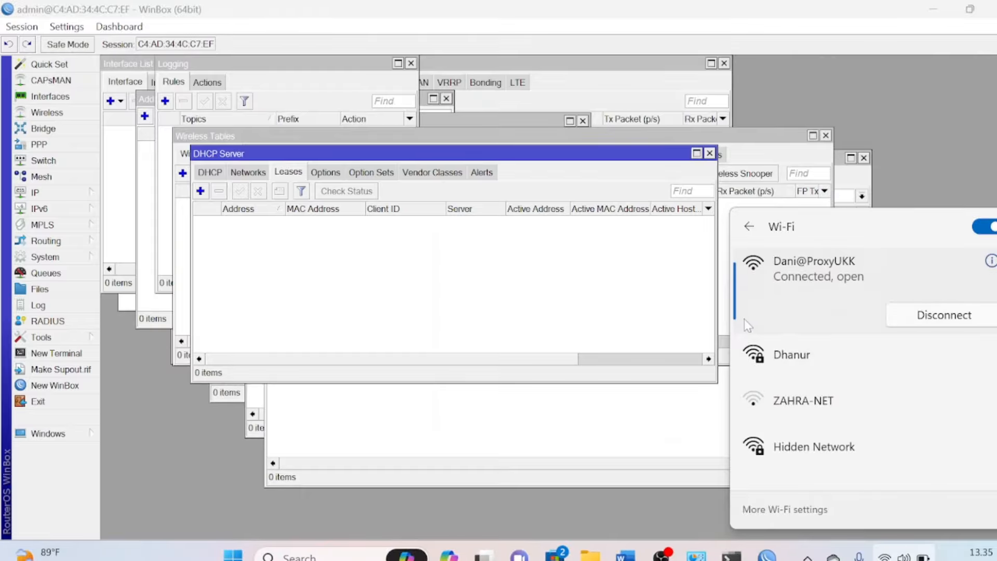
Launch Google Chrome with a profile, search for yt over the hotspot, then return to WinBox
key(super+d)
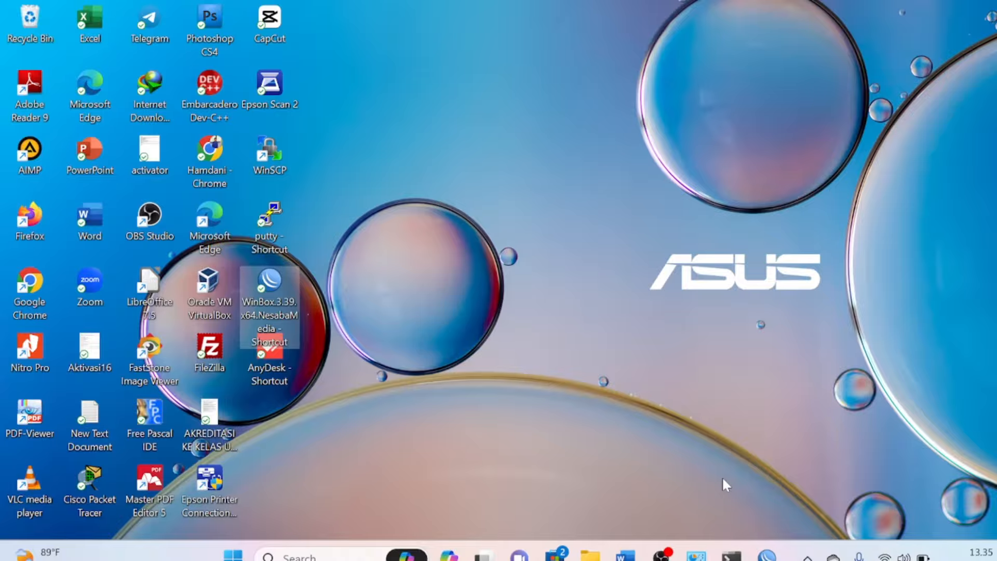
double_click(29, 287)
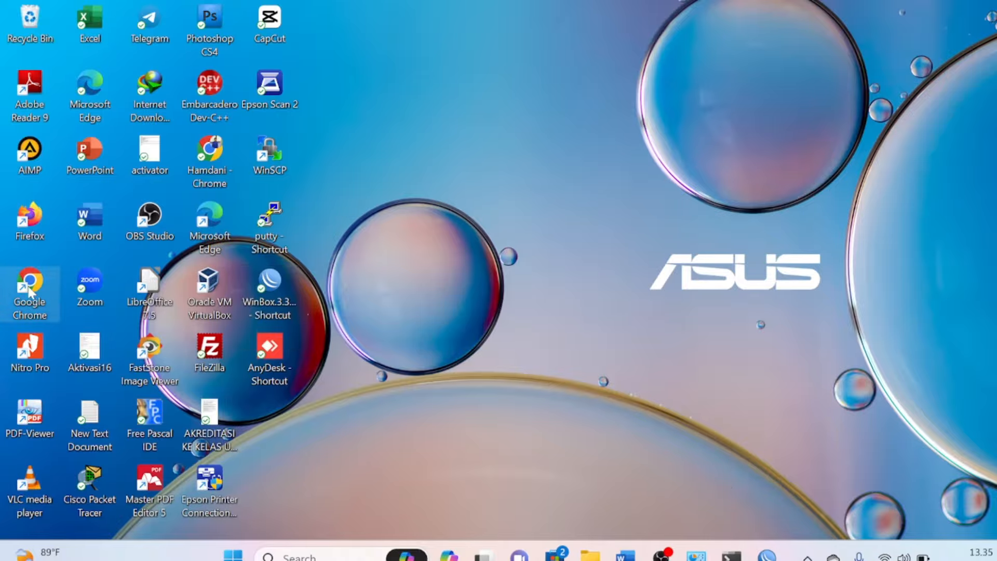
right_click(28, 291)
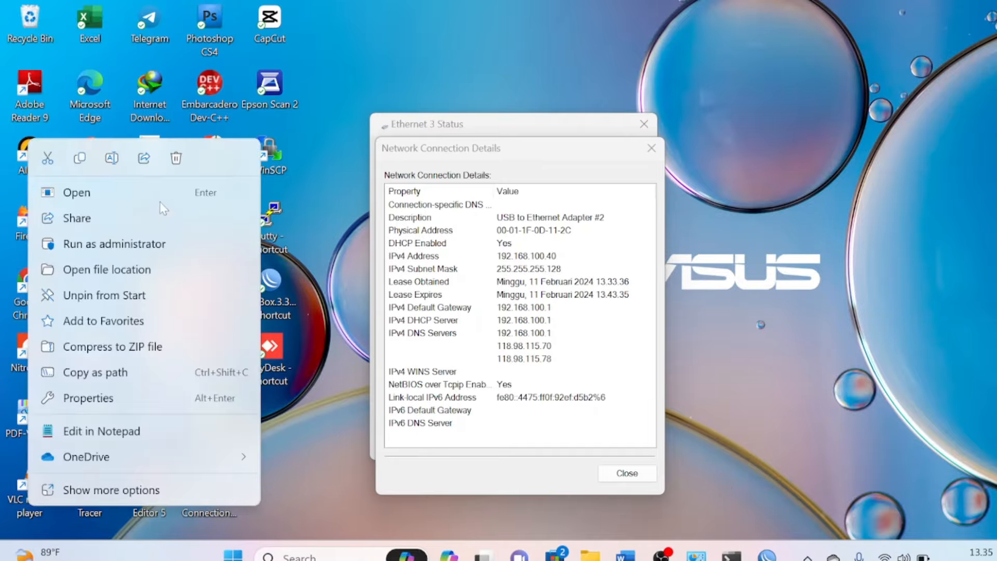
click(114, 188)
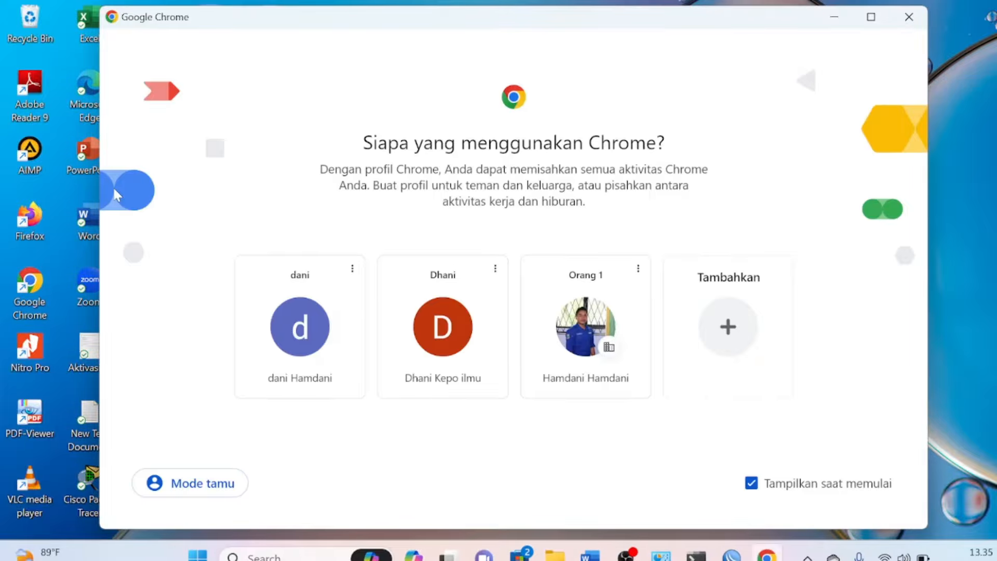
click(585, 315)
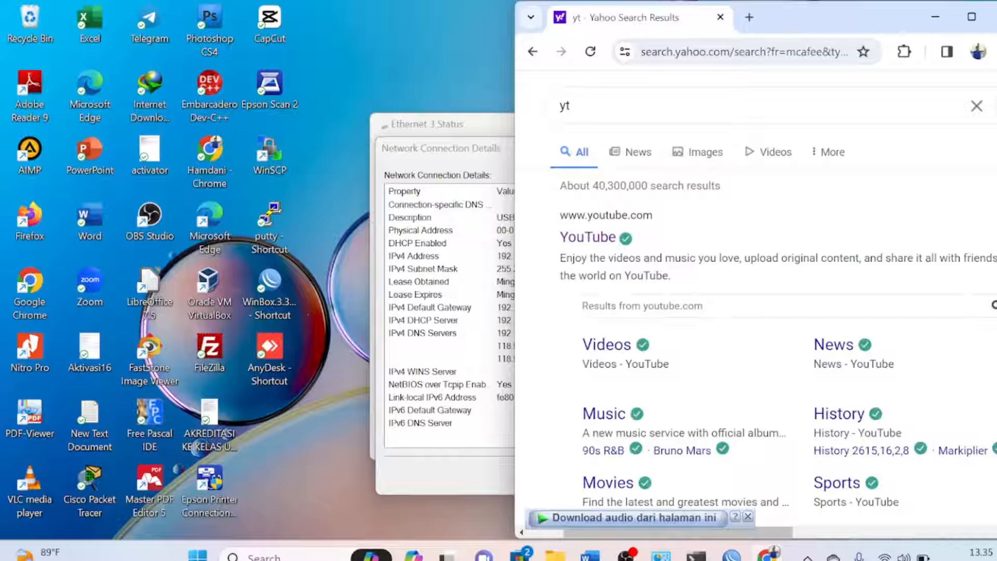
click(935, 18)
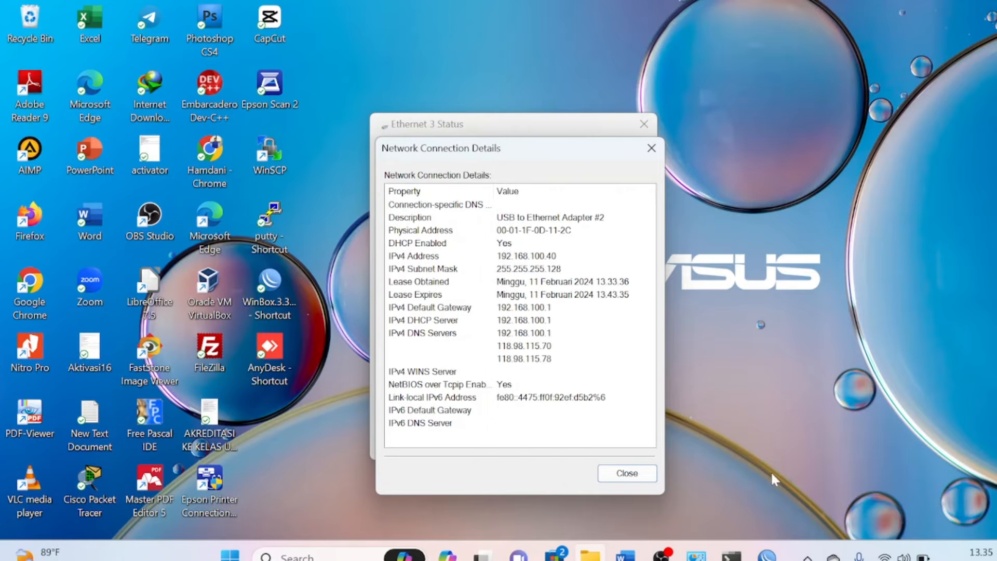
mouse_move(767, 555)
click(762, 452)
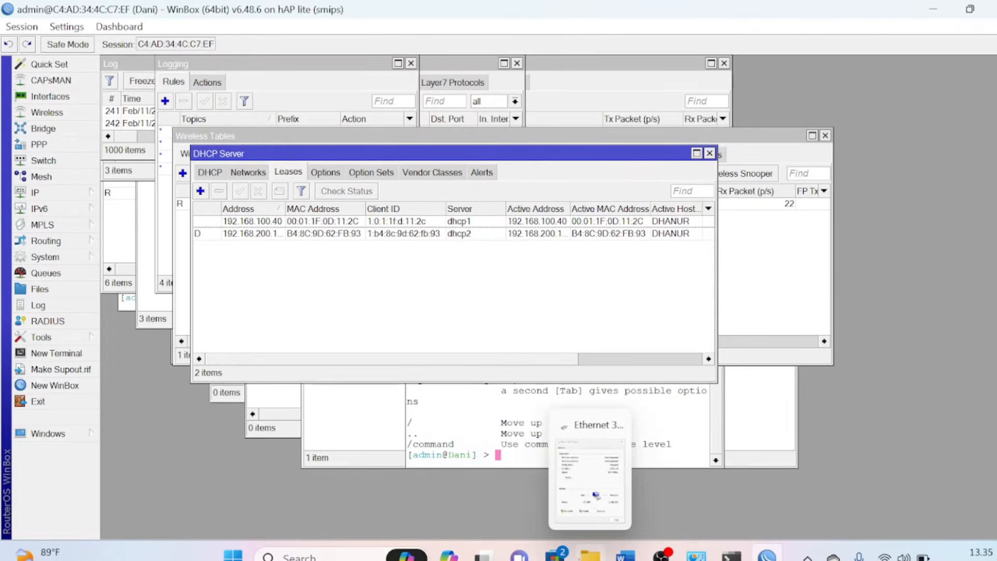
Re-enable the Ethernet 3 adapter in Network Connections and bring the Word task sheet back
mouse_move(696, 553)
click(741, 508)
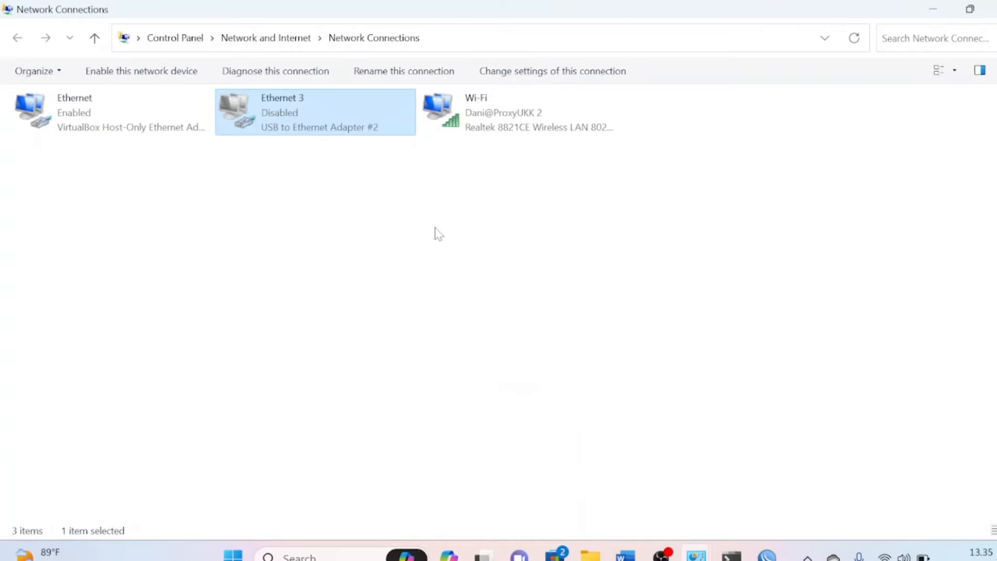
right_click(336, 126)
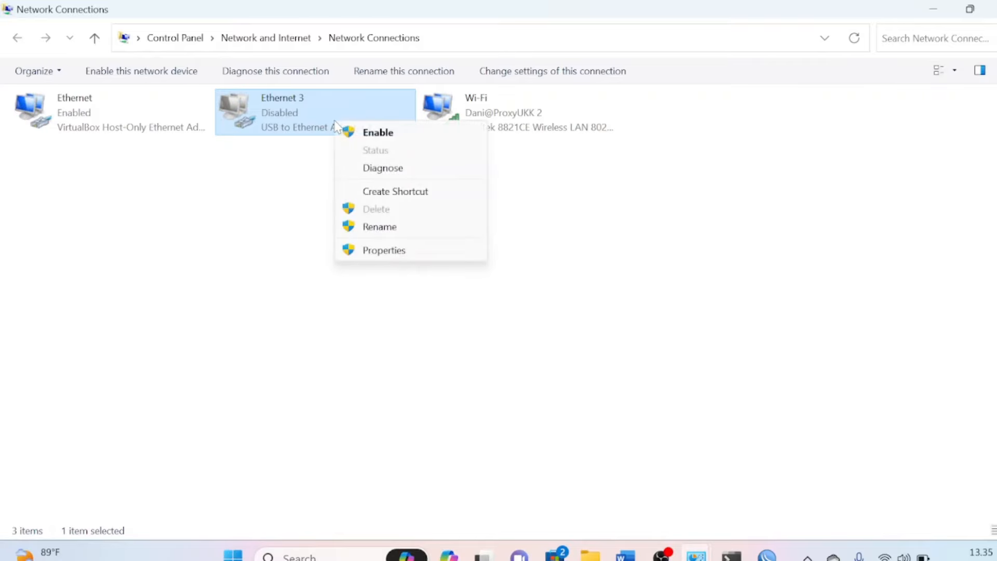
click(369, 133)
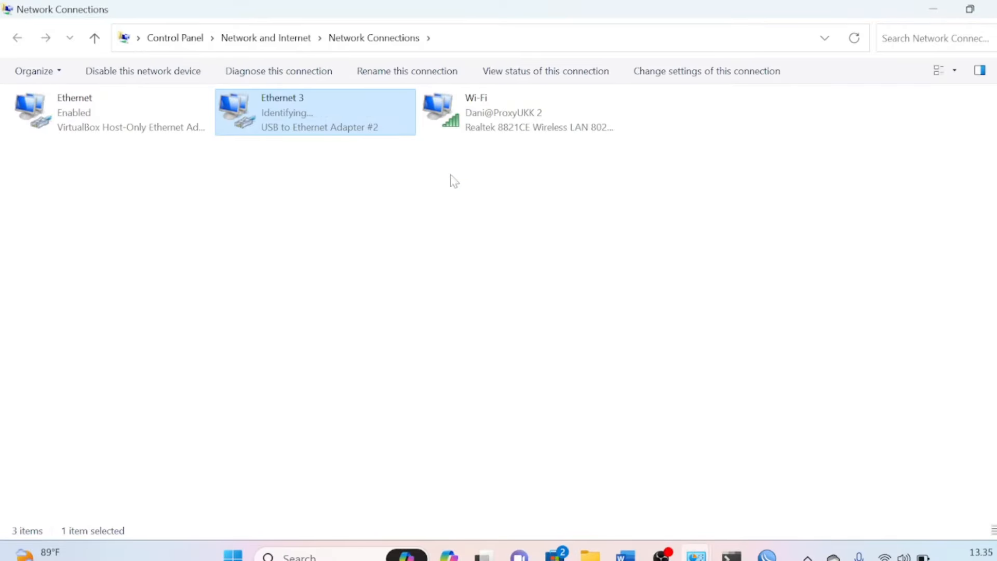
mouse_move(628, 540)
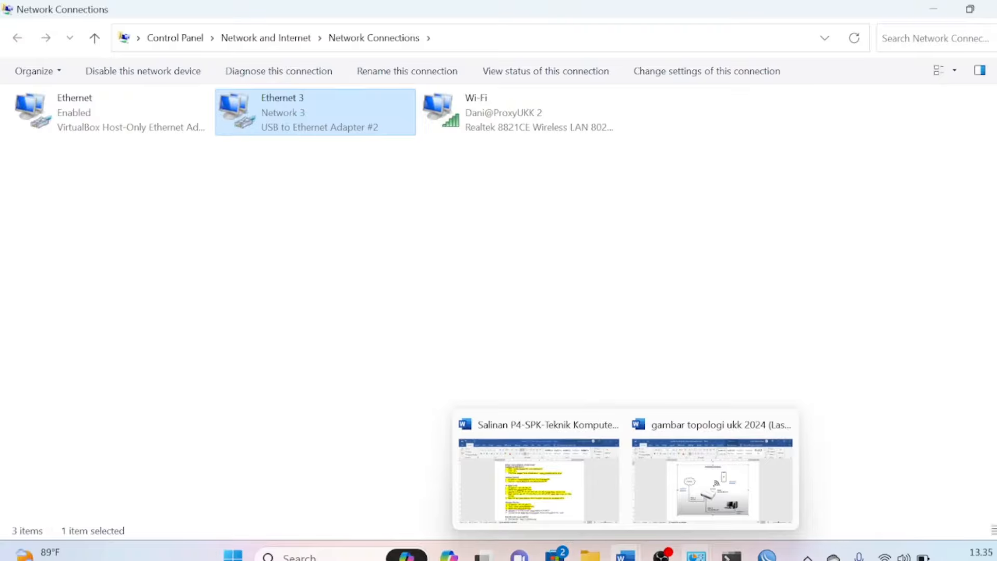
click(572, 510)
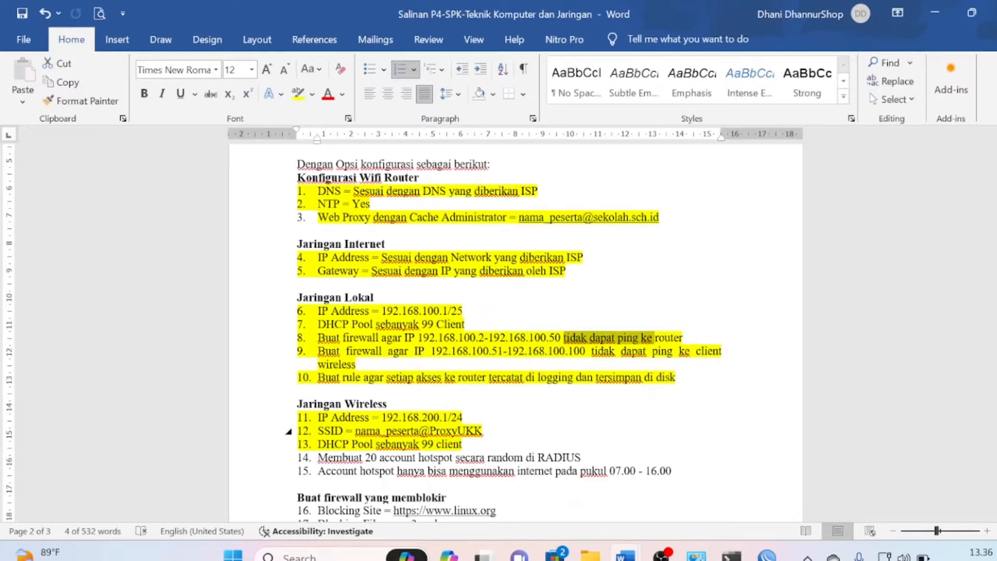
Move through the Word task list to item 14 about hotspot accounts
click(362, 458)
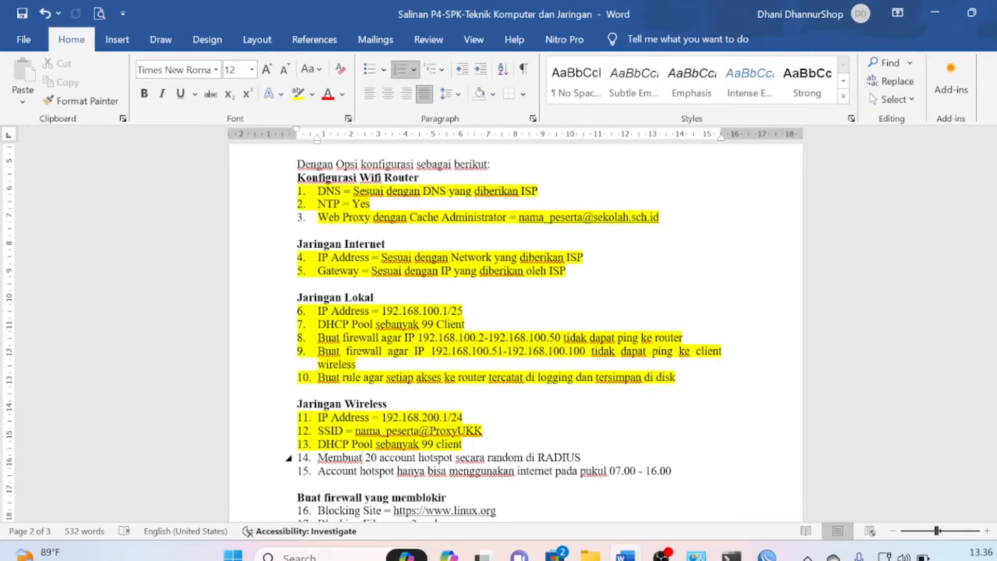
key(Down)
key(Up)
key(Up)
key(Down)
In WinBox, open IP > Hotspot and view the Server Profiles and empty Servers lists
key(alt+Tab)
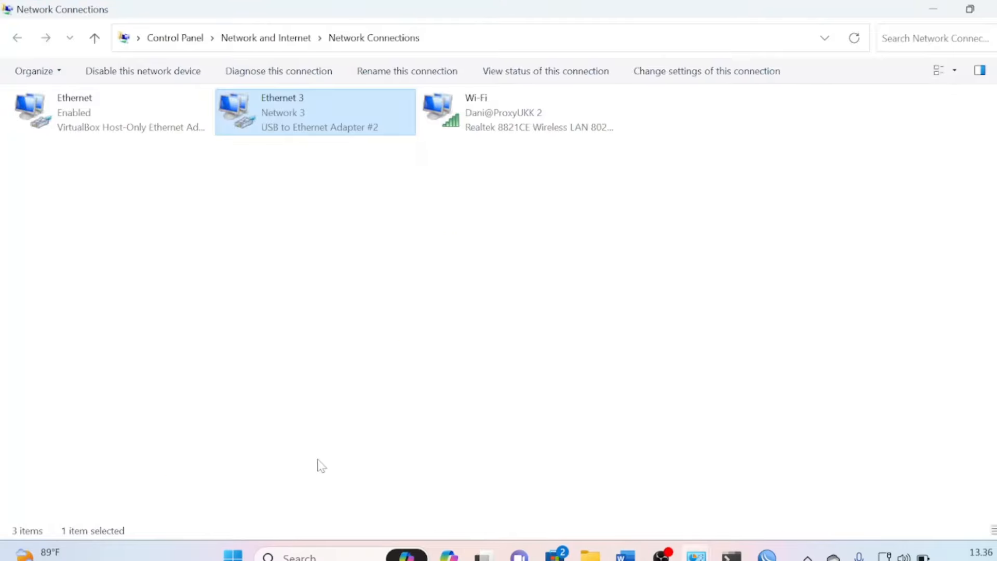
mouse_move(767, 556)
click(753, 496)
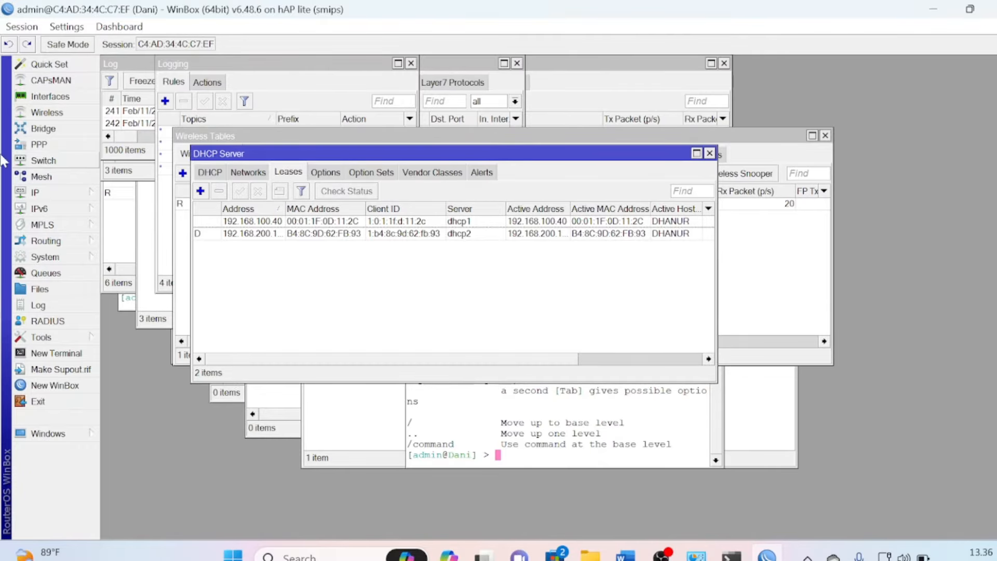
click(51, 194)
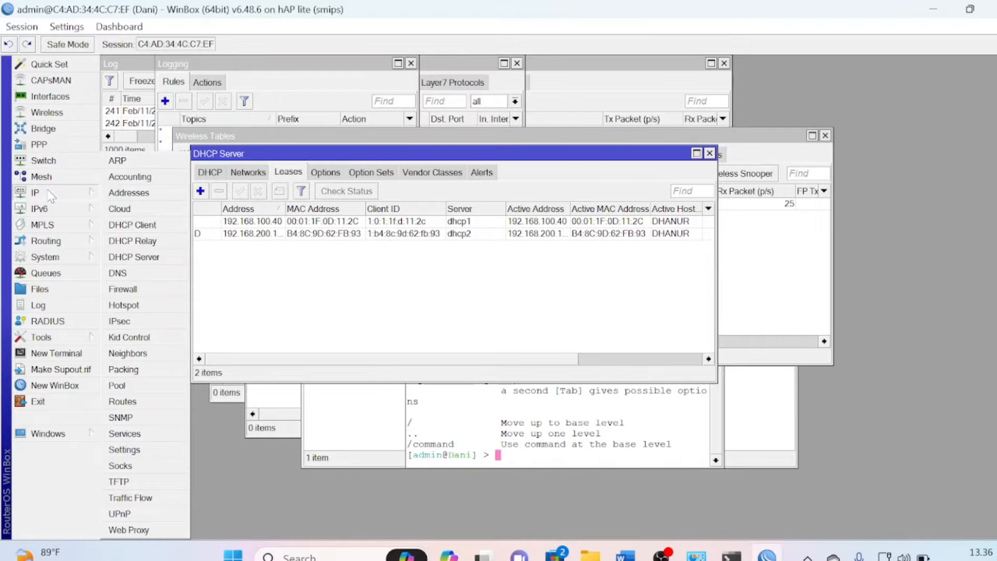
click(144, 310)
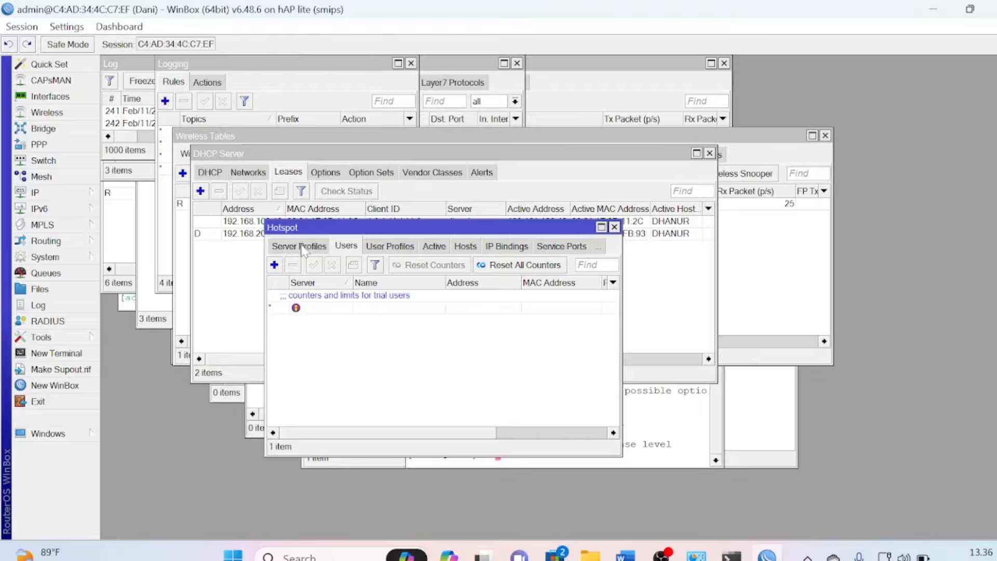
click(279, 251)
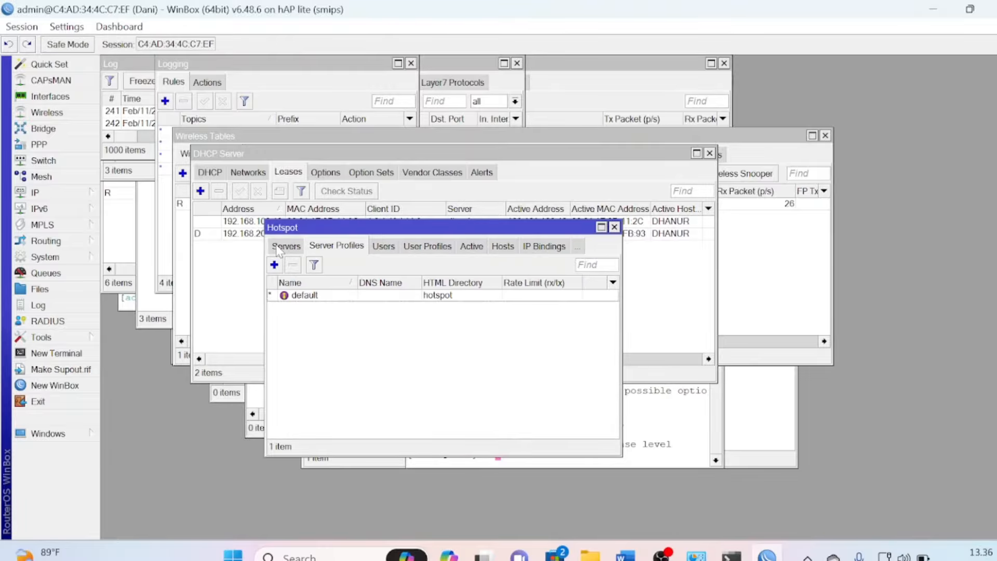
click(279, 251)
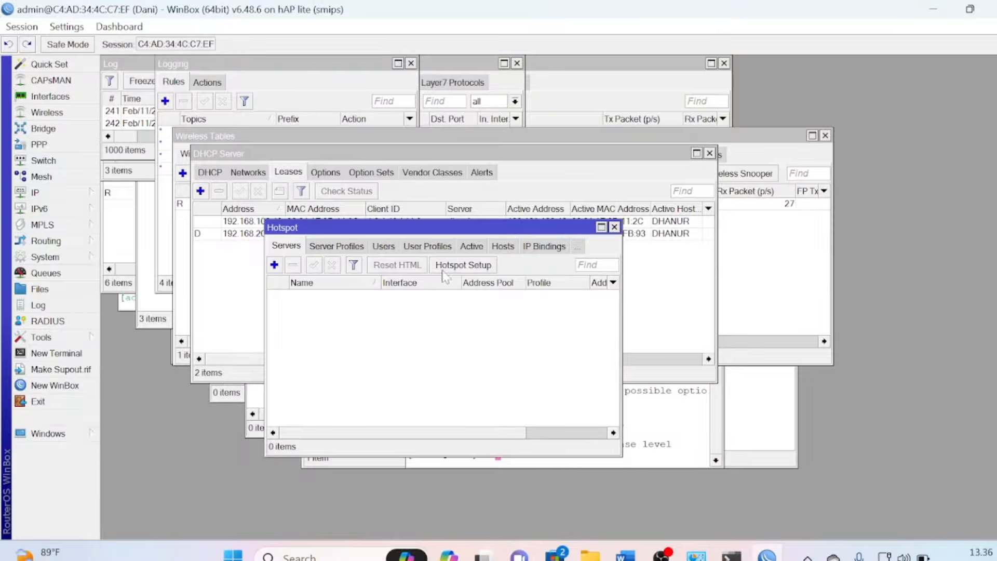
Run Hotspot Setup on wlan1-wireless with 192.168.200.1/24, pool .2–.100, no certificate, default SMTP
click(473, 265)
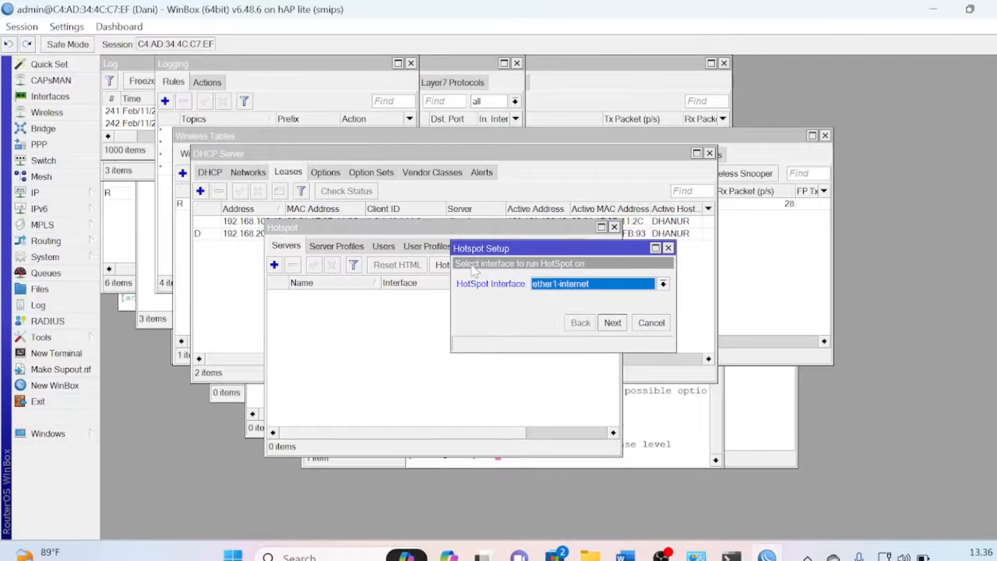
click(574, 284)
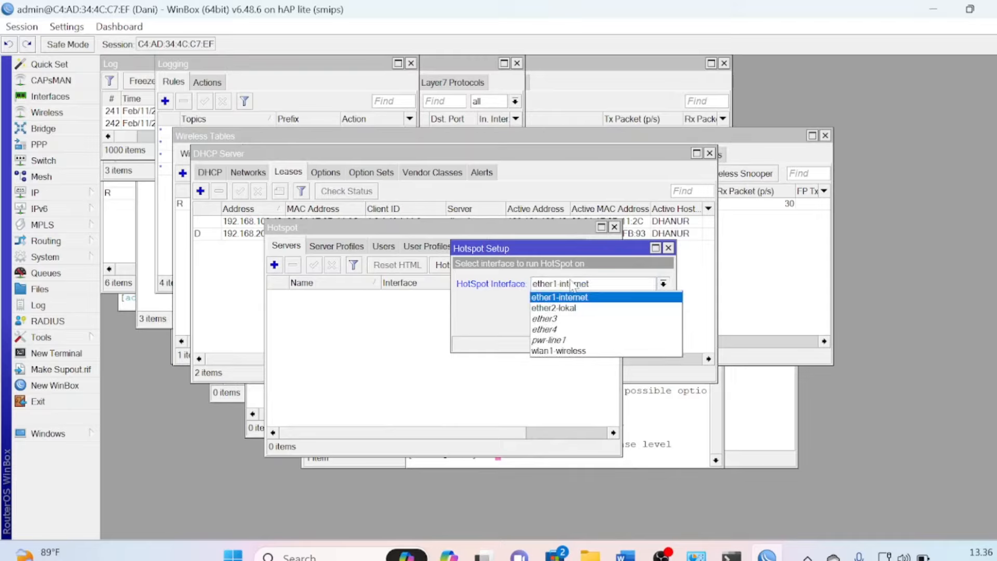
click(563, 351)
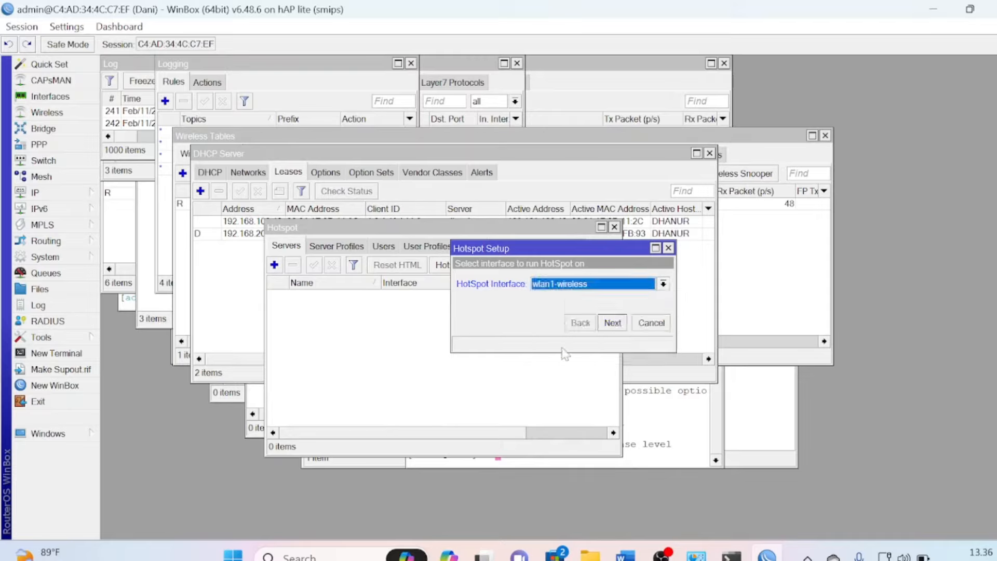
click(612, 323)
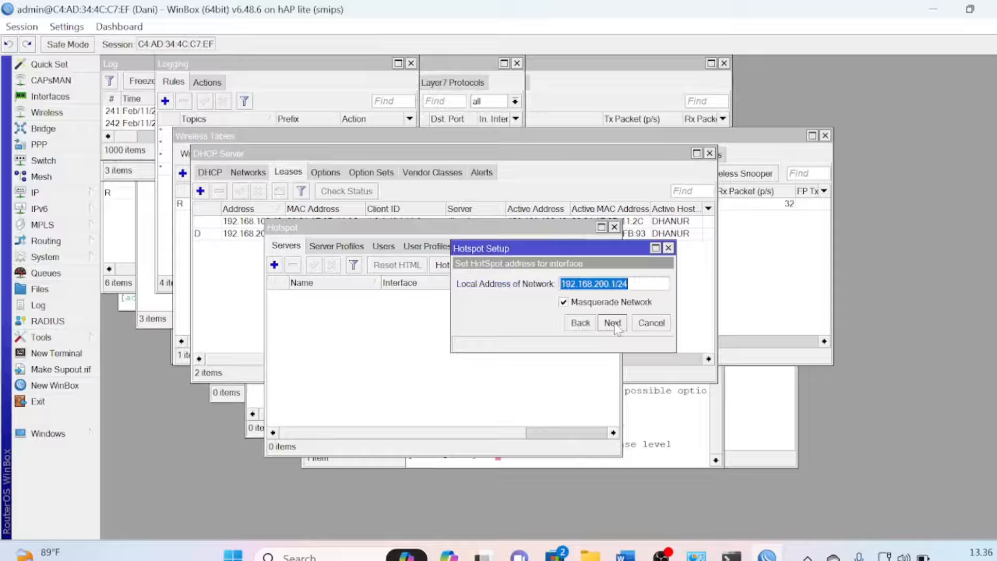
click(613, 323)
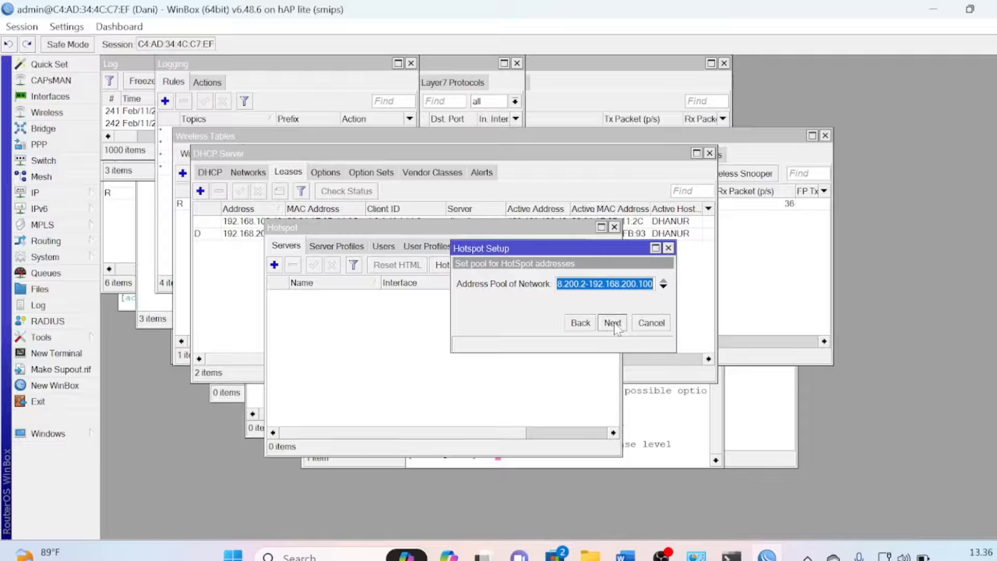
click(613, 323)
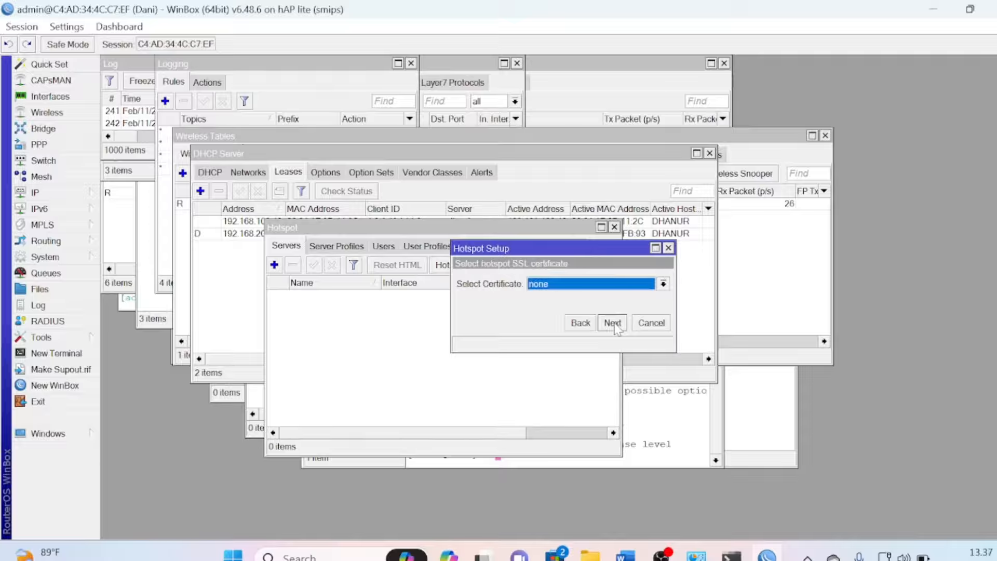
click(613, 325)
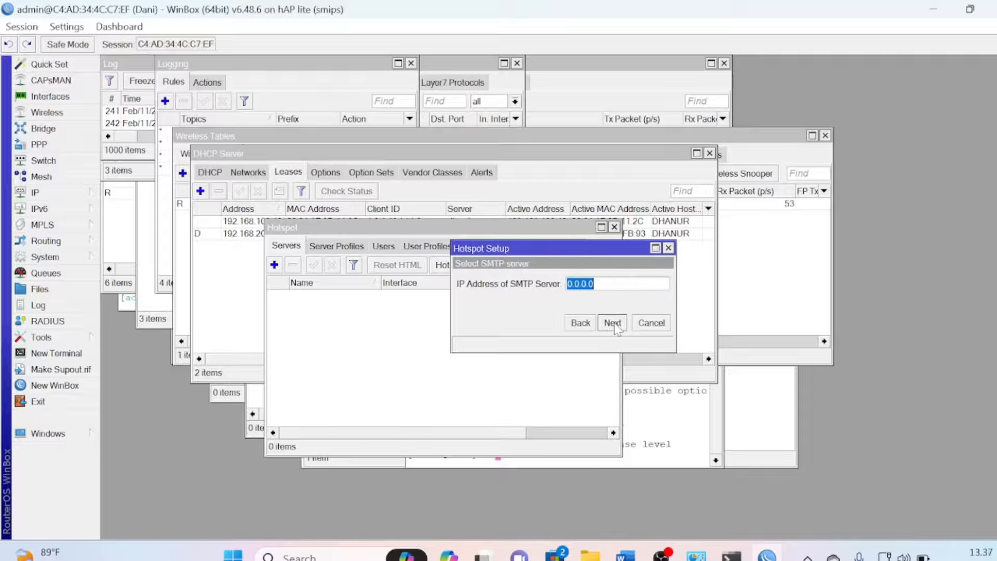
click(614, 325)
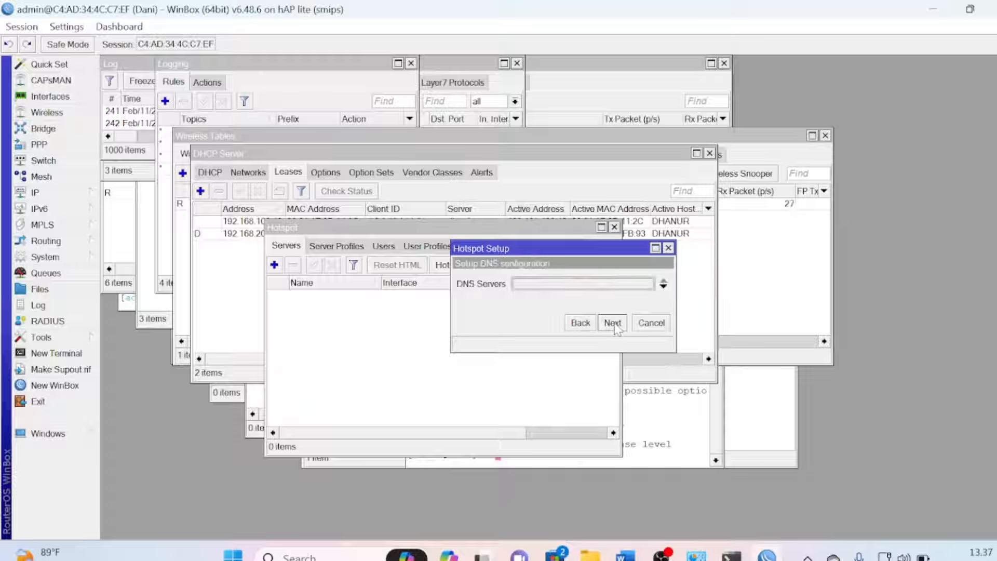
click(612, 324)
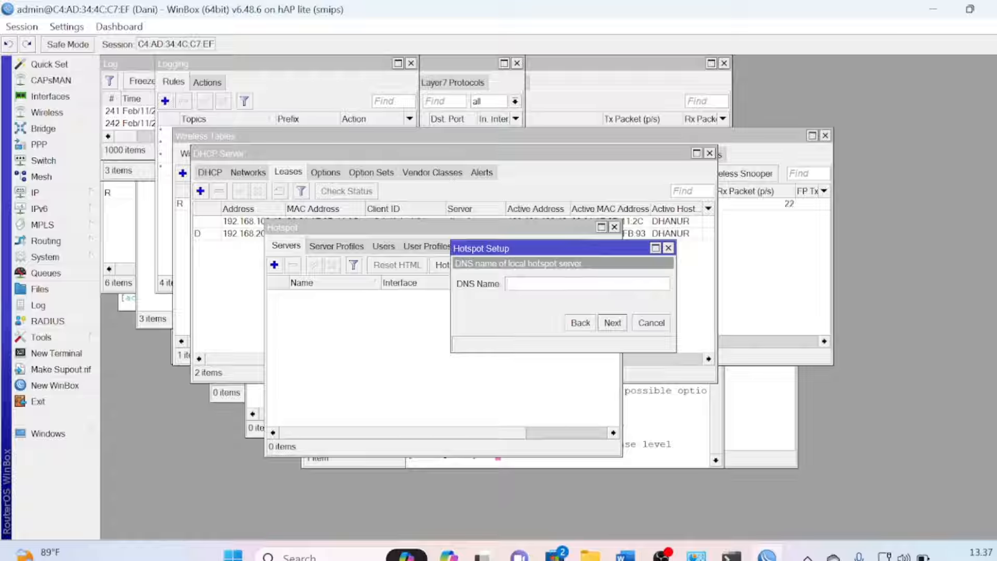
Set DNS name dani.co.id and create the local hotspot user with its password
text(dani)
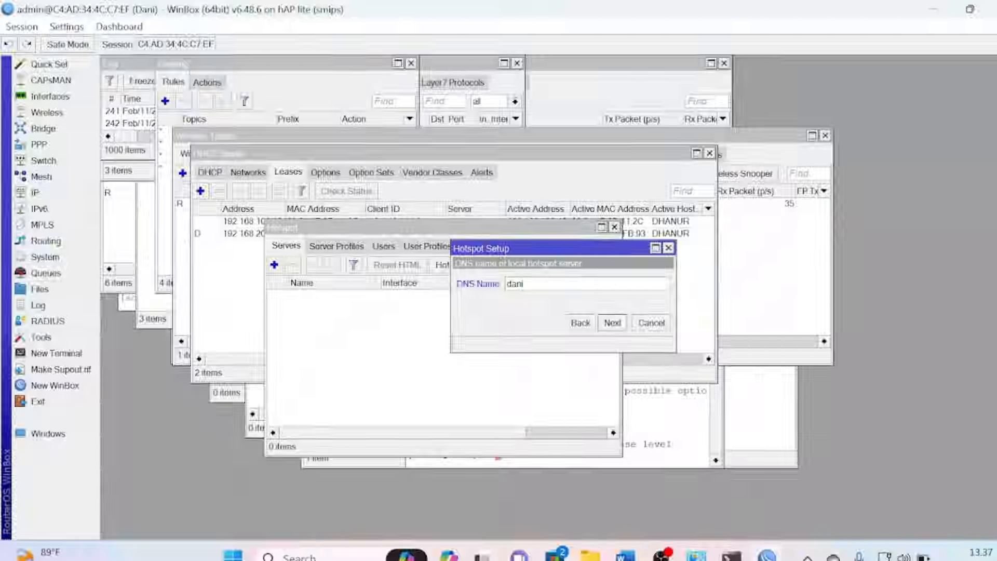
text(.co.id)
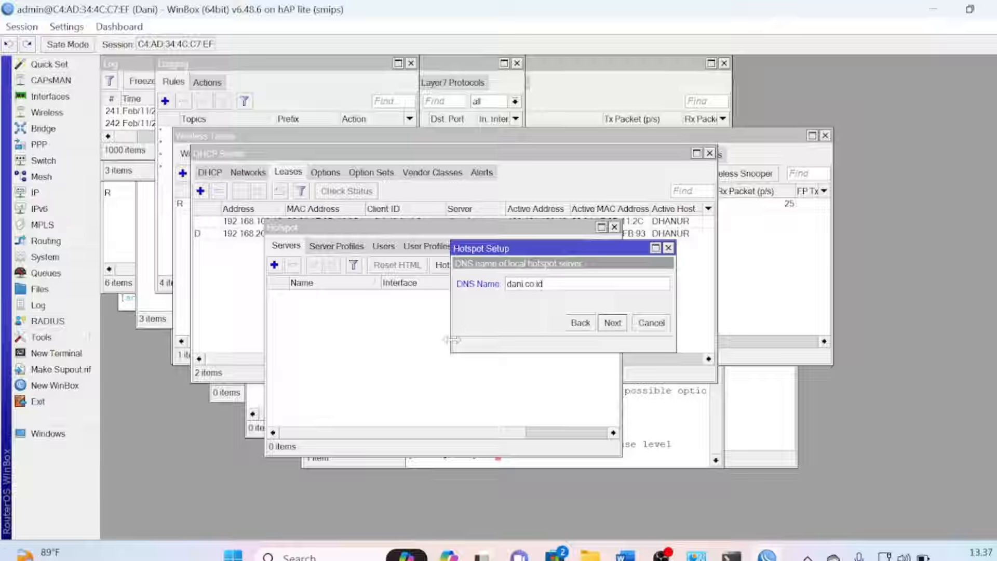
click(621, 329)
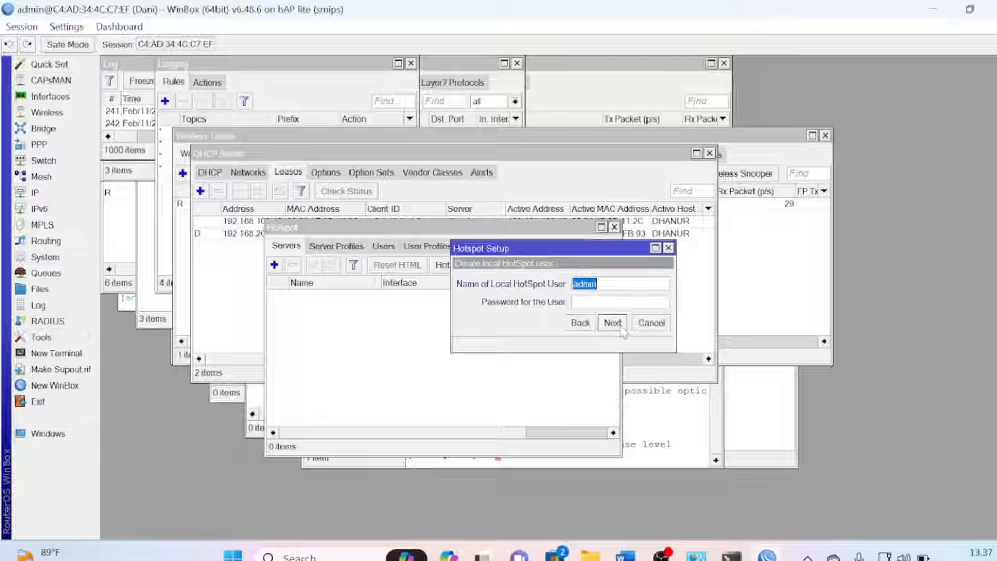
key(Tab)
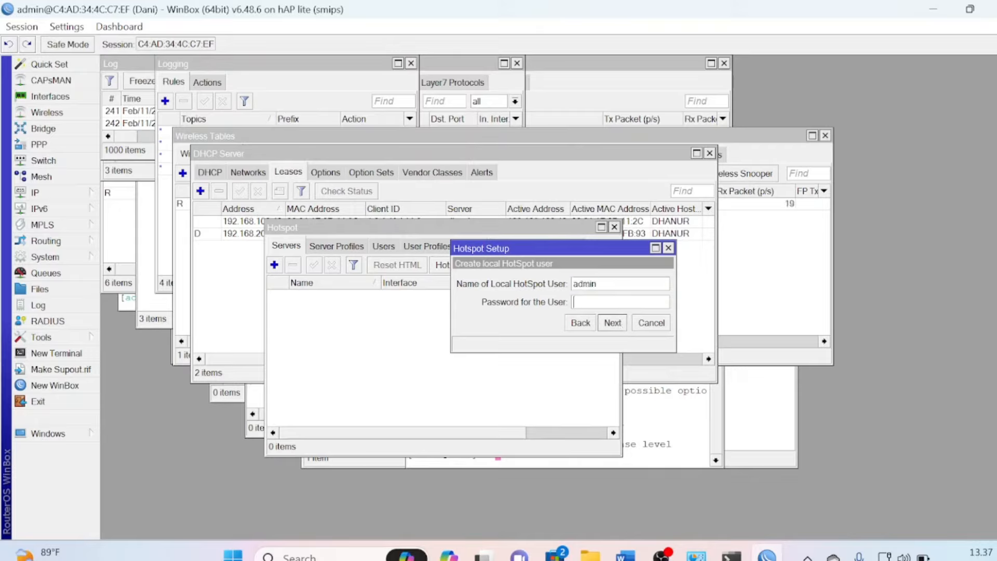
text(1234)
click(617, 324)
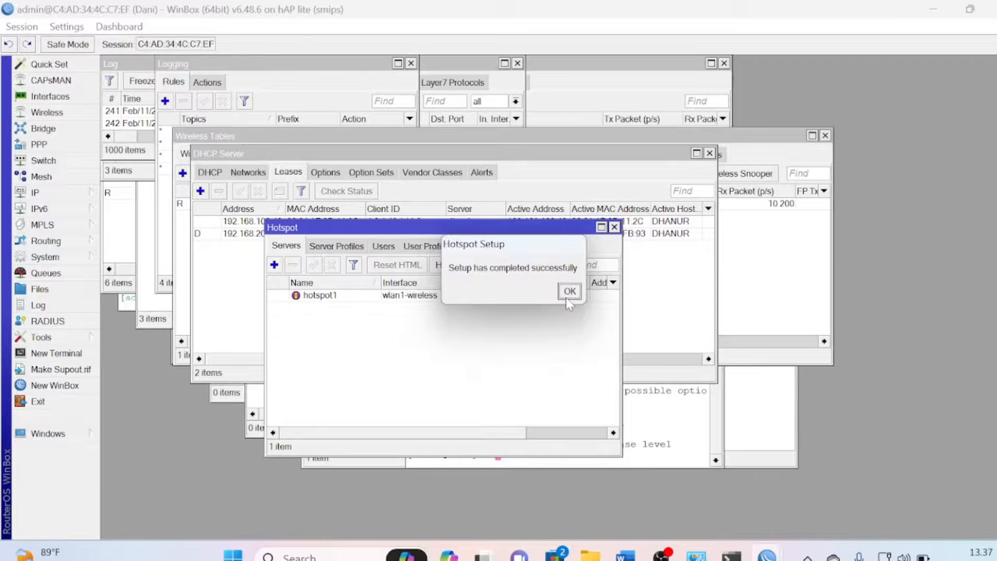
click(569, 292)
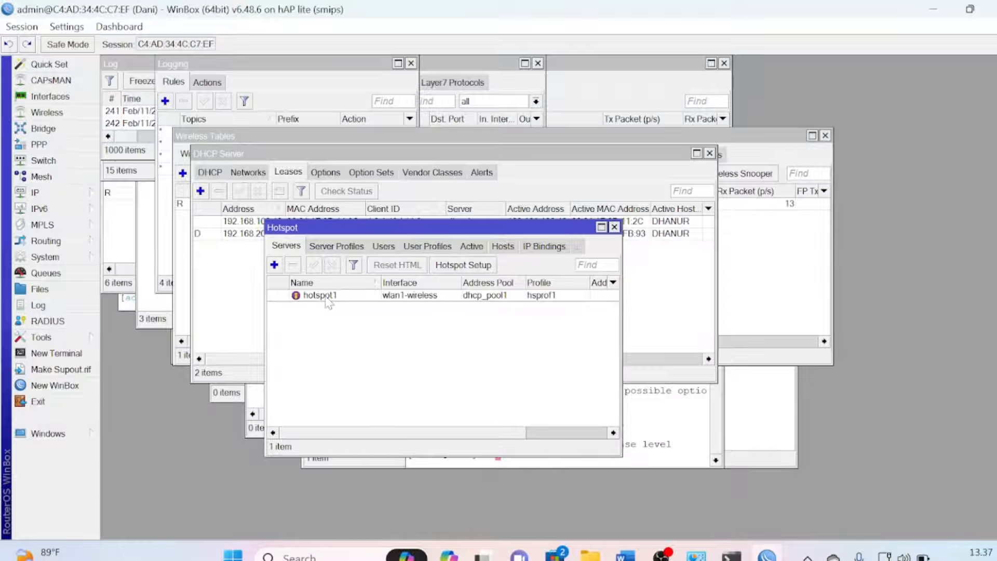
In hsprof1, untick Cookie login, tick Use RADIUS, and save the profile
click(351, 253)
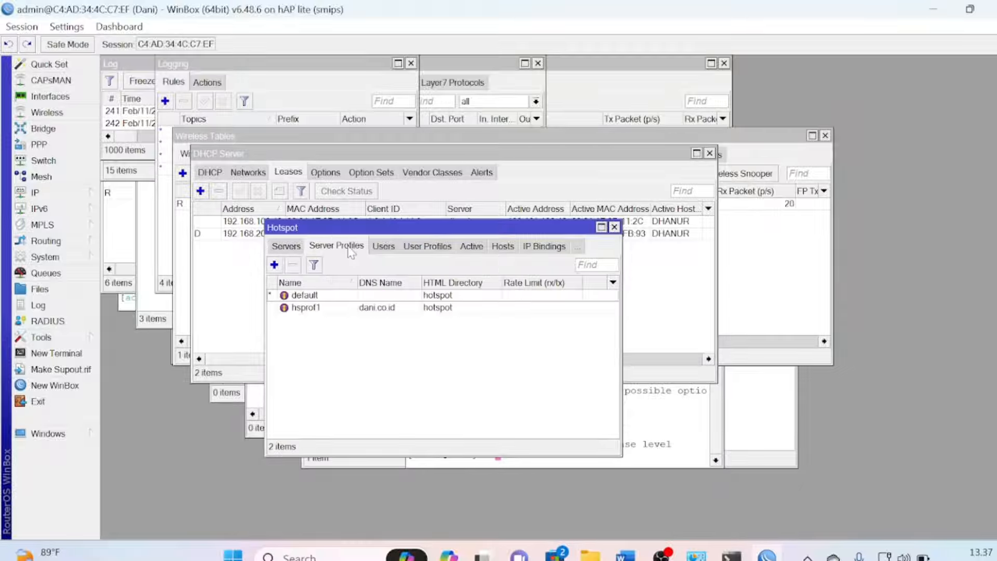
double_click(378, 307)
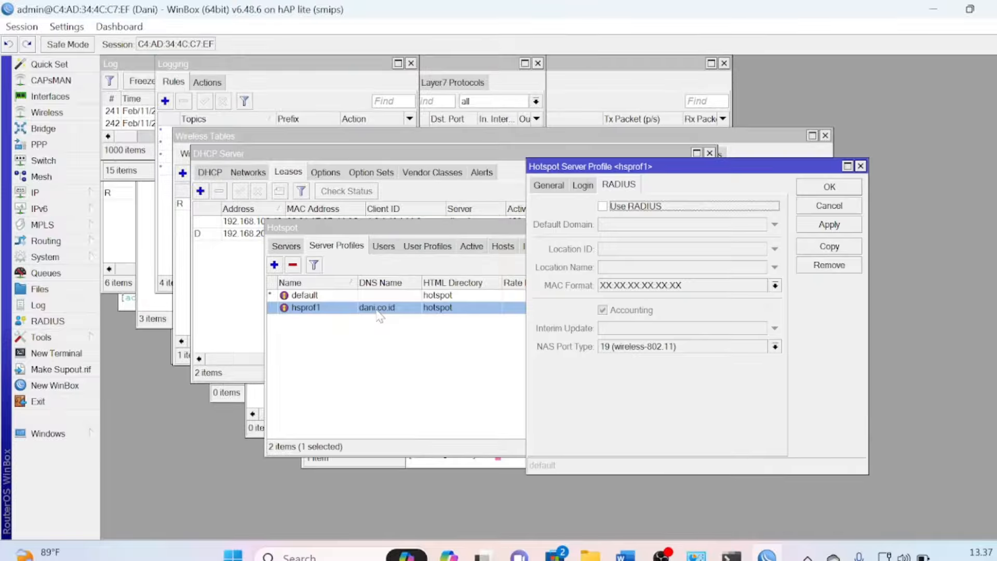
click(582, 186)
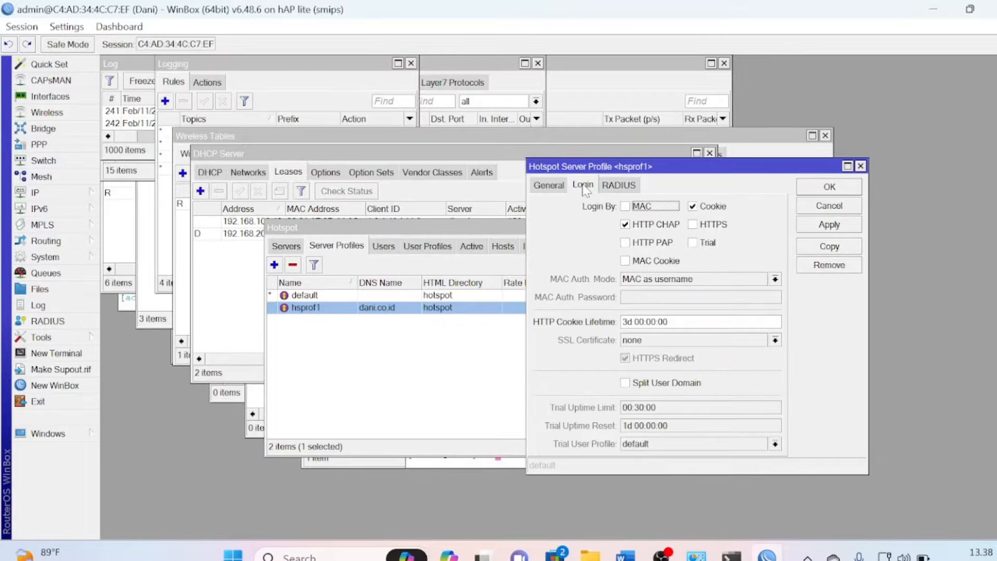
click(694, 207)
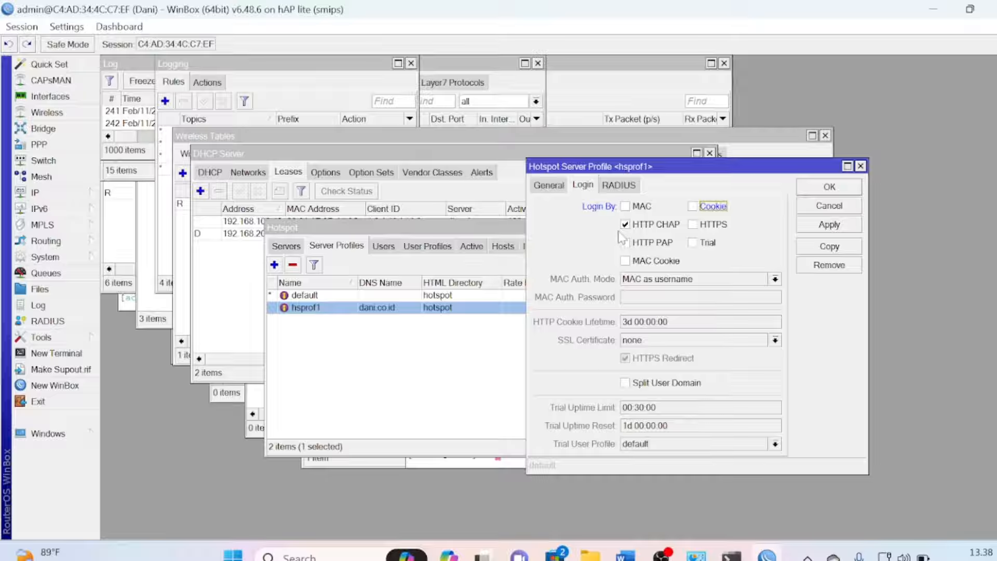
click(612, 187)
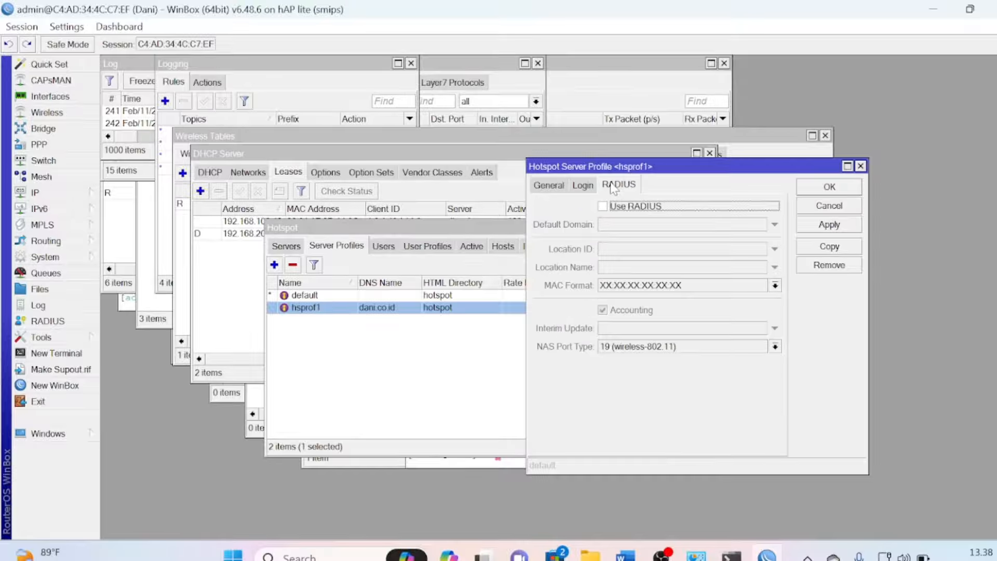
click(603, 208)
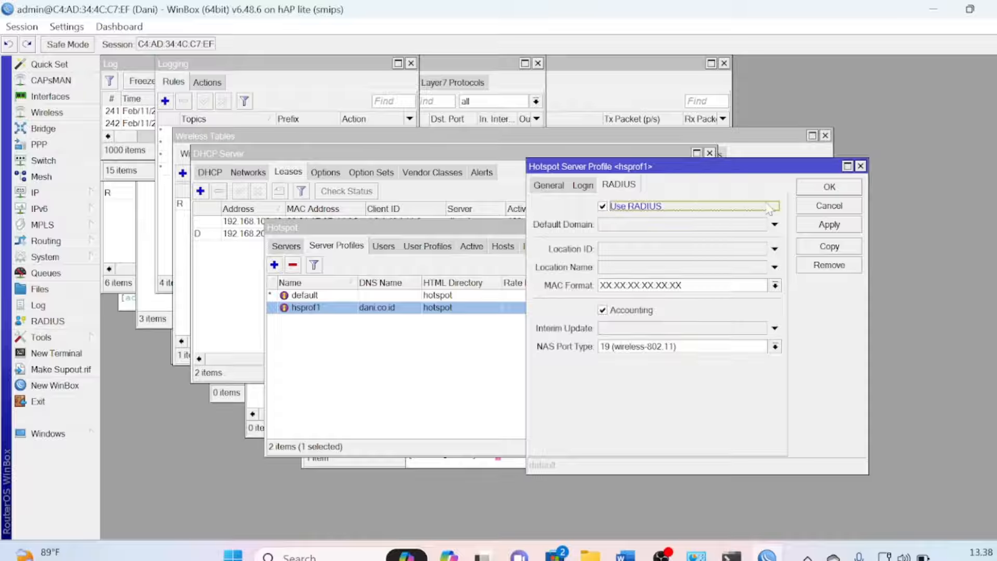
click(830, 231)
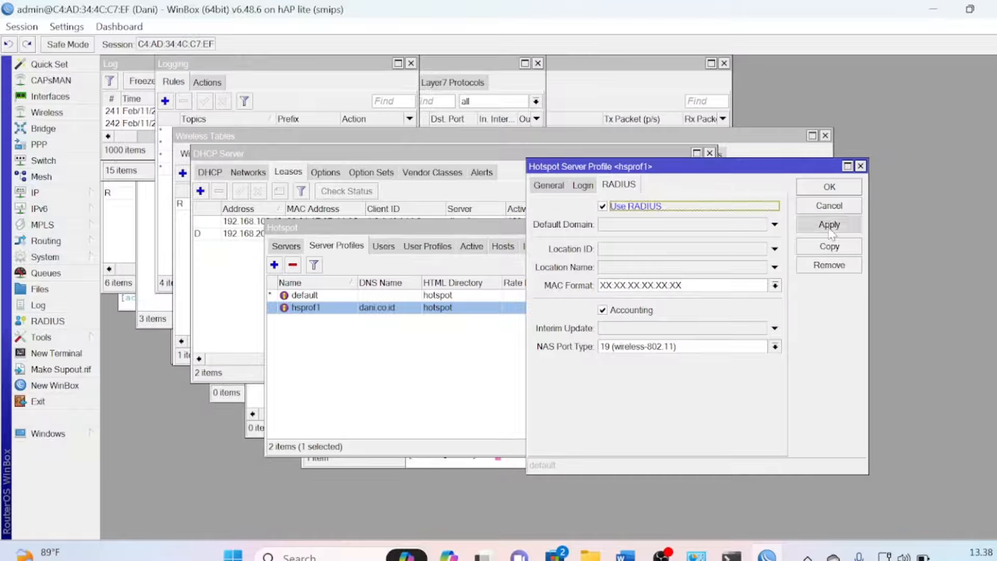
click(830, 187)
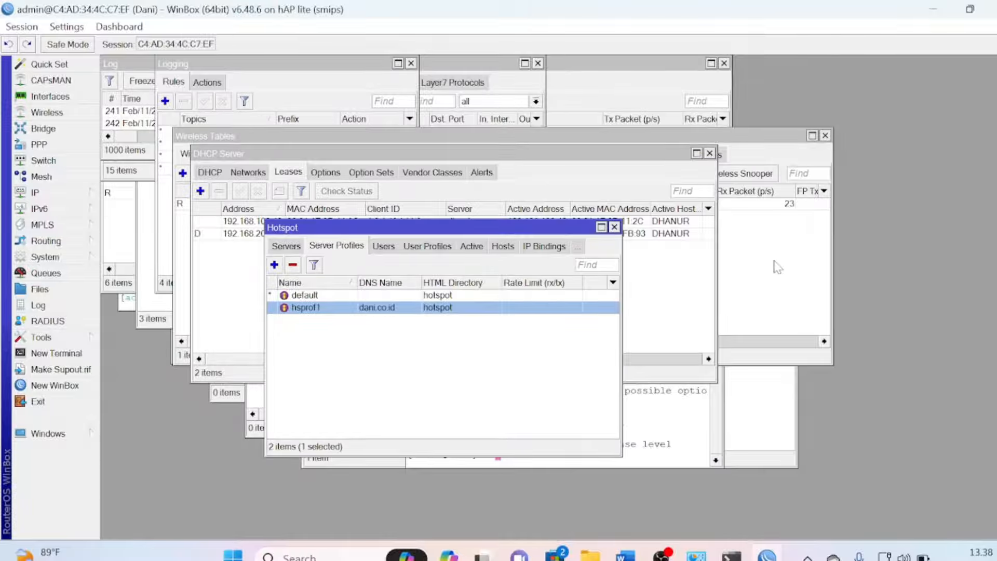
Add a RADIUS server entry for the hotspot service with address 127.0.0.1
click(58, 323)
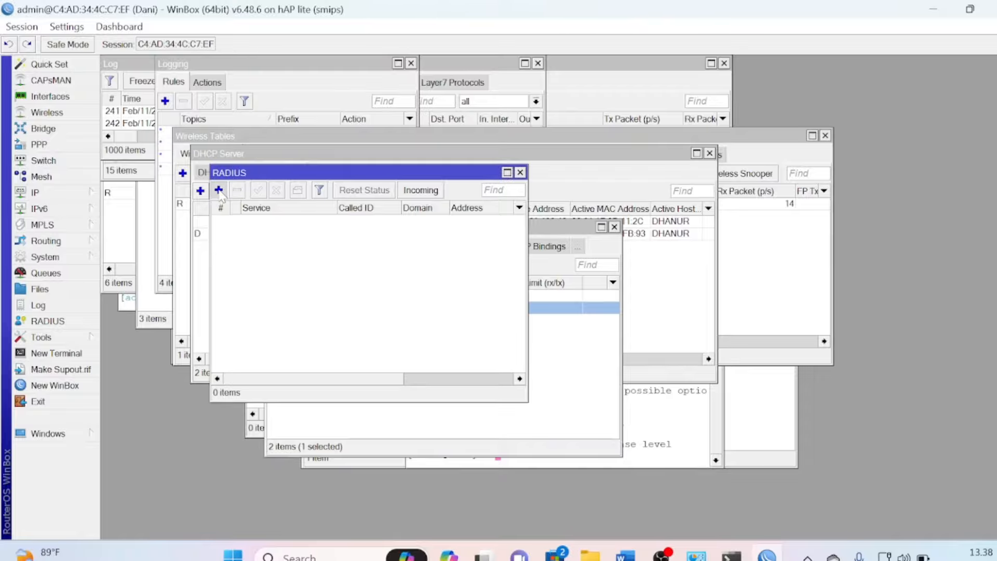
click(219, 190)
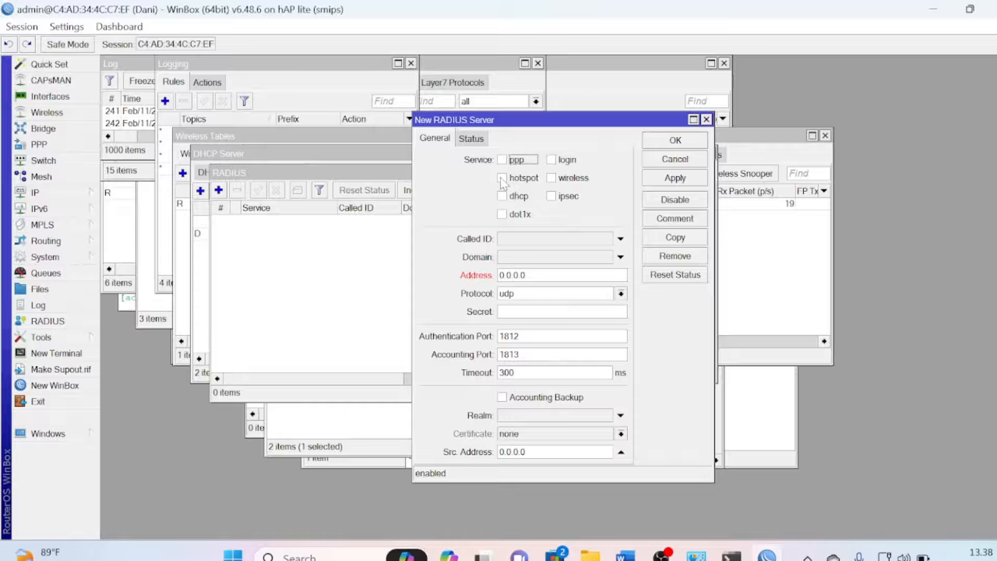
click(501, 178)
click(554, 274)
key(BackSpace)
key(BackSpace)
key(BackSpace)
key(BackSpace)
key(BackSpace)
key(BackSpace)
key(BackSpace)
text(127.0.0)
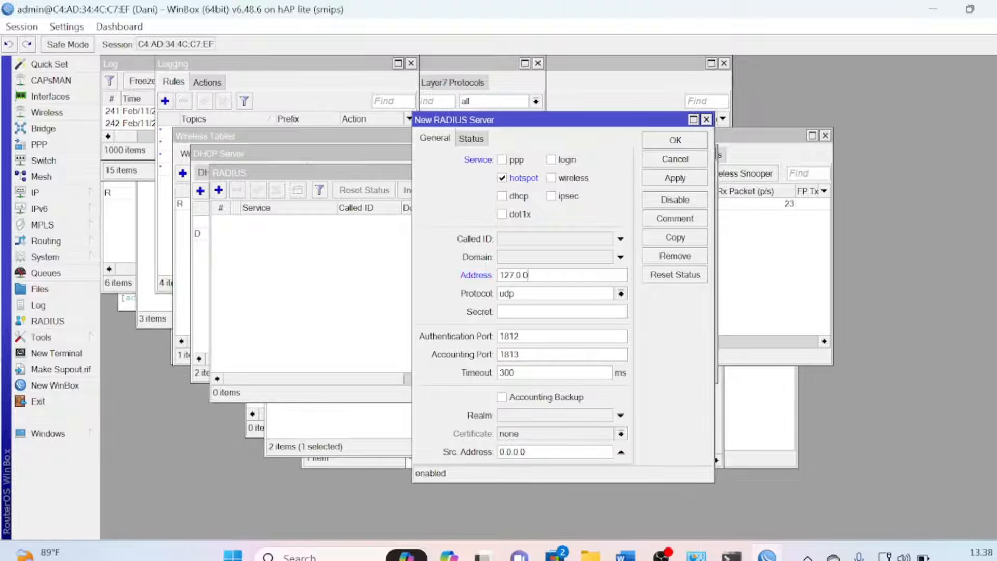
text(.1)
click(690, 179)
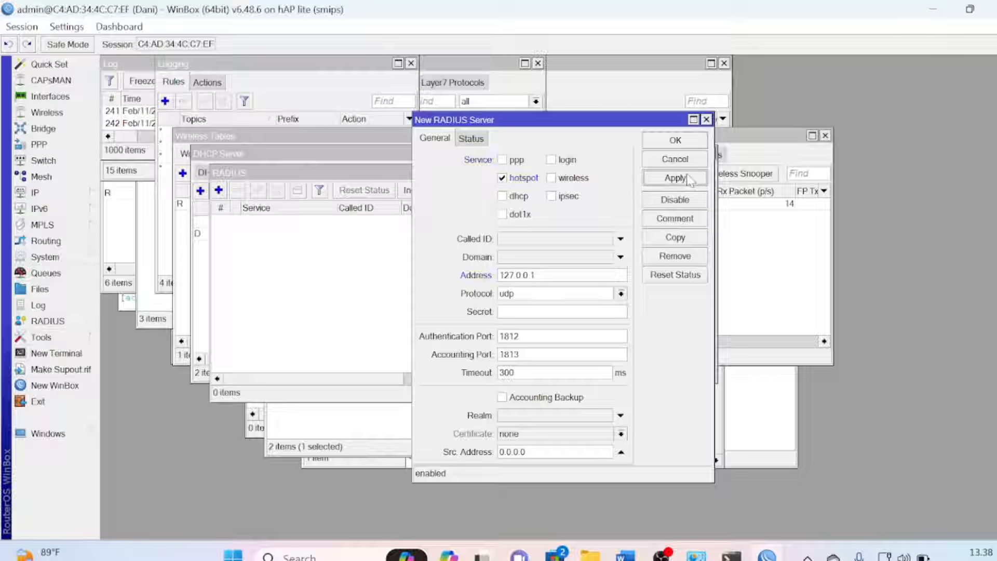
click(674, 140)
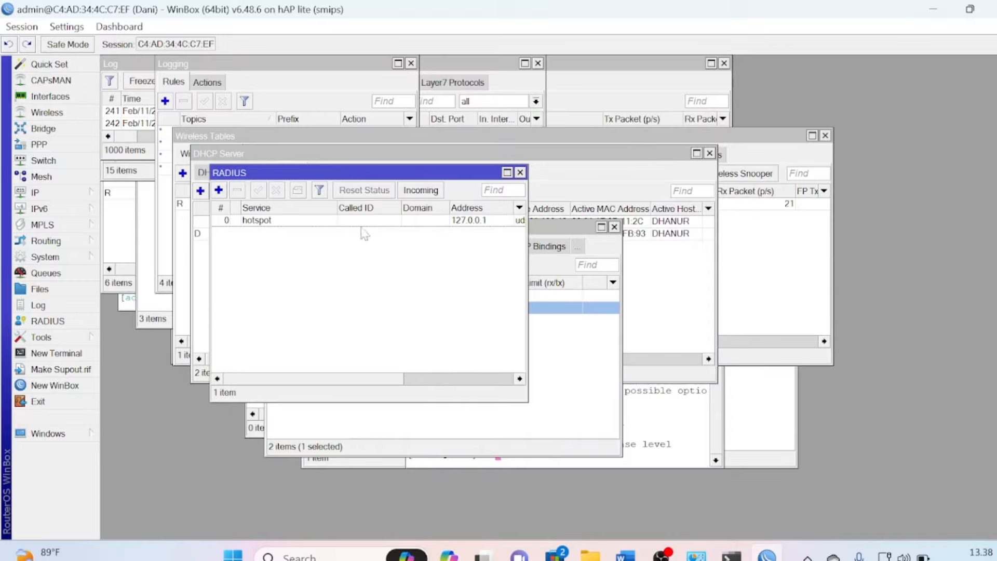
click(587, 353)
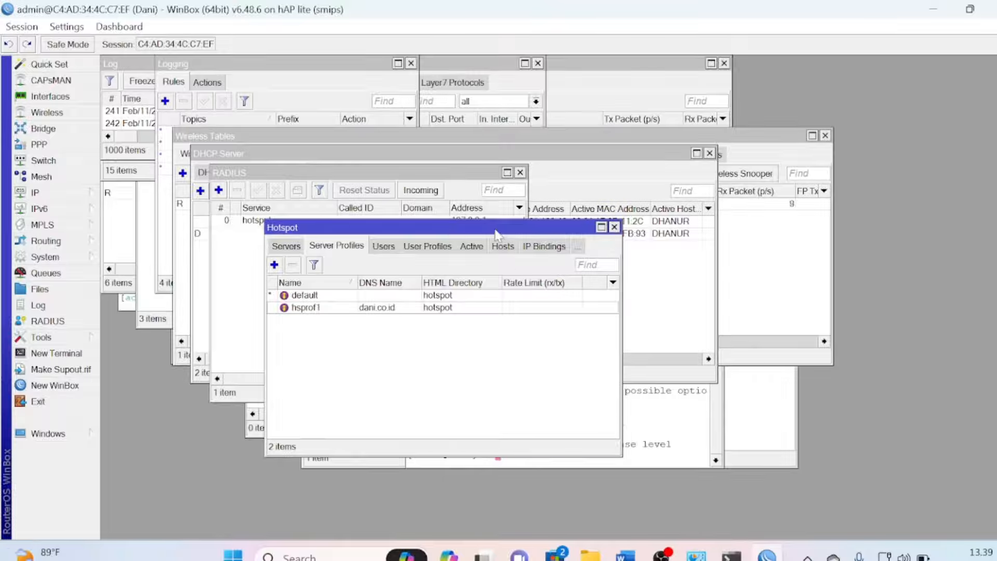
Create hotspot user1 as a copy of admin with a new password
drag(496, 231, 453, 179)
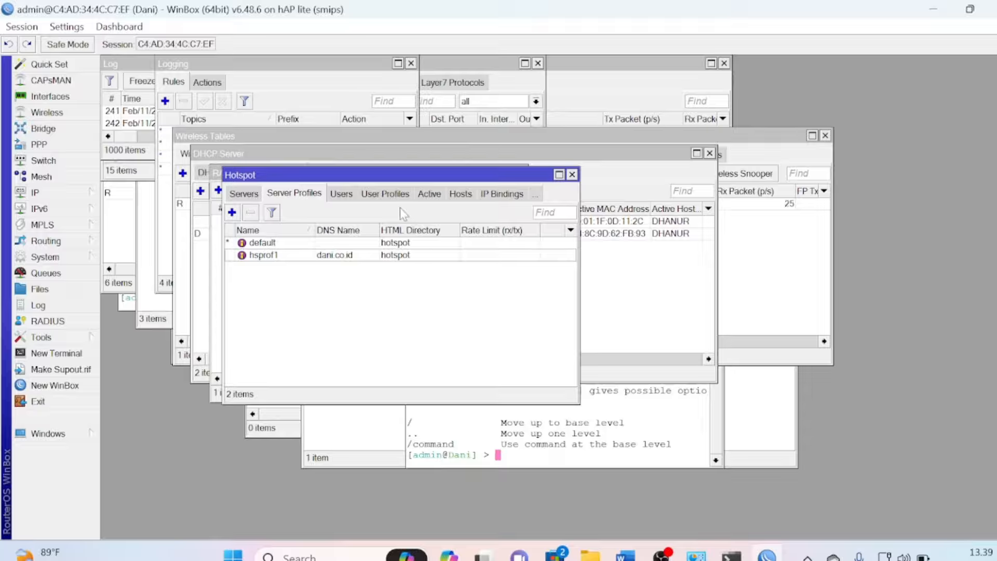
click(342, 195)
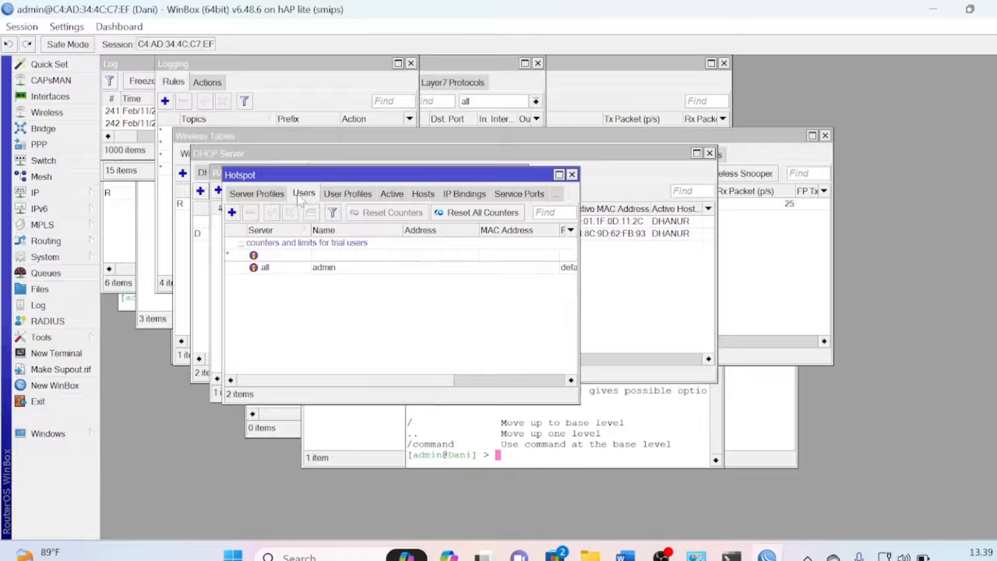
double_click(284, 268)
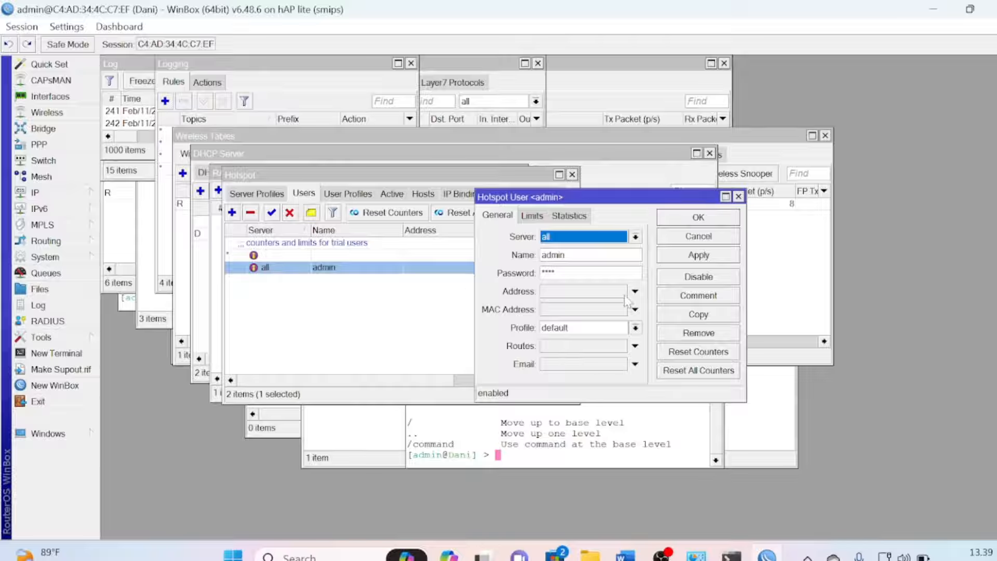
click(688, 315)
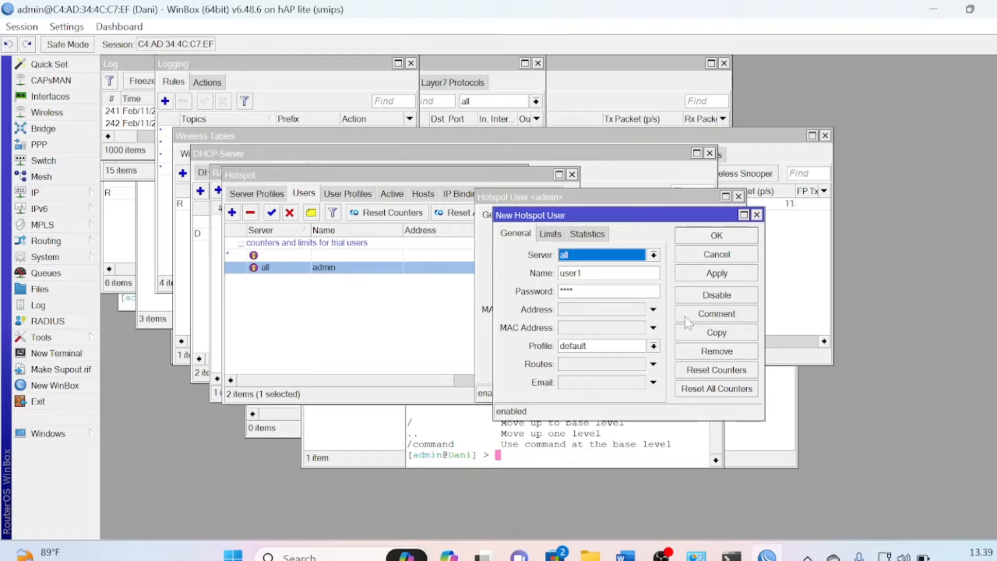
click(609, 292)
key(BackSpace)
key(BackSpace)
key(BackSpace)
key(BackSpace)
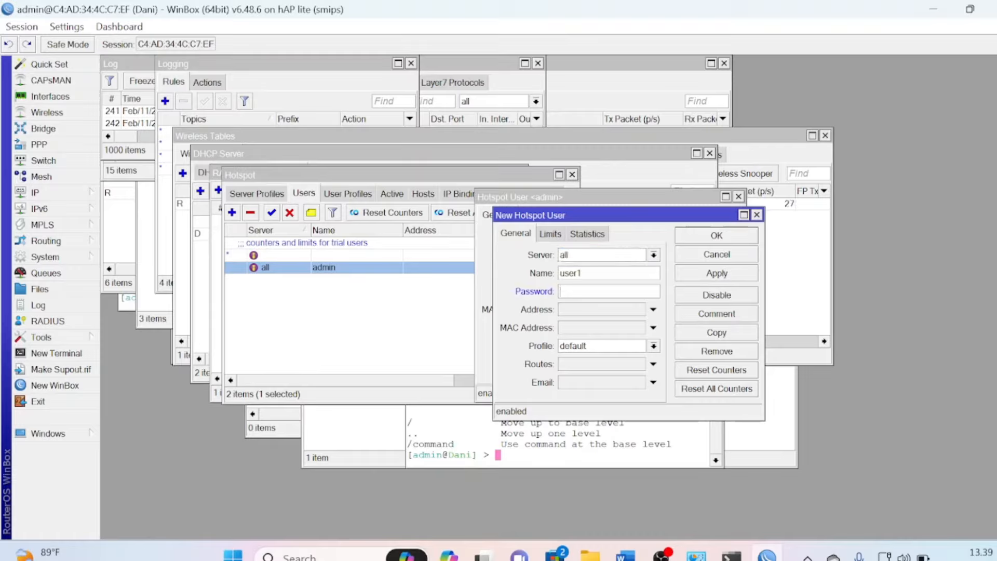
text(12)
click(714, 237)
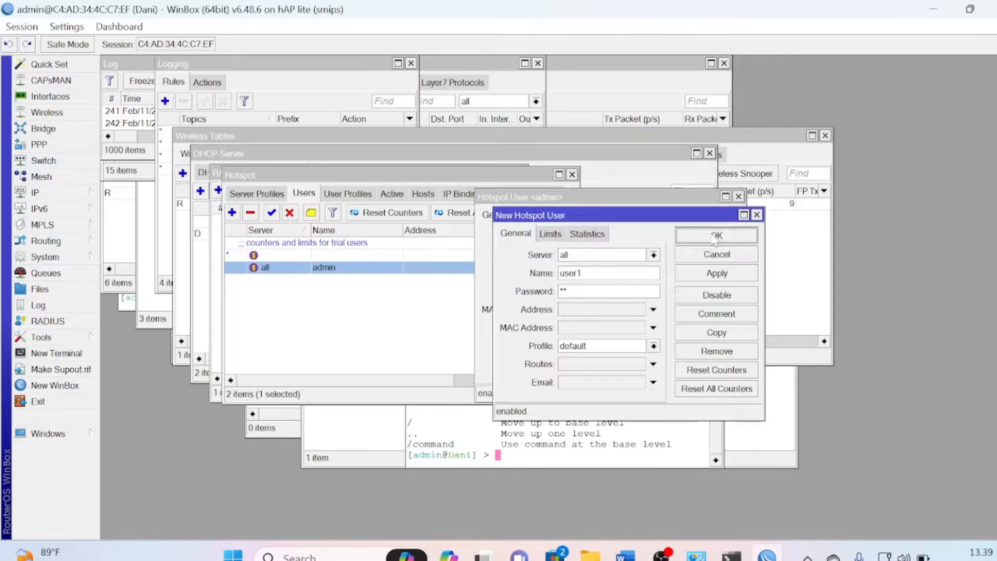
click(710, 218)
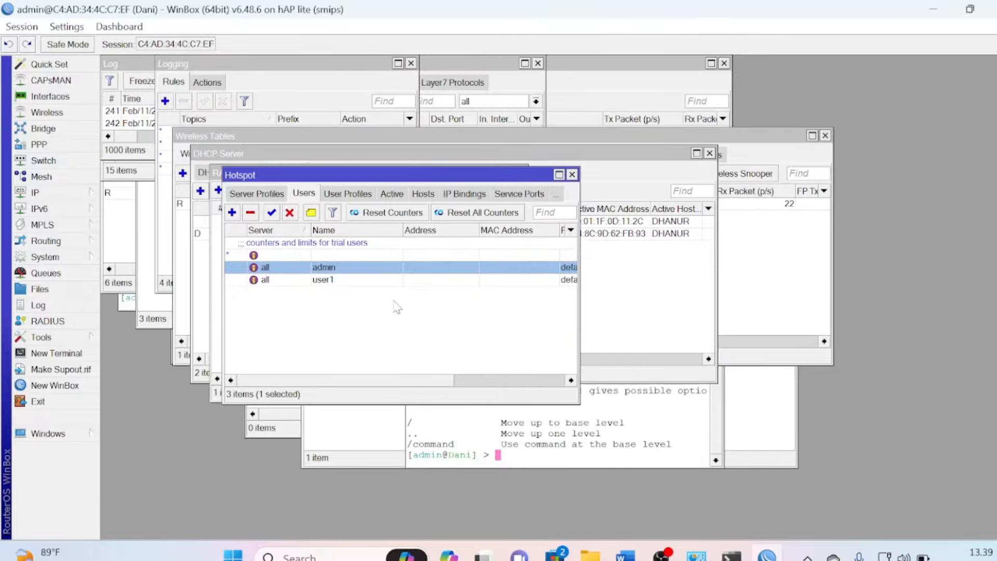
Create user2 as a copy of user1 with a new password
double_click(357, 280)
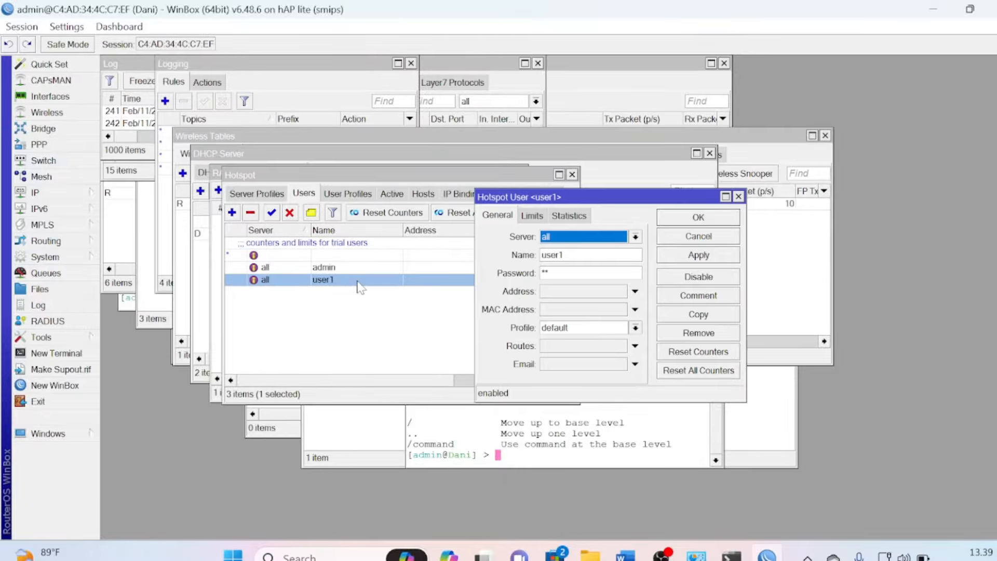
click(674, 316)
click(577, 291)
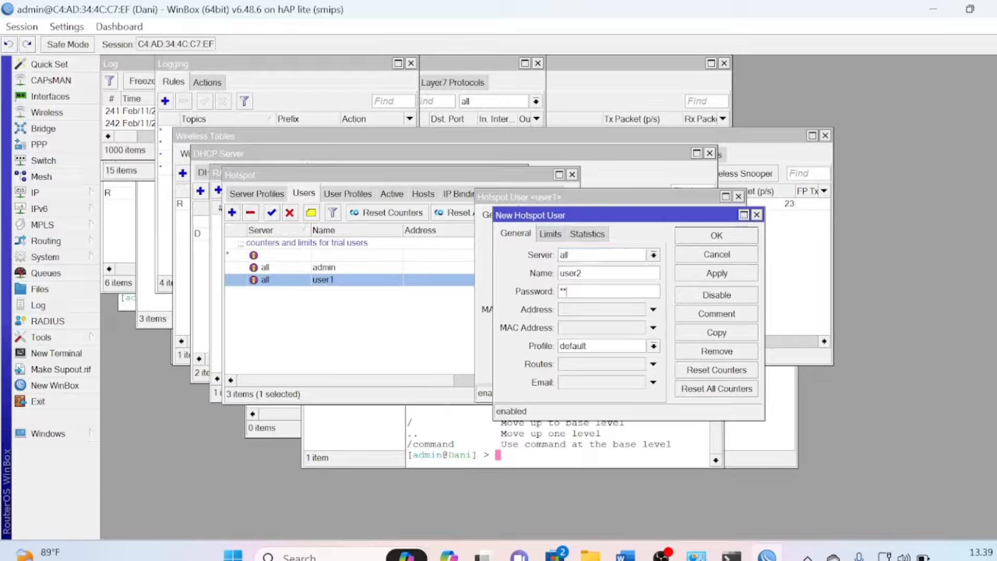
key(BackSpace)
key(BackSpace)
text(12)
click(715, 239)
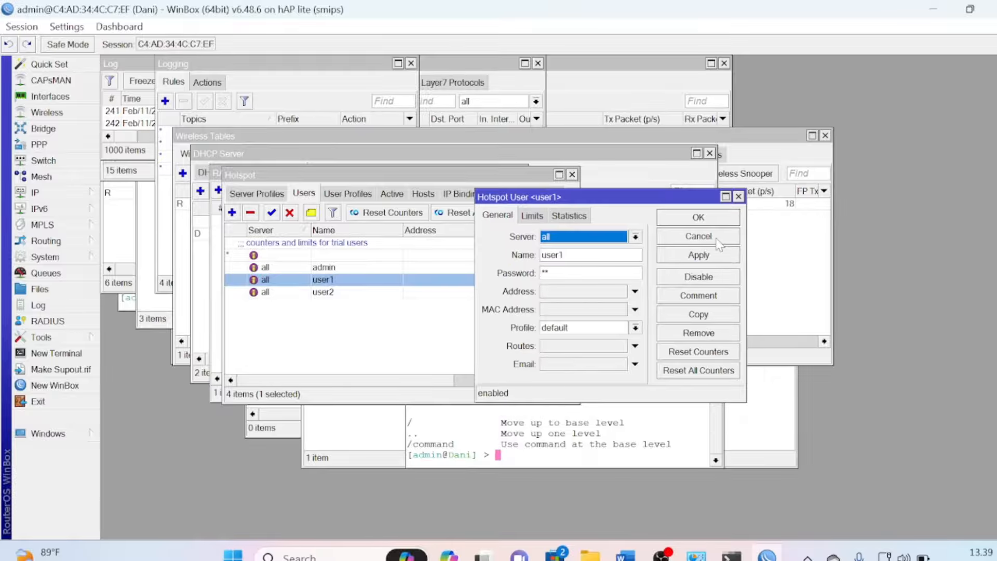
click(698, 218)
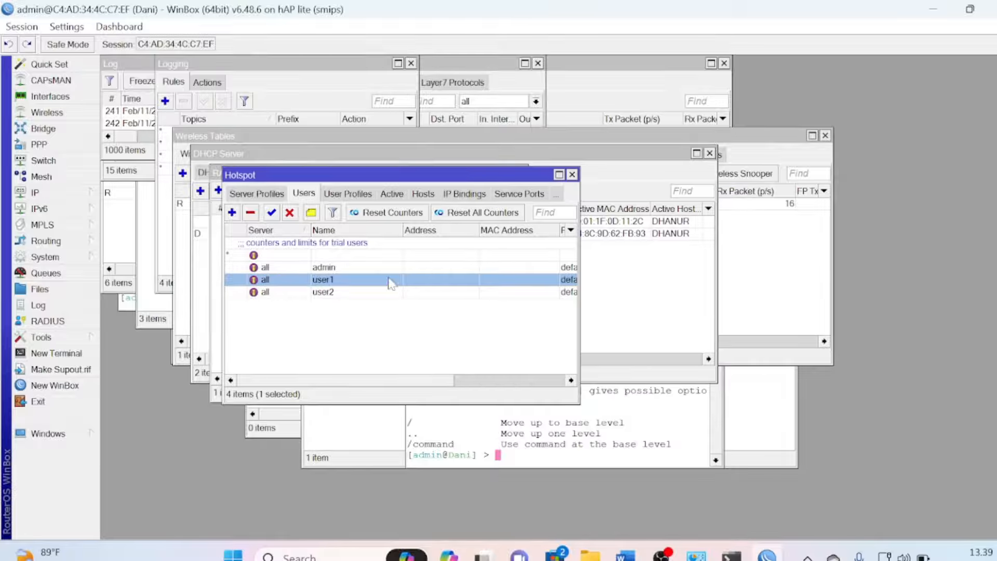
Create user3 as a copy of user2 with a new password
double_click(358, 292)
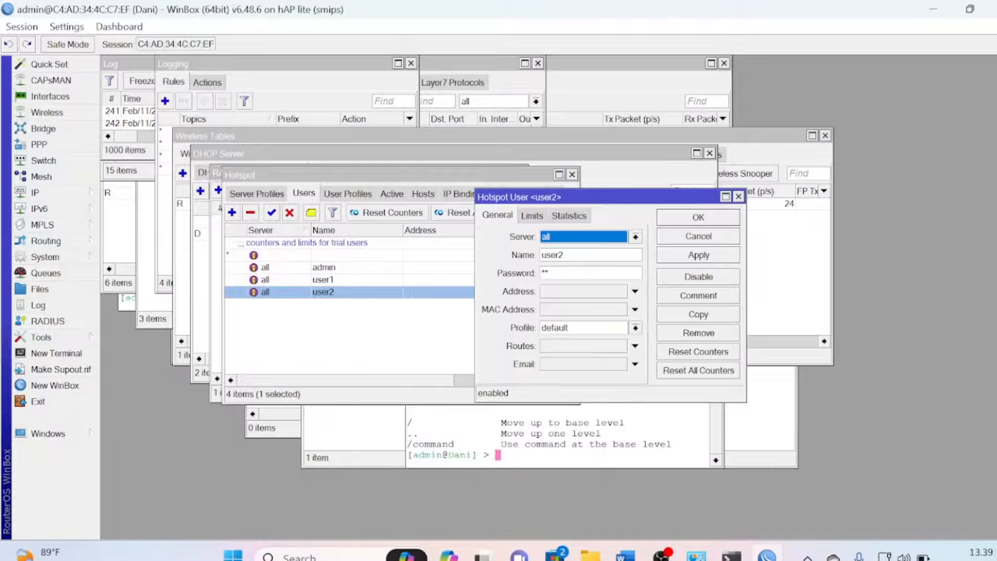
click(710, 315)
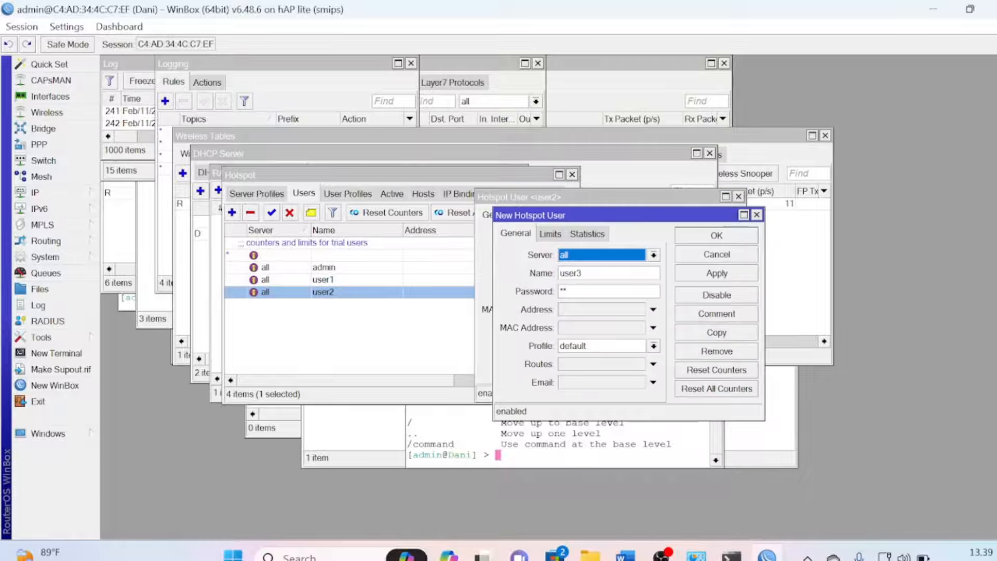
click(592, 291)
key(BackSpace)
key(BackSpace)
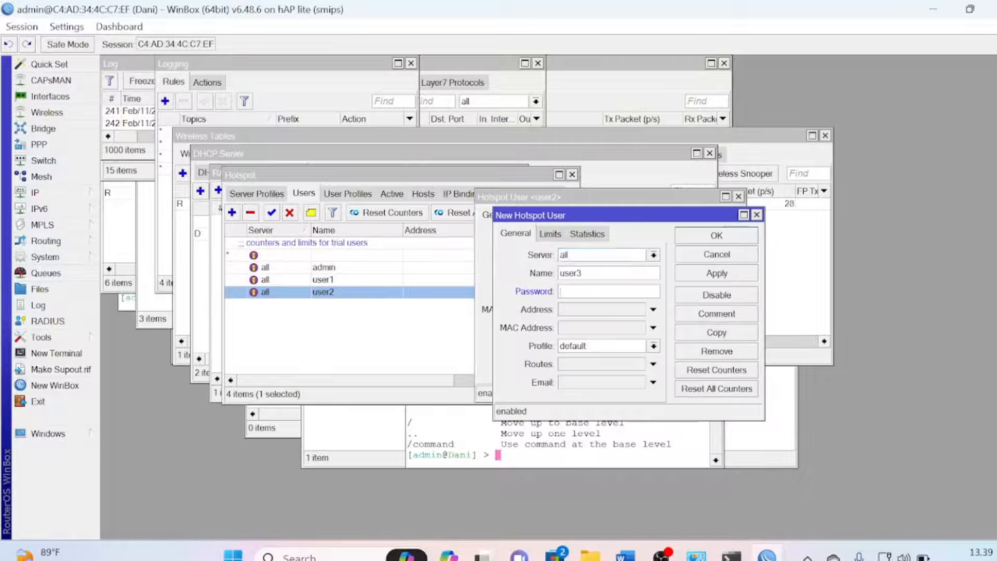
text(**)
click(725, 239)
click(701, 219)
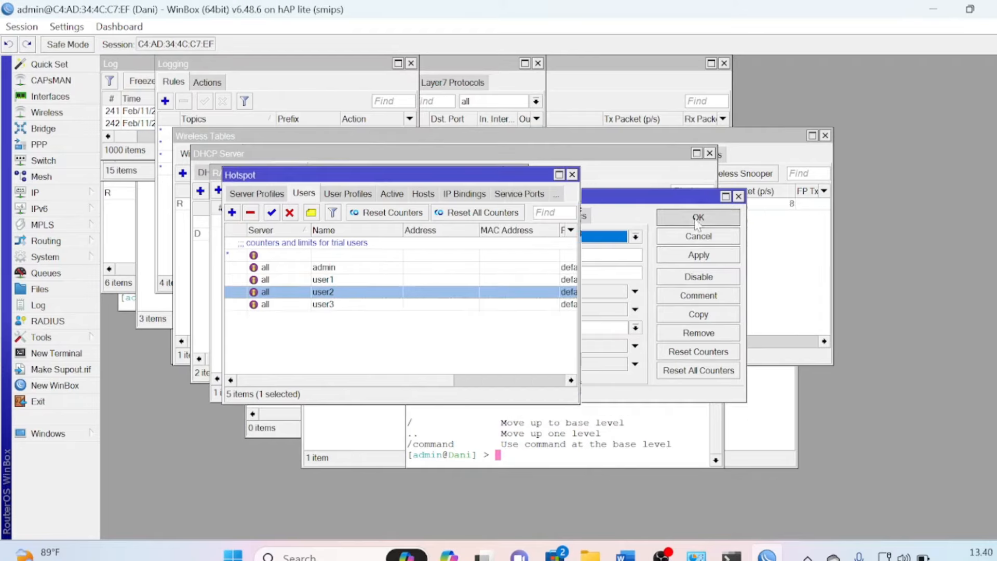
Create user4 as a copy of user3 with a new password
double_click(376, 307)
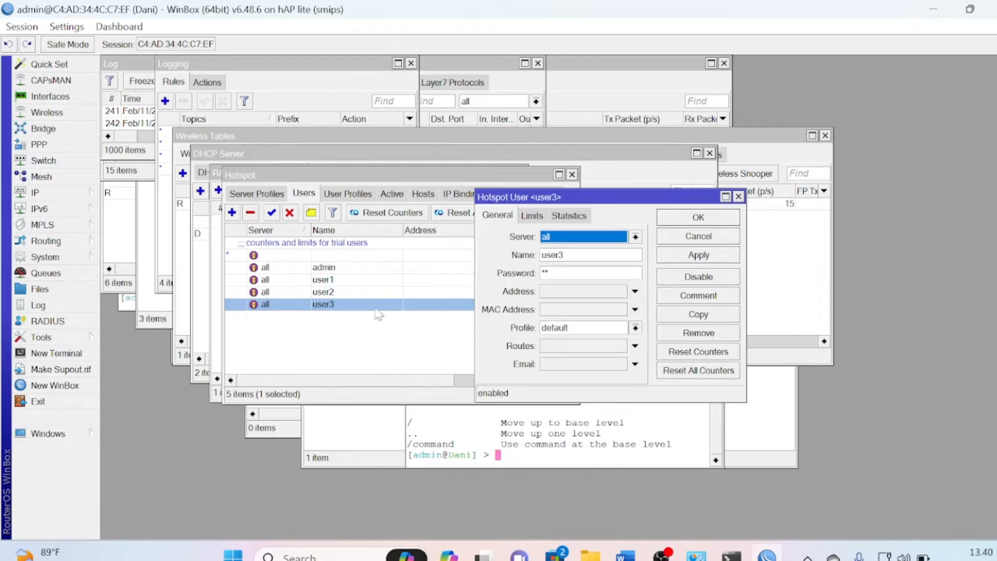
click(699, 314)
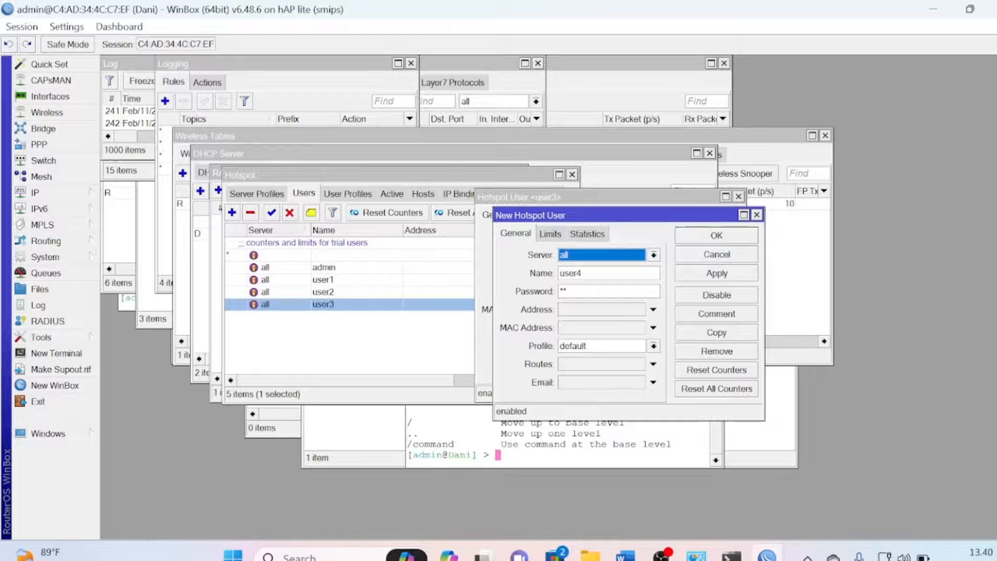
click(610, 291)
key(BackSpace)
key(BackSpace)
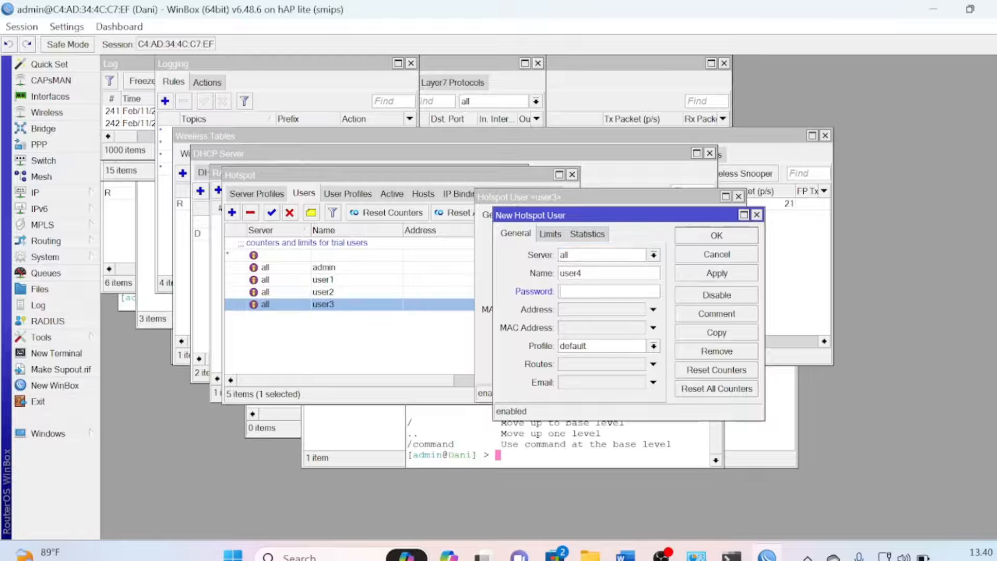
text(12)
click(695, 239)
click(694, 218)
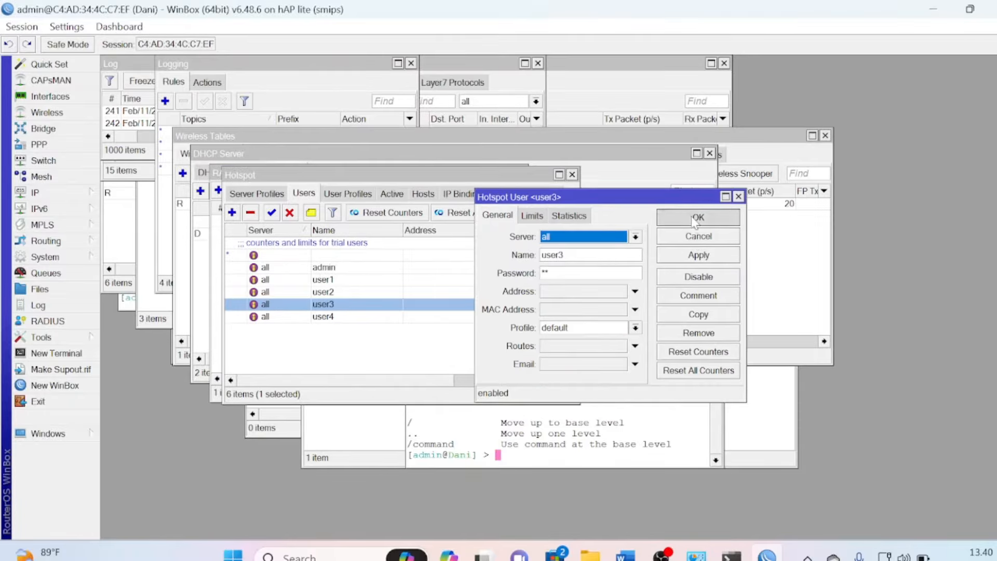
Create user5 as a copy of user4 with a new password
click(383, 317)
double_click(384, 318)
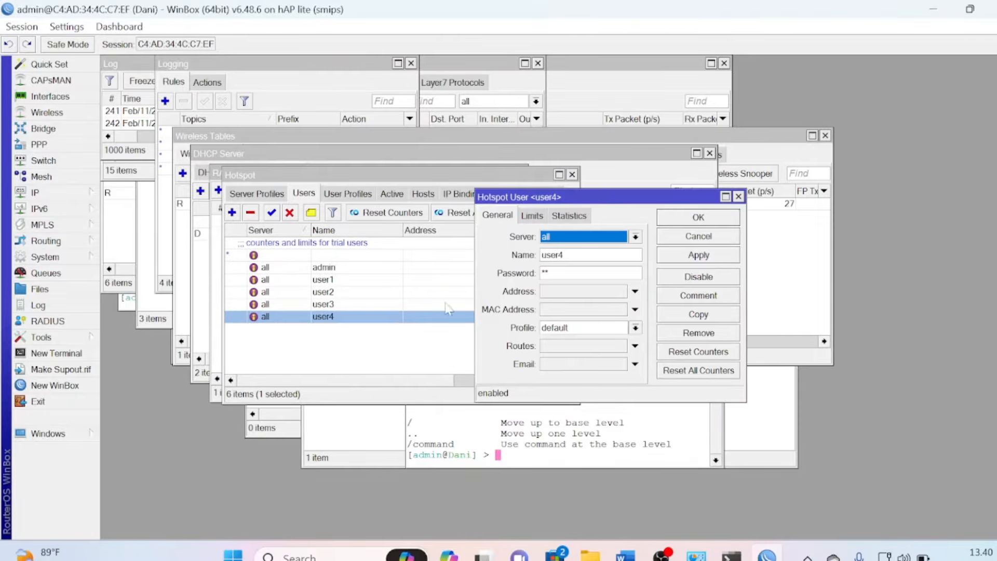
click(707, 314)
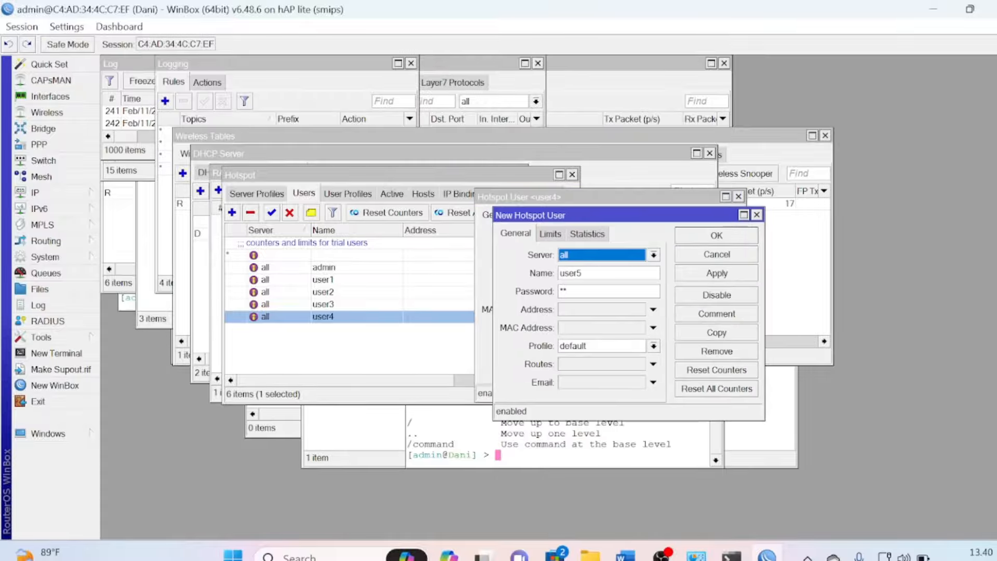
click(586, 289)
key(BackSpace)
key(BackSpace)
text(**)
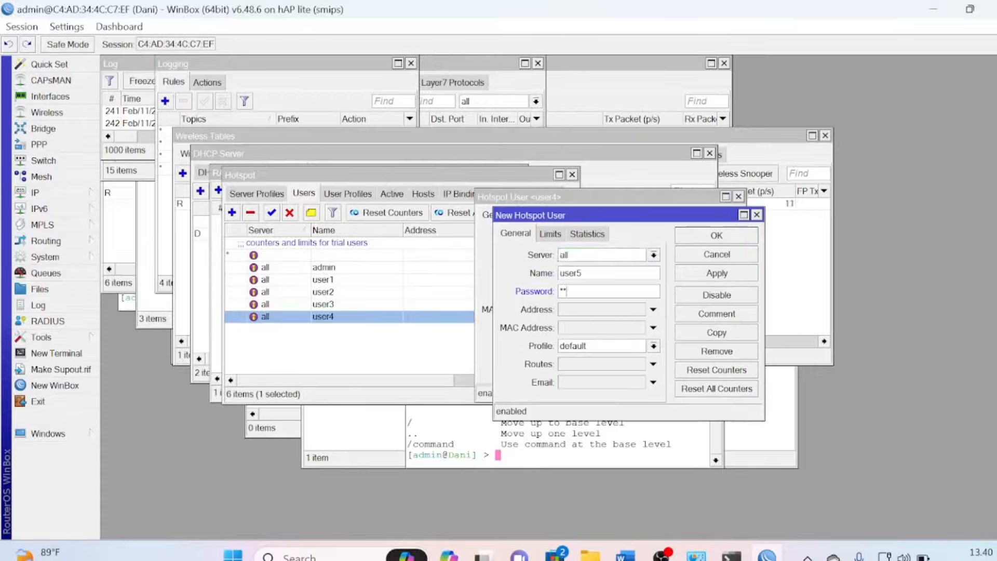
click(714, 239)
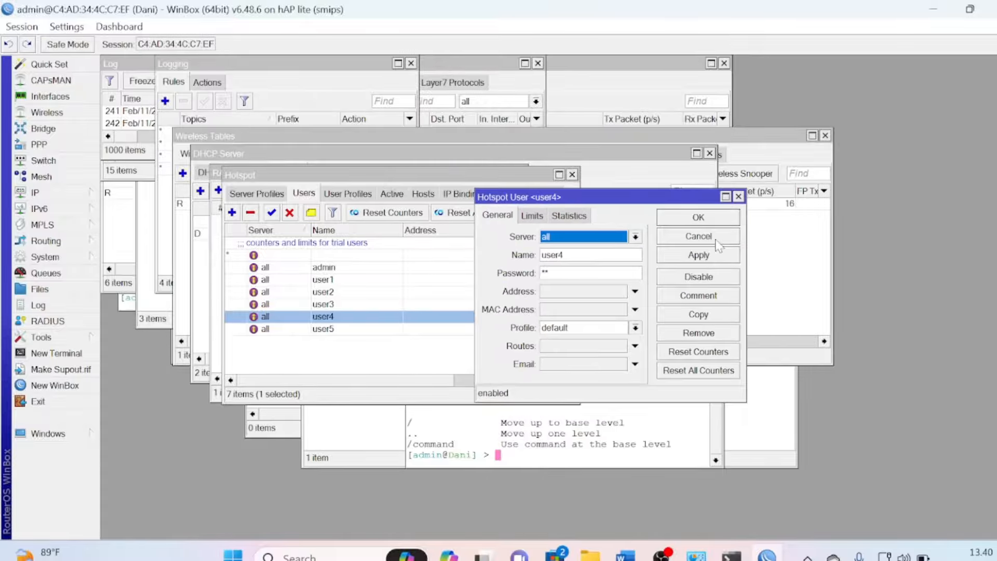
click(698, 218)
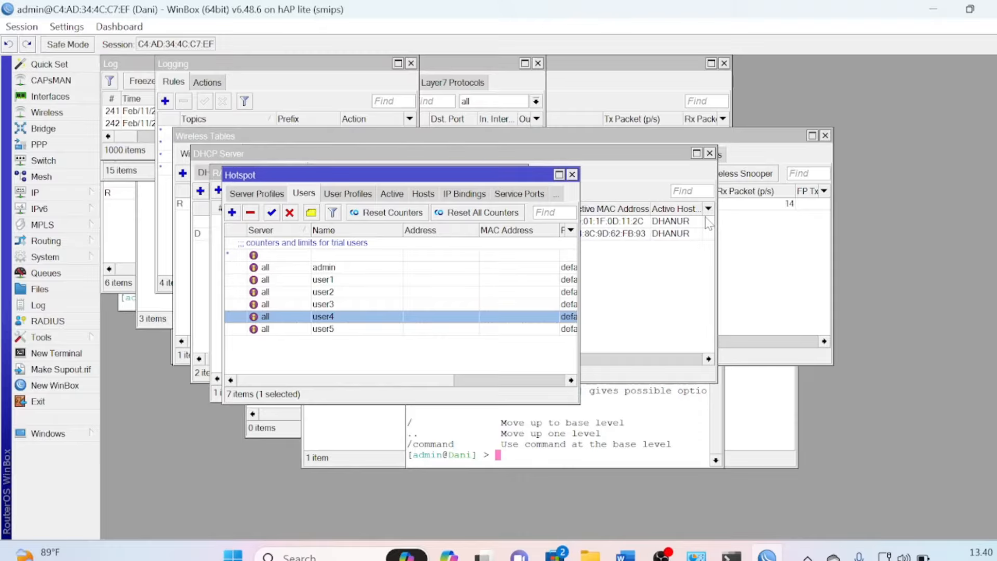
key(alt+Tab)
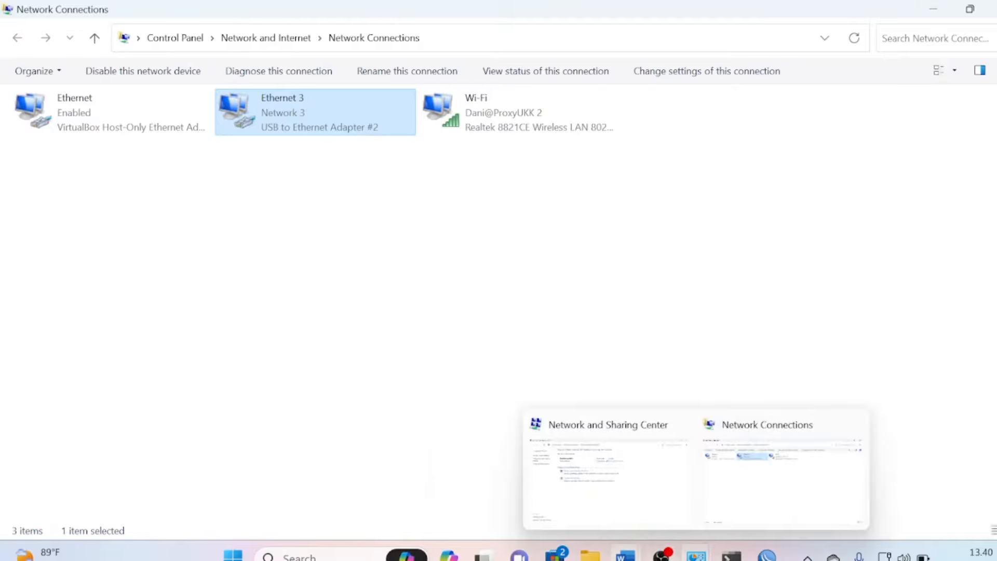
Highlight checklist item 14 about the 20 hotspot accounts in yellow in the Word document
mouse_move(625, 554)
click(575, 496)
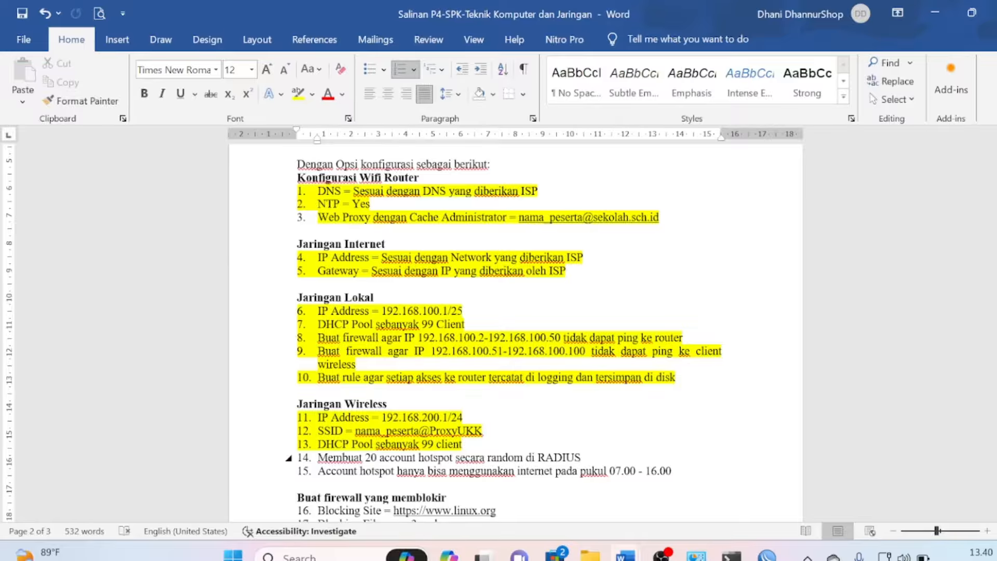
drag(318, 457, 584, 458)
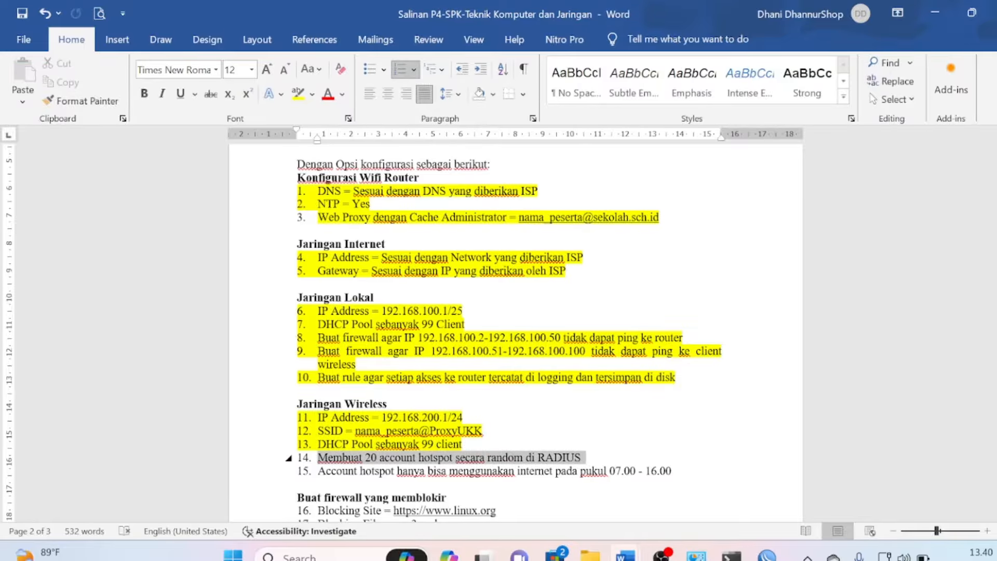
click(297, 94)
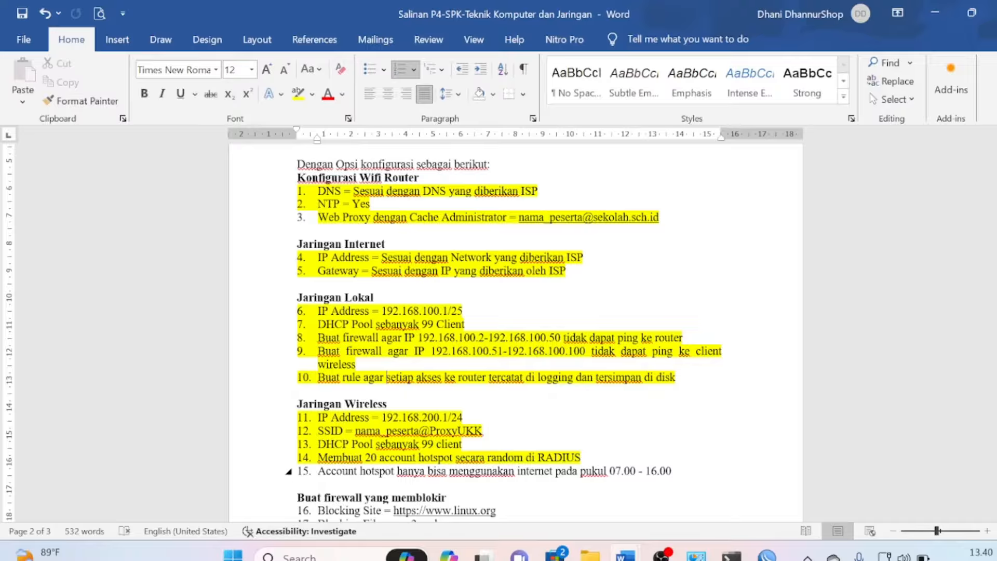
drag(288, 471, 288, 484)
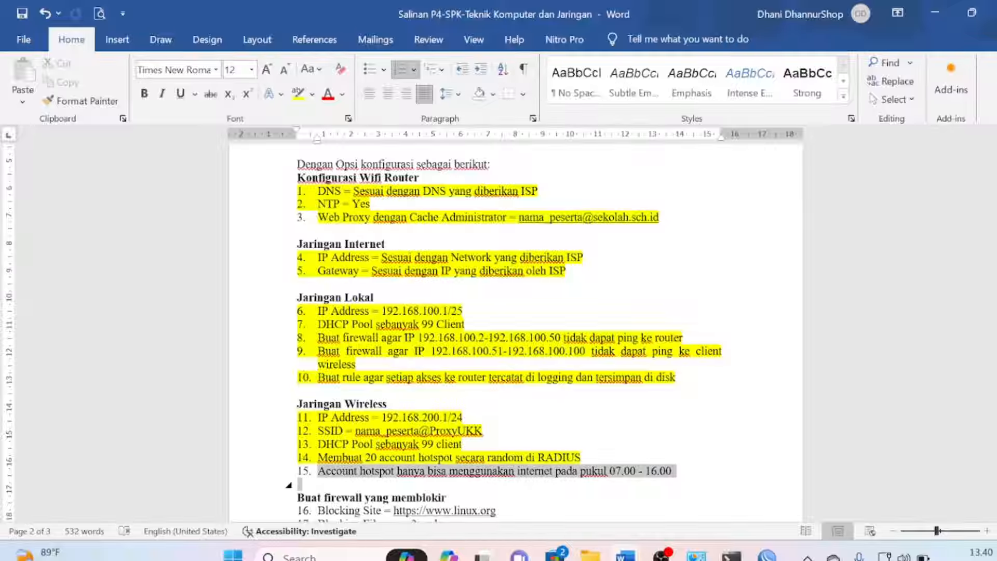
click(571, 486)
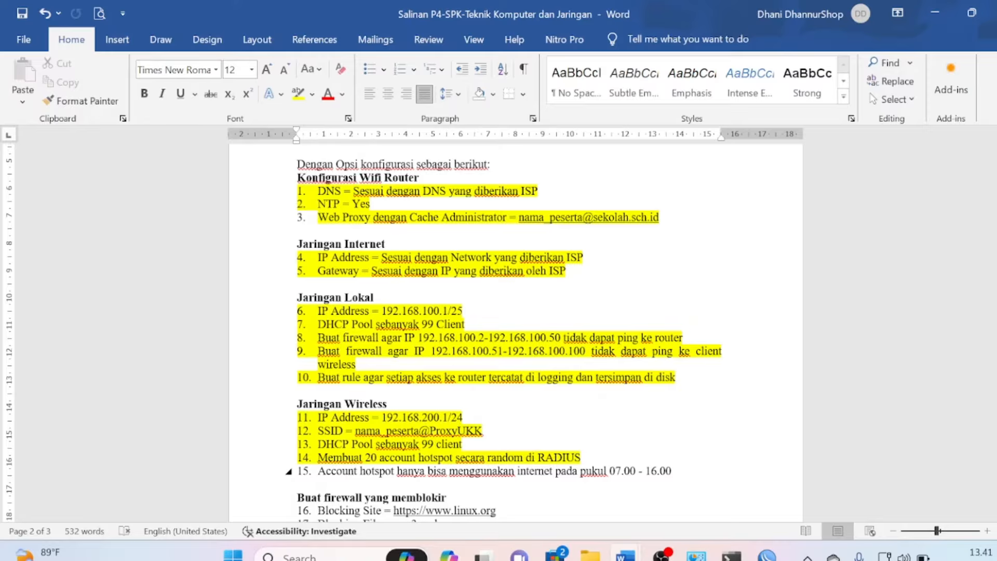
click(695, 556)
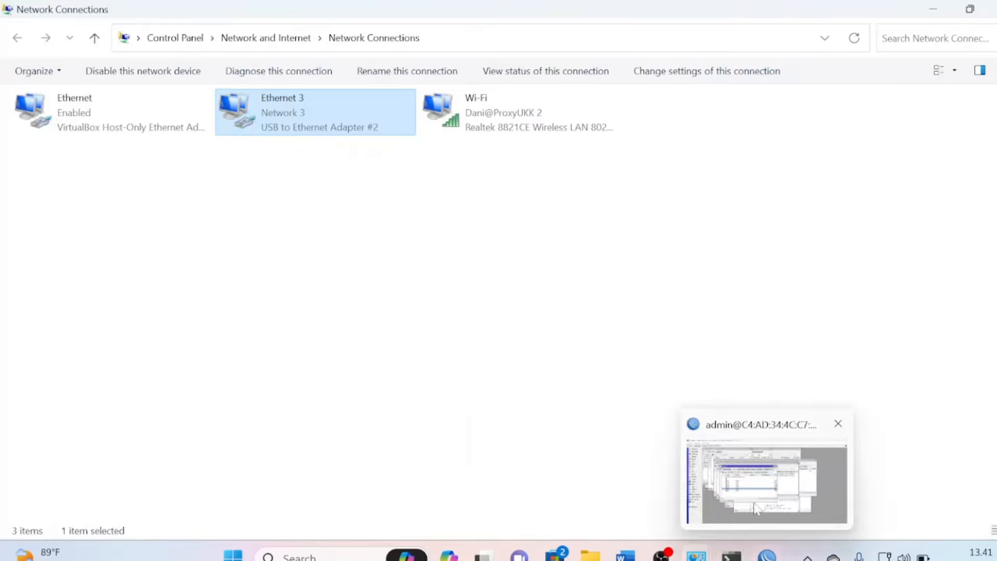
Show the firewall NAT tab enlarged to list all 18 rules, and select masquerade rule 15
click(756, 499)
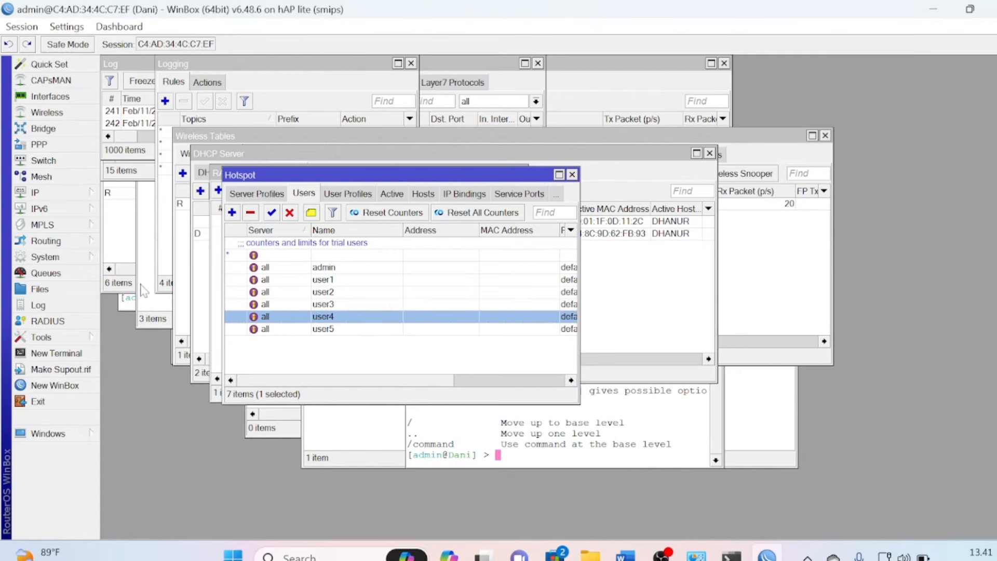
click(62, 199)
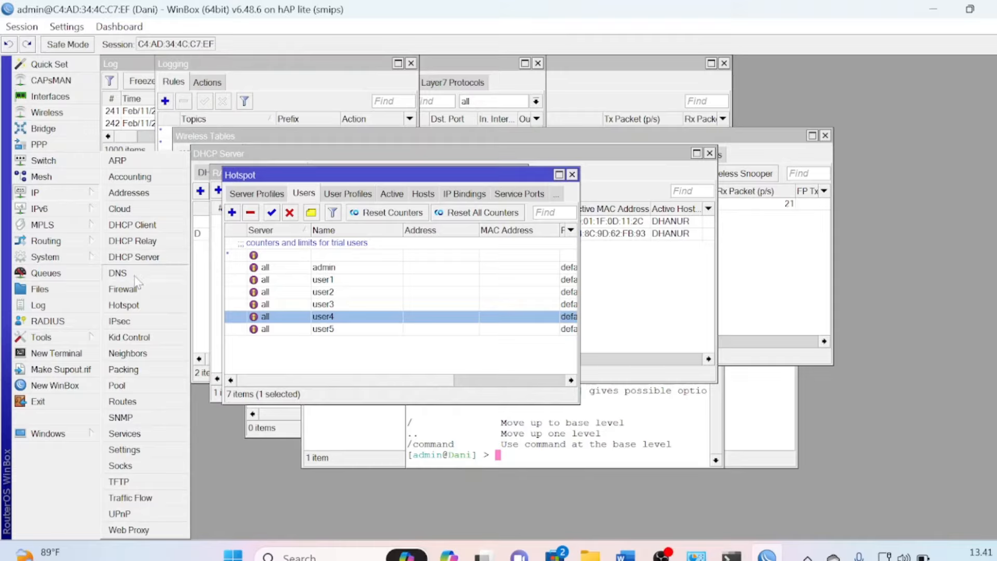
click(125, 289)
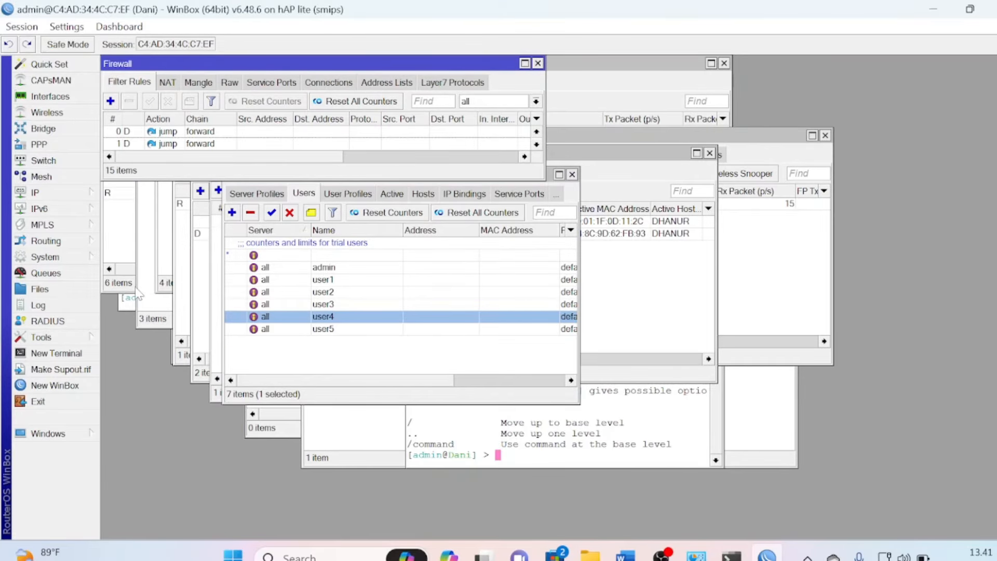
drag(278, 64, 372, 248)
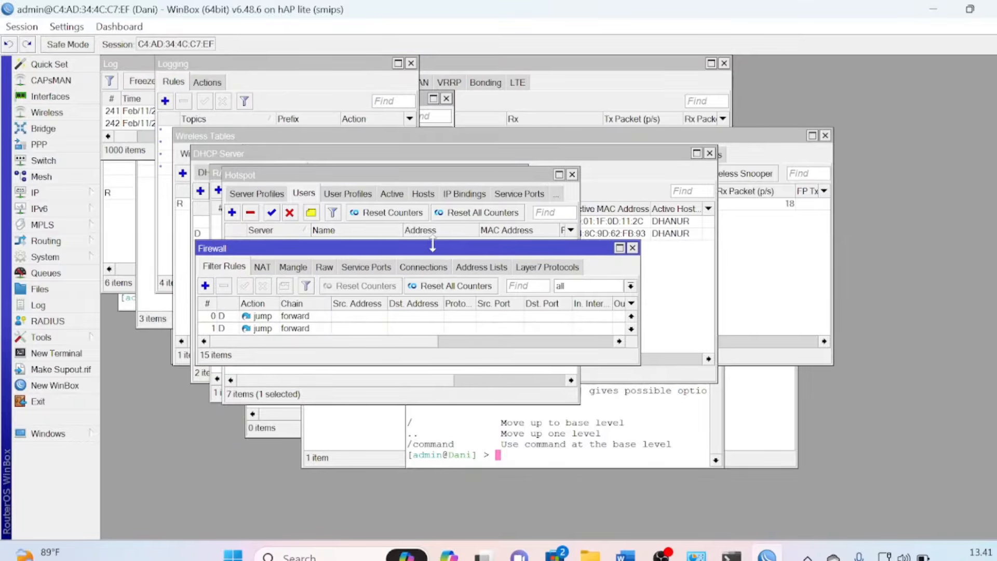
click(263, 267)
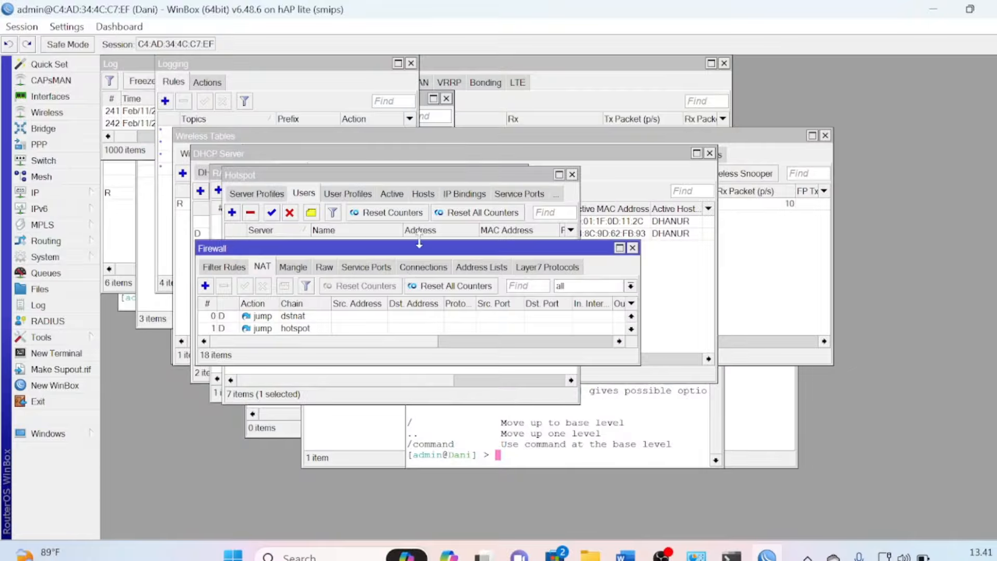
drag(420, 241, 419, 115)
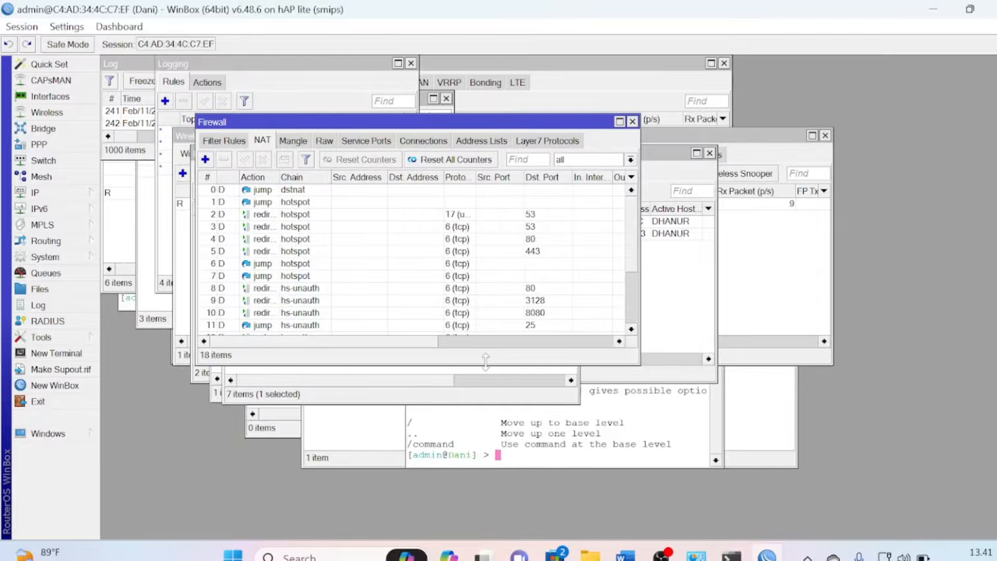
drag(491, 365, 493, 464)
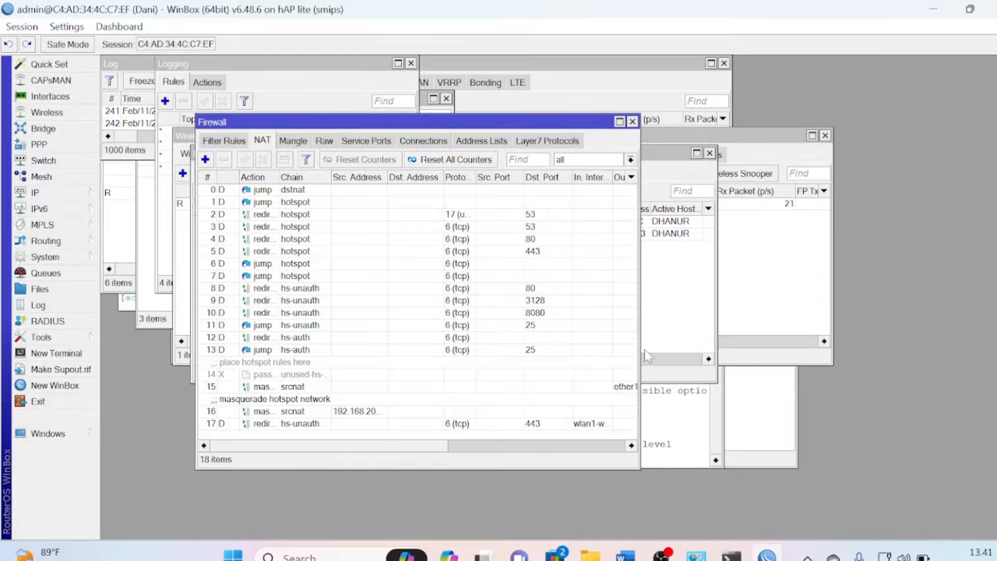
drag(641, 349, 746, 346)
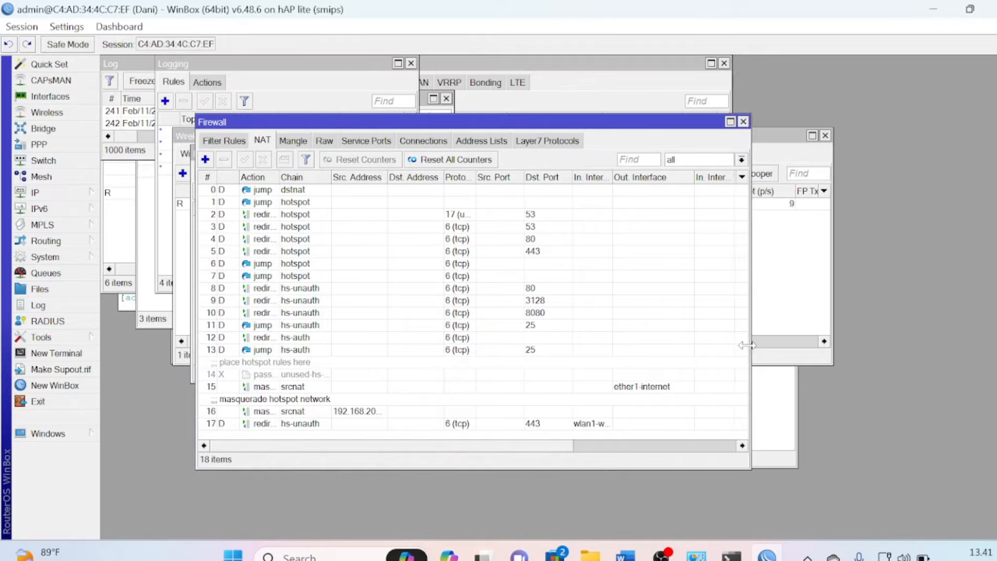
click(638, 390)
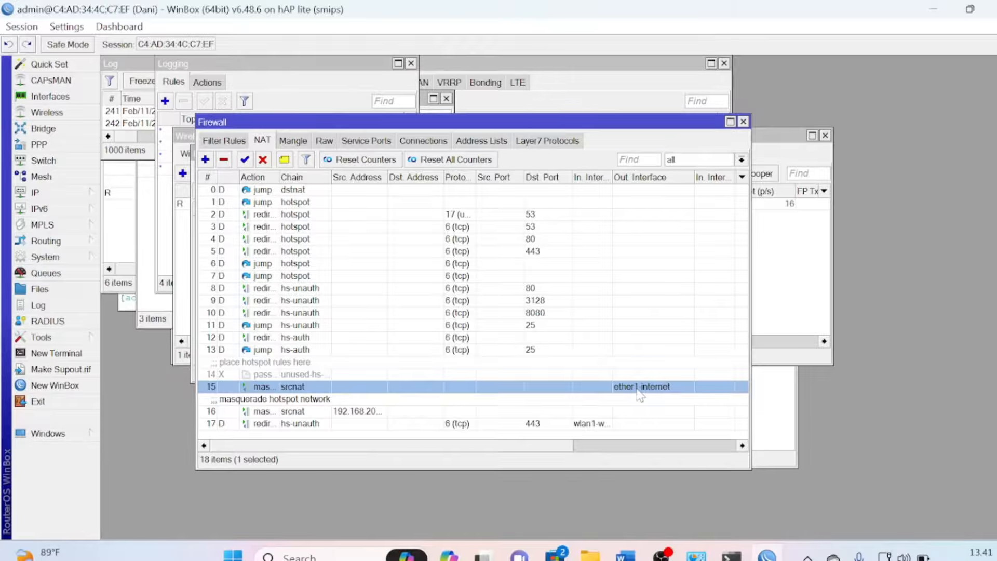
Restrict NAT rule 15 (ether1-internet masquerade) to the time window 07:00:00–16:00:00
double_click(638, 390)
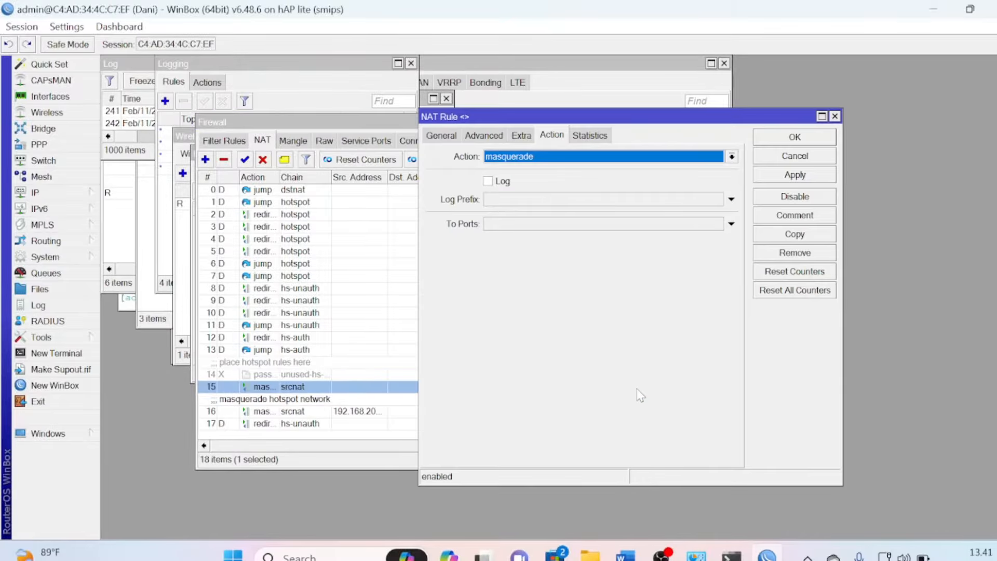
click(521, 136)
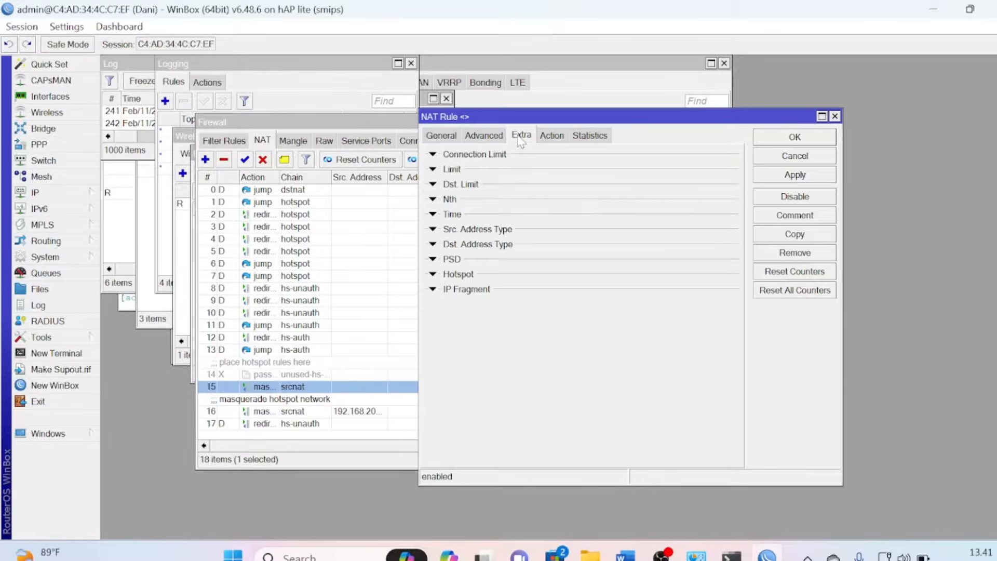
click(433, 215)
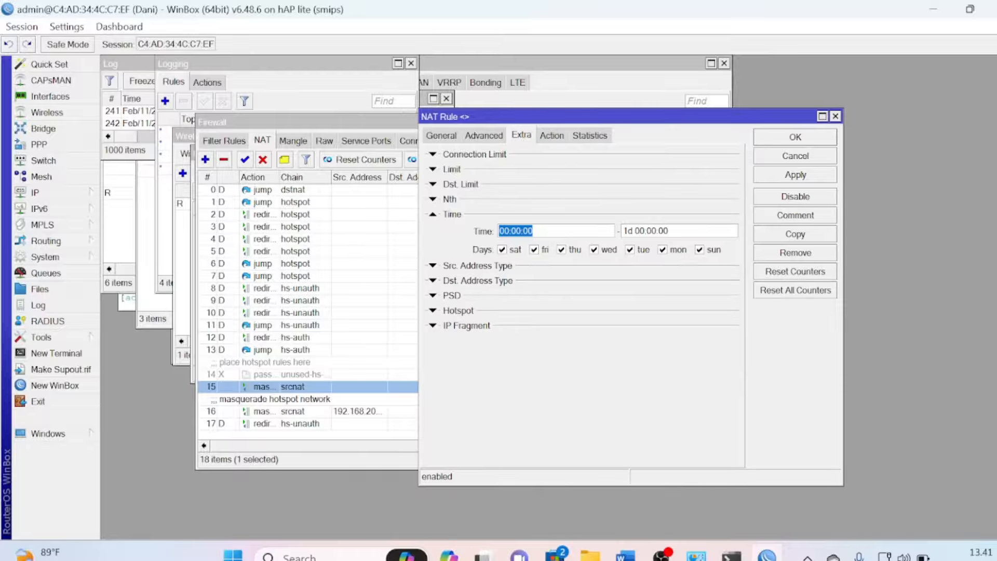
click(507, 231)
key(shift+Left)
key(shift+Left)
text(07)
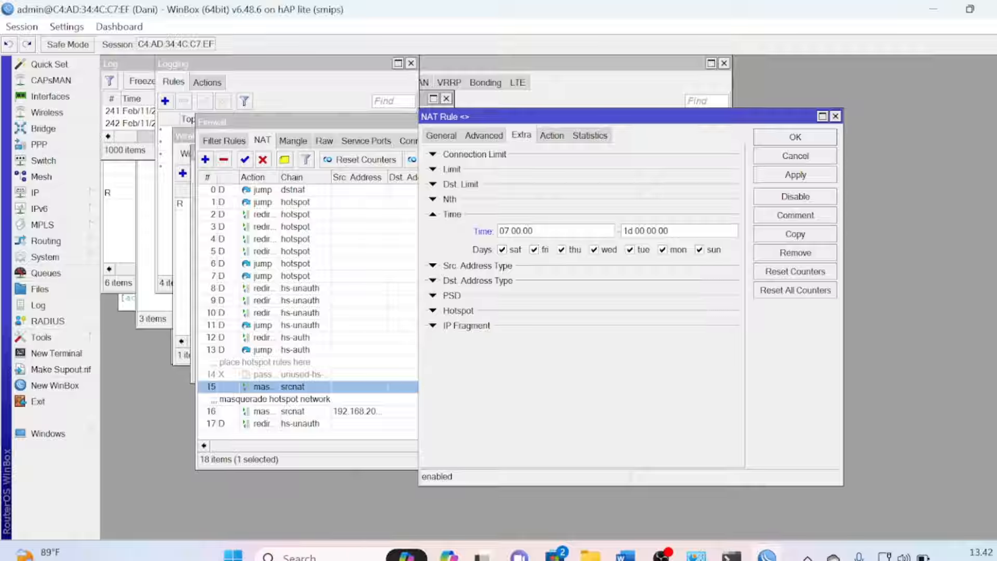
key(shift+Left)
key(shift+Left)
key(shift+Left)
key(shift+Left)
key(shift+Left)
key(shift+Left)
text(16)
click(787, 179)
click(787, 138)
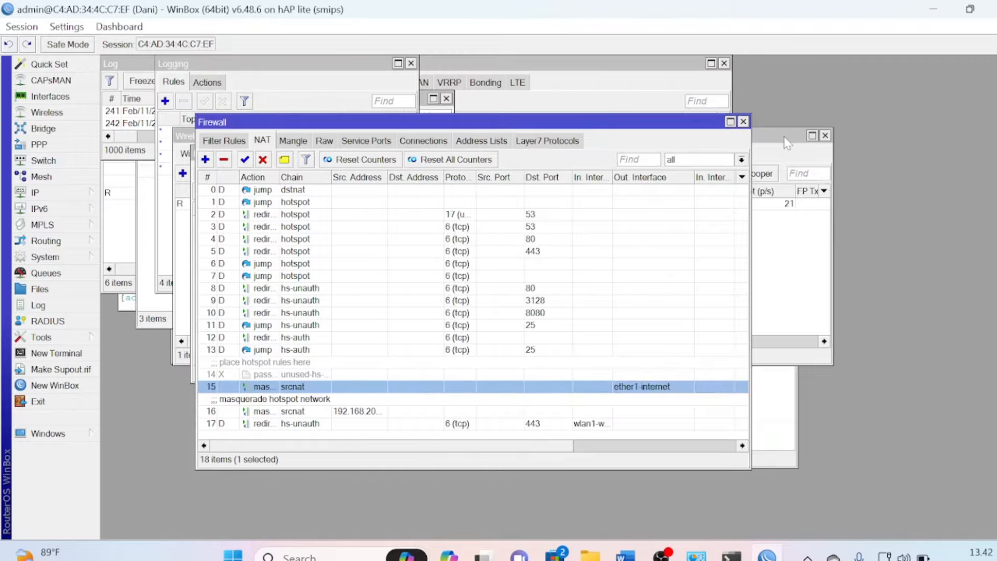
key(alt+Tab)
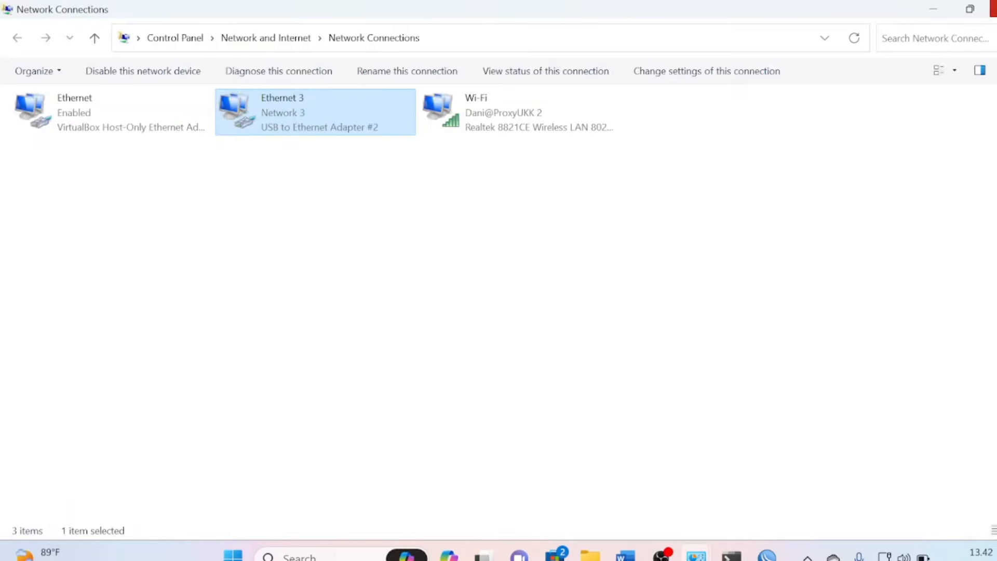
Highlight item 15 (hotspot hours 07.00–16.00) in yellow and scroll down to the blocking items
click(993, 8)
key(alt+Tab)
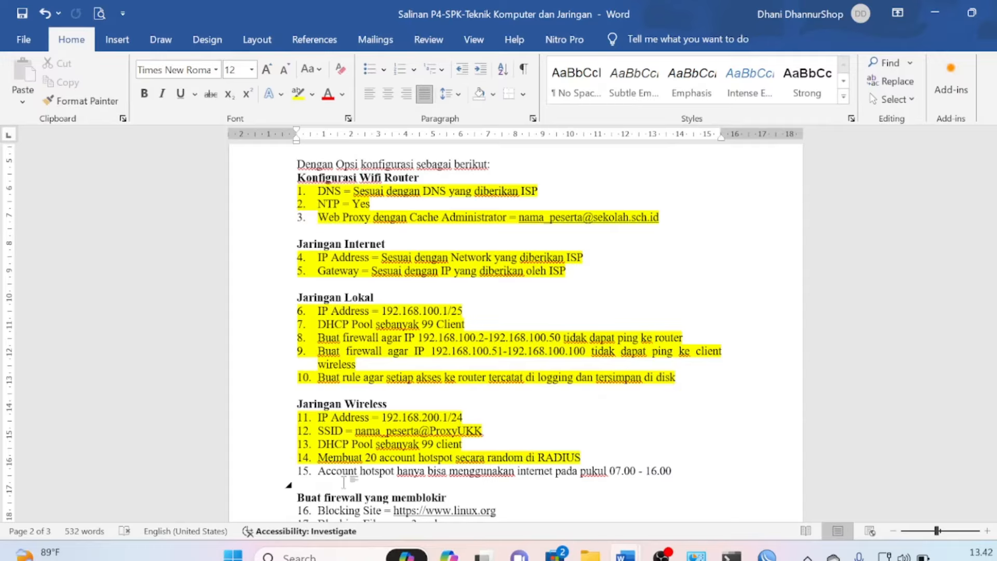
drag(318, 471, 676, 471)
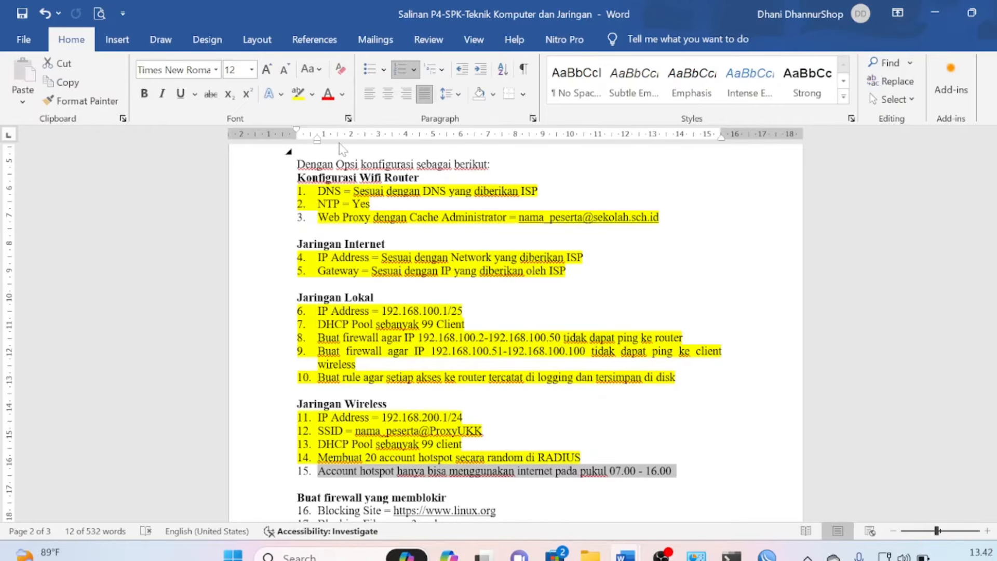
click(298, 95)
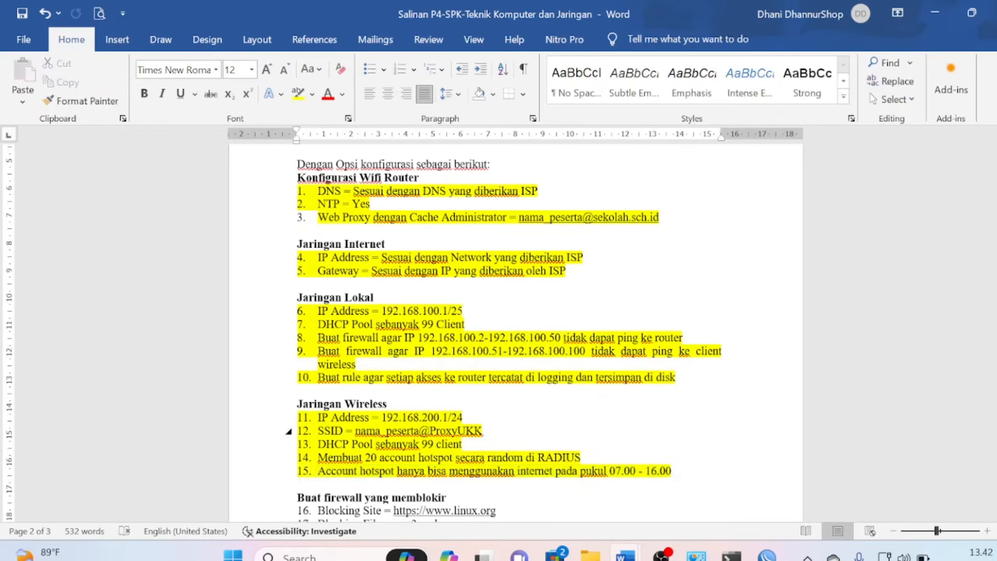
click(597, 458)
key(Down)
key(Down)
key(Down)
key(Down)
key(Down)
key(Down)
key(Down)
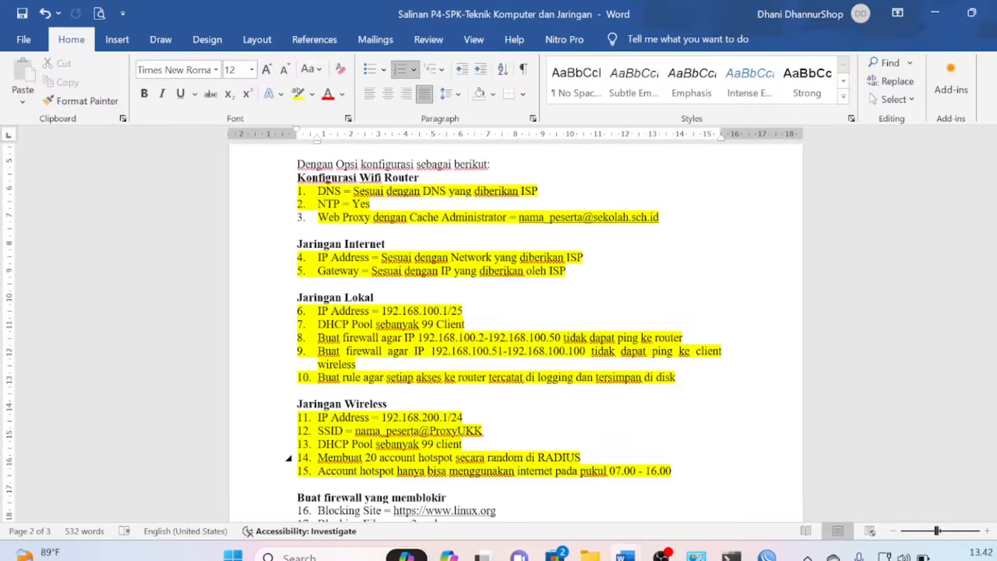
key(Down)
key(Down)
key(Down)
key(Down)
key(Down)
key(Down)
key(Down)
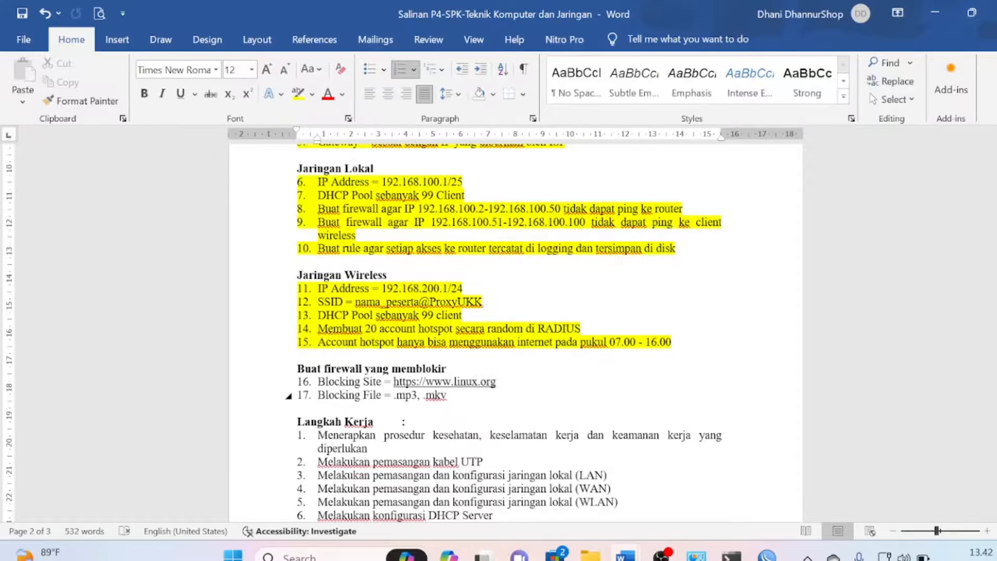
key(alt+Tab)
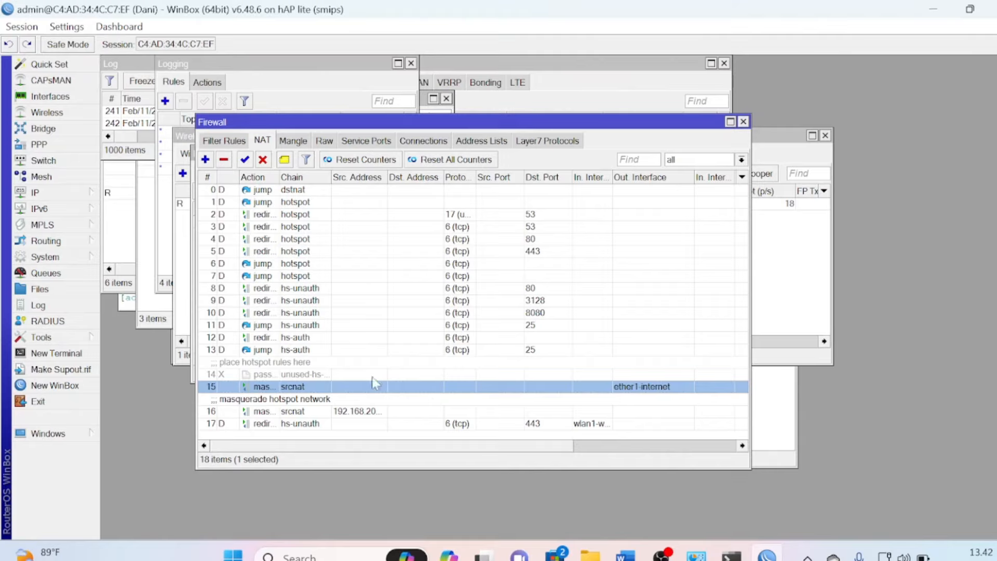
click(74, 198)
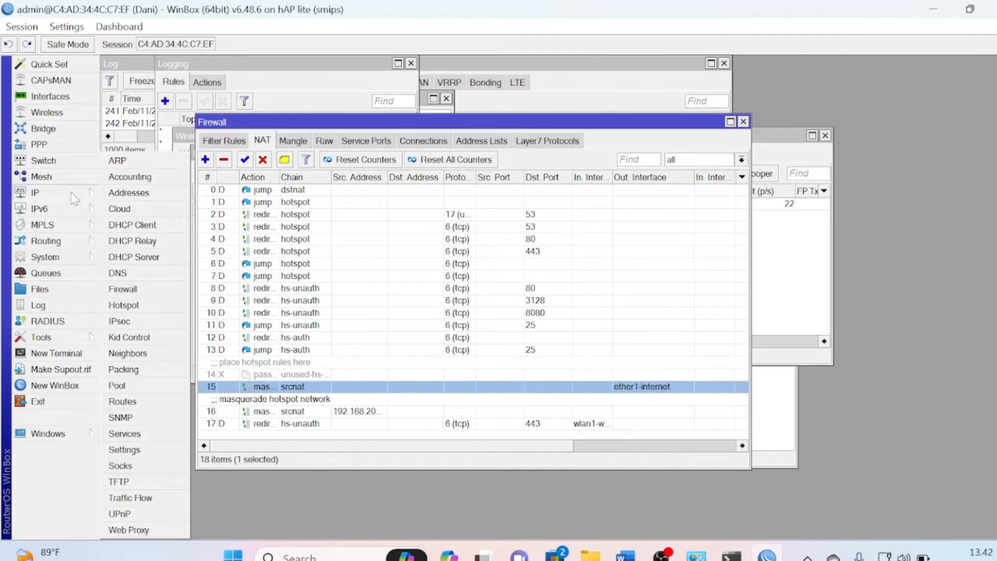
click(138, 530)
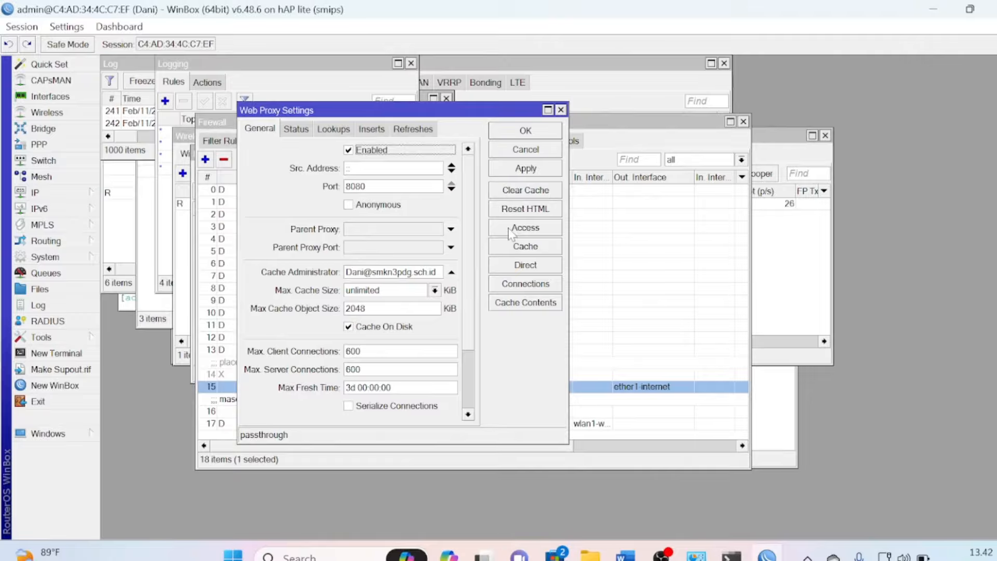
click(511, 230)
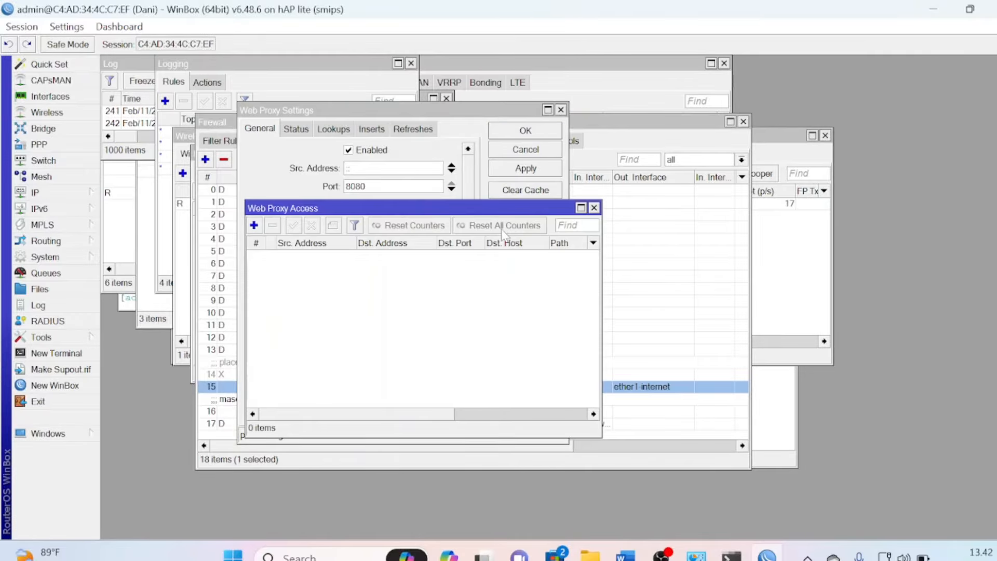
click(254, 225)
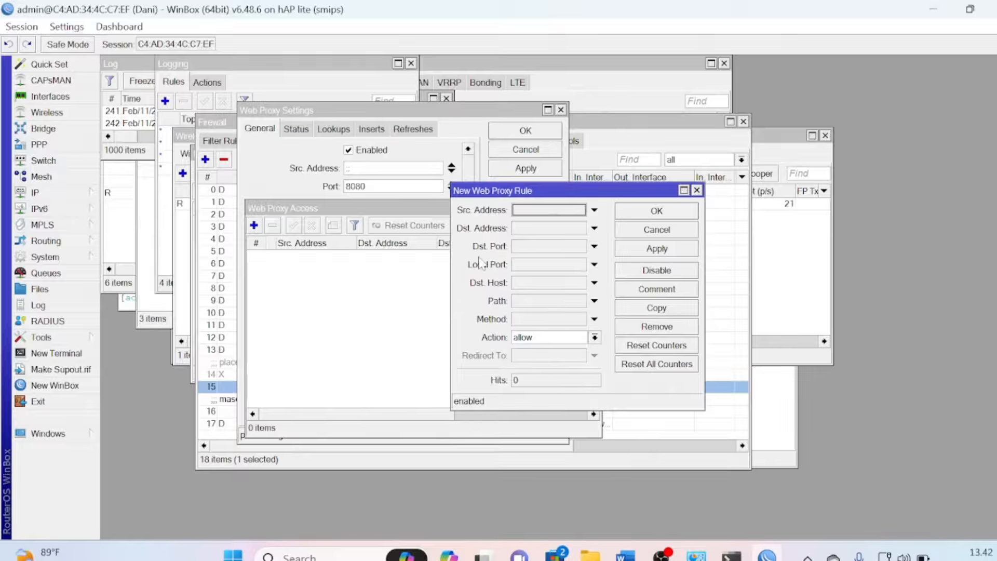
click(523, 248)
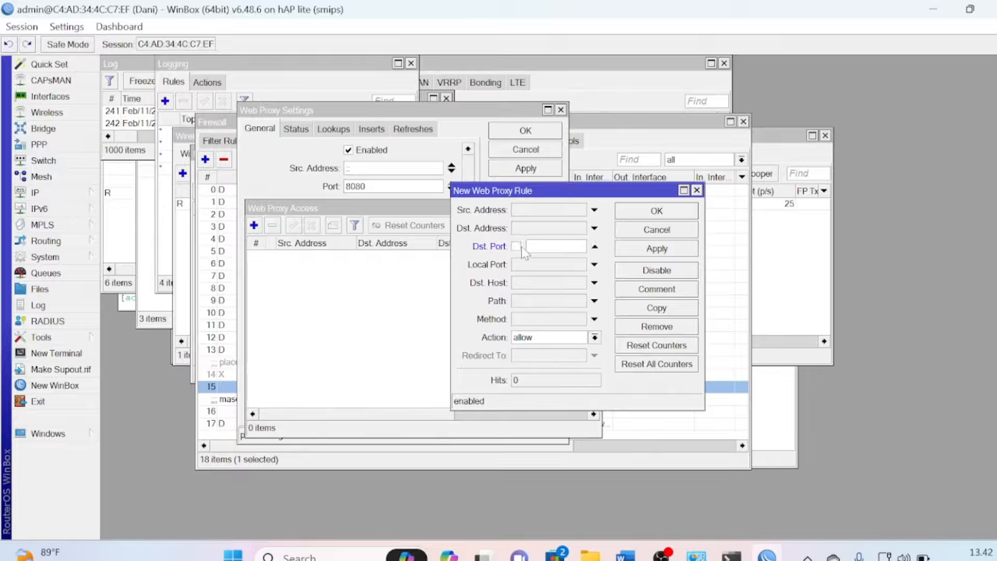
text(80)
click(535, 284)
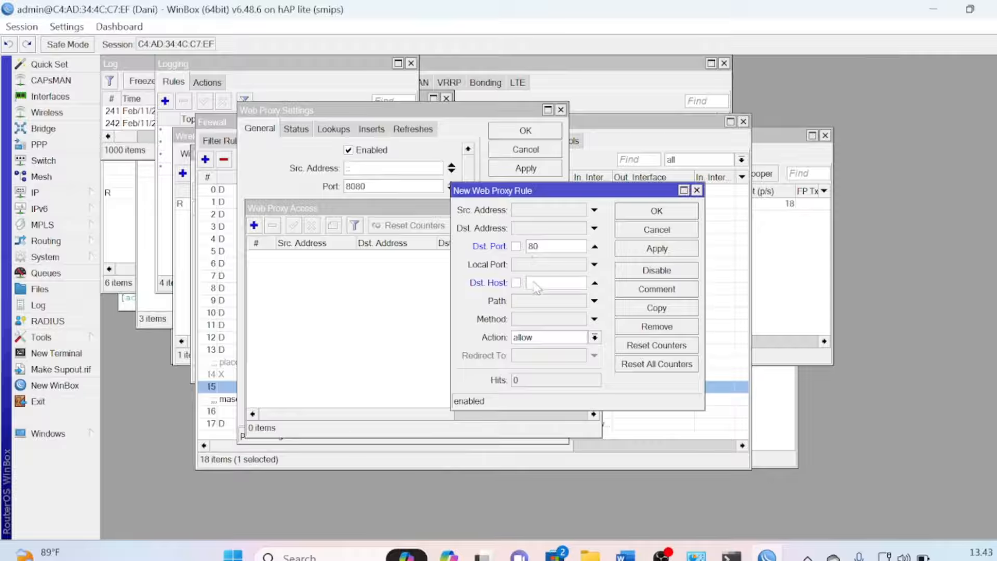
text(www.linux.org)
click(575, 339)
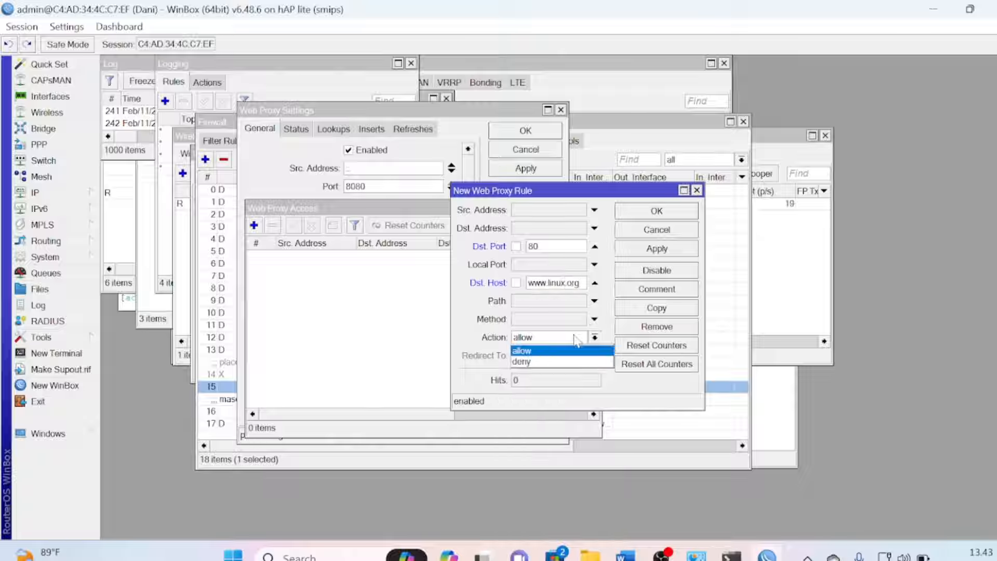
click(556, 364)
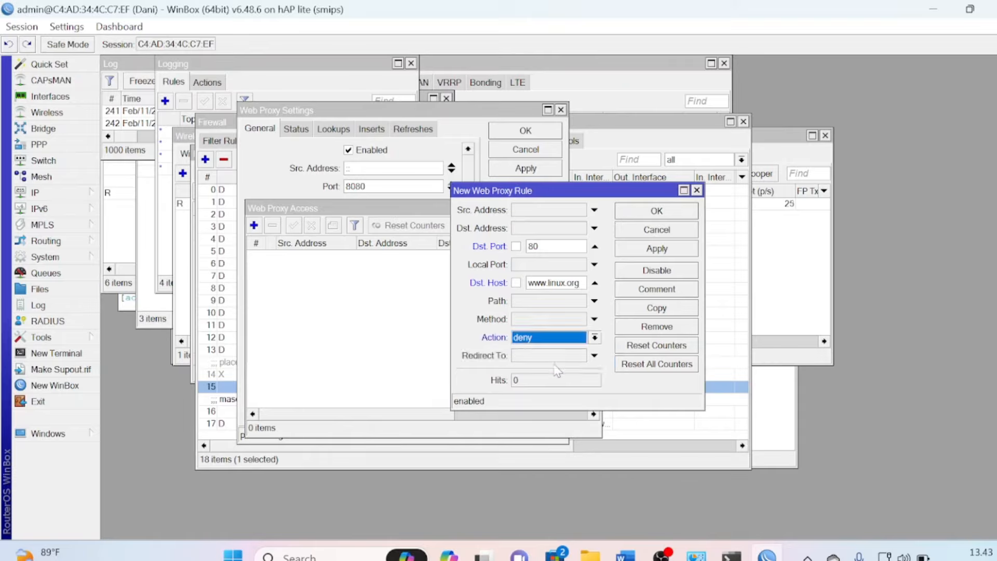
click(656, 212)
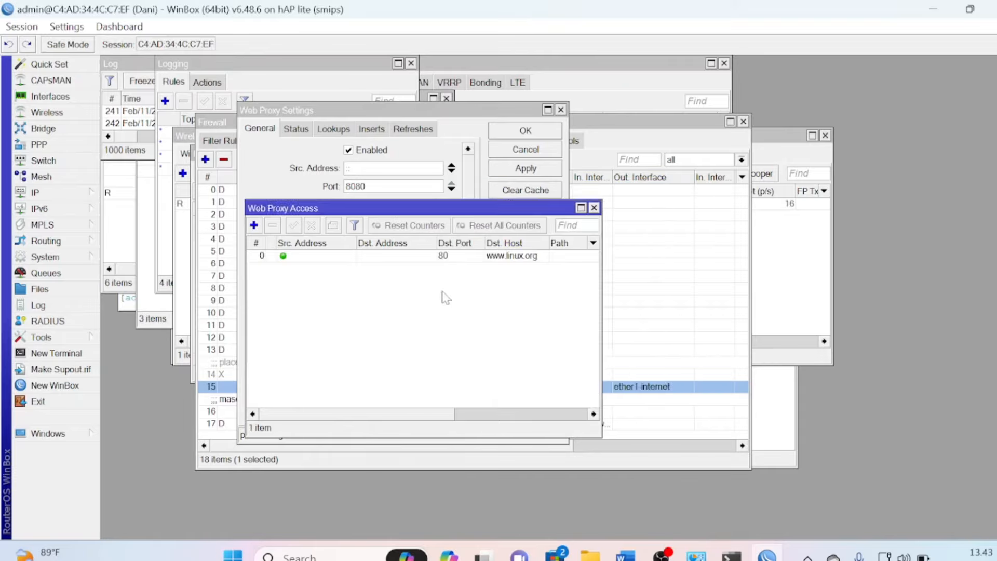
Add a Web Proxy rule denying port-80 requests with path *mp3*
click(254, 226)
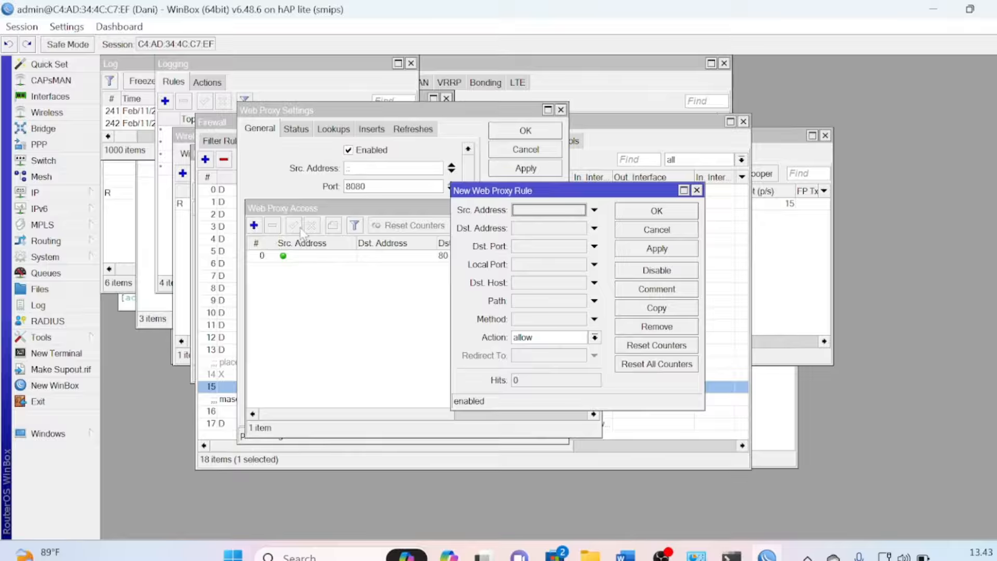
click(535, 249)
text(8)
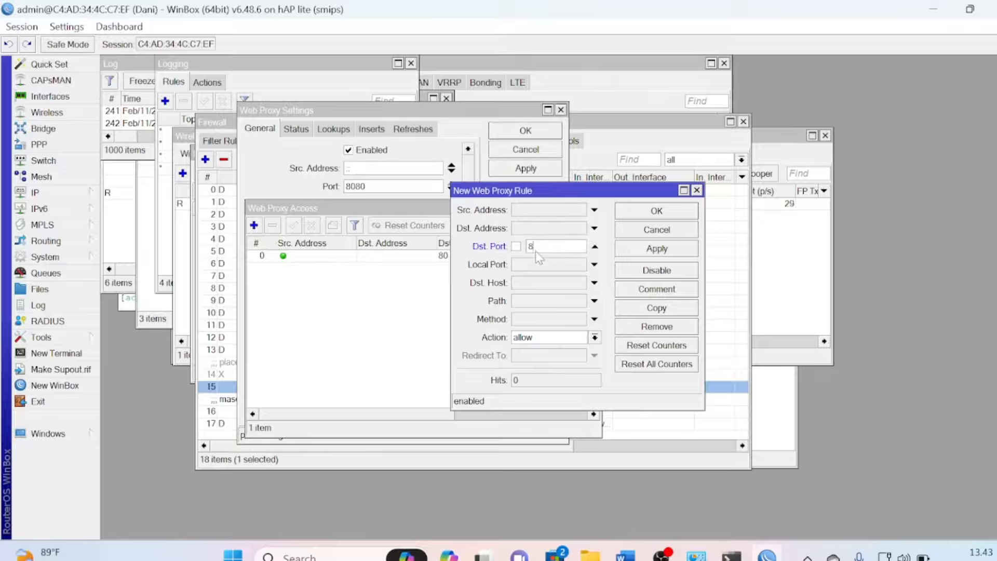
text(0)
click(550, 300)
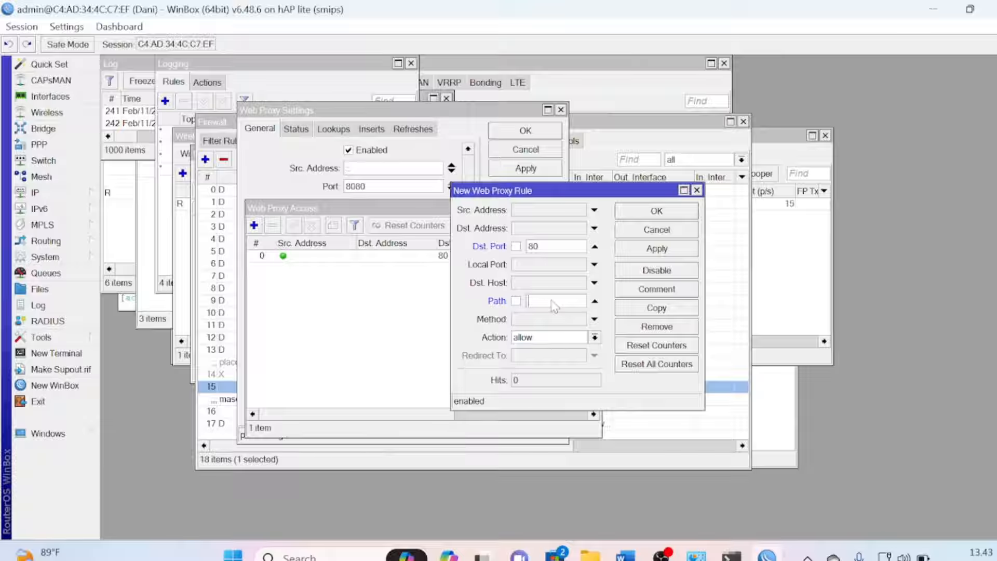
text(*mp3*)
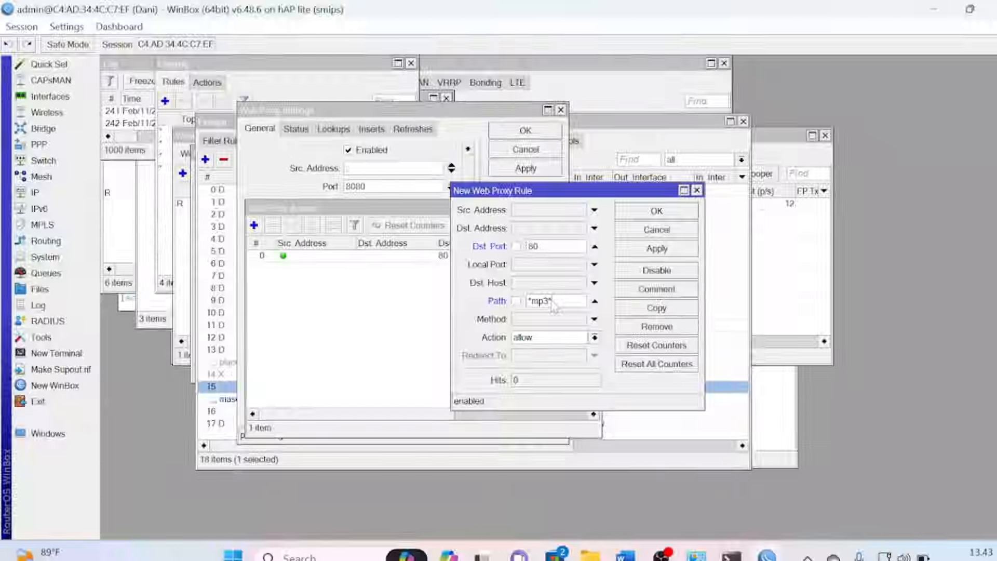
click(594, 337)
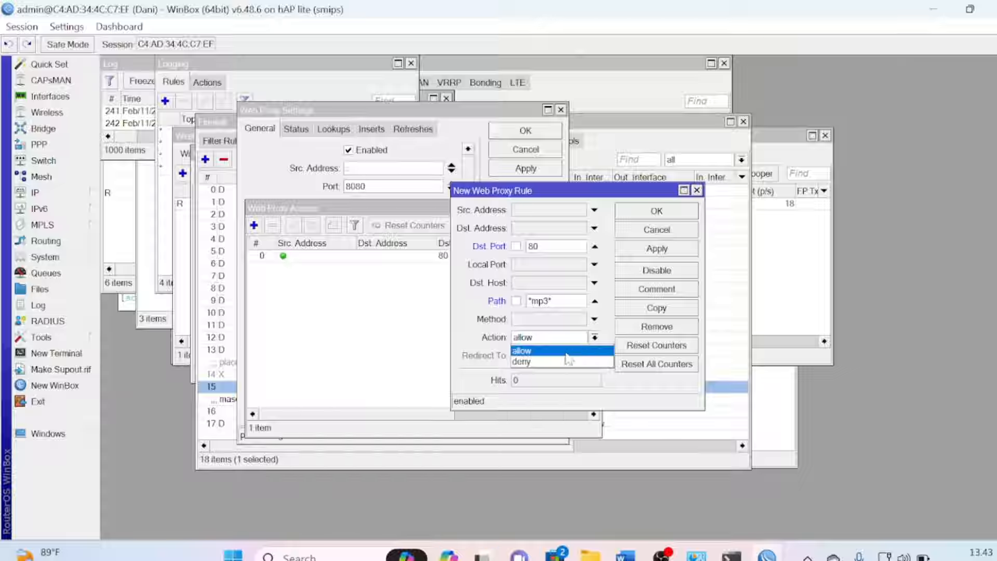
click(551, 362)
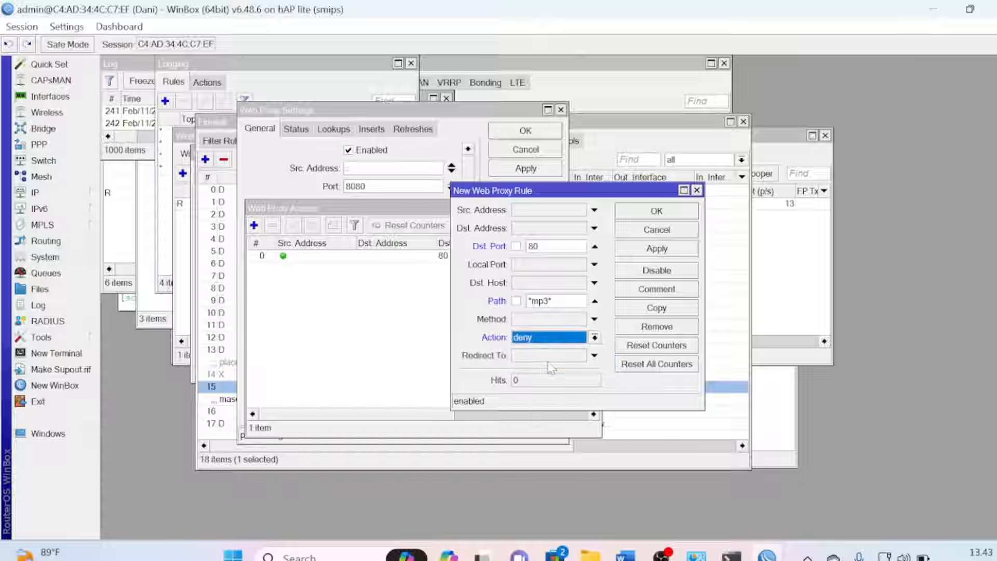
click(657, 249)
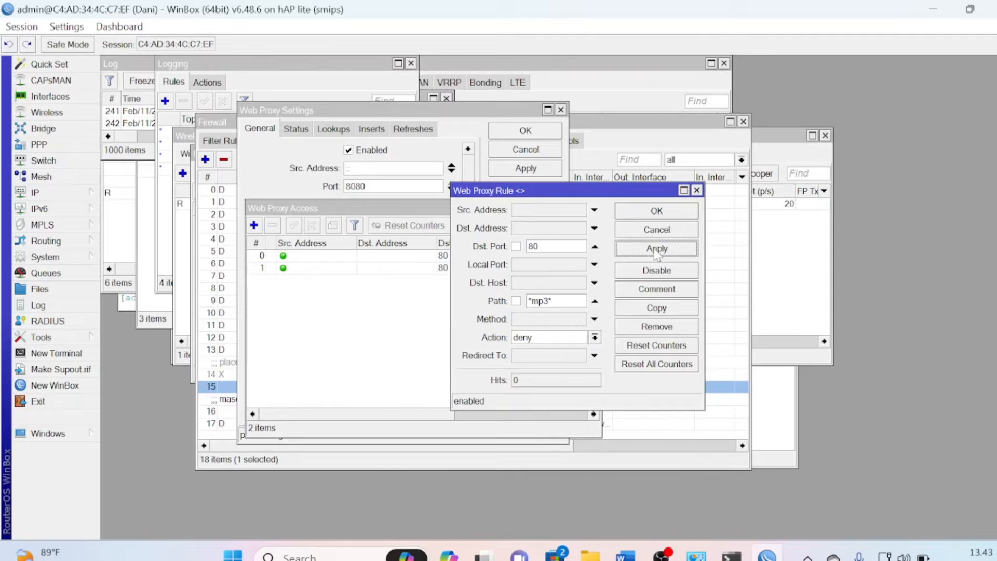
Copy the mp3 rule into a second deny rule with path *mkv*
click(680, 309)
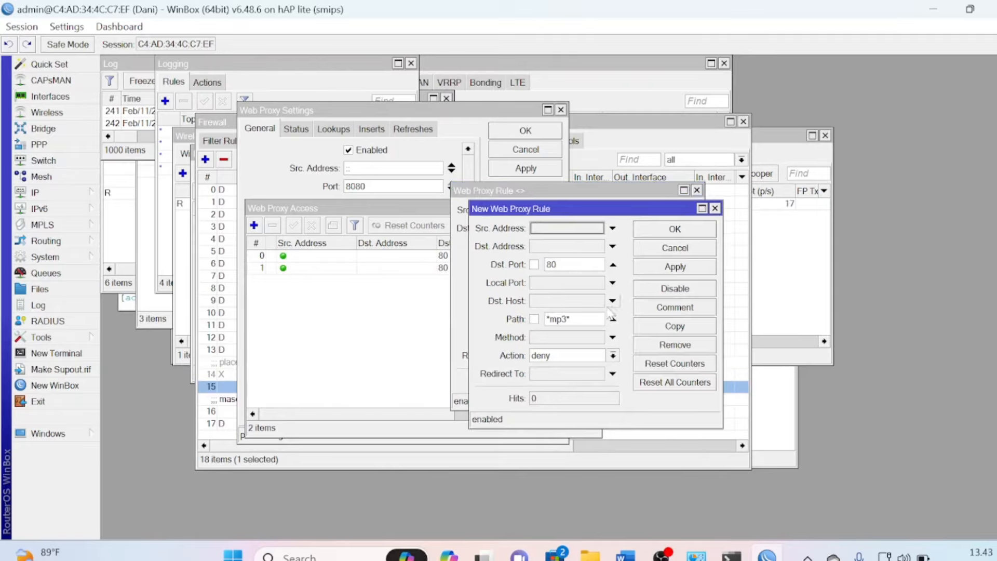
click(568, 319)
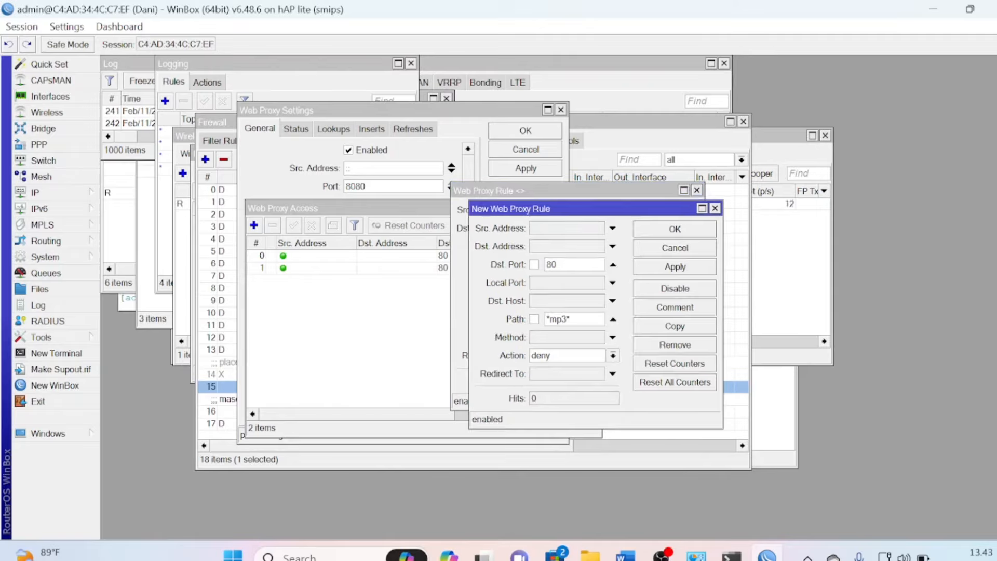
key(BackSpace)
key(BackSpace)
key(BackSpace)
text(mkv)
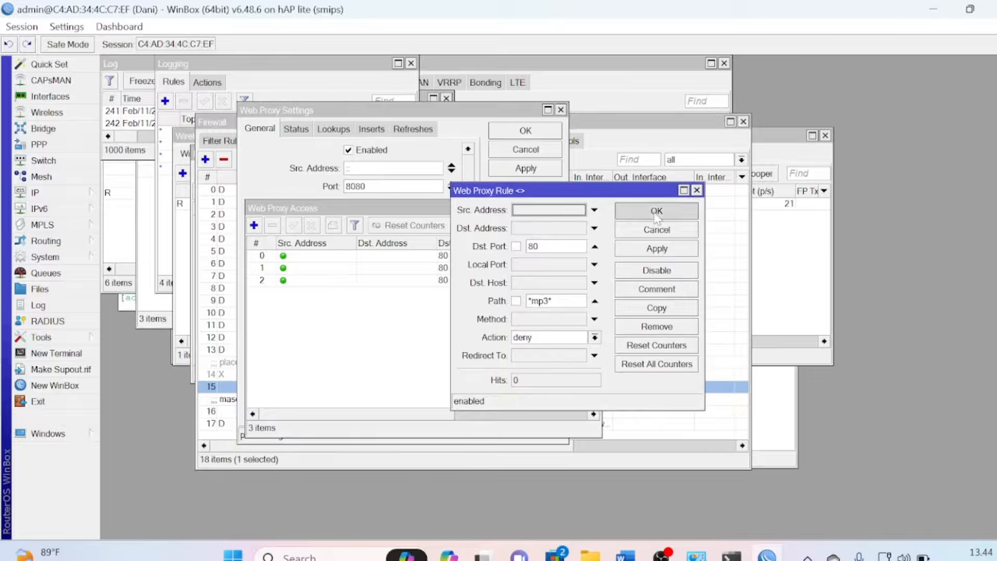
click(657, 218)
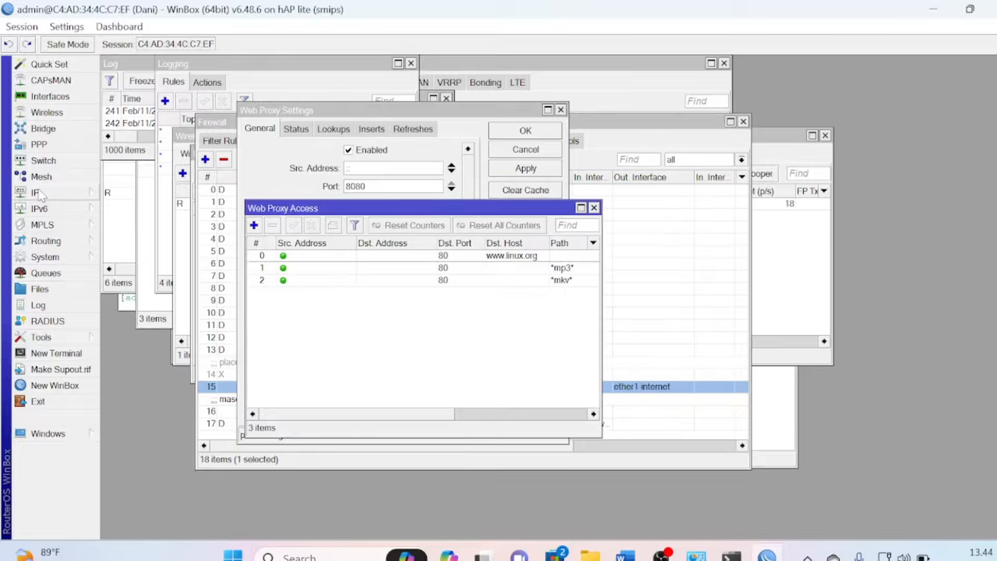
Start a new dstnat NAT rule matching TCP port 80 arriving on wlan1-wireless
click(39, 193)
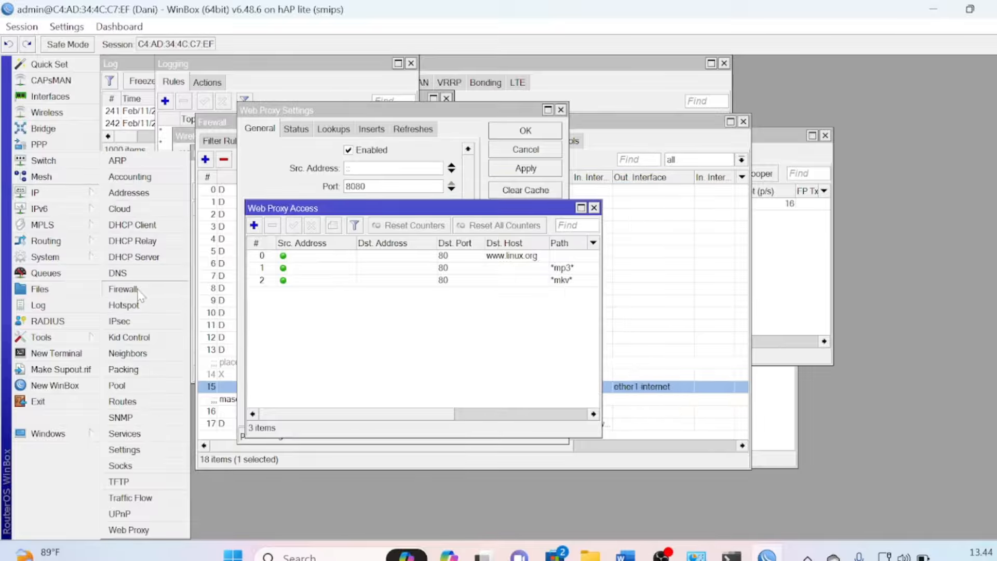
click(139, 289)
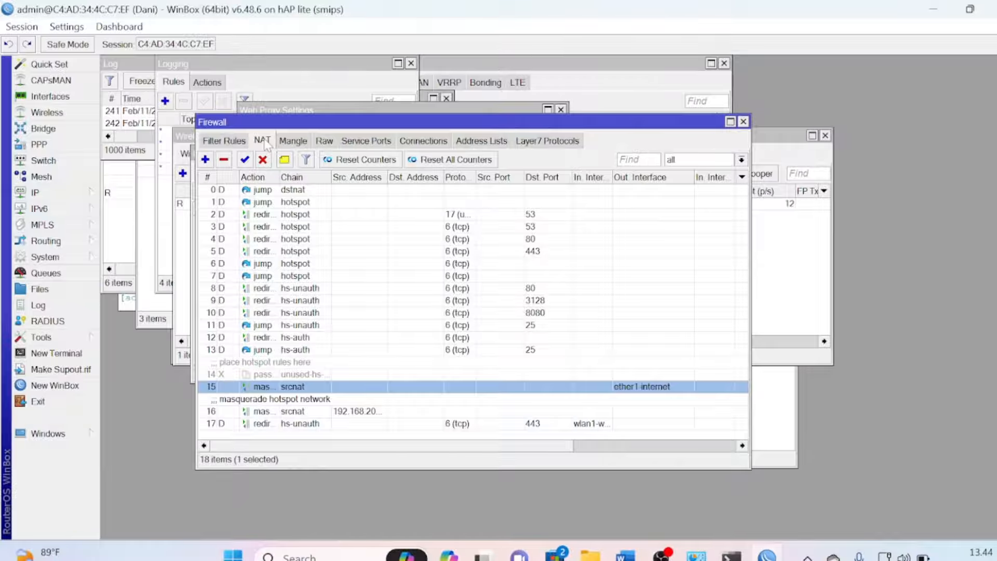
click(205, 159)
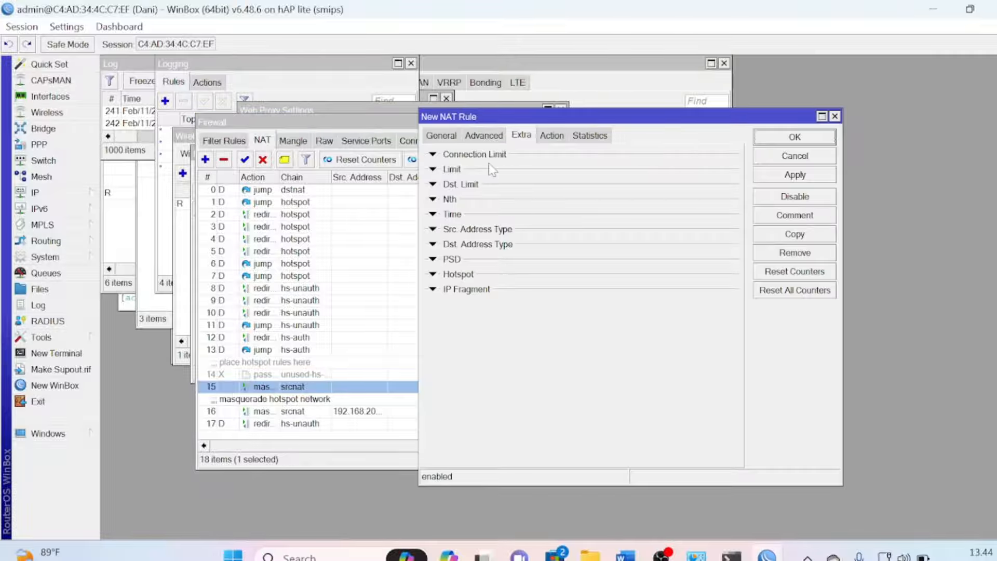
click(443, 137)
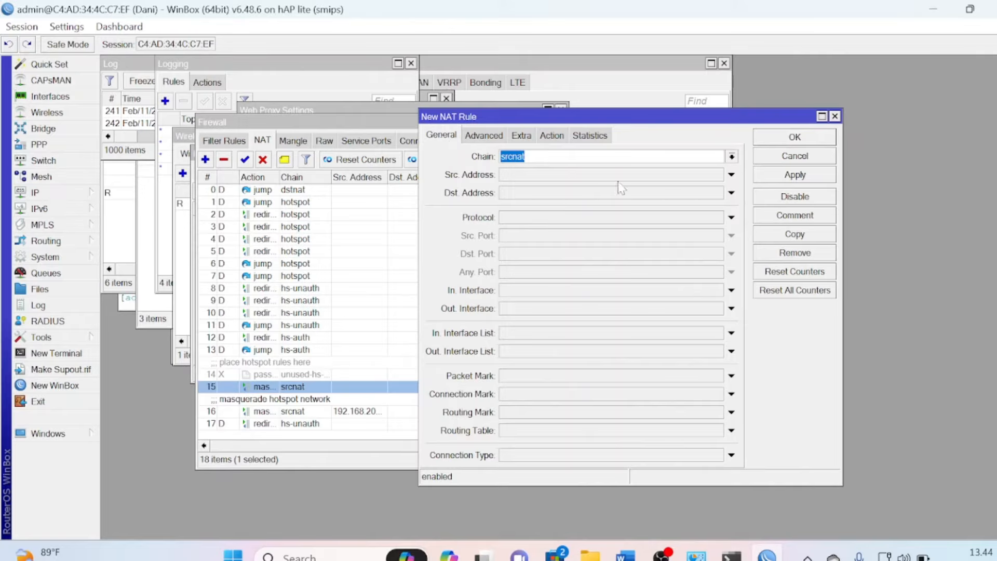
click(731, 157)
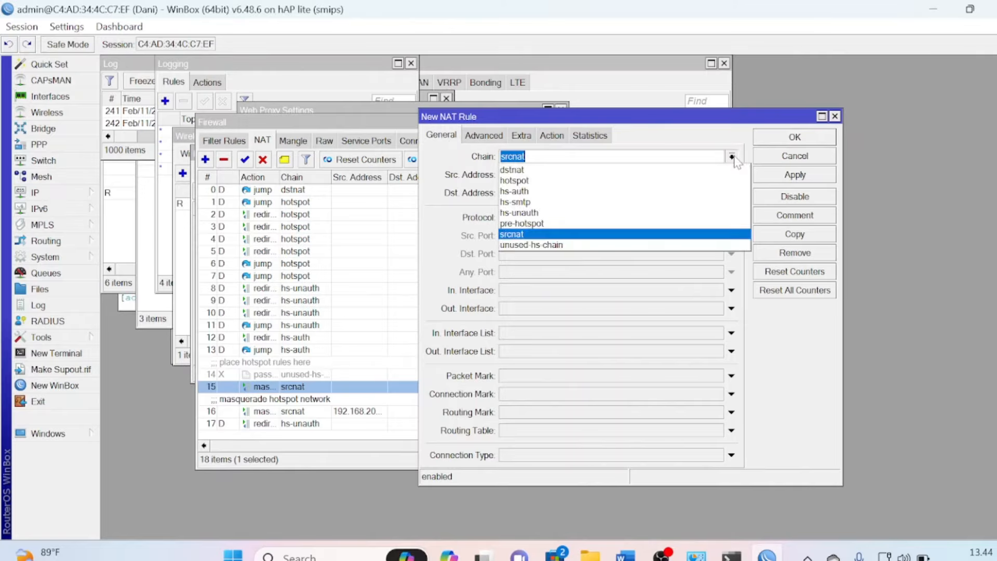
click(633, 173)
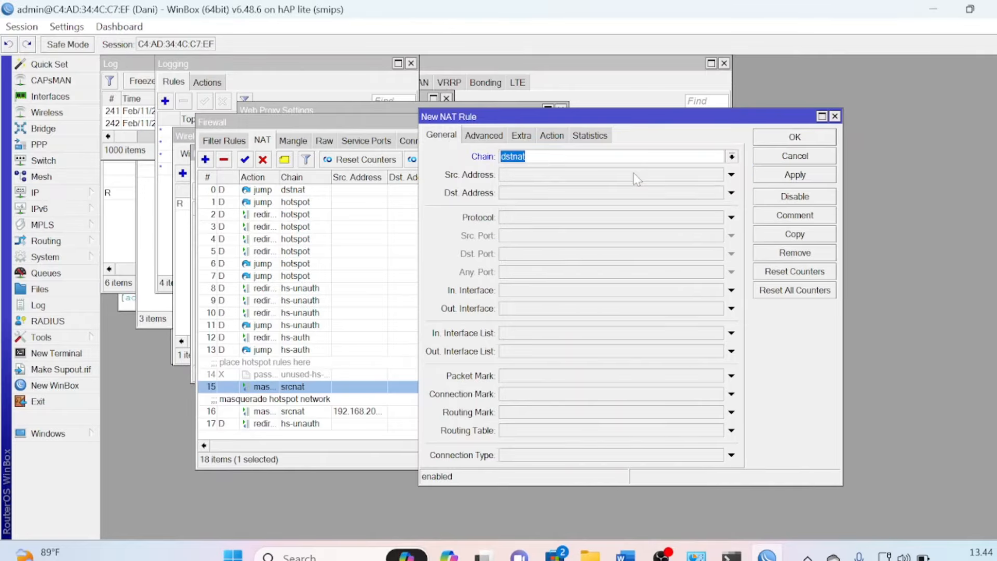
click(732, 217)
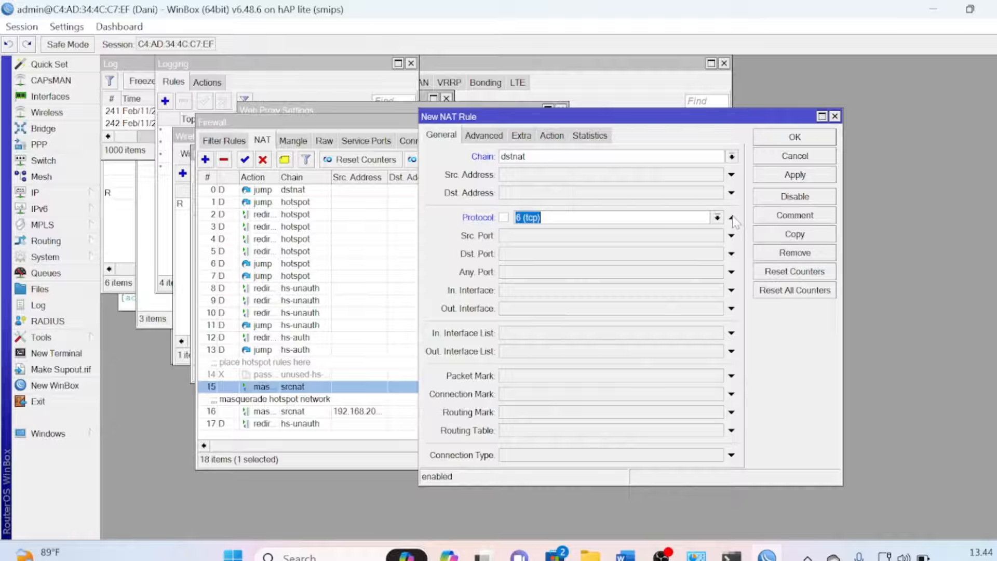
click(535, 254)
text(80)
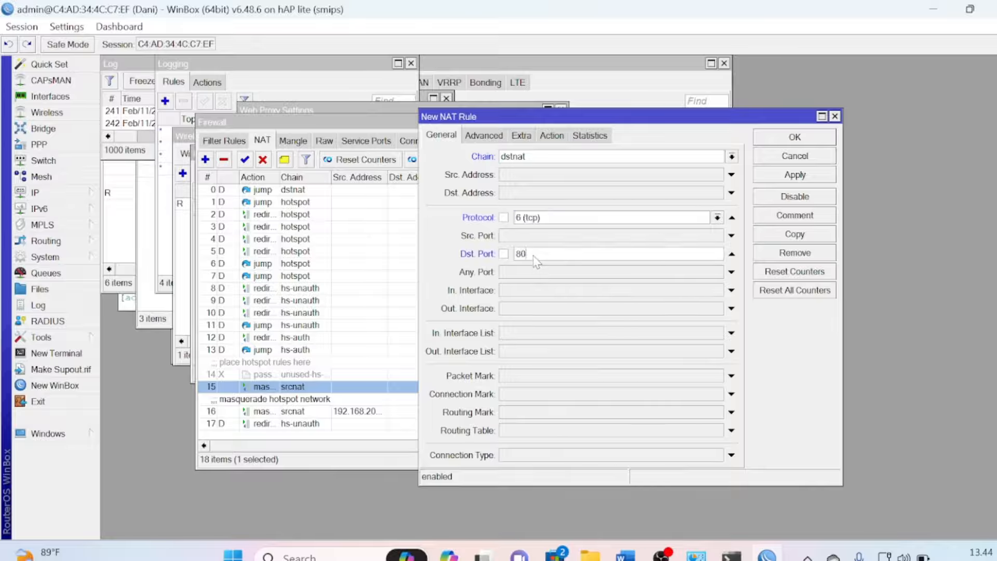
click(555, 292)
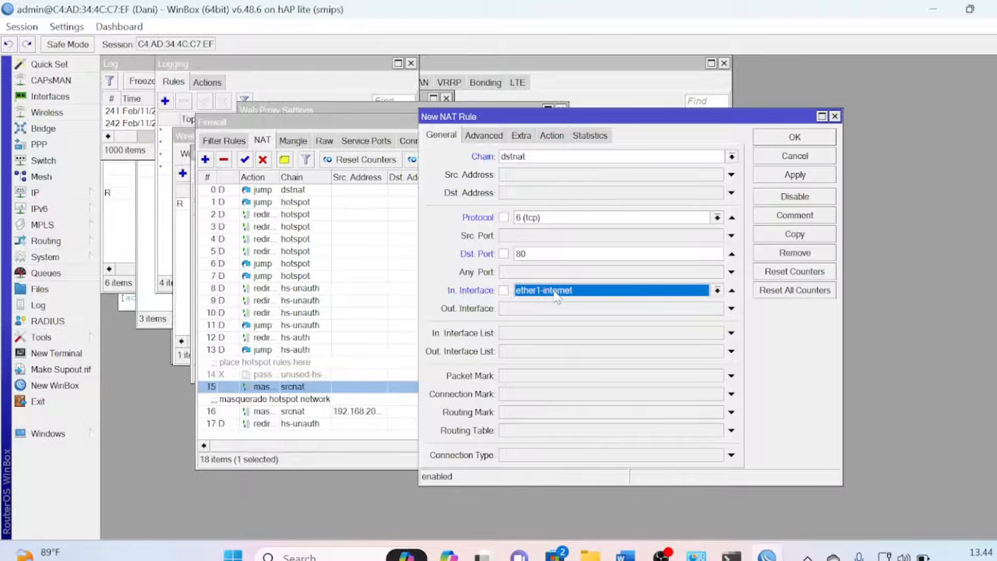
click(654, 291)
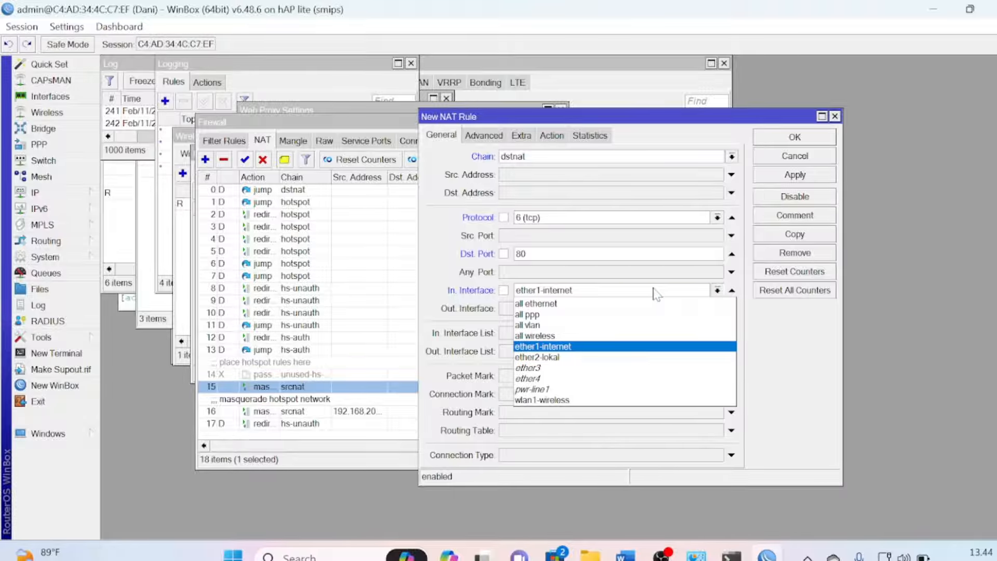
click(567, 401)
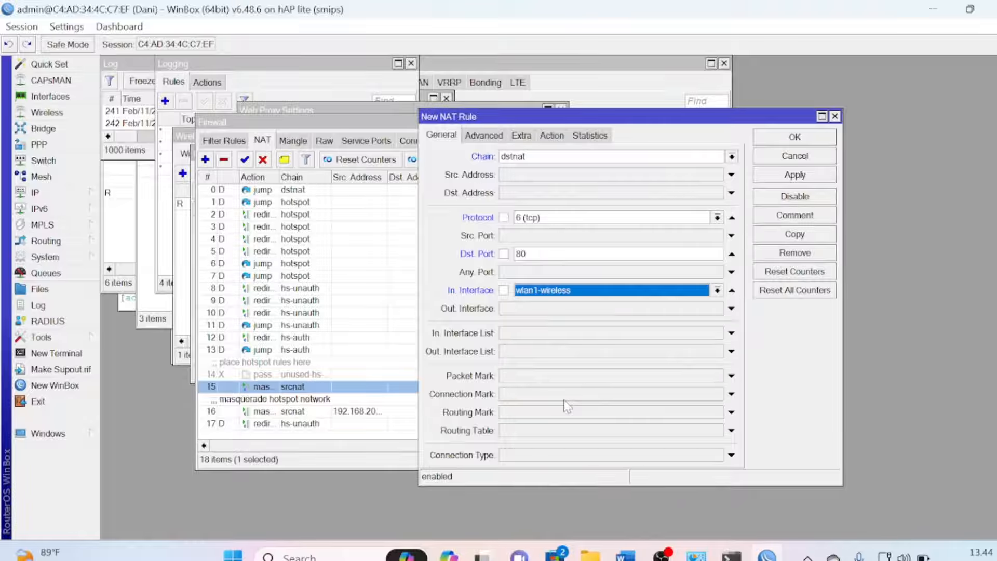
Set the rule's action to redirect to port 8080 and save it
click(553, 135)
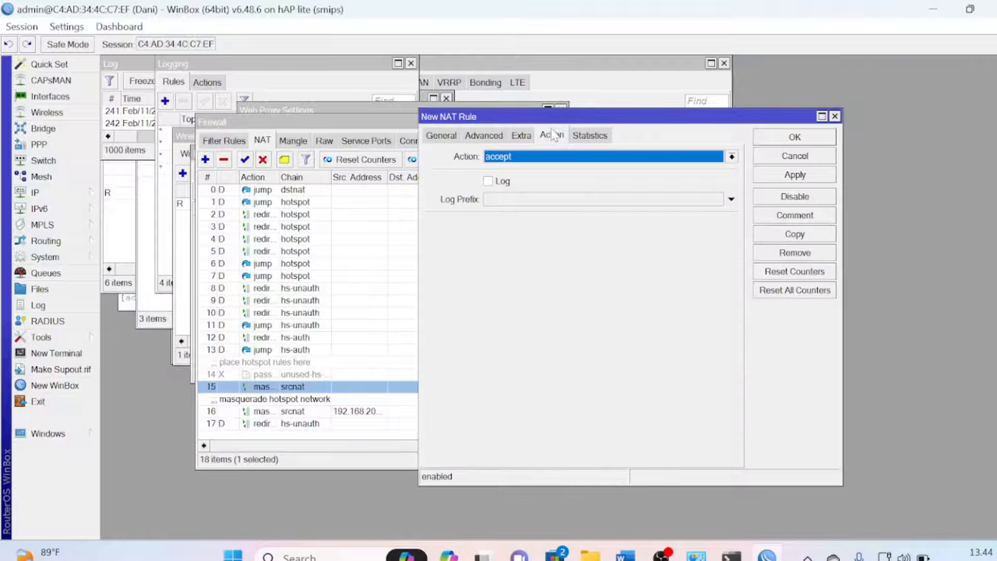
click(538, 158)
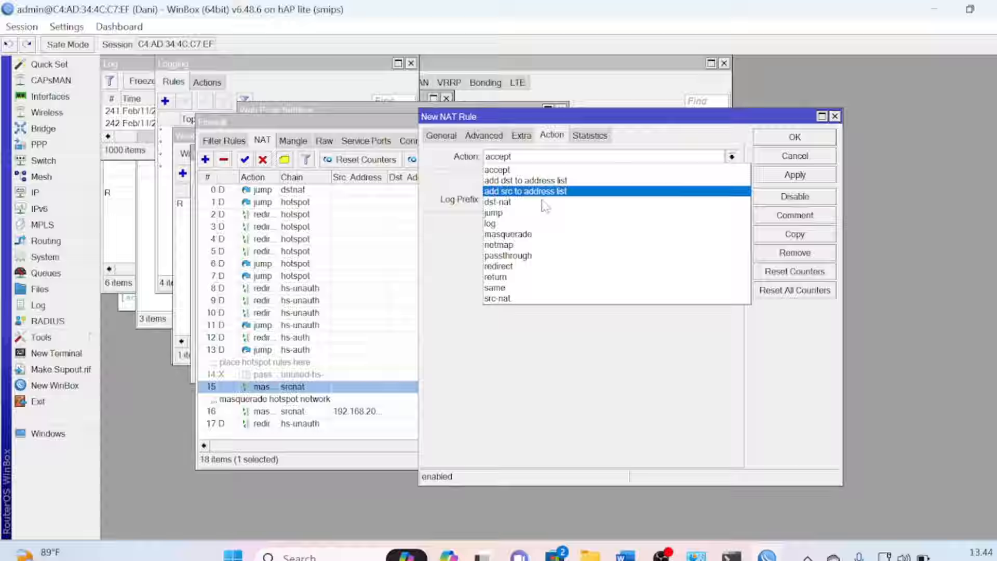
click(534, 267)
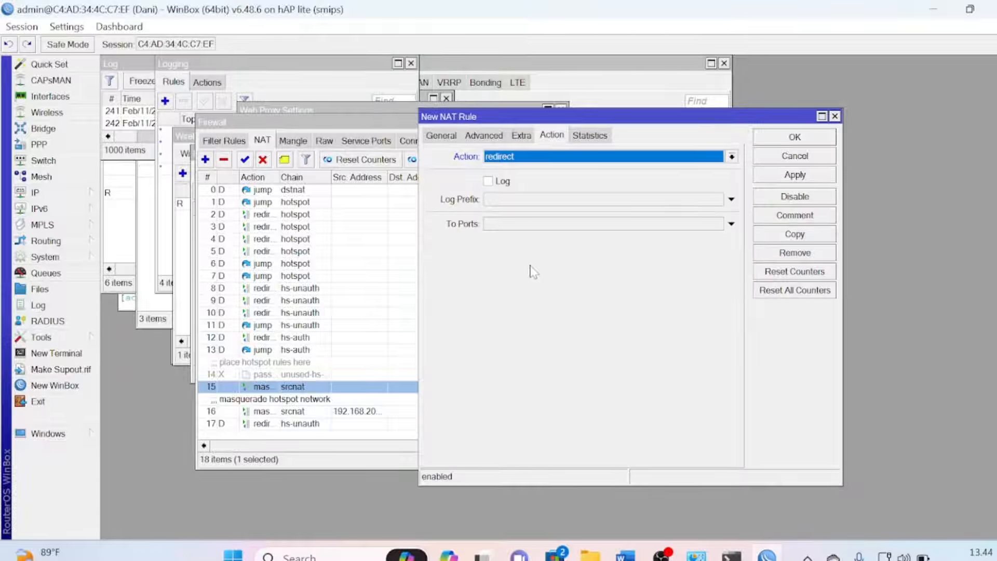
click(512, 224)
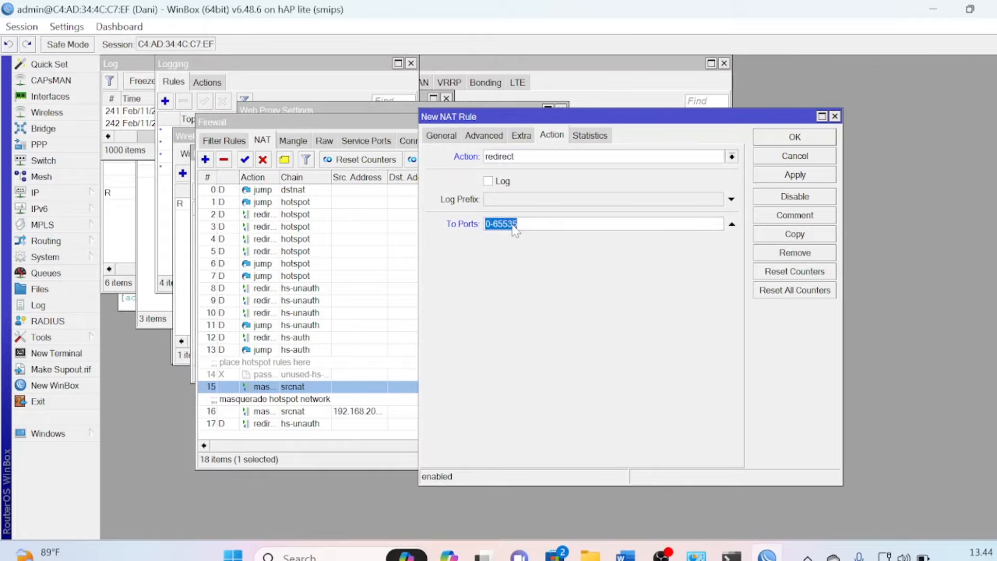
text(8080)
click(774, 138)
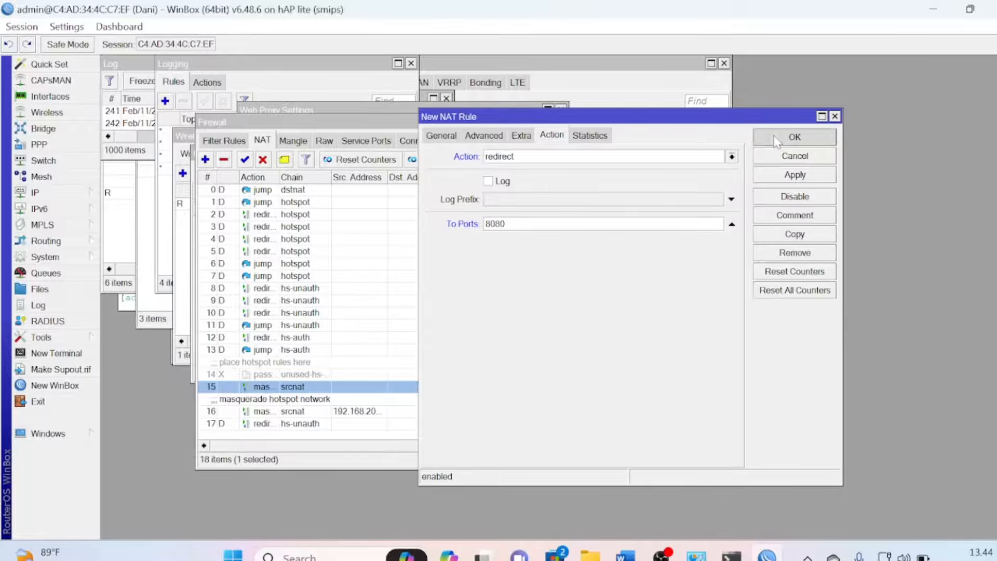
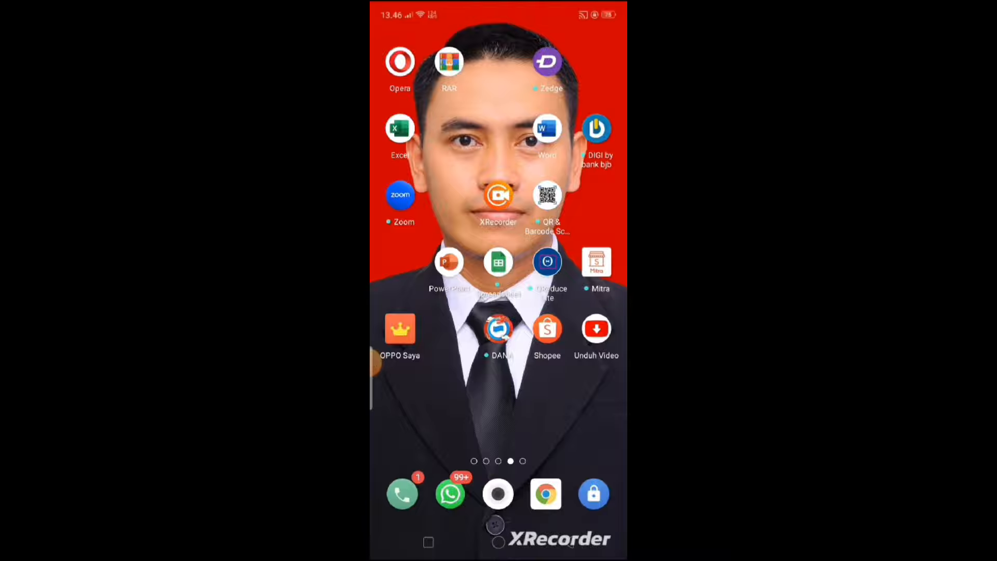
Clear the phone's notifications, then join the ProxyUKK hotspot Wi-Fi network
drag(498, 8, 499, 477)
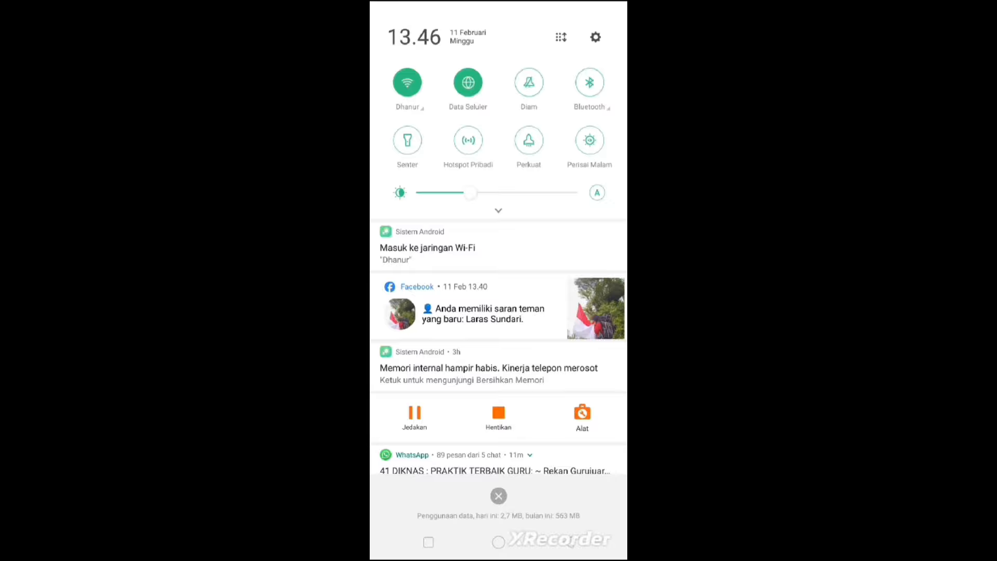
click(498, 496)
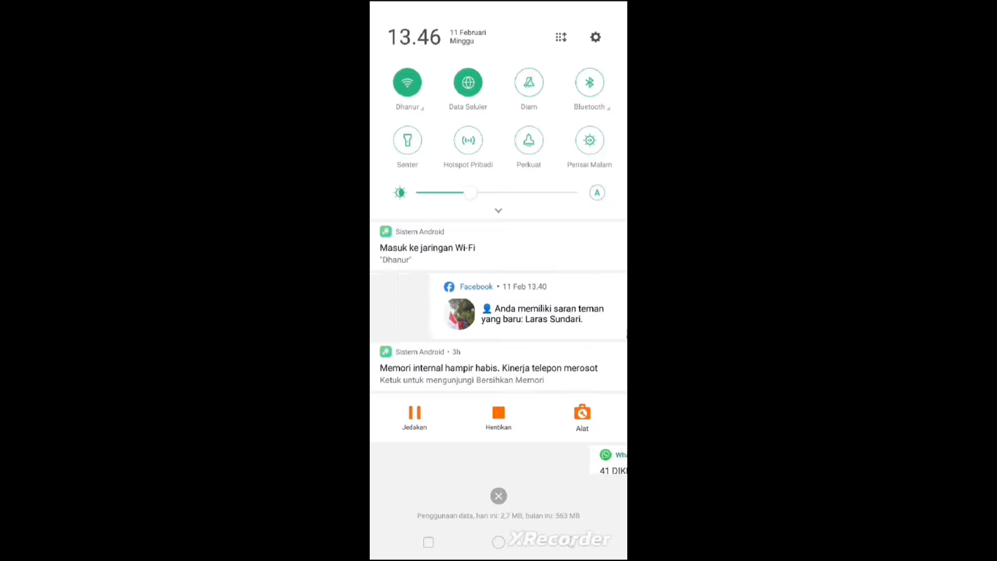
drag(499, 7, 499, 478)
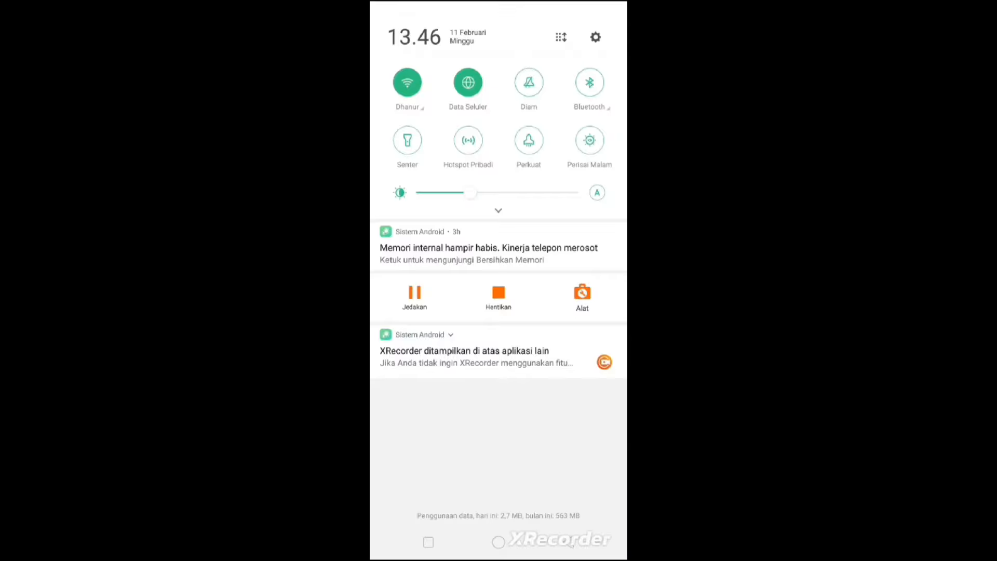
click(410, 107)
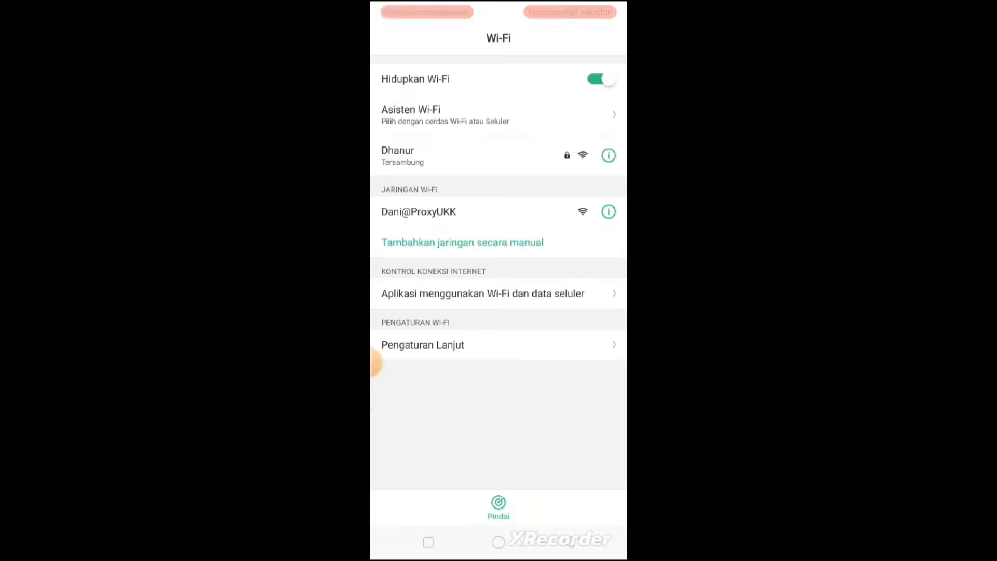
click(419, 211)
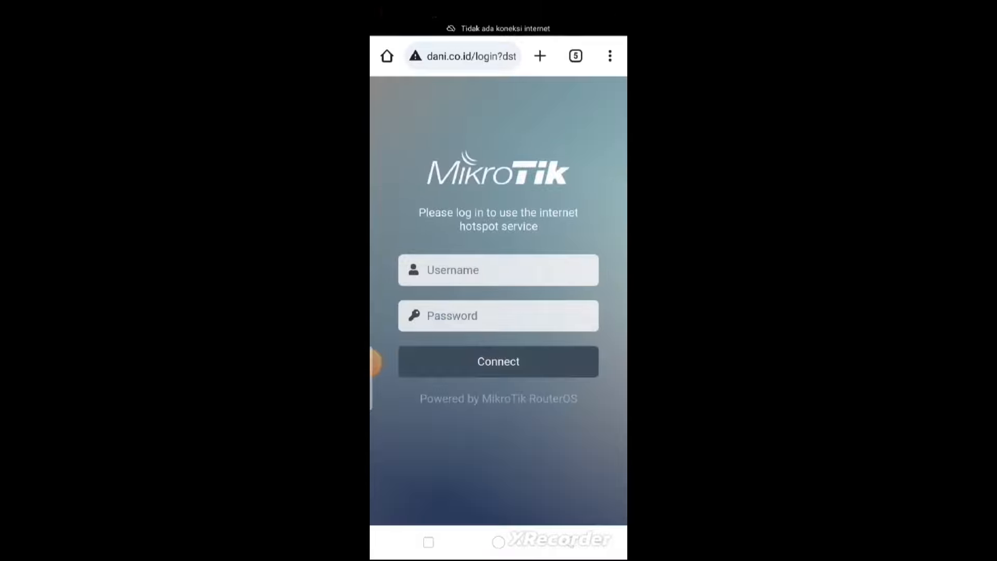
Sign in to the hotspot with a saved account from the Use saved password sheet
click(499, 270)
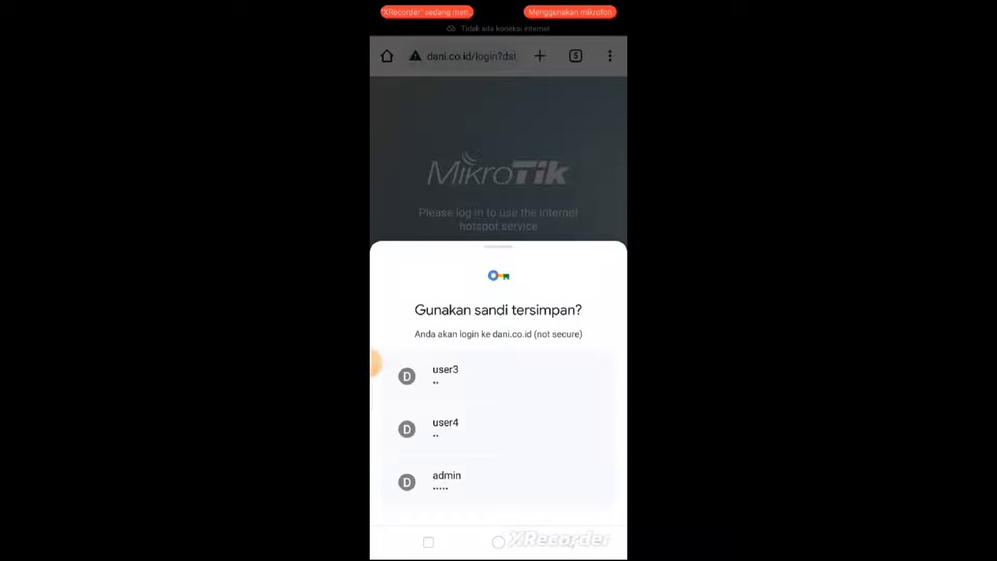
click(446, 376)
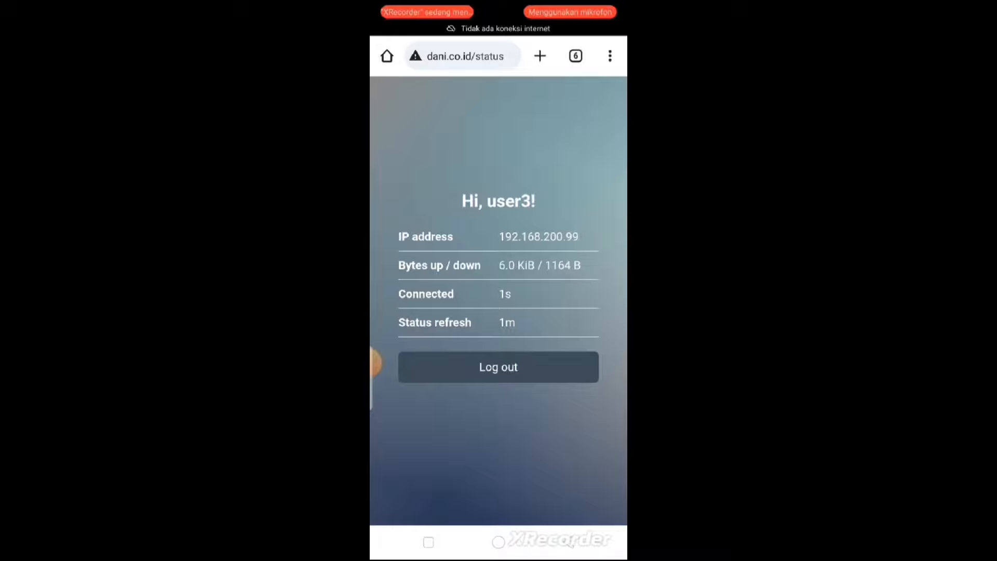
click(464, 56)
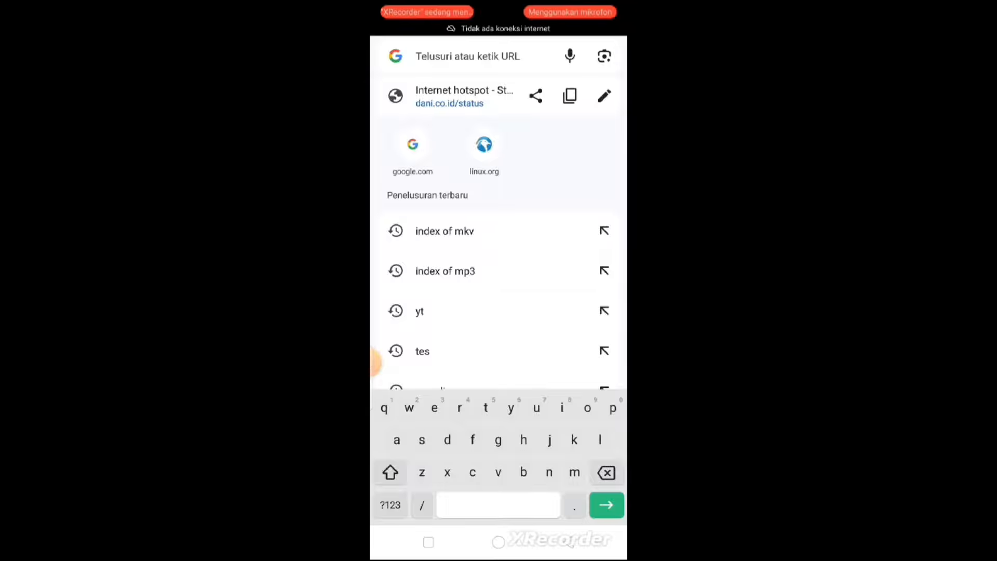
Search Google for 'index of mp3' and open the first Index of /mp3 result
text(ind)
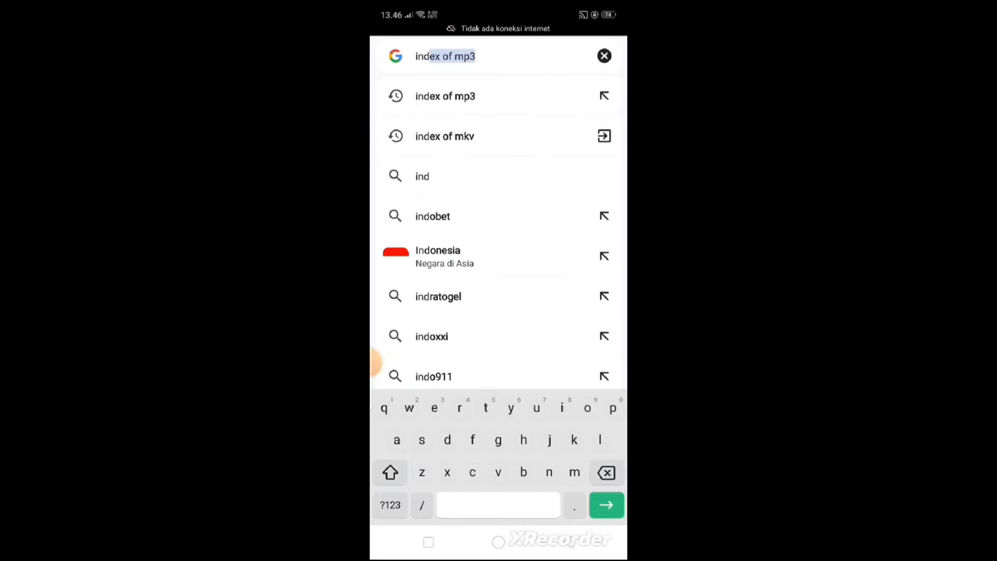
key(Return)
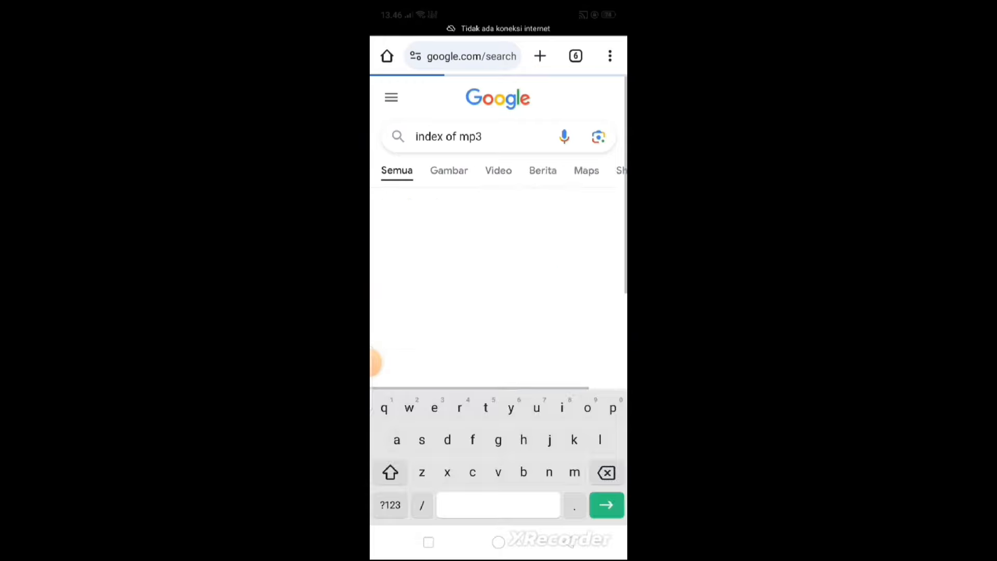
click(375, 362)
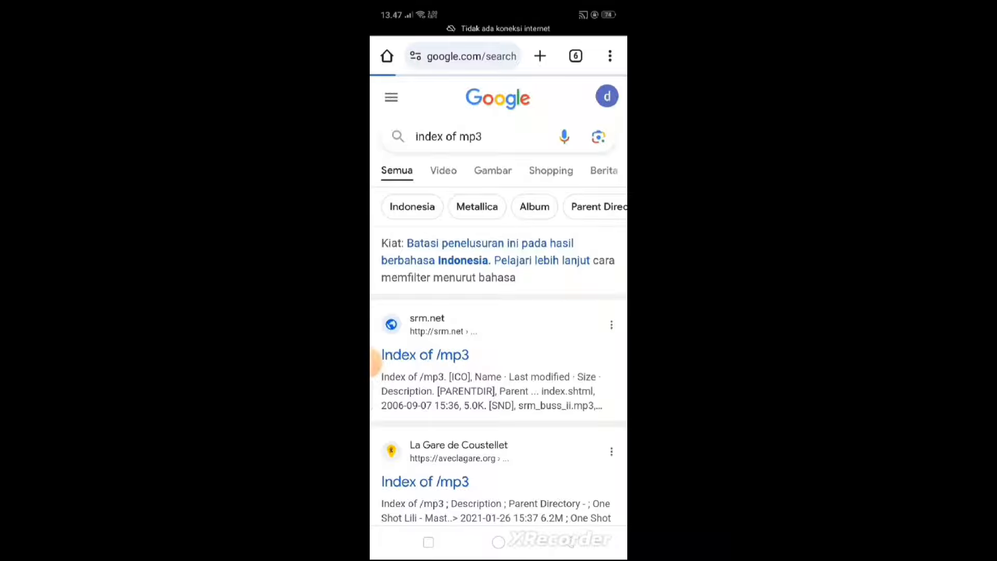
Change the search to 'index of mkv' and run it
click(488, 137)
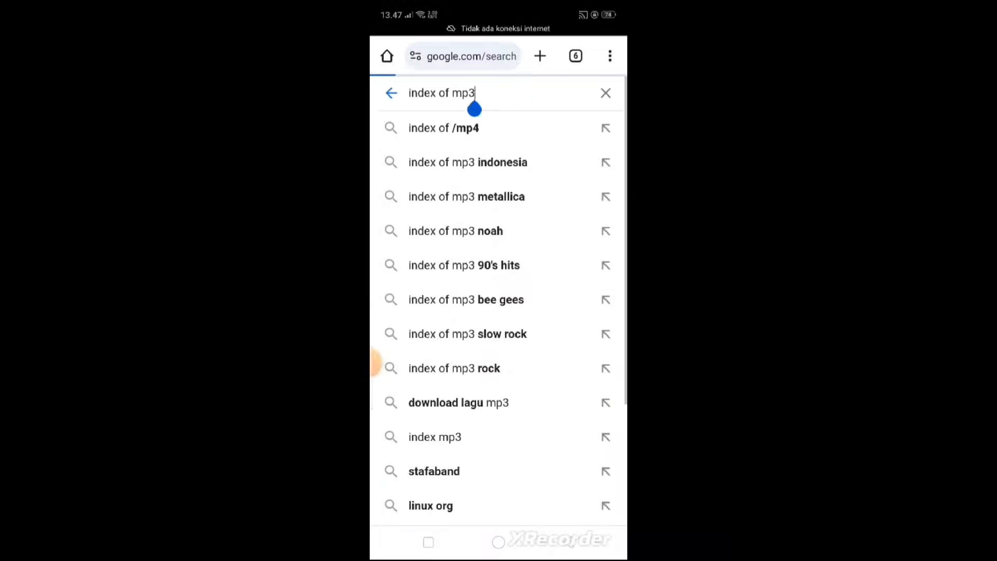
key(BackSpace)
key(BackSpace)
key(BackSpace)
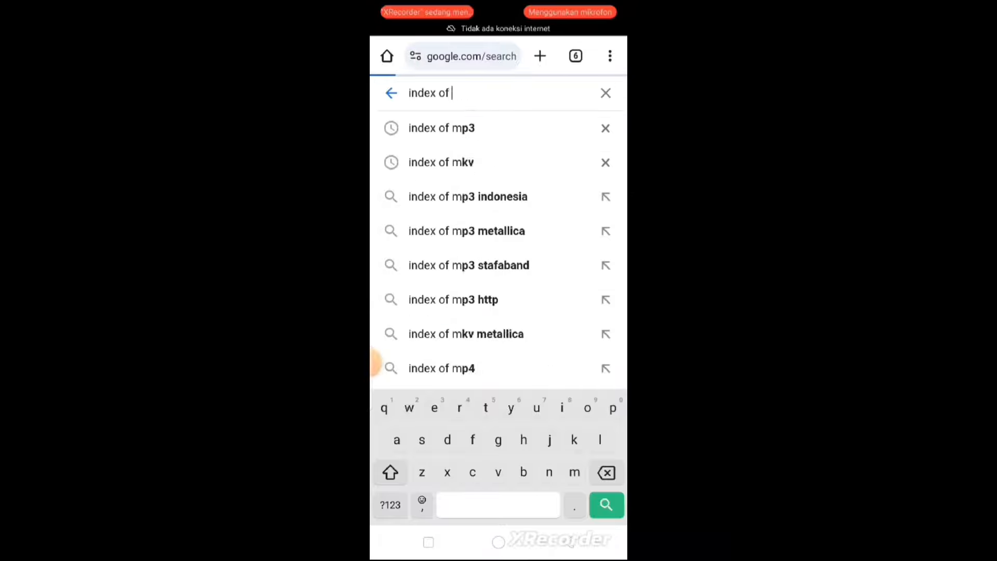
text(mk)
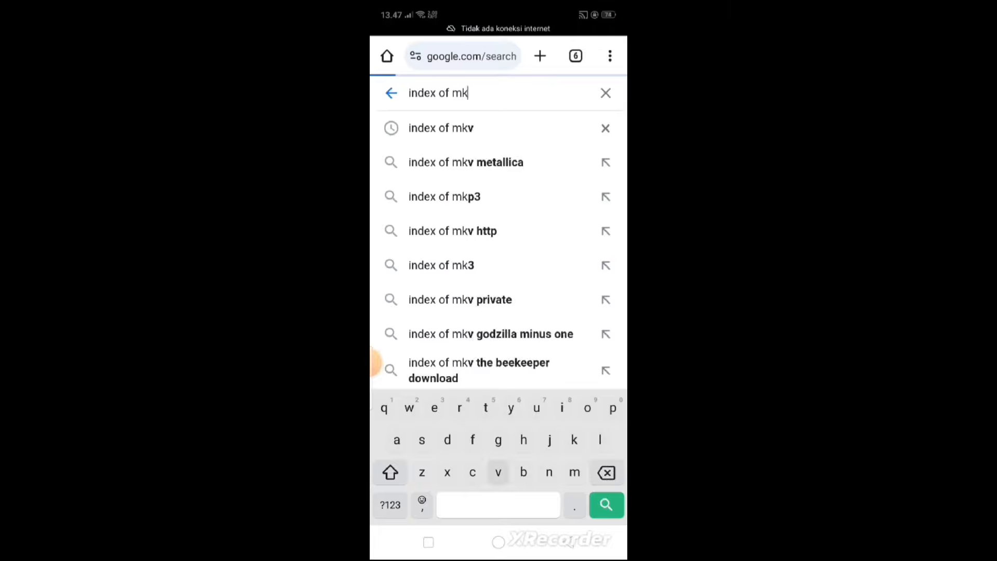
text(v)
key(Return)
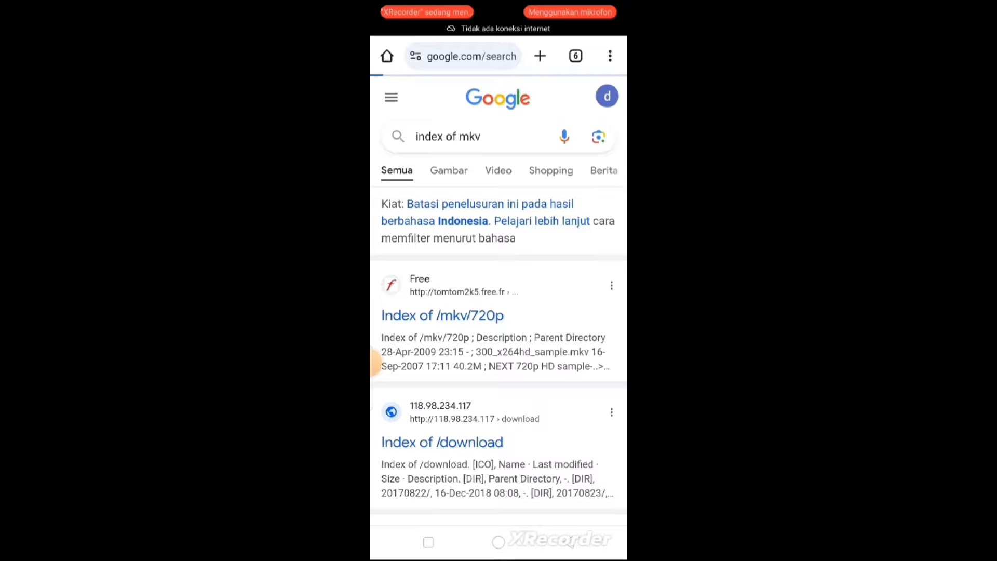
Replace the query with 'yt' and search
click(484, 136)
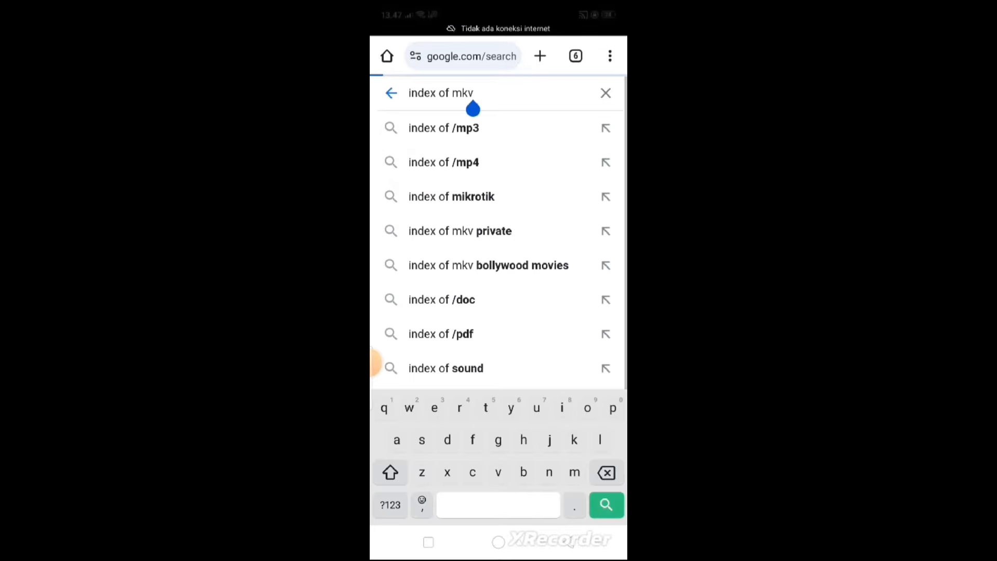
key(BackSpace)
key(BackSpace)
key(BackSpace)
key(BackSpace)
key(BackSpace)
key(BackSpace)
key(BackSpace)
key(BackSpace)
key(BackSpace)
key(BackSpace)
key(BackSpace)
key(BackSpace)
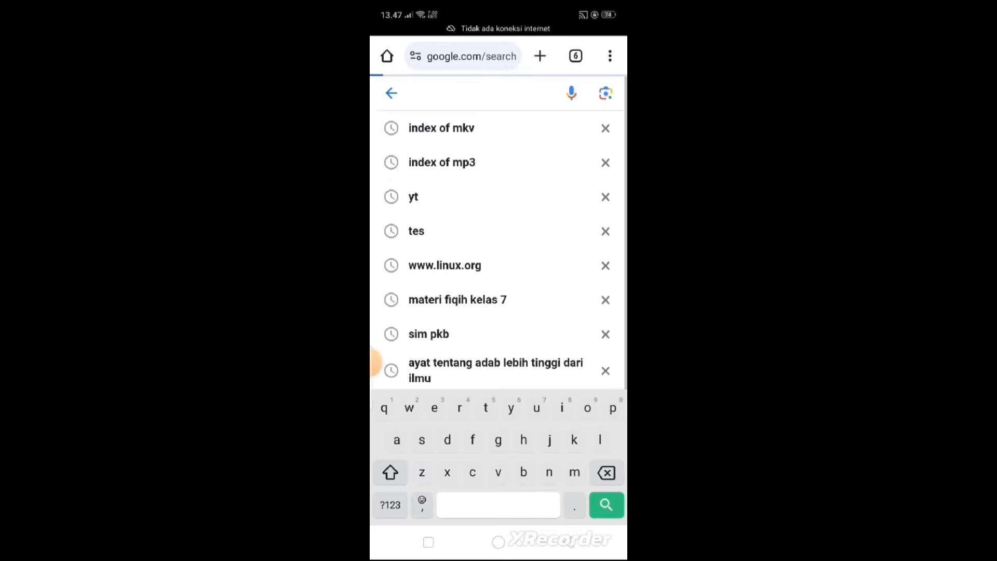
text(yt)
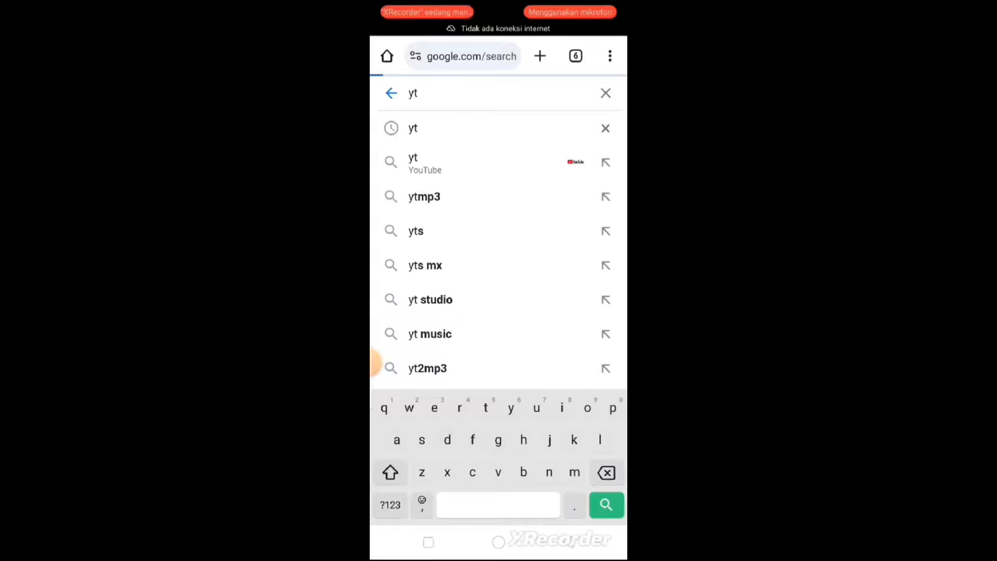
key(Return)
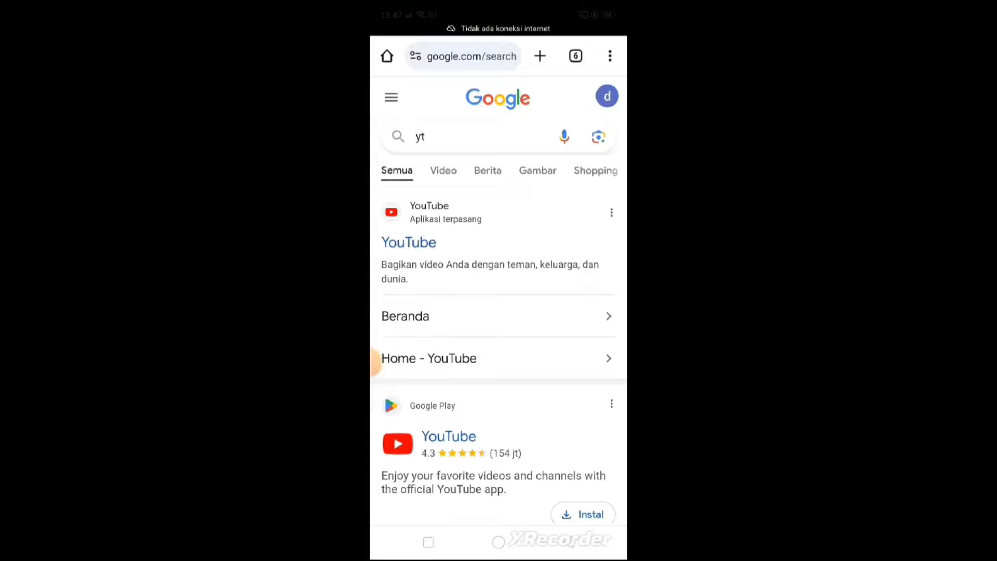
Launch YouTube from the results, scroll its home feed, then return home
click(409, 243)
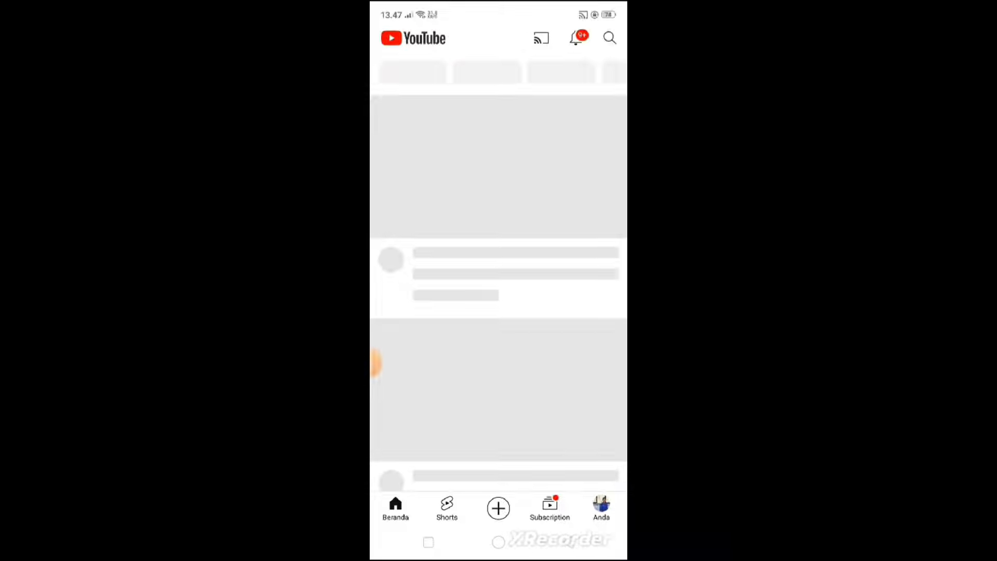
scroll(498, 291, down, 1)
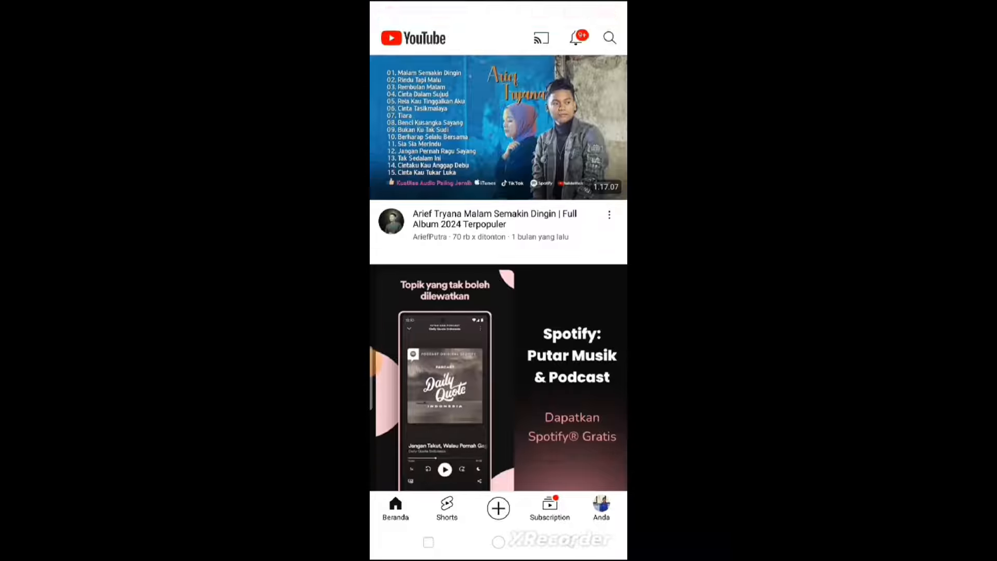
click(498, 542)
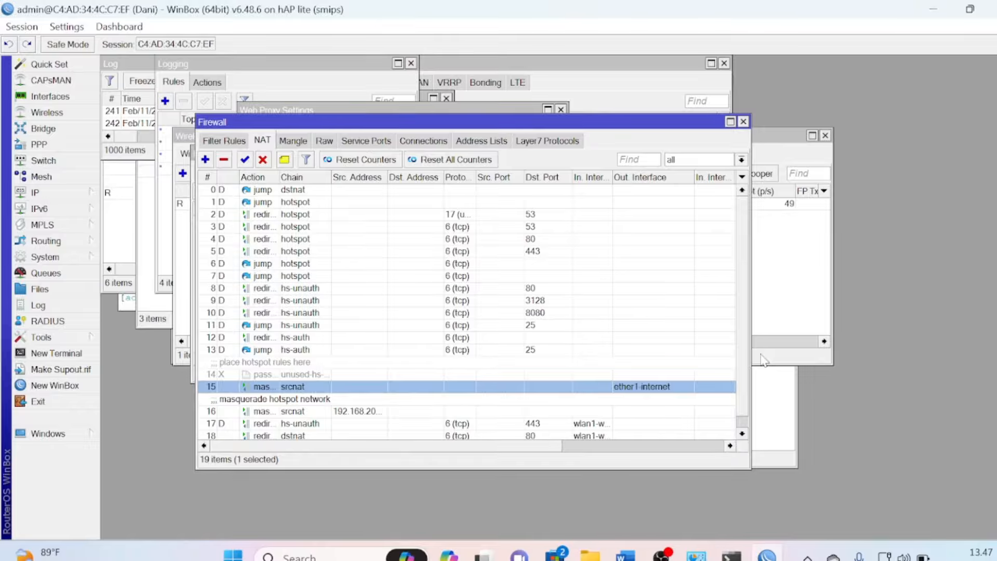
Switch to the Salinan P4-SPK-Teknik Komputer dan Jaringan Word document and scroll to page 1
mouse_move(630, 545)
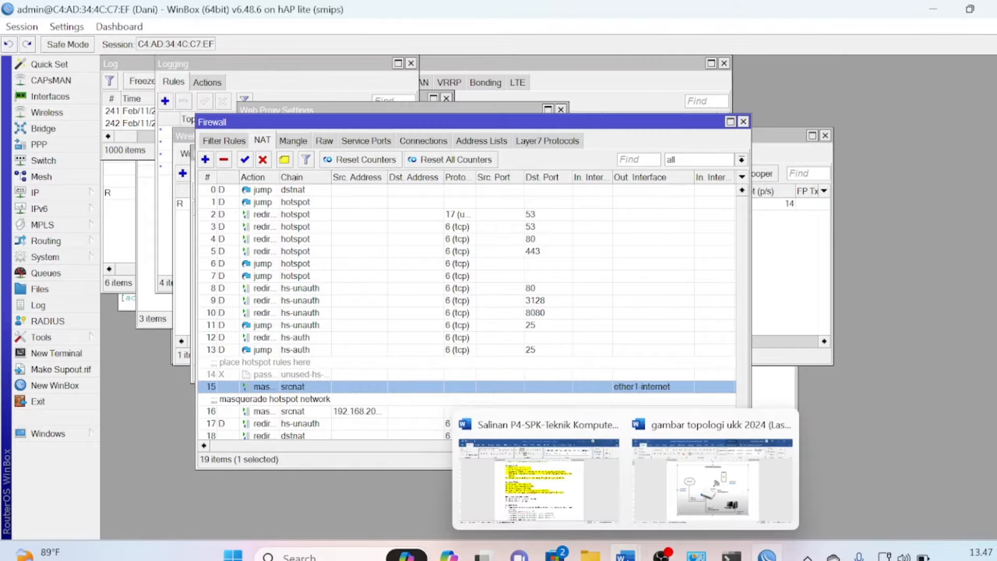
click(578, 514)
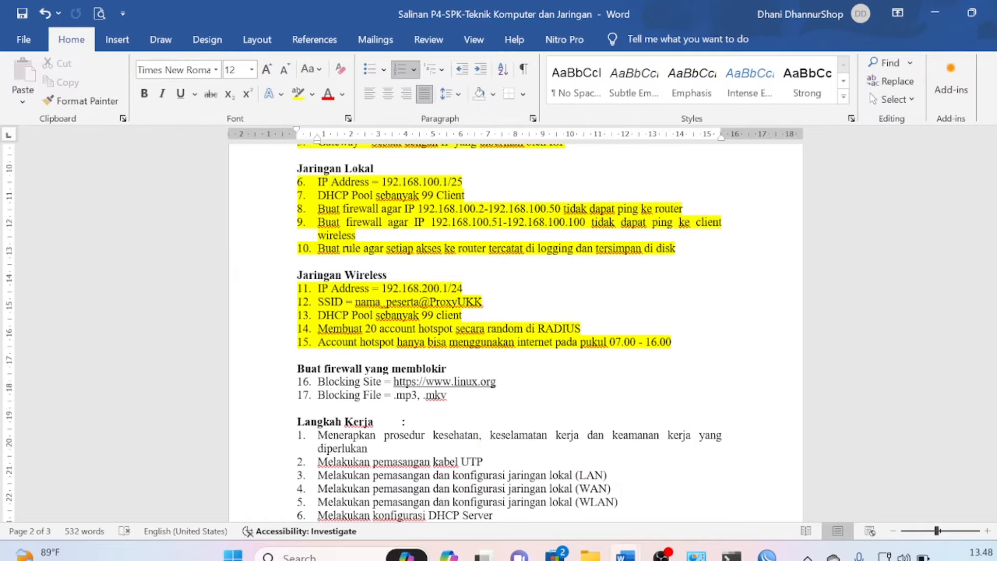
drag(994, 346, 994, 175)
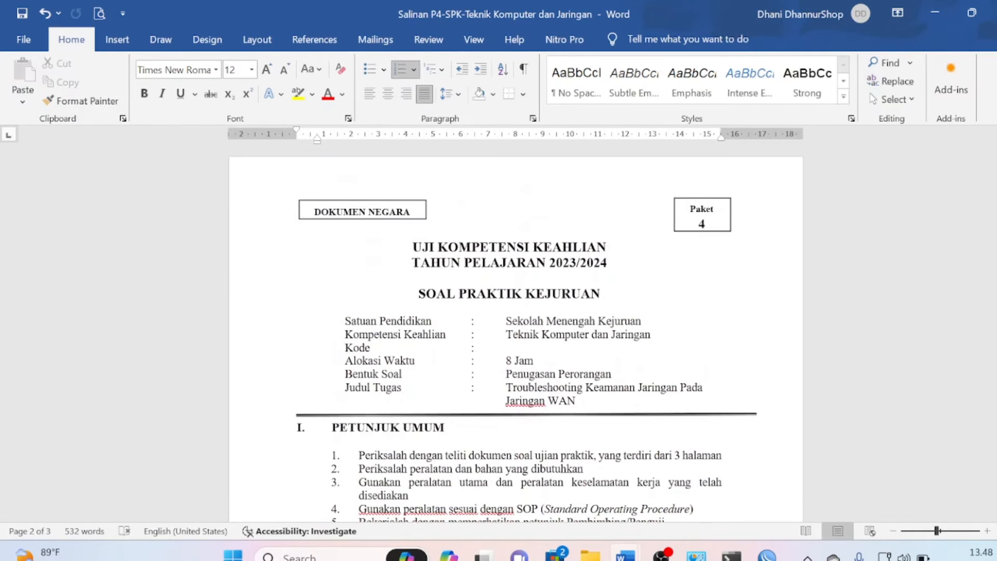